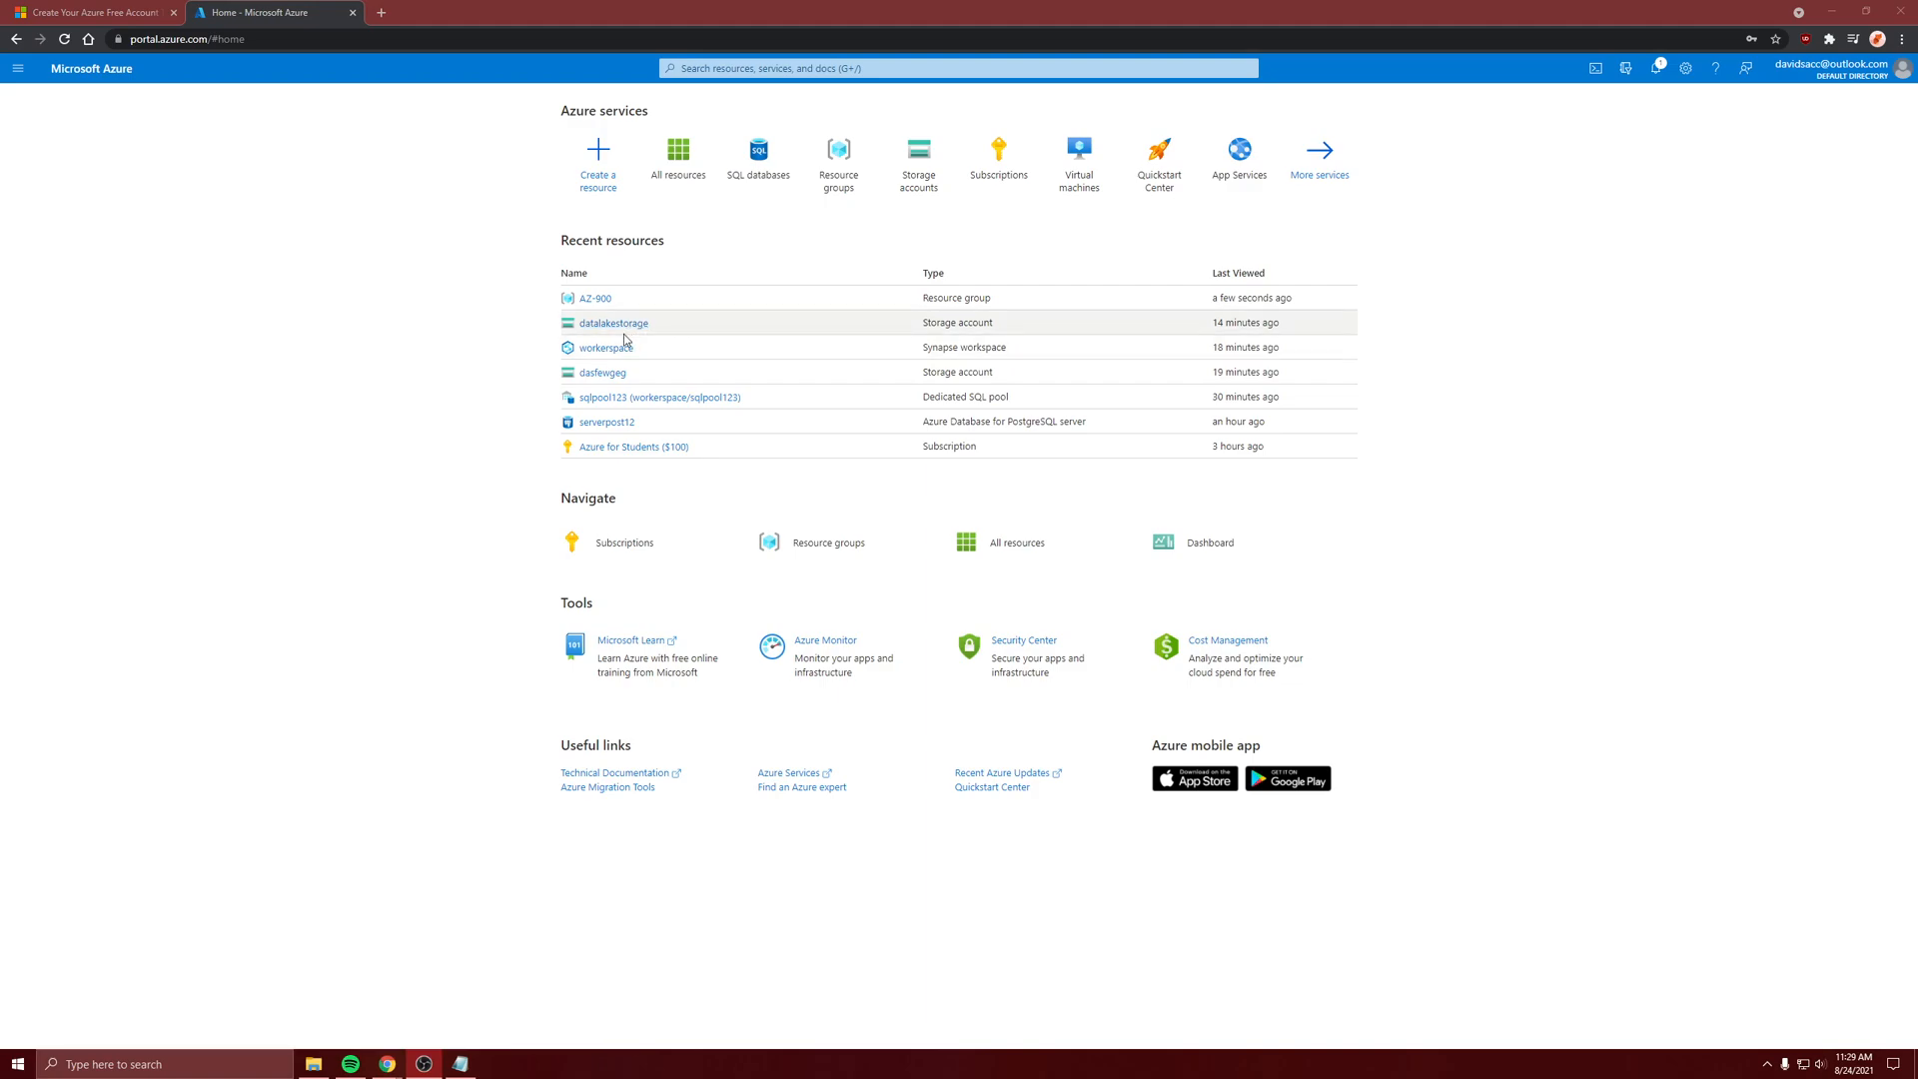
Inspect the datadir folder in the datacontainer container of the datalakestorage account, and return to the portal home page
left_click(625, 325)
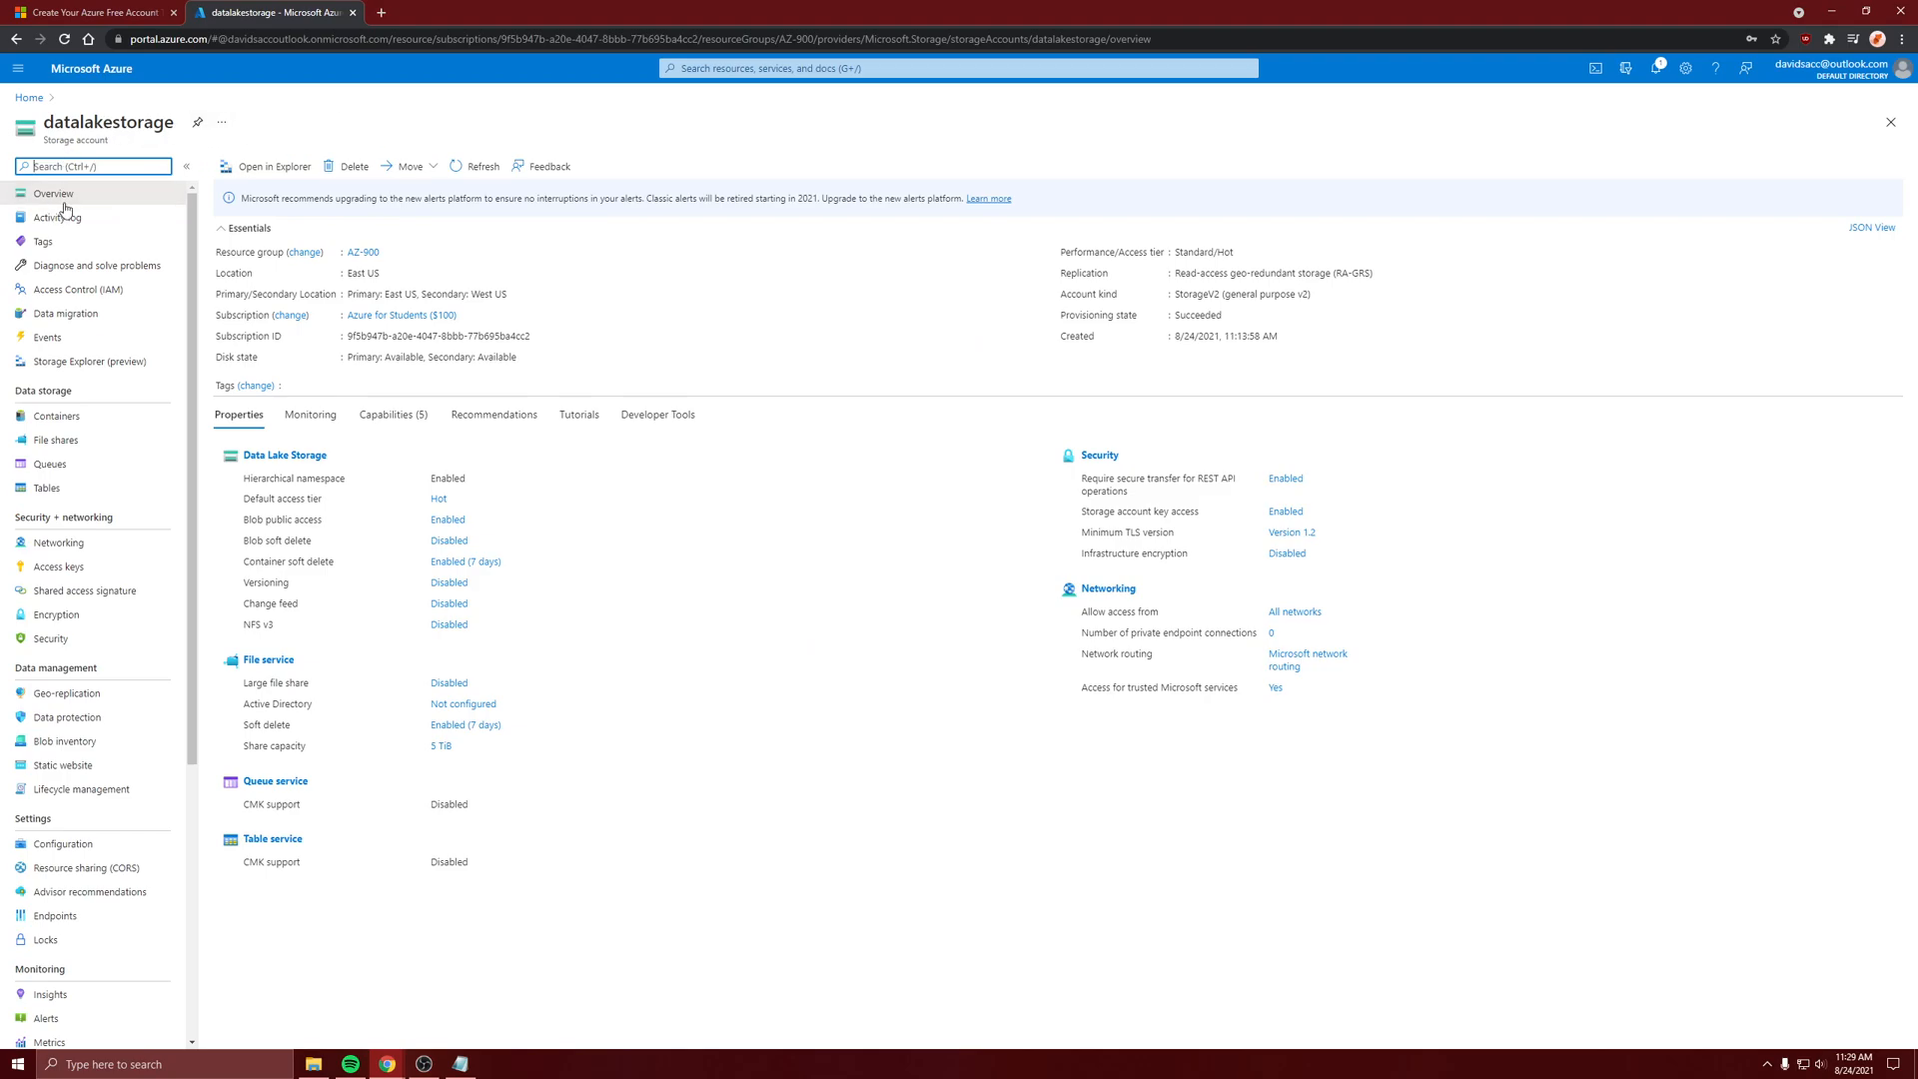
left_click(65, 419)
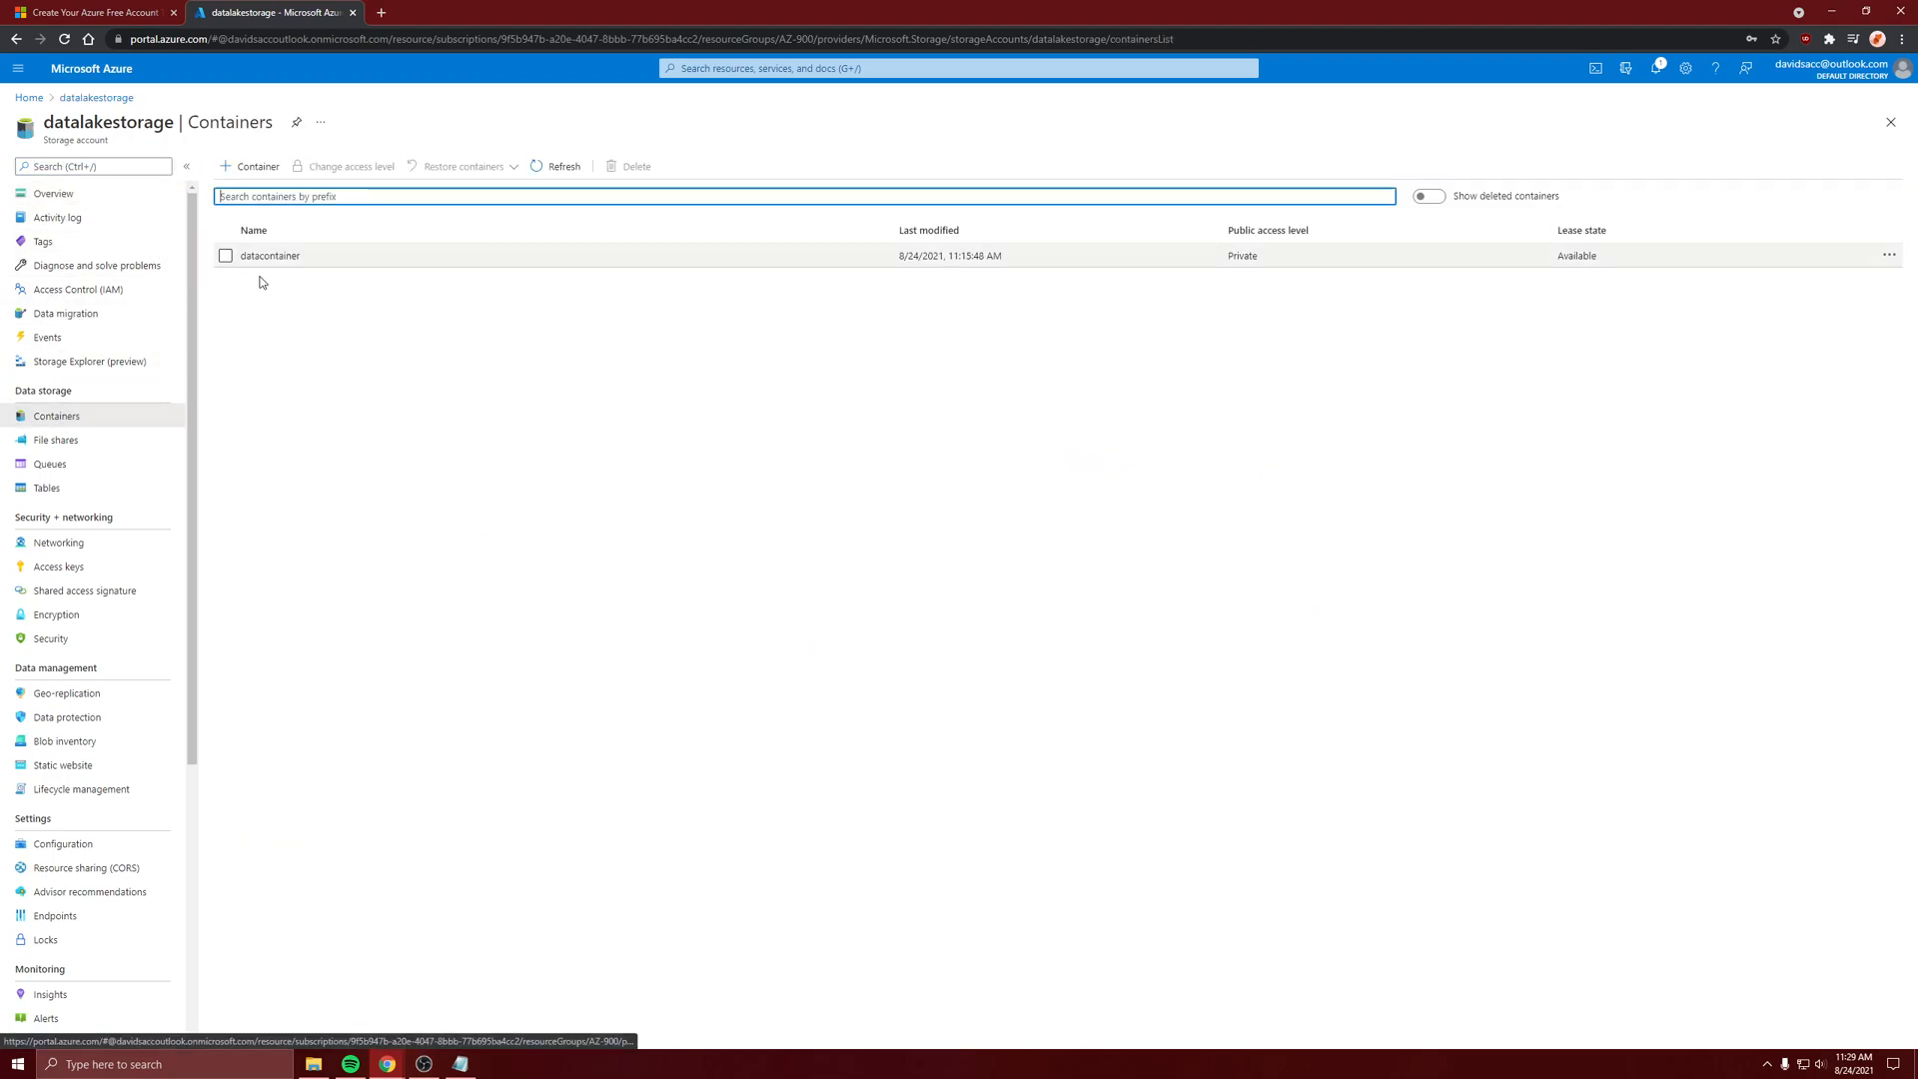
left_click(280, 262)
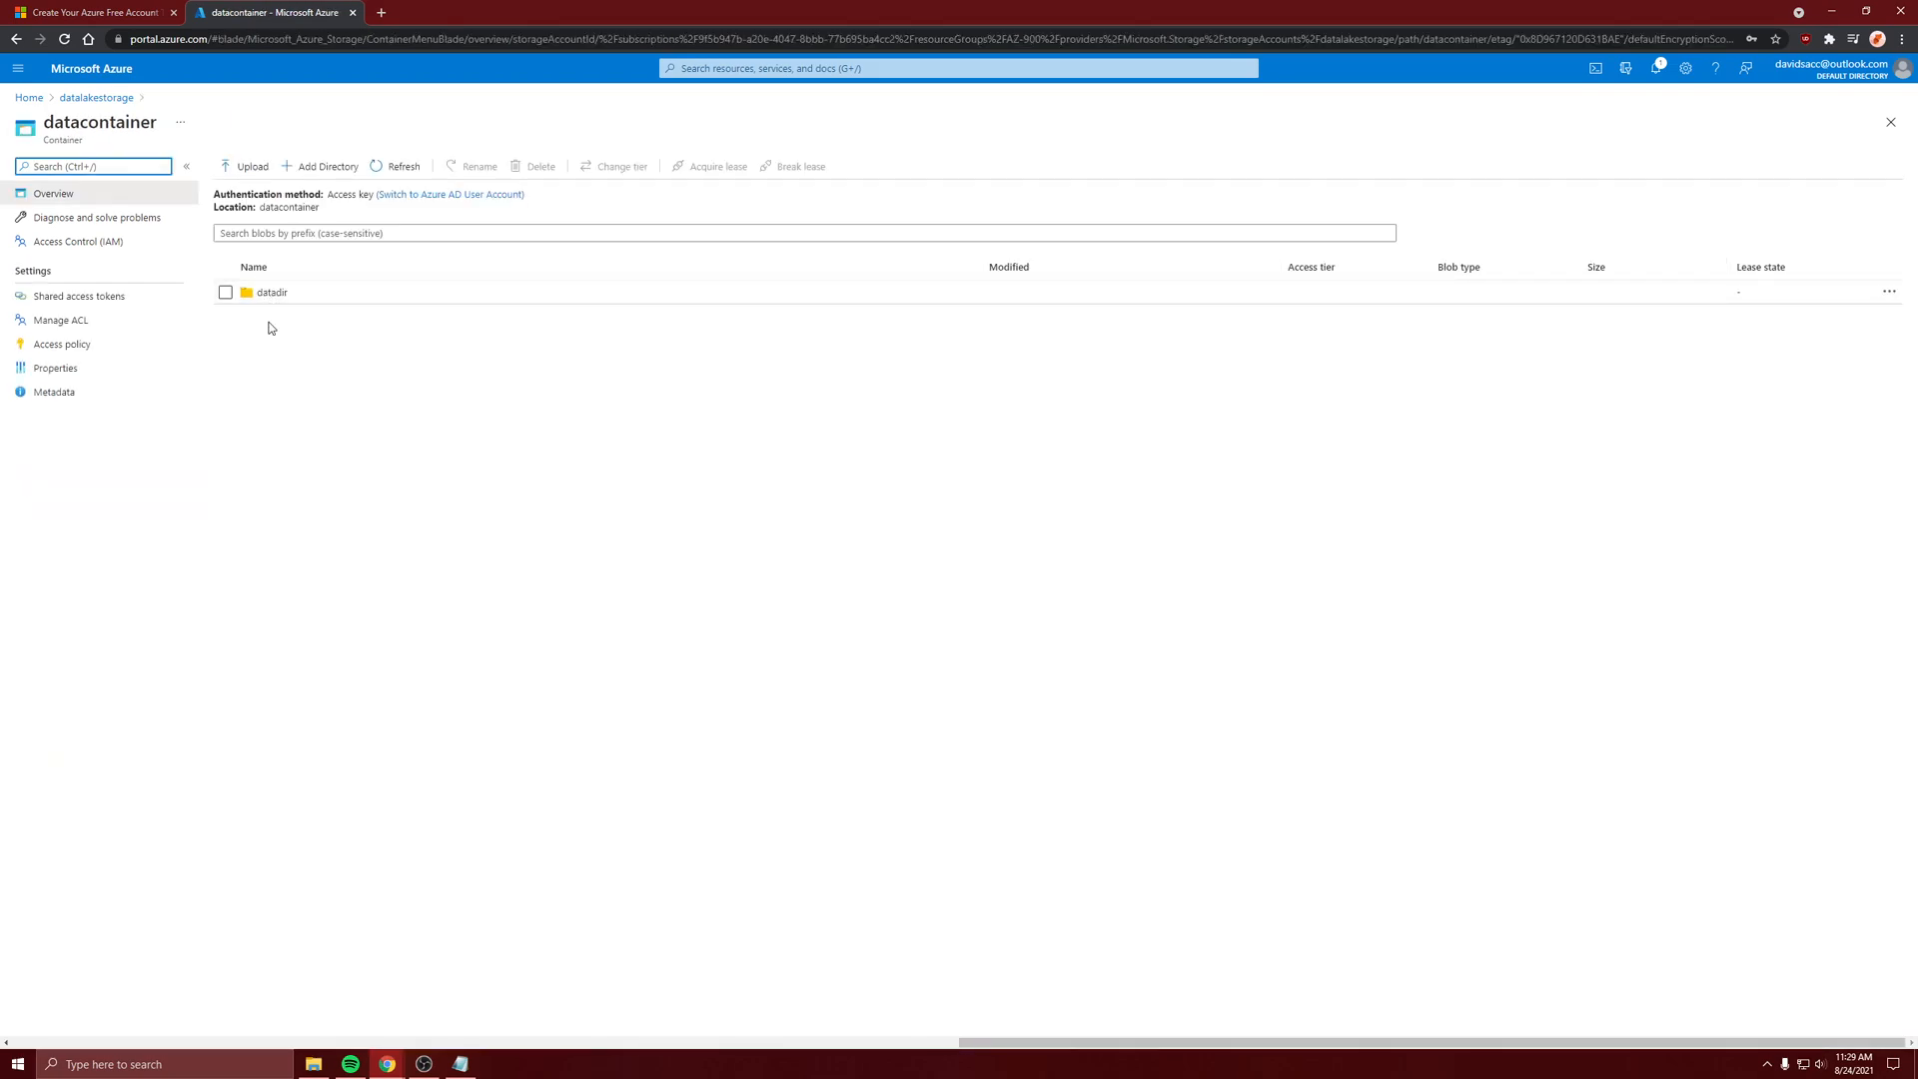
left_click(268, 296)
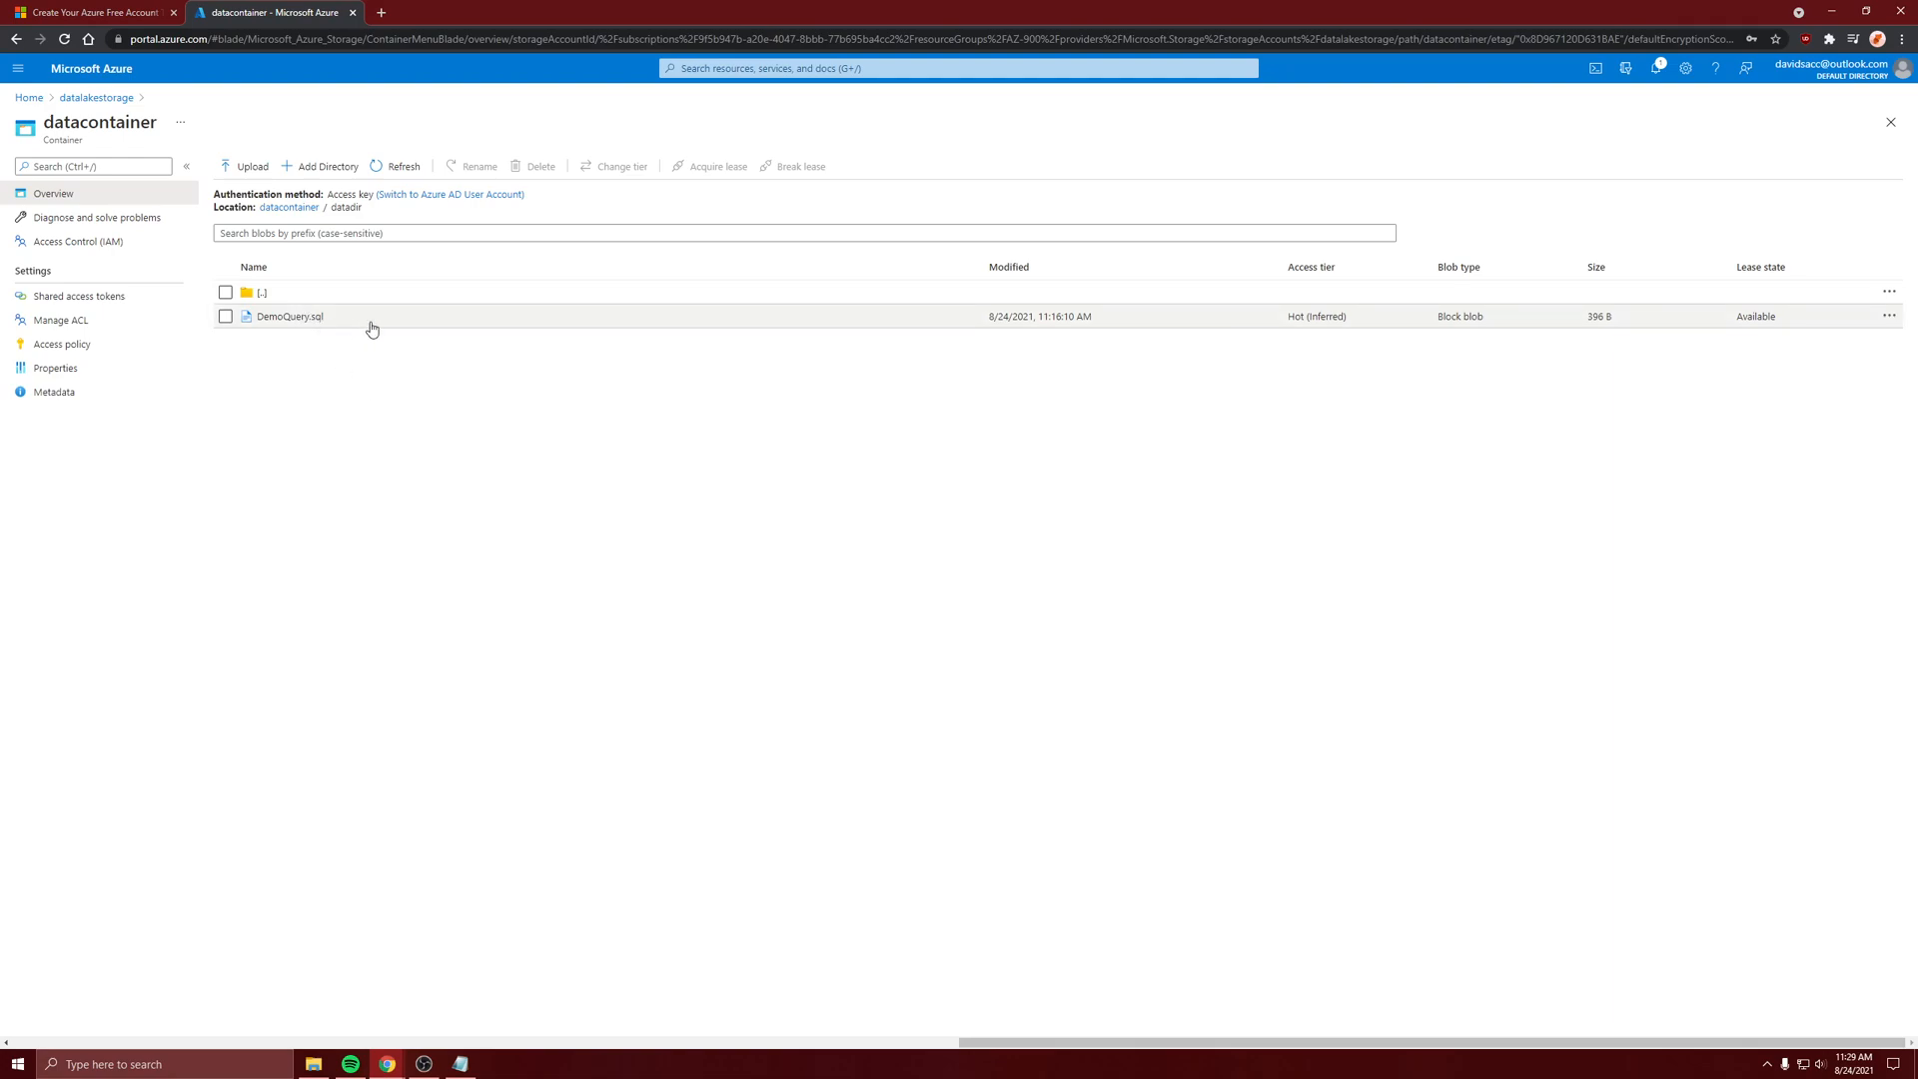
left_click(110, 98)
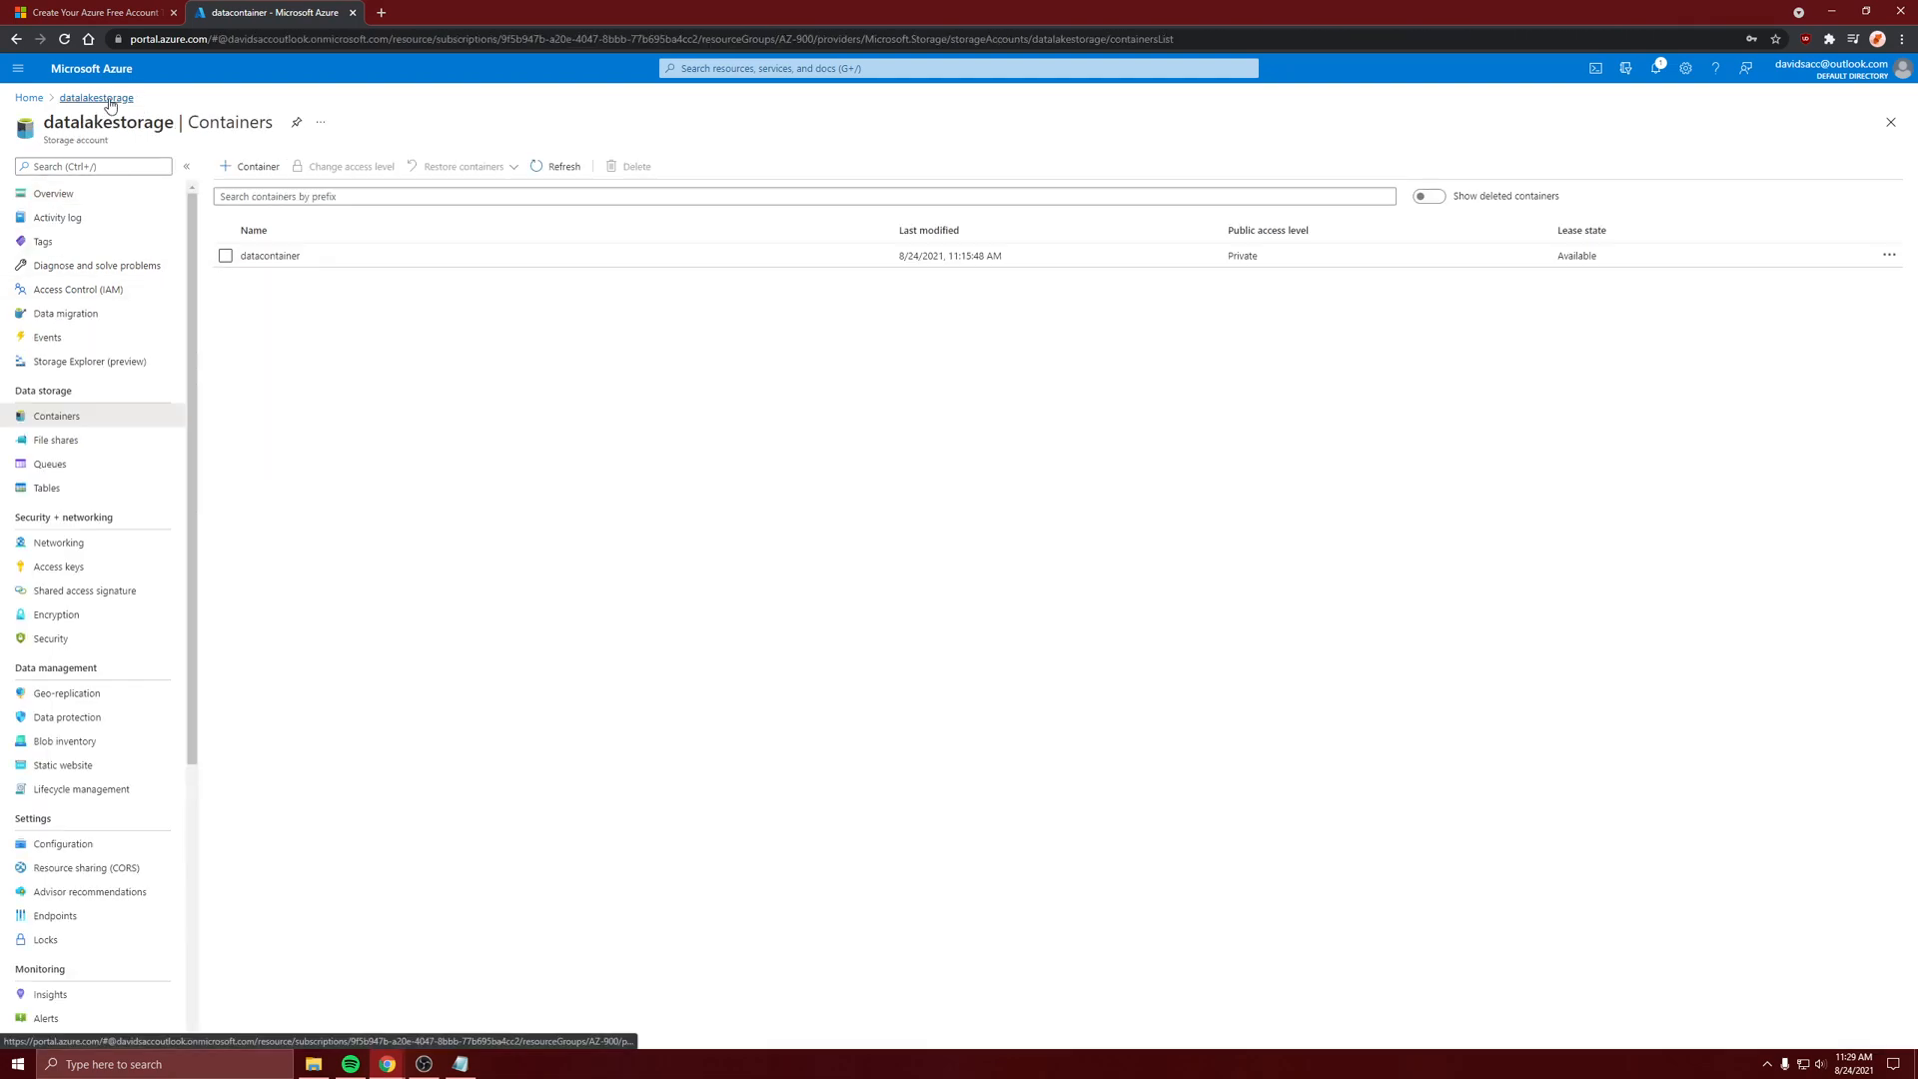
left_click(18, 98)
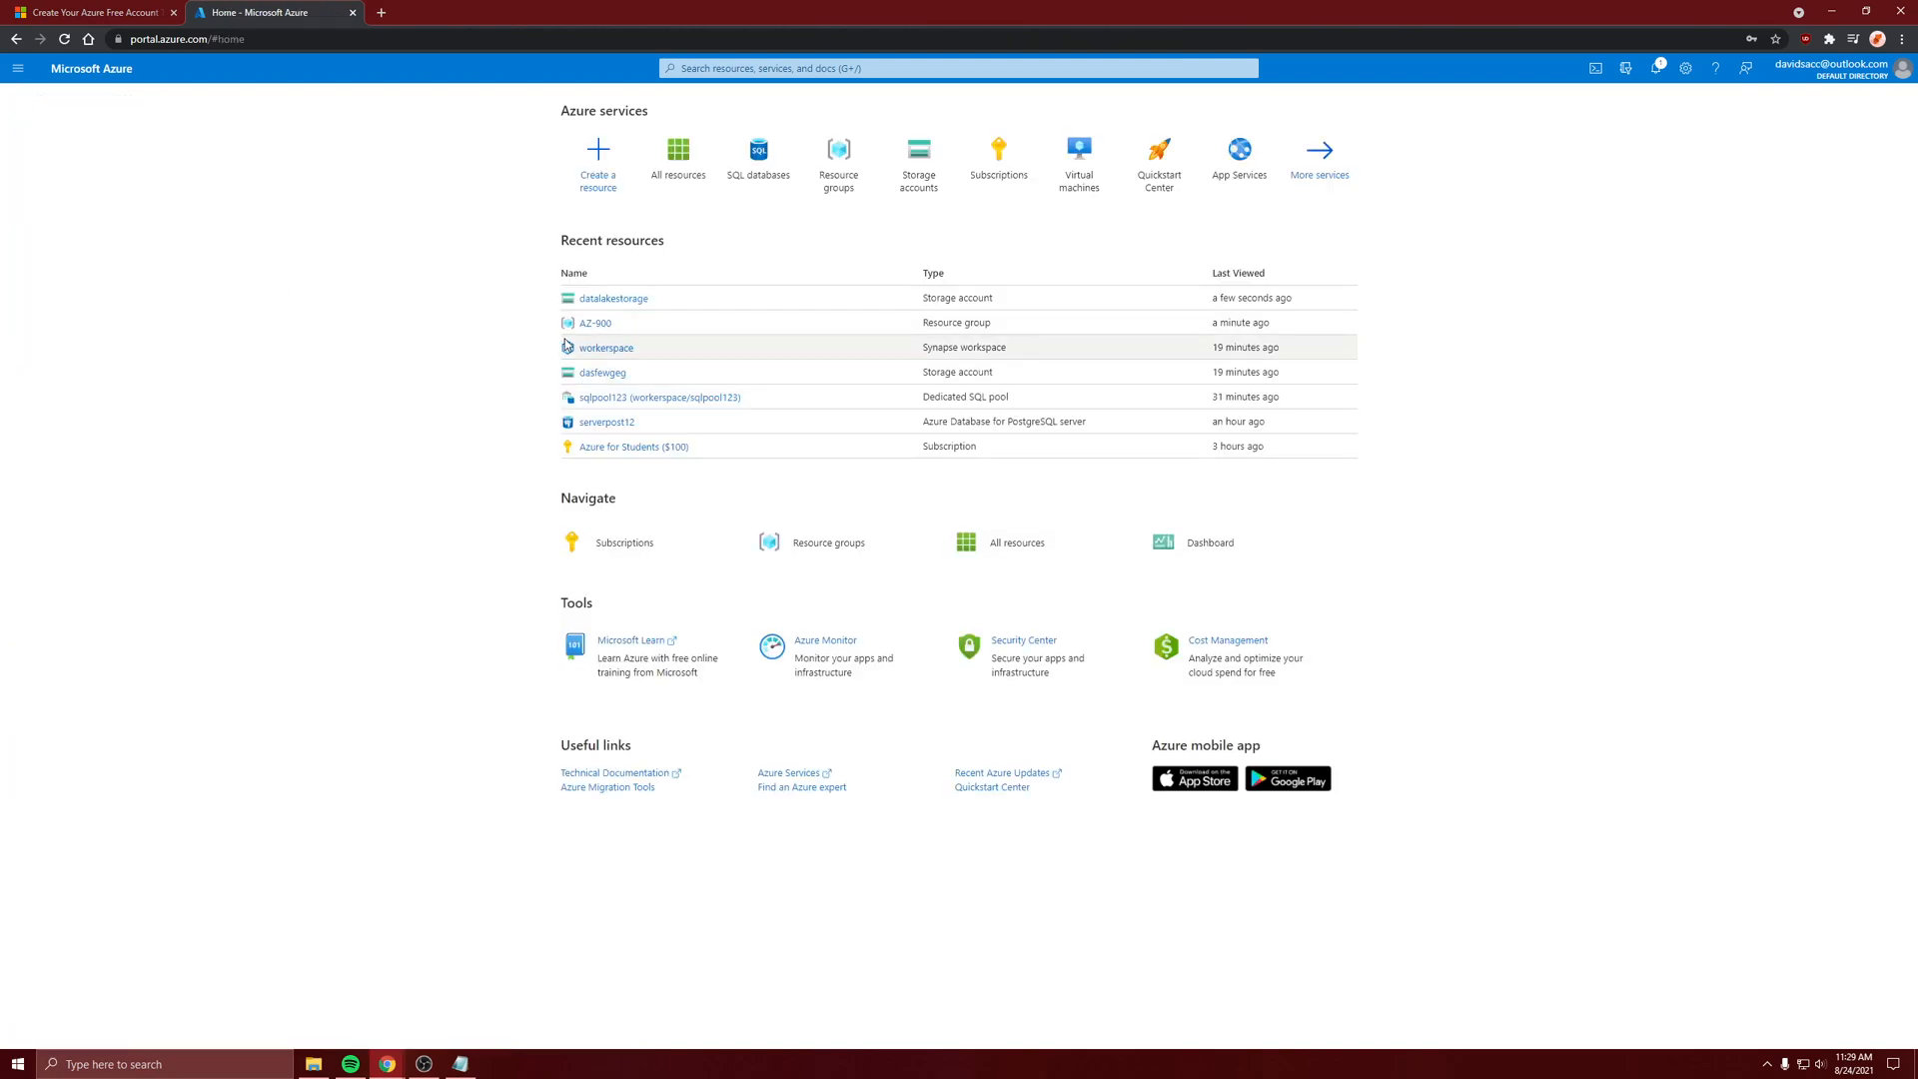
Find the synapseworkspacee workspace among all resources and start a new dedicated SQL pool from its SQL pools
left_click(603, 348)
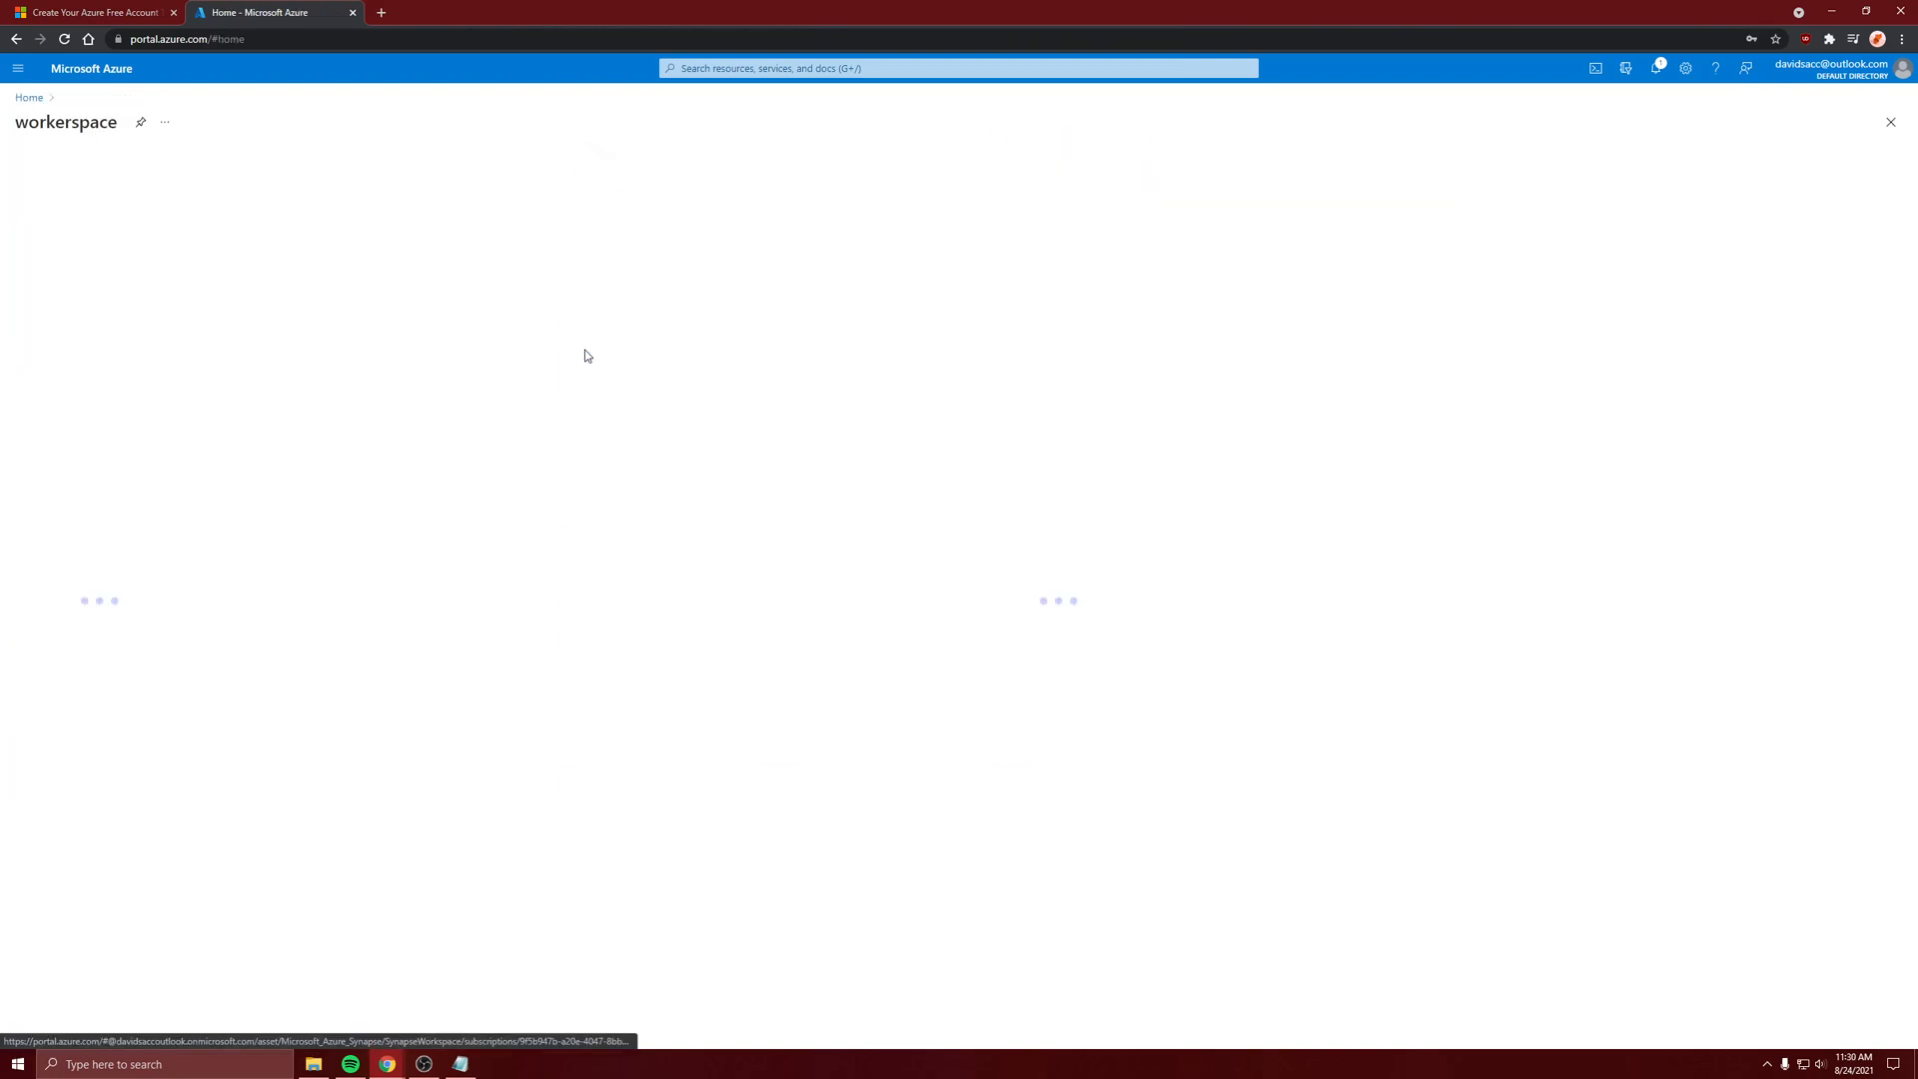
left_click(29, 97)
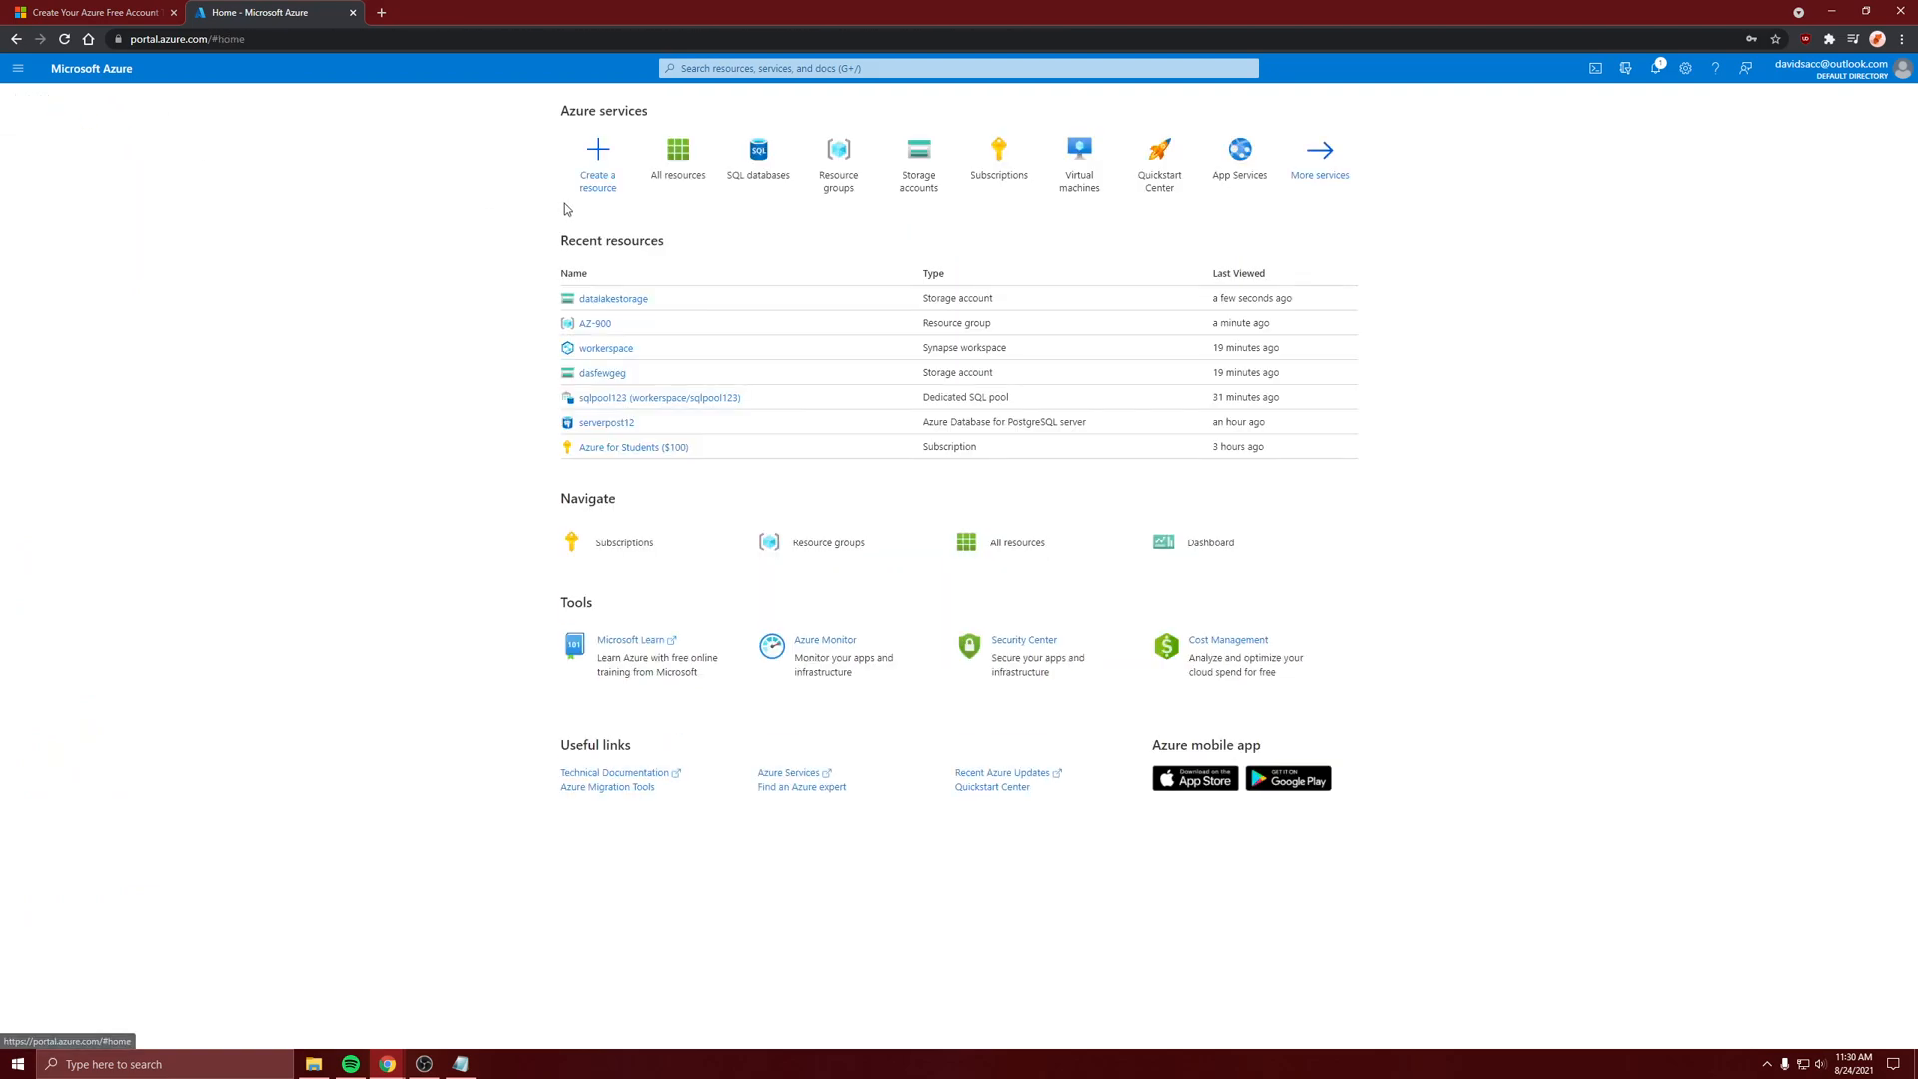
left_click(658, 188)
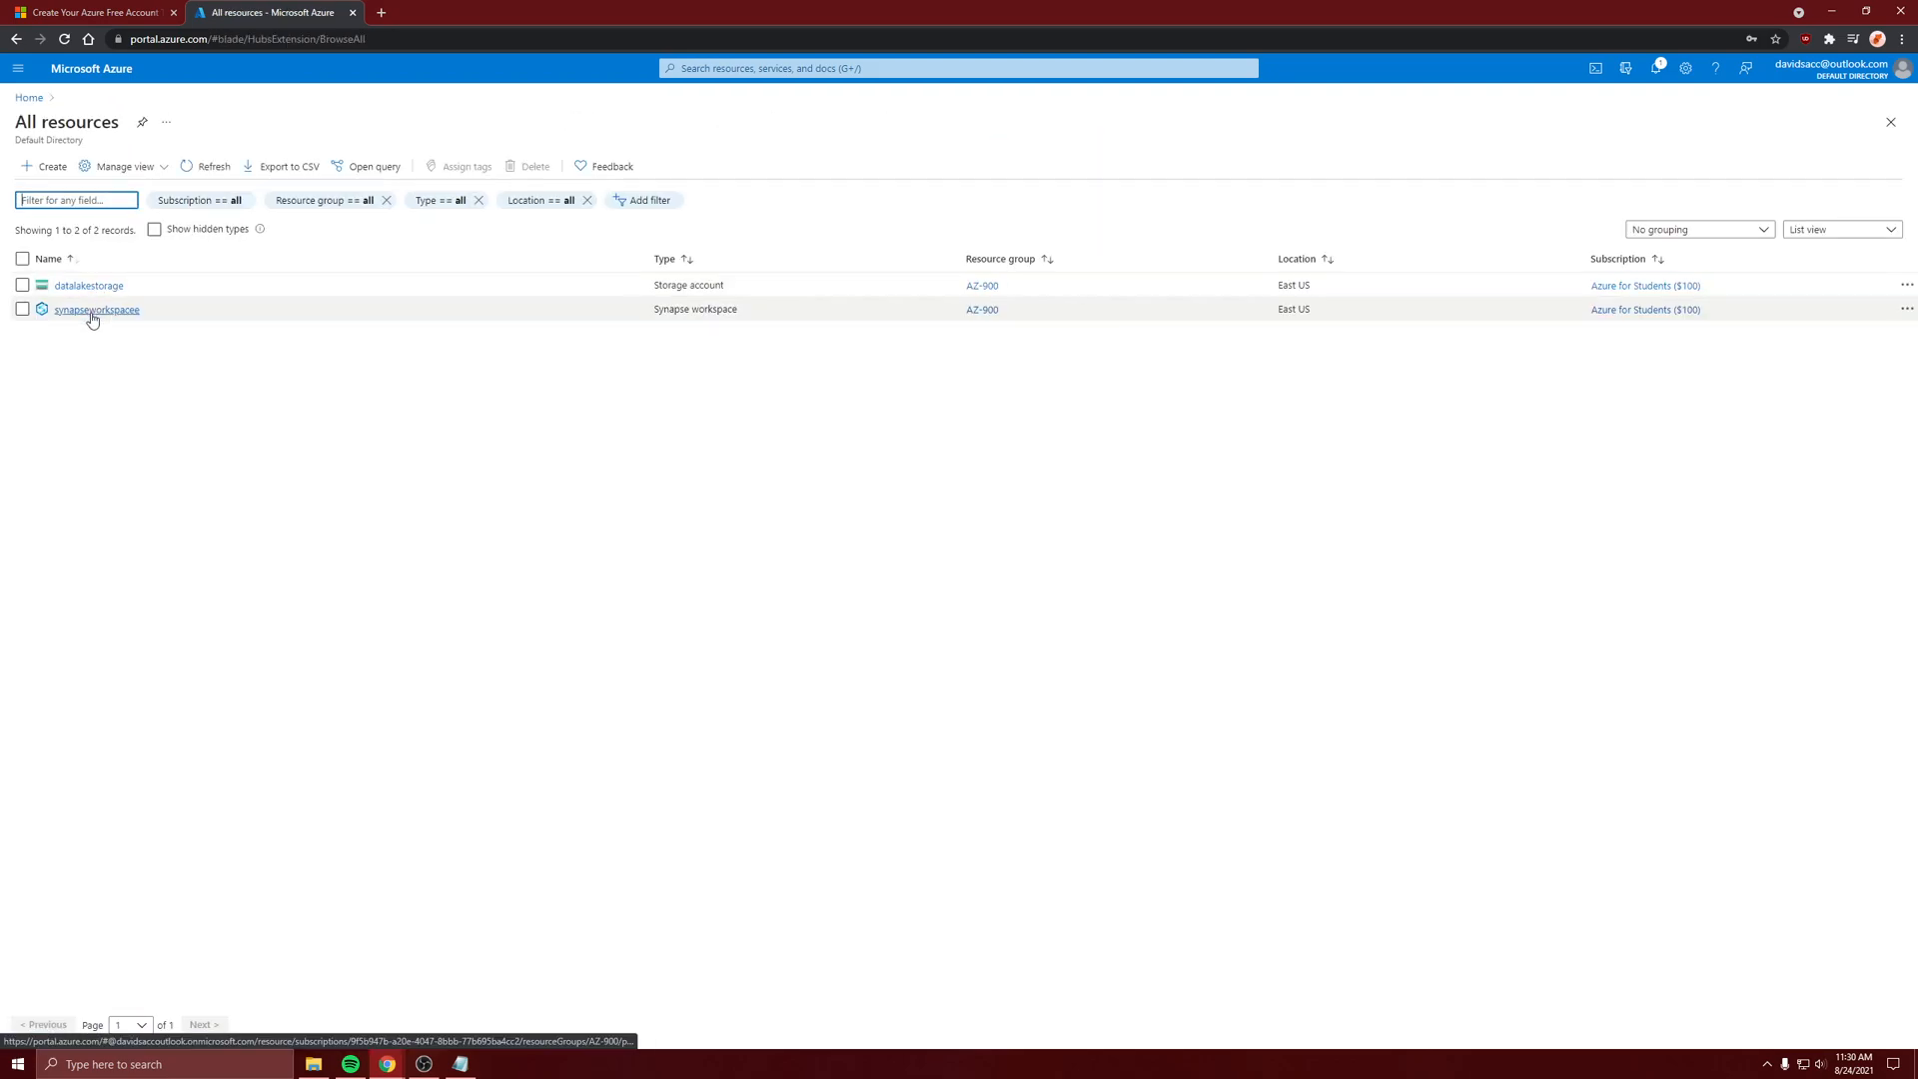
left_click(92, 311)
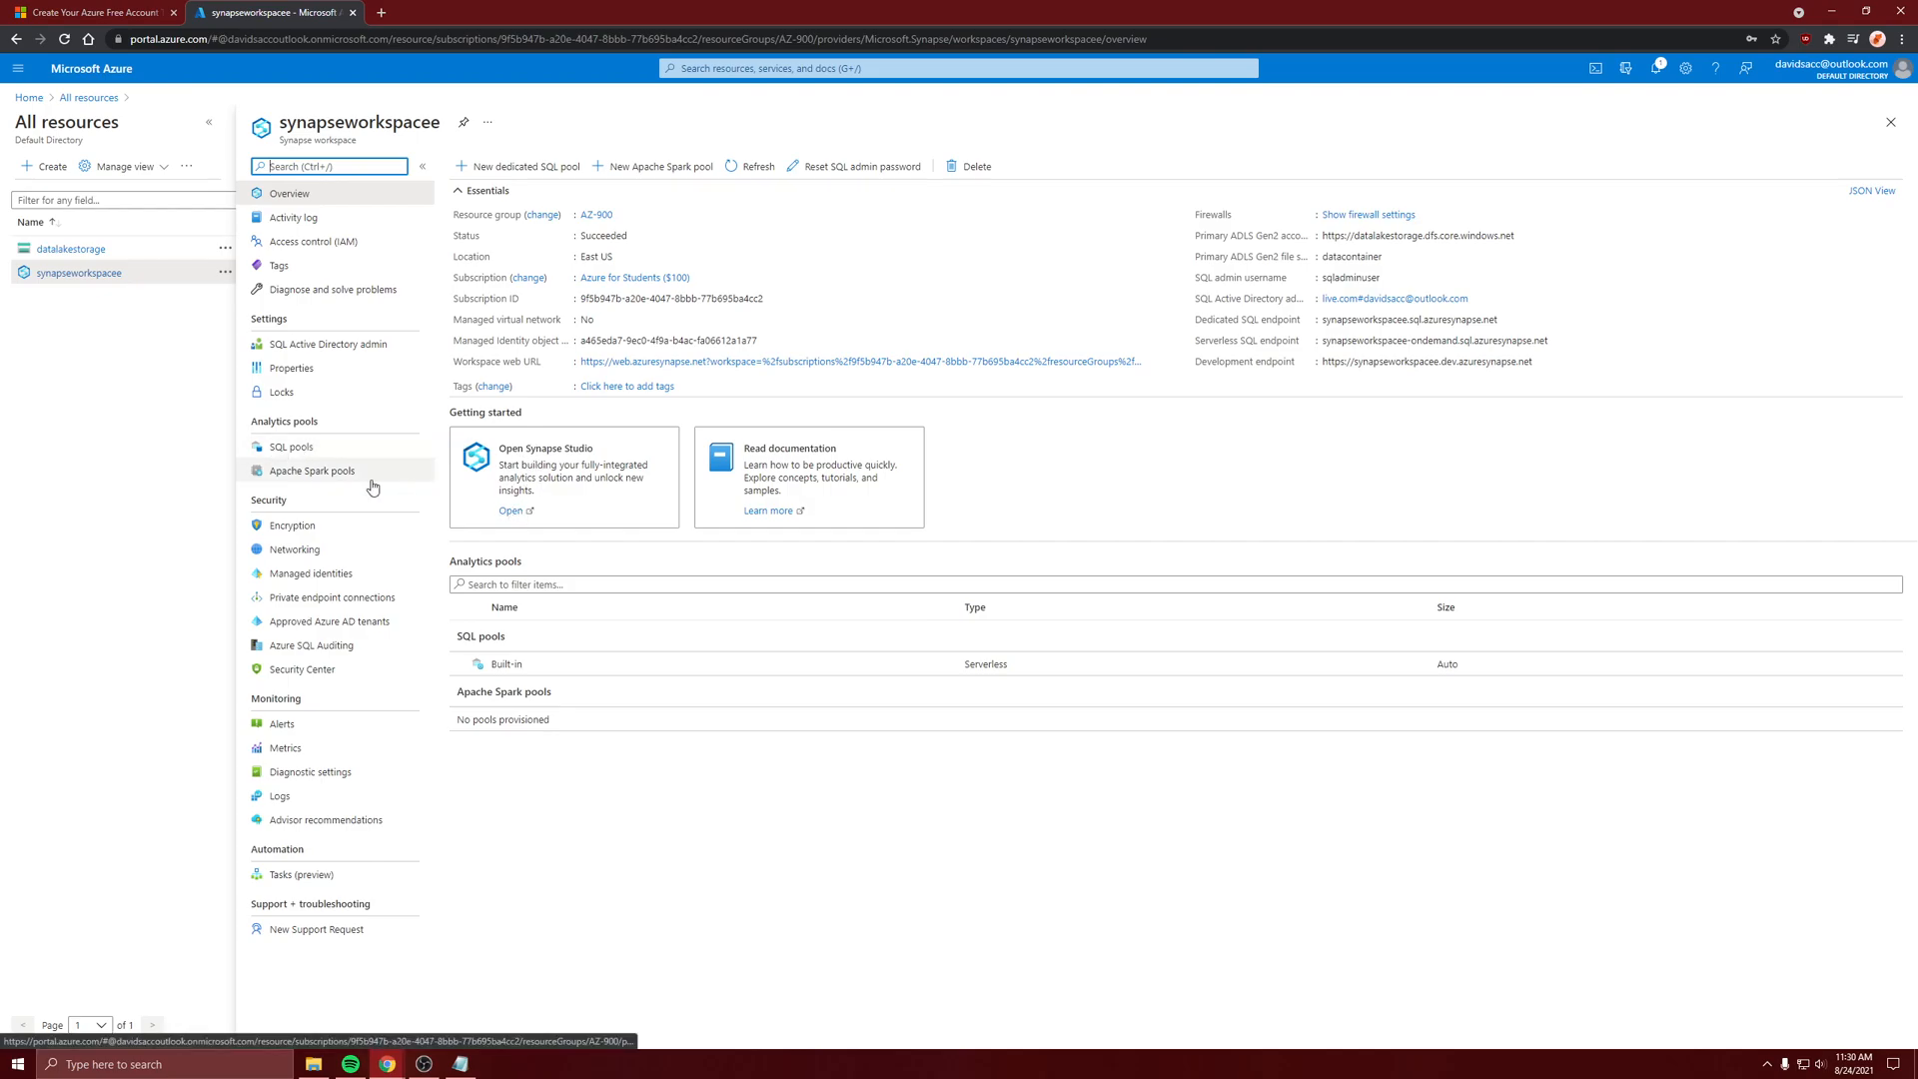
left_click(294, 454)
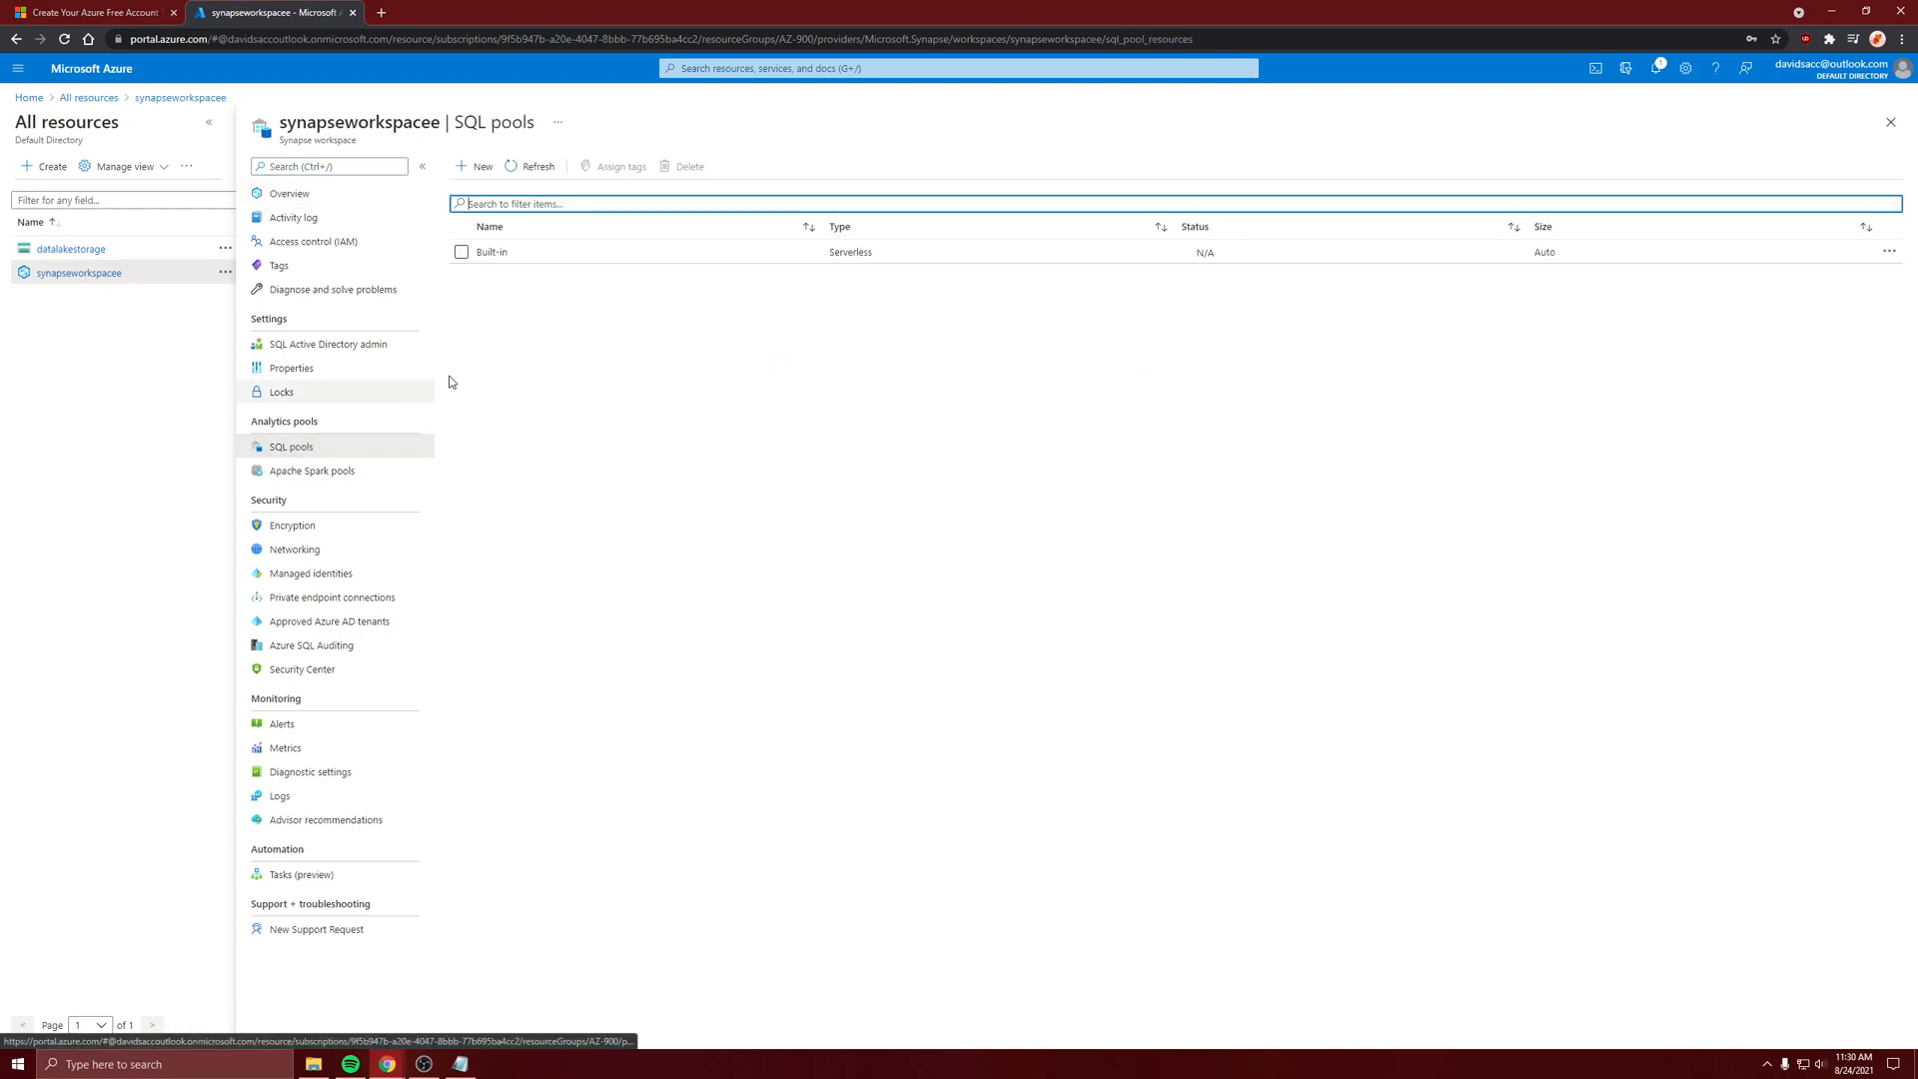
left_click(484, 165)
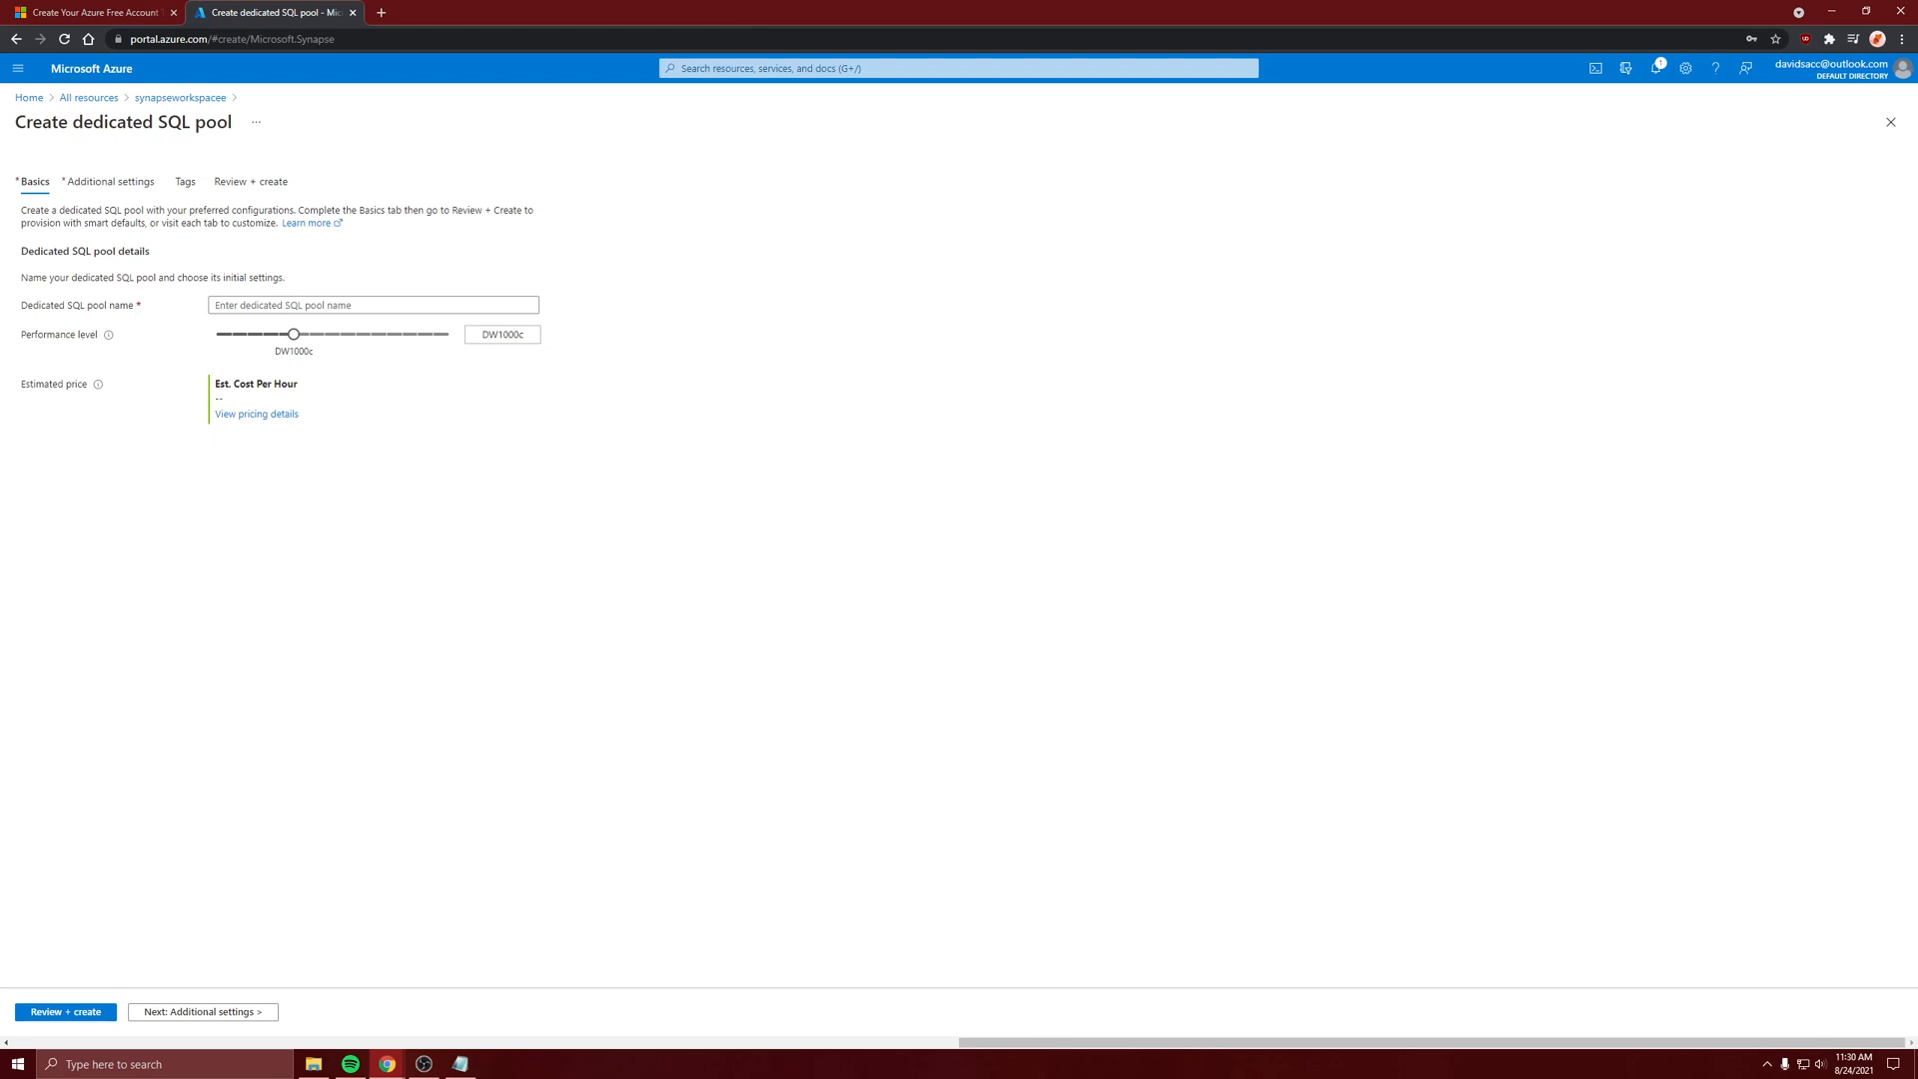
Name the dedicated SQL pool SQLpool and set its performance level to DW100c
key("alt+Tab")
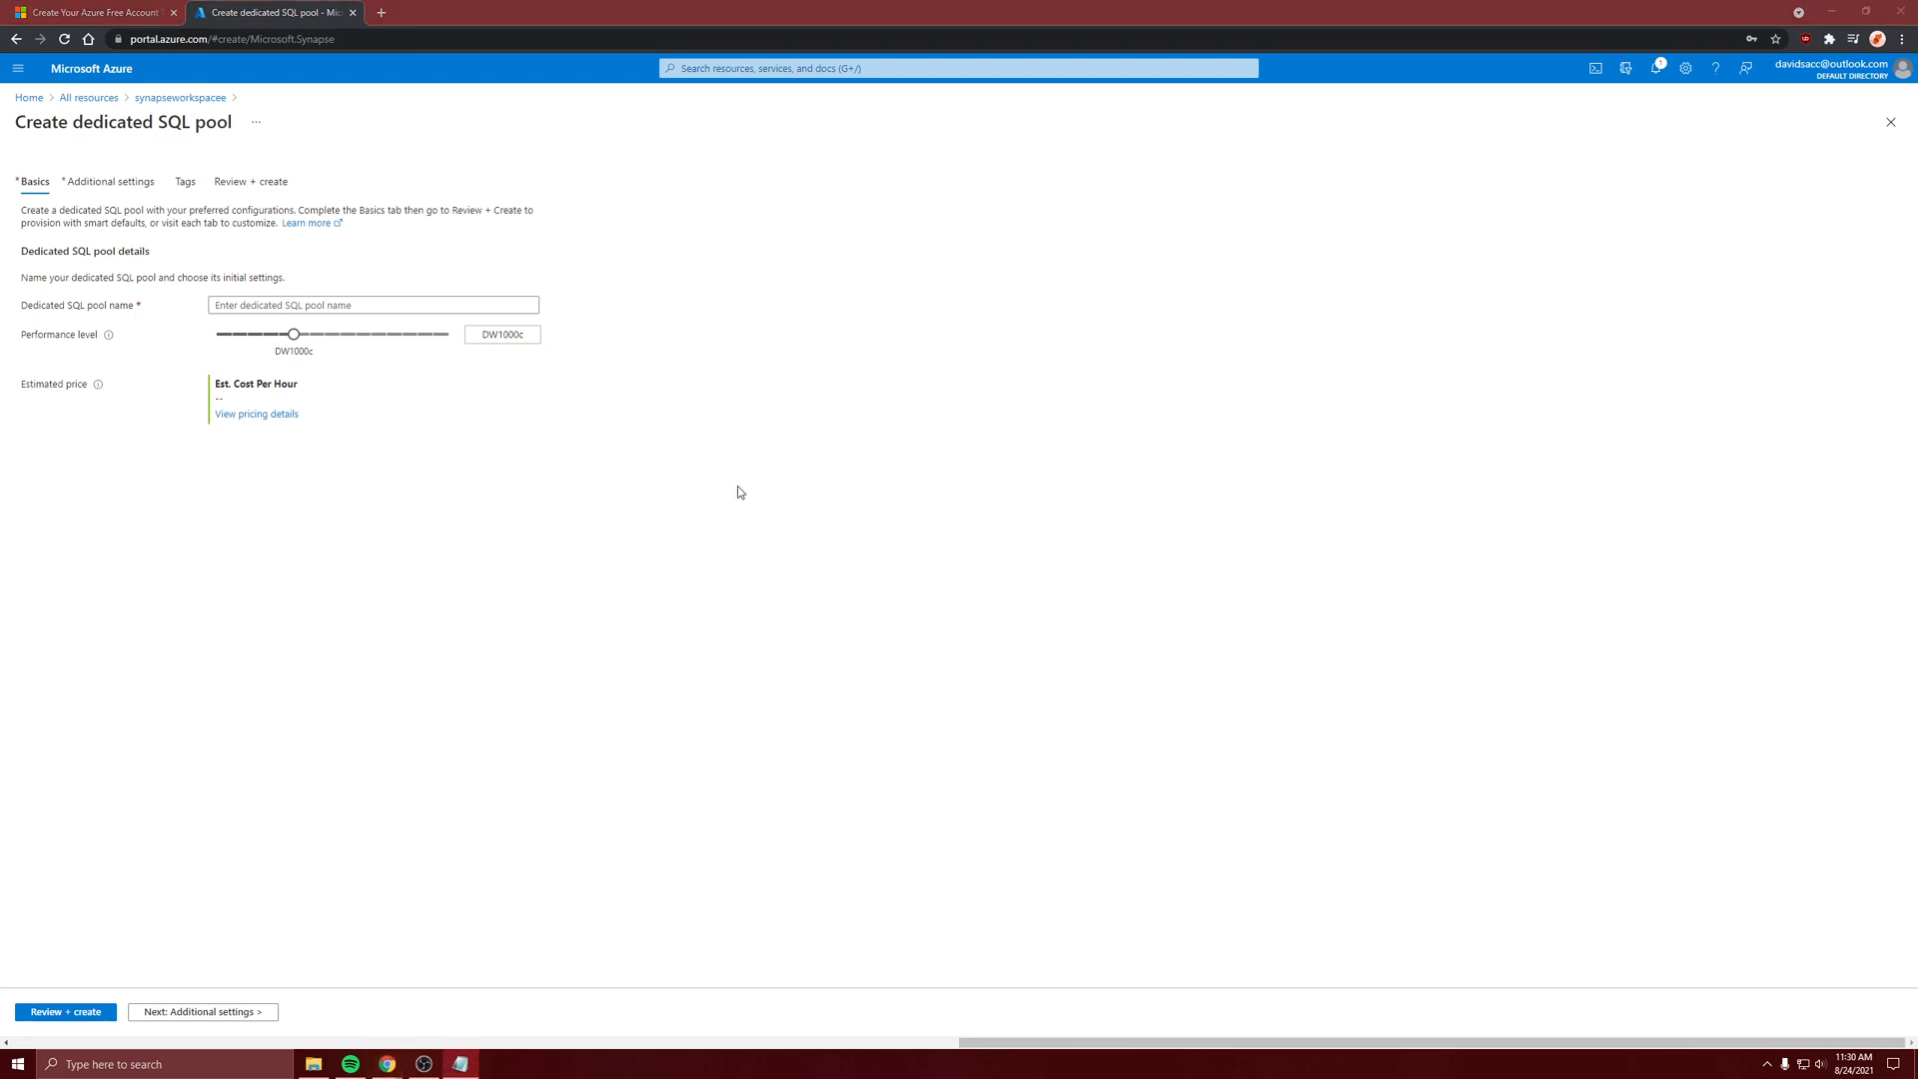
key("alt+Tab")
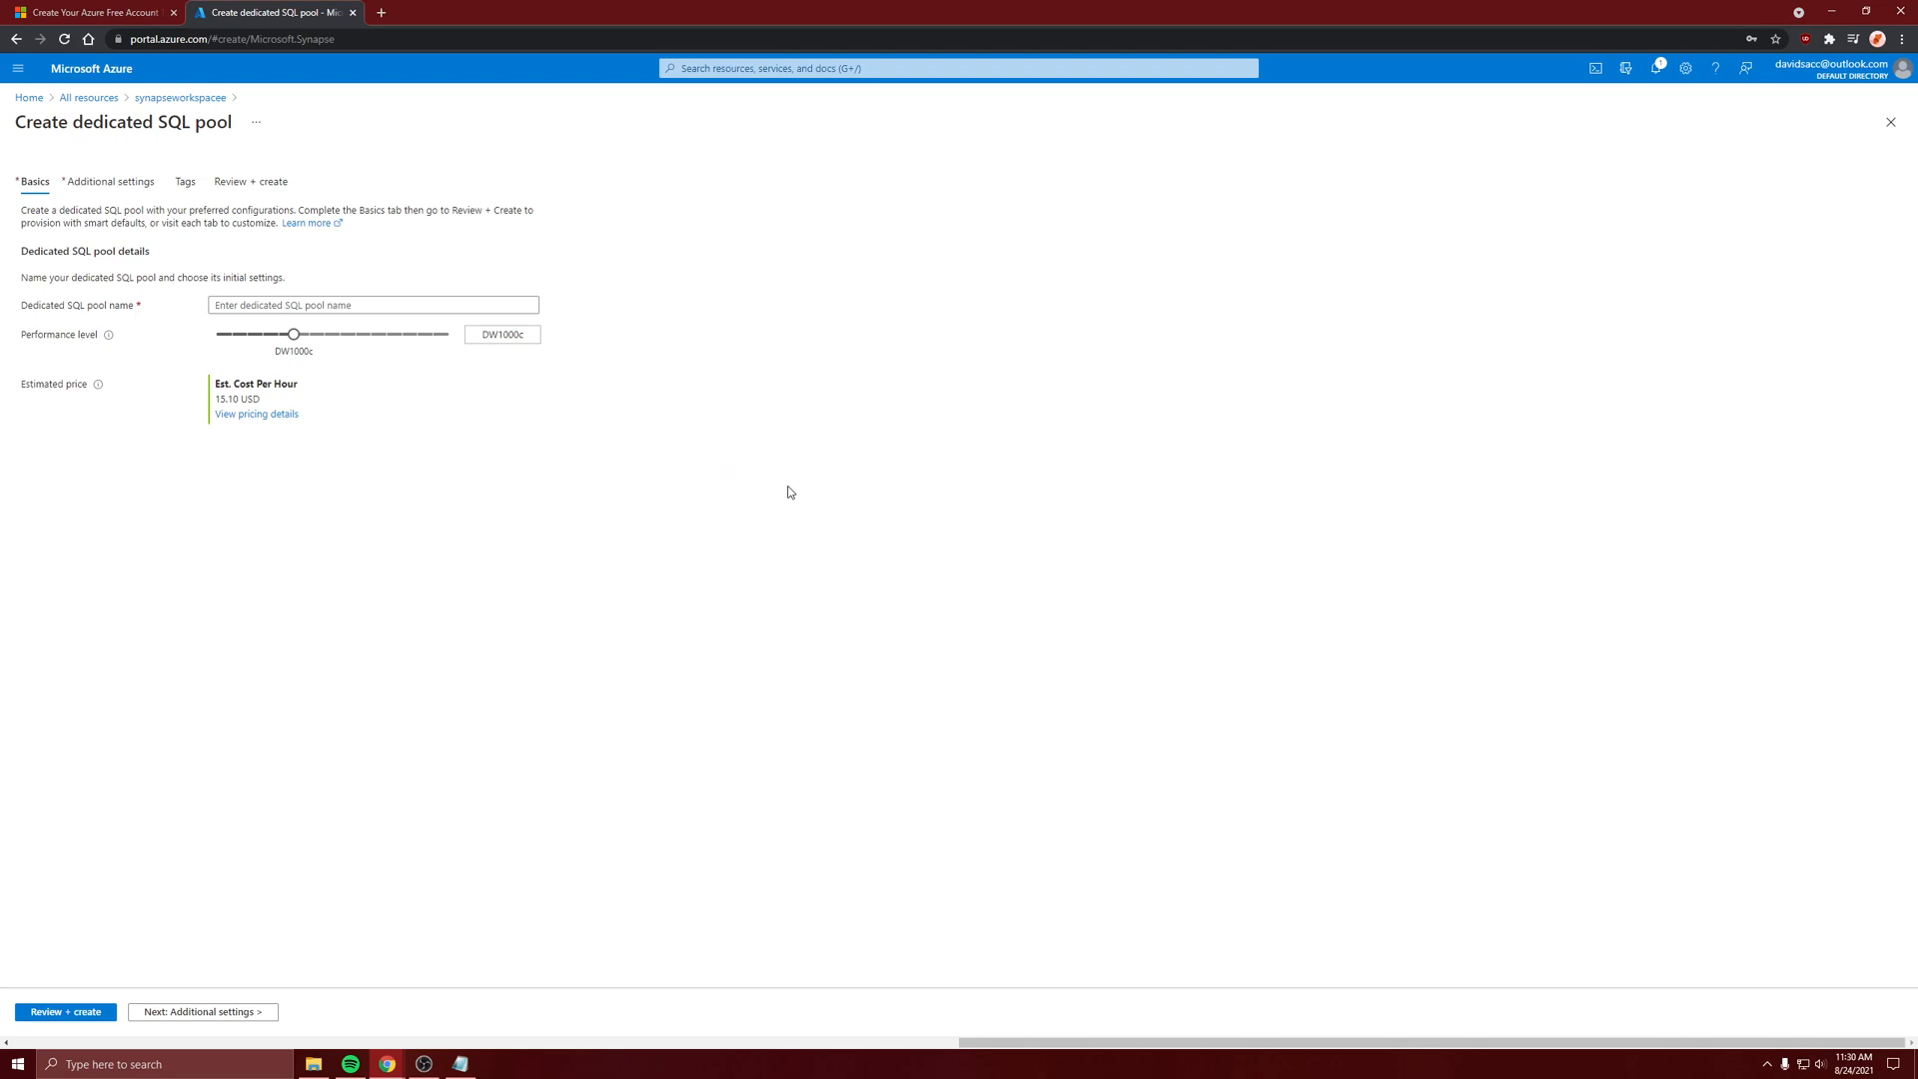
left_click(301, 308)
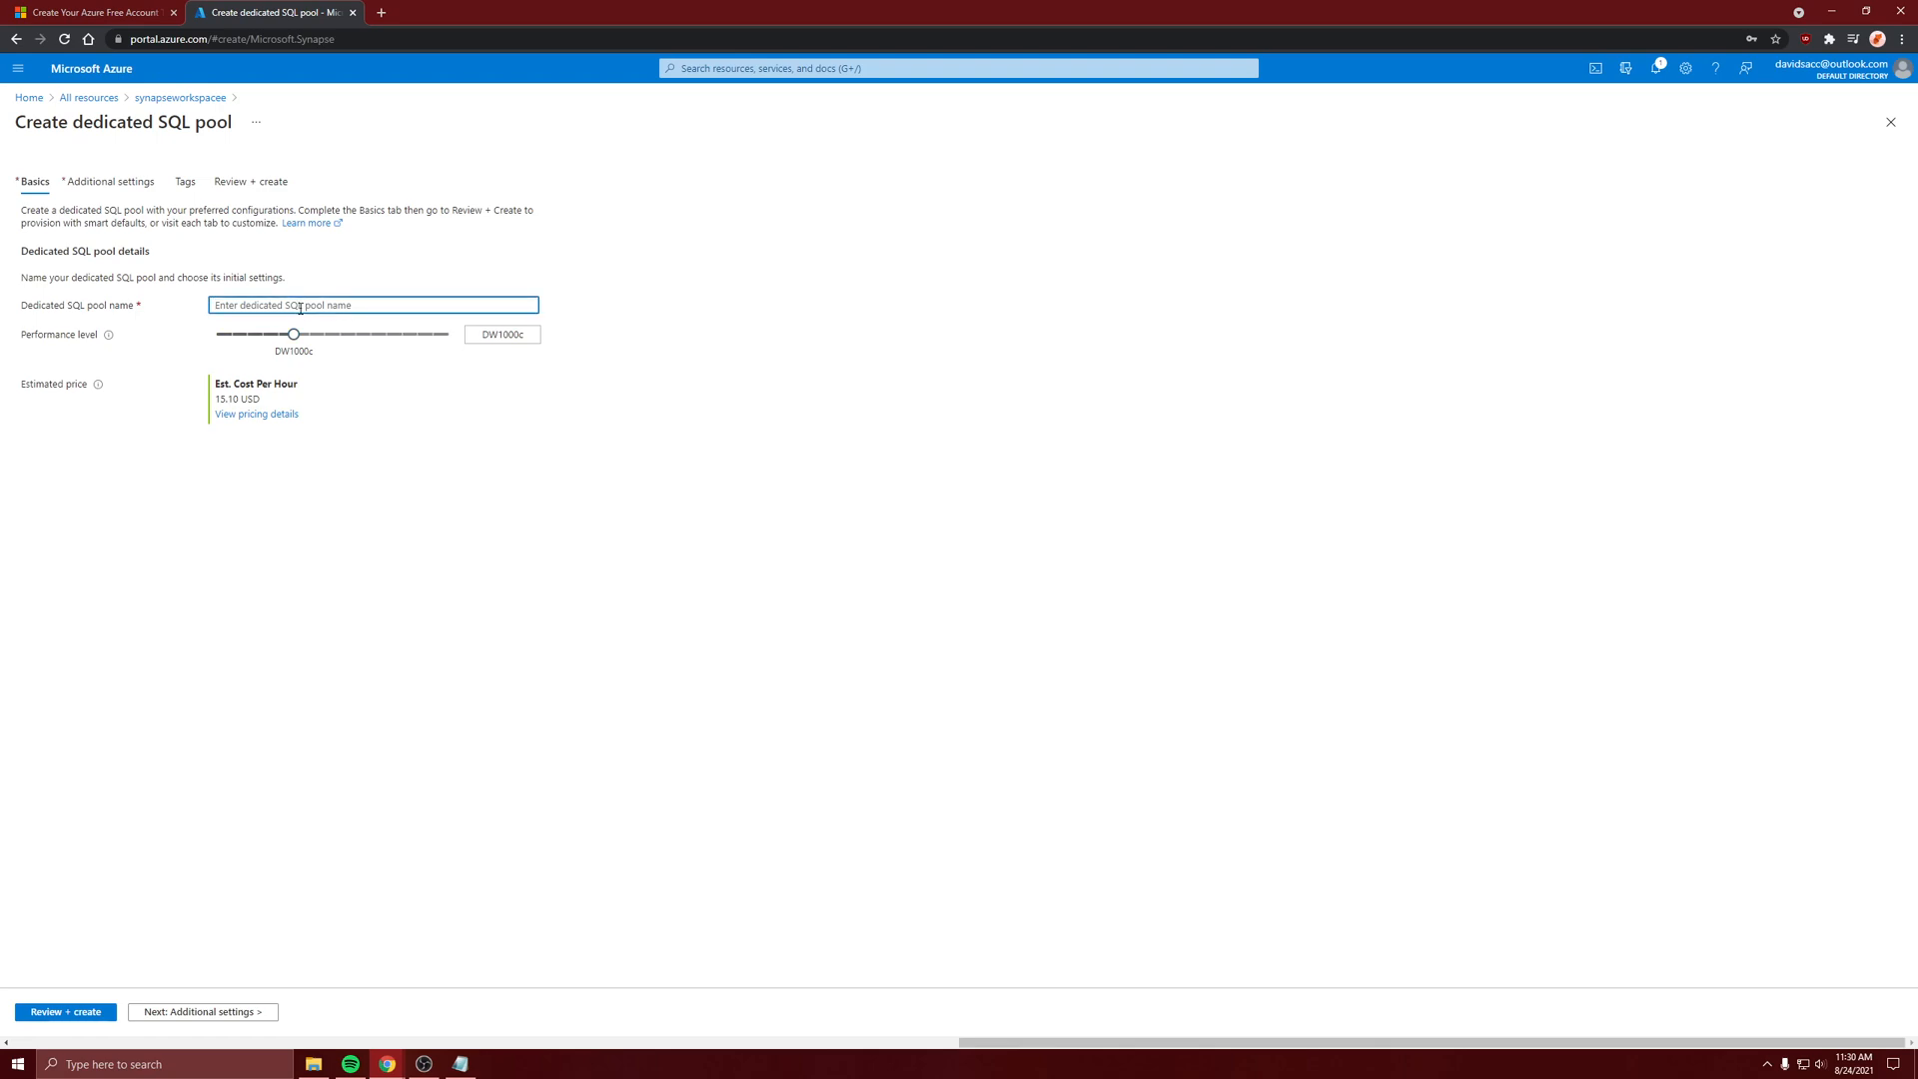
type("SQLpool")
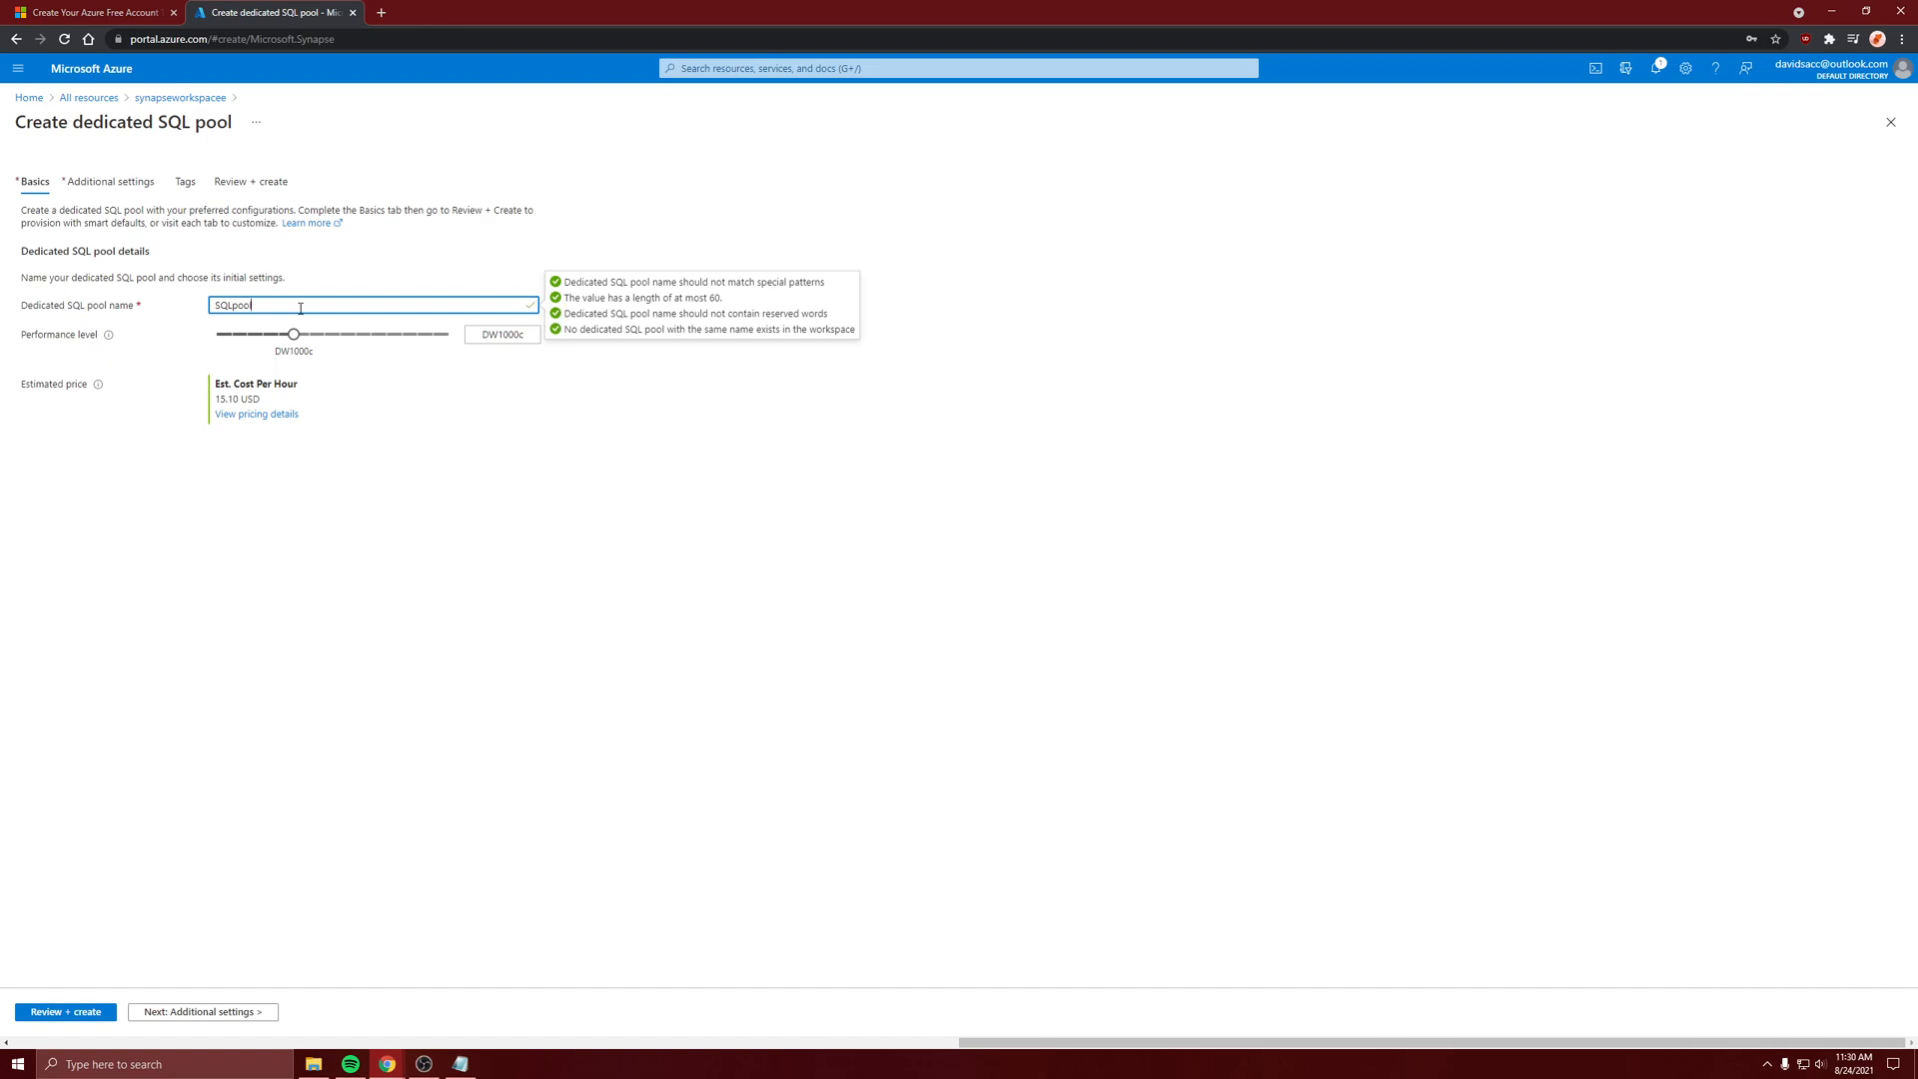
left_click_drag(293, 336, 220, 335)
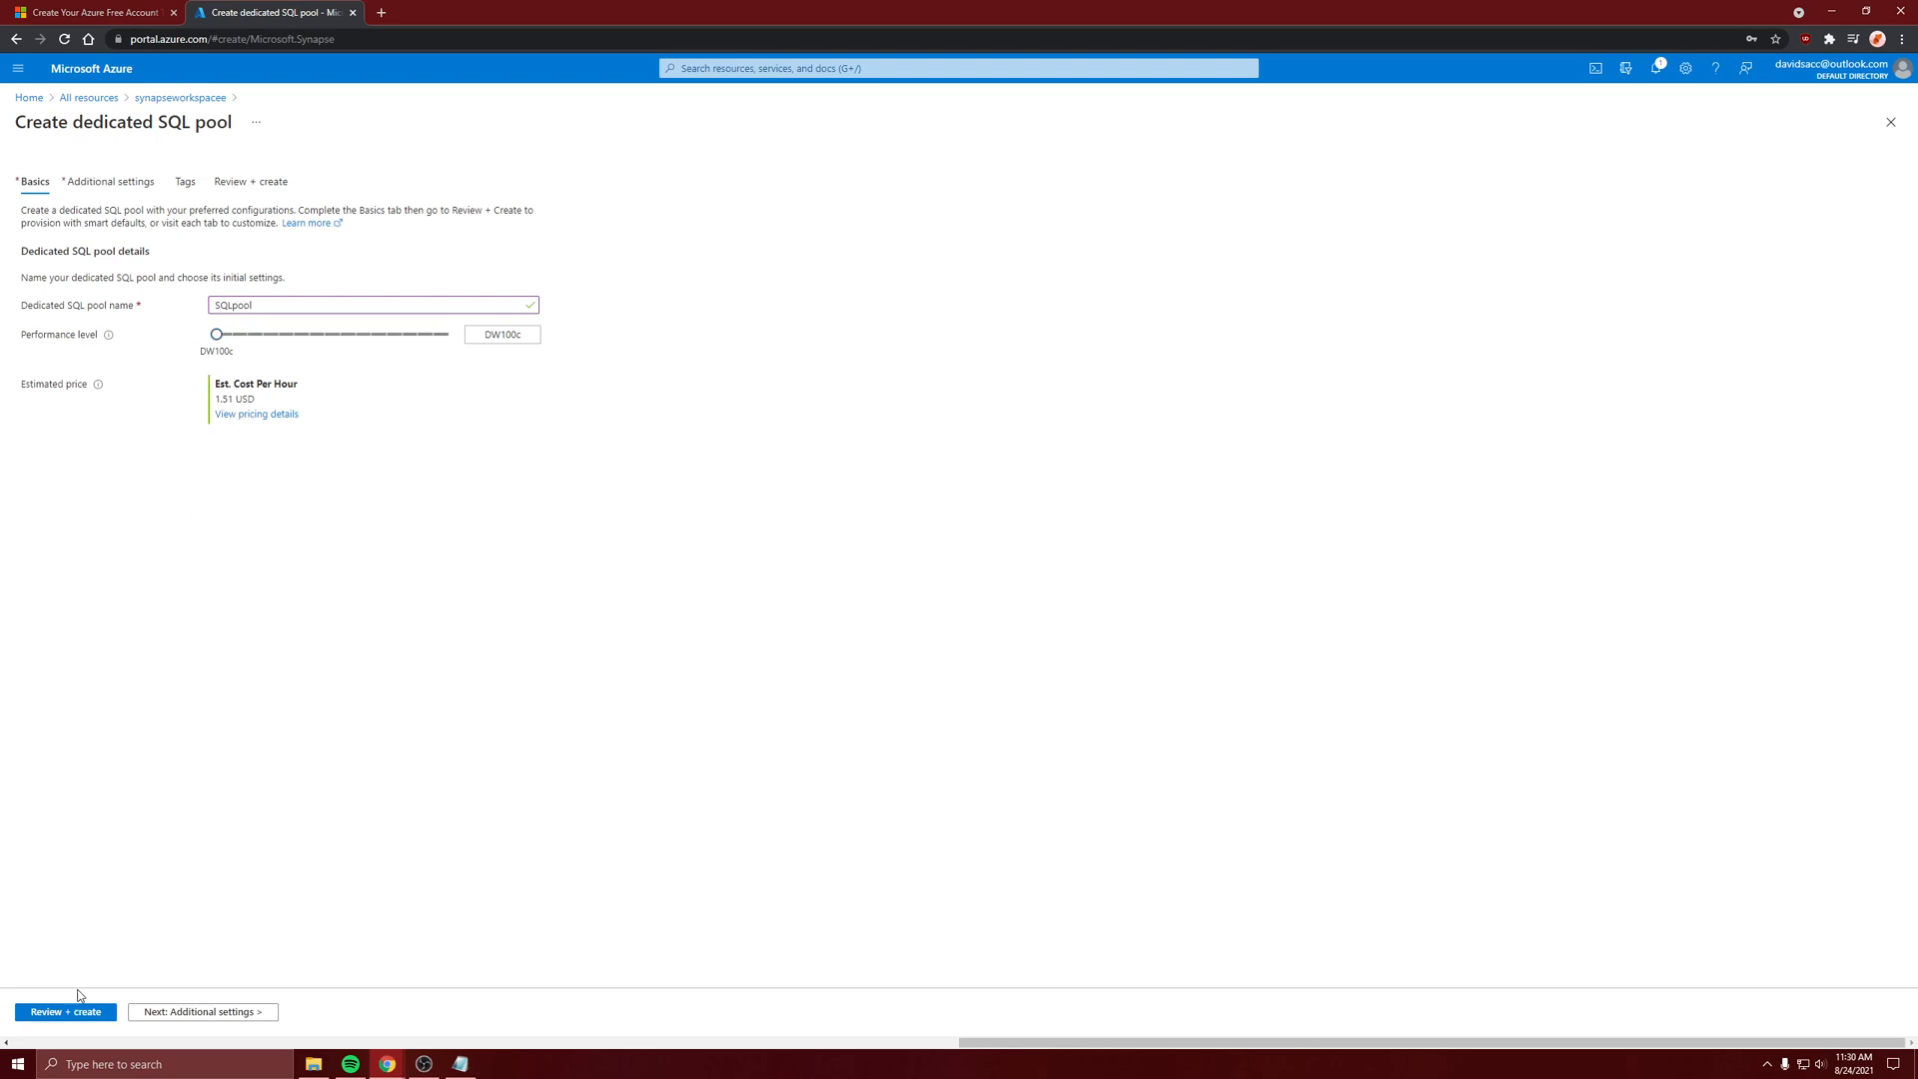
Keep the default additional settings and create the dedicated SQL pool
left_click(179, 1011)
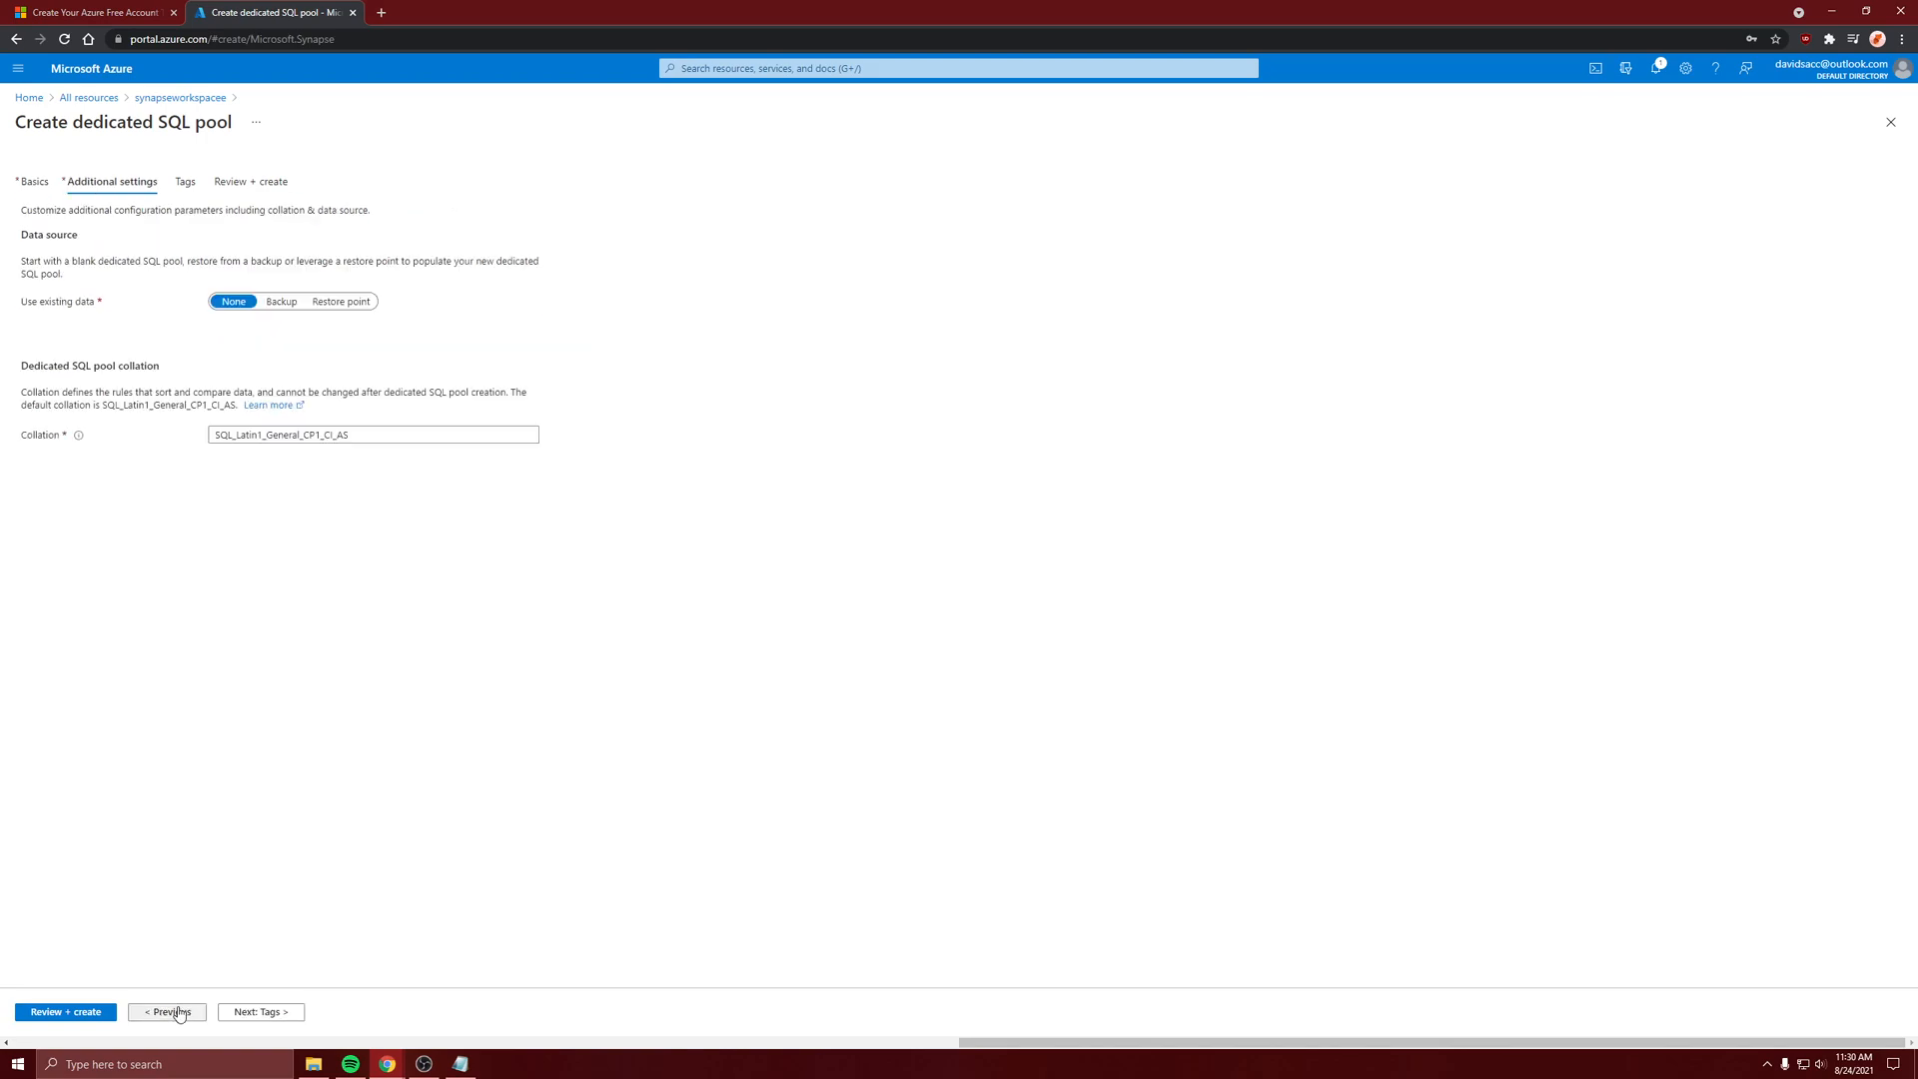
left_click(66, 1012)
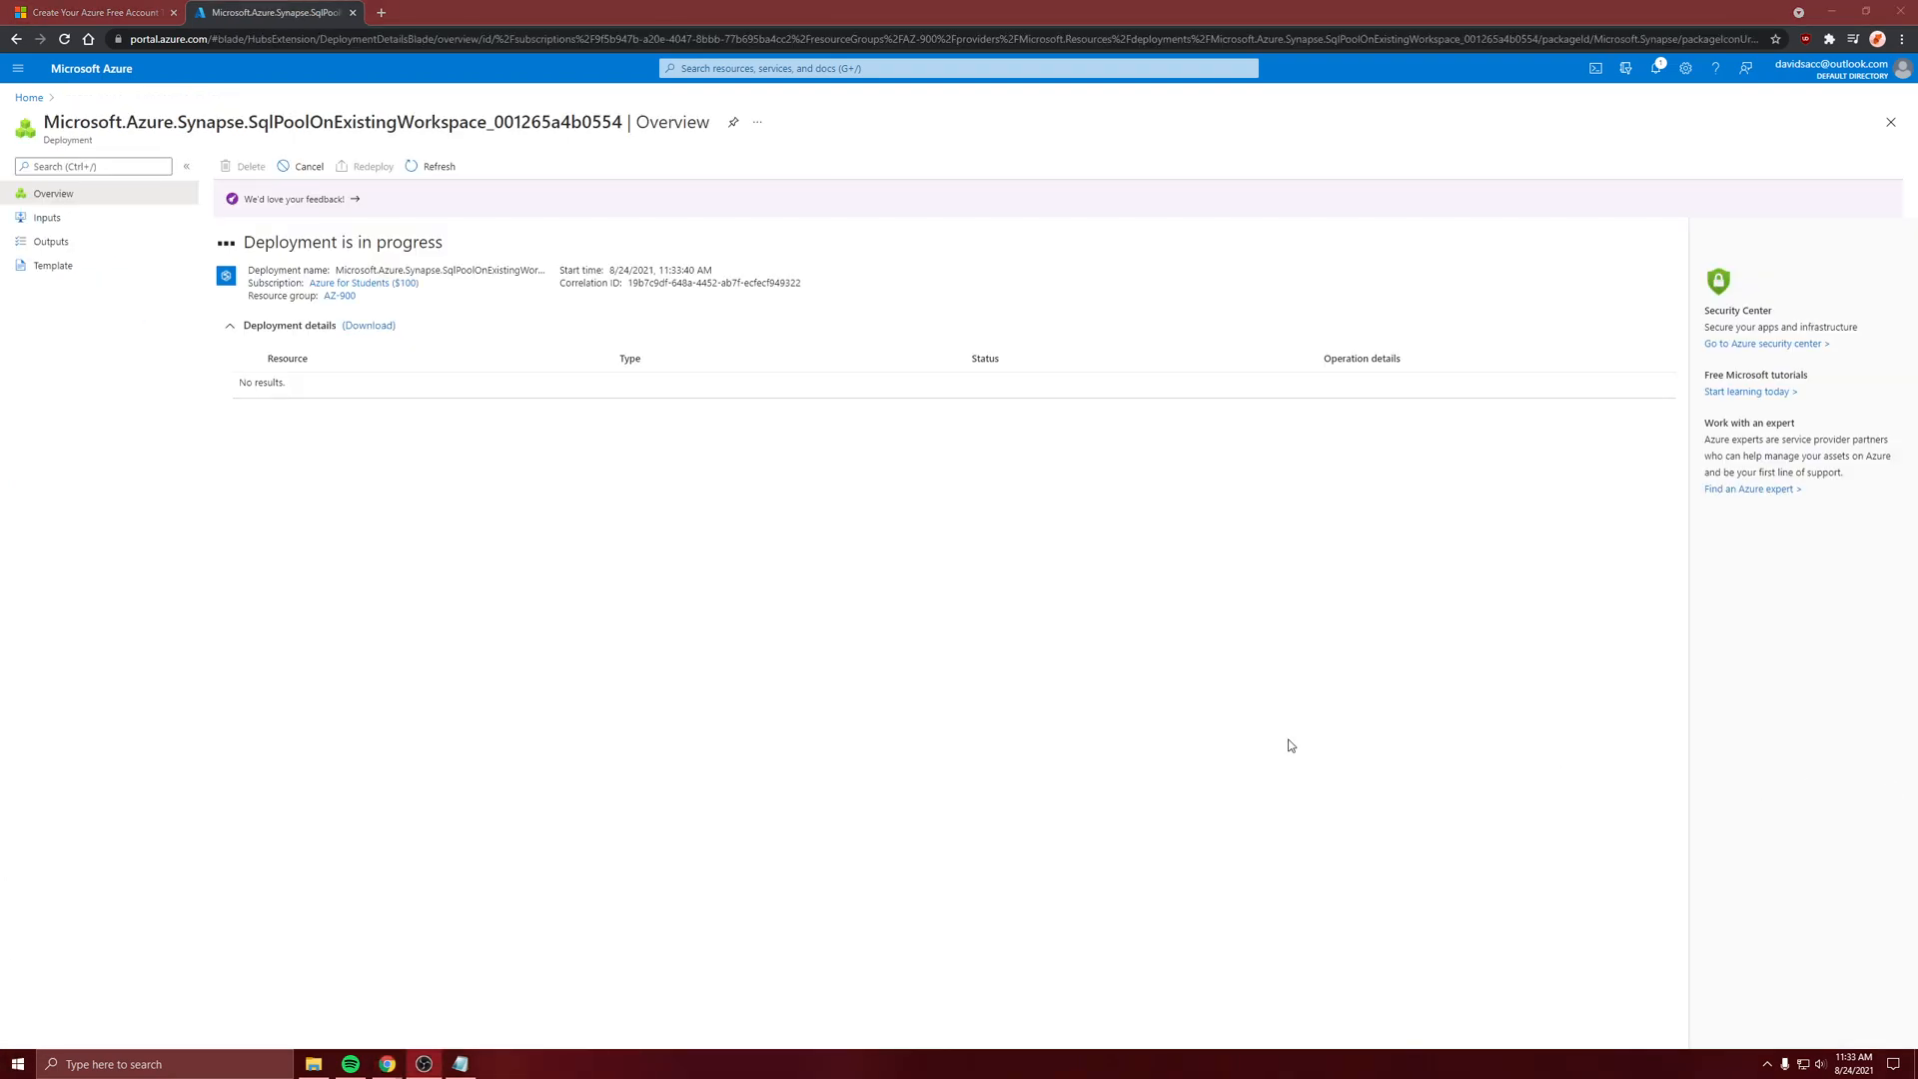
left_click(1289, 746)
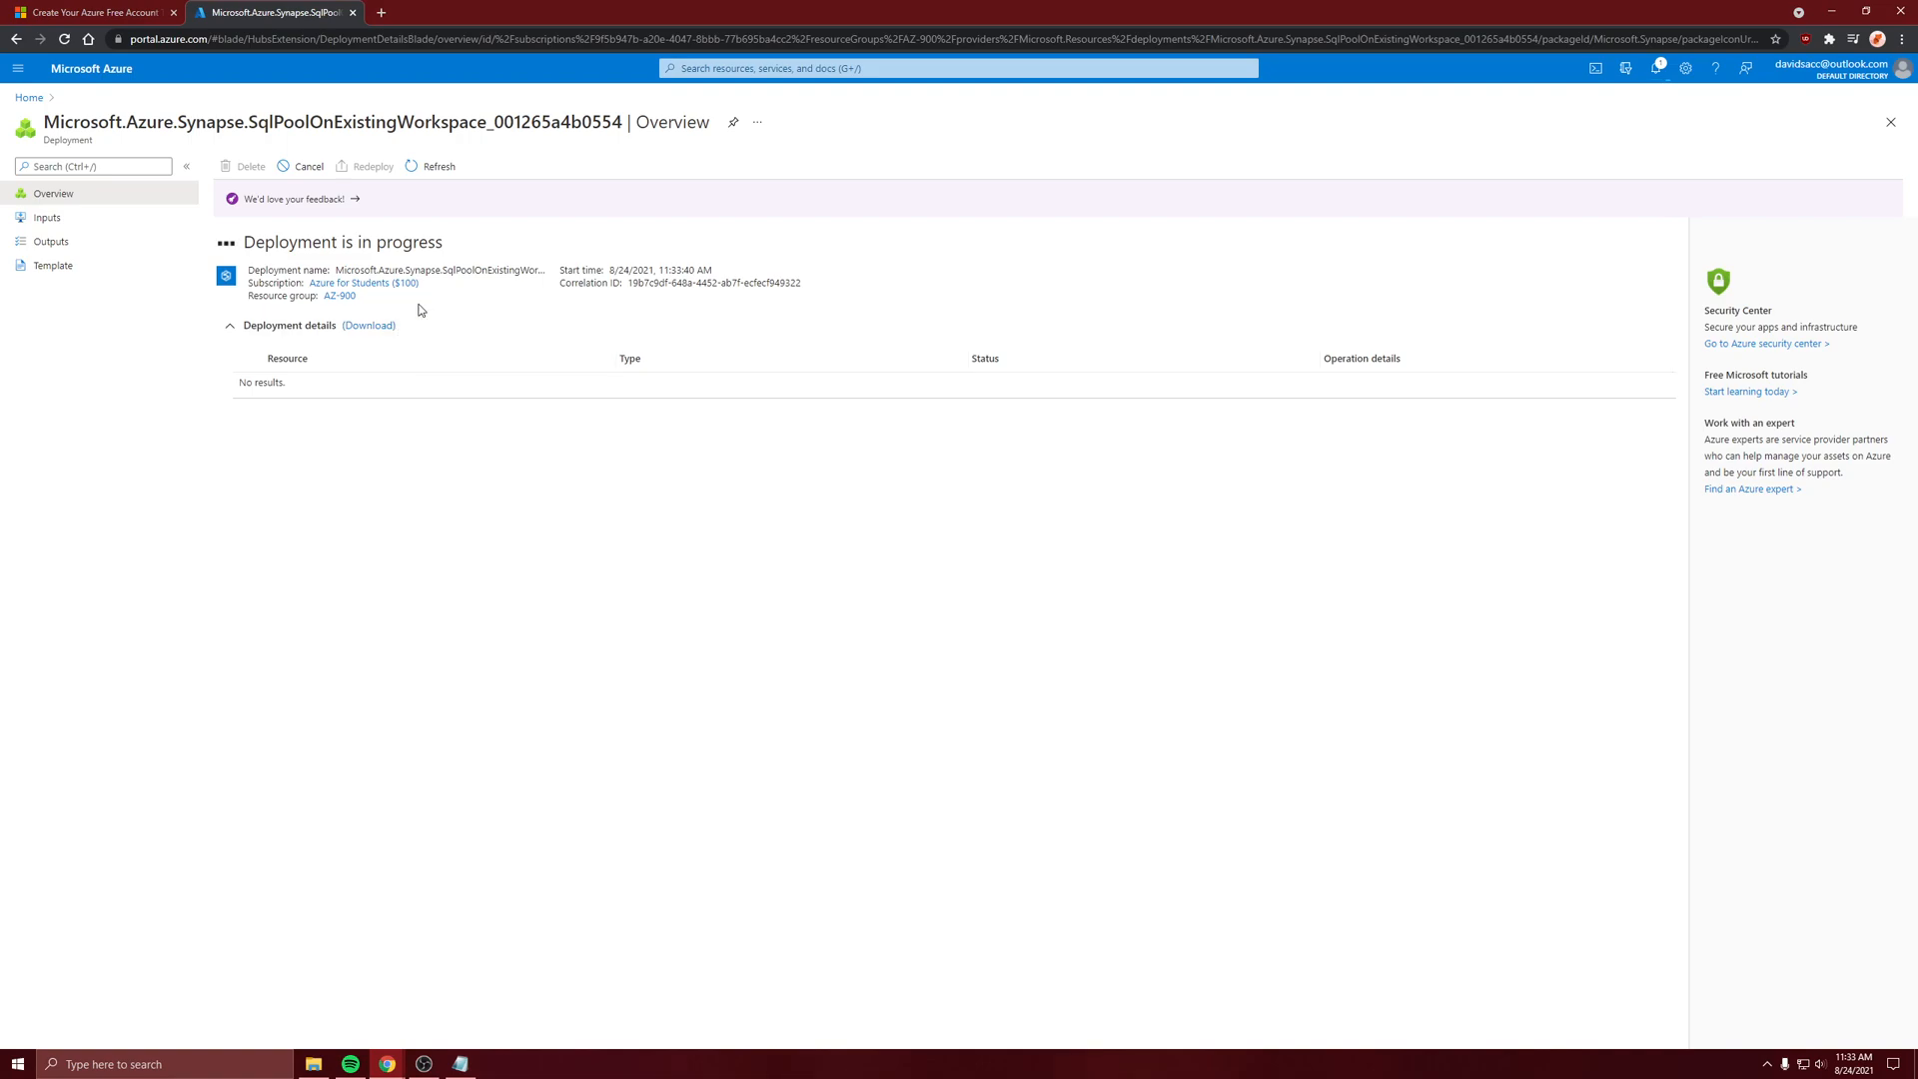
Launch Synapse Studio for the synapseworkspacee workspace and show its workspace data
left_click(29, 97)
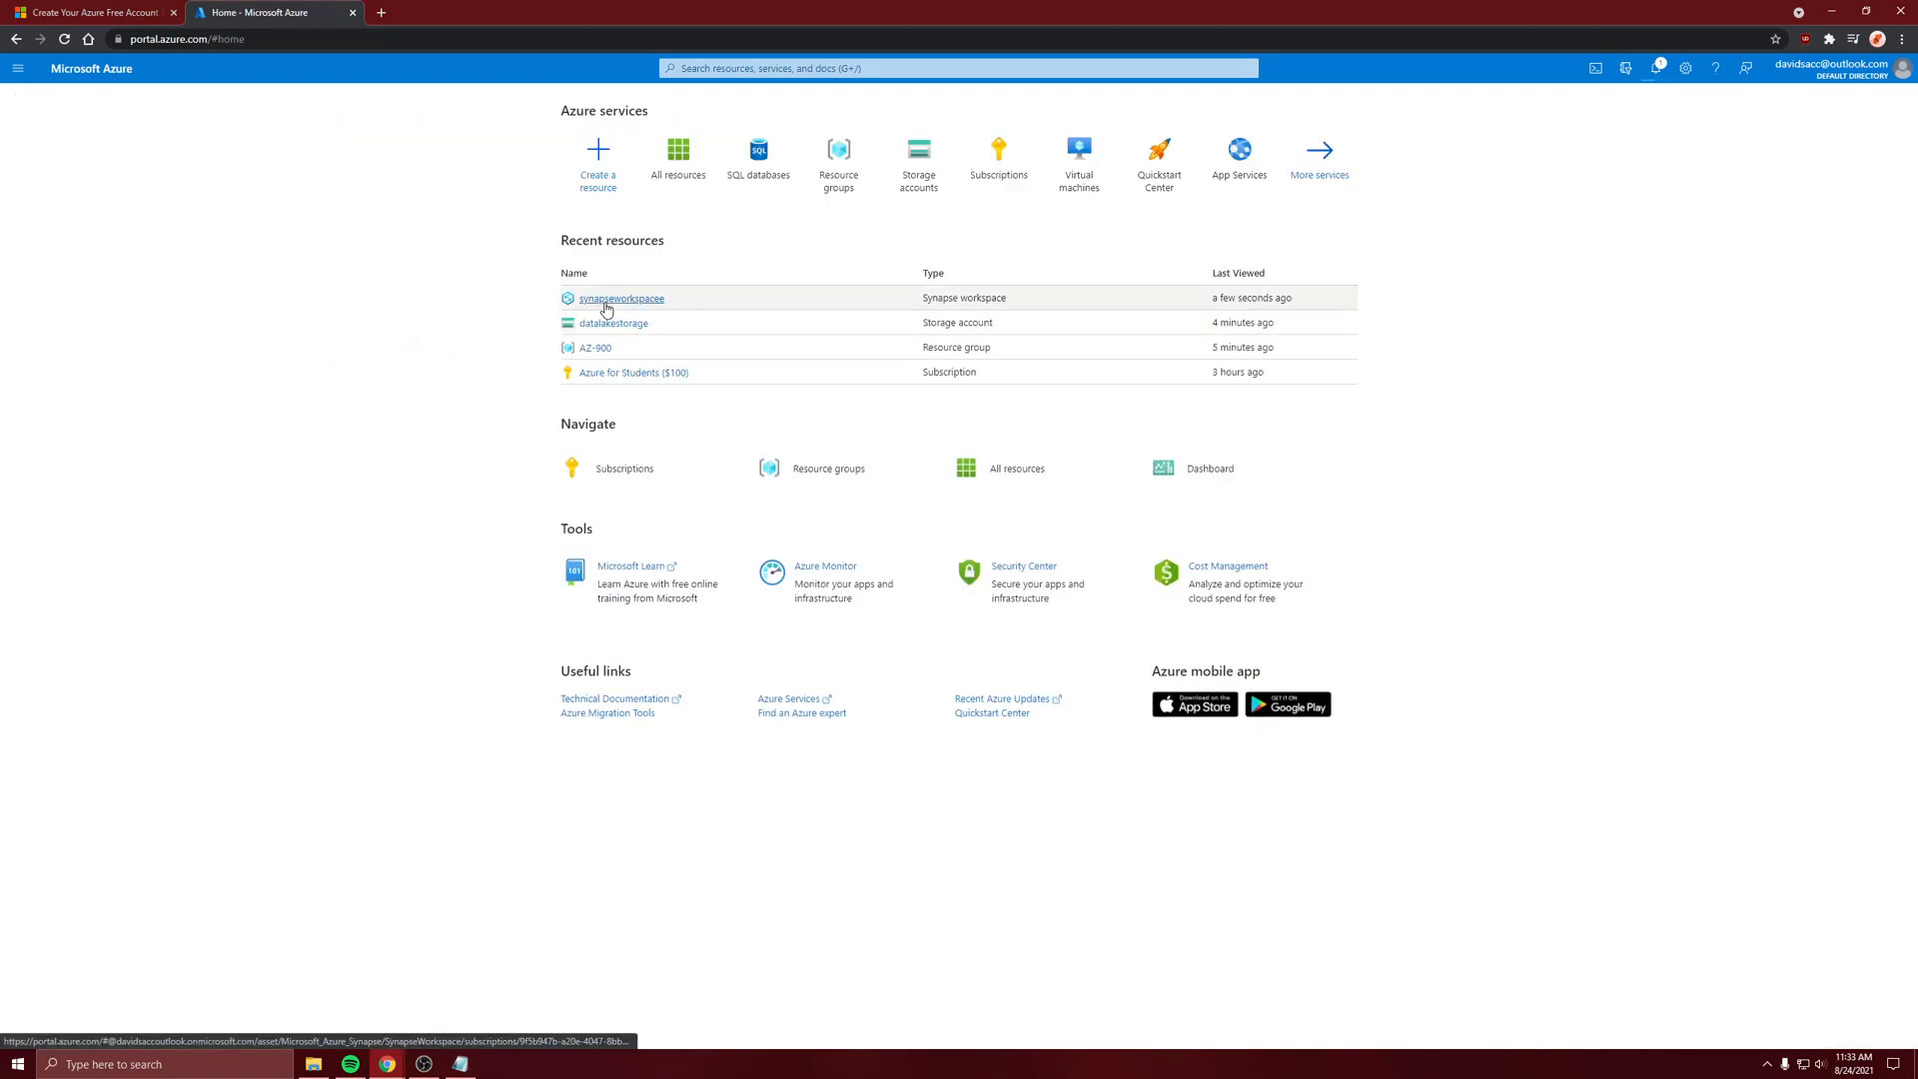
left_click(606, 302)
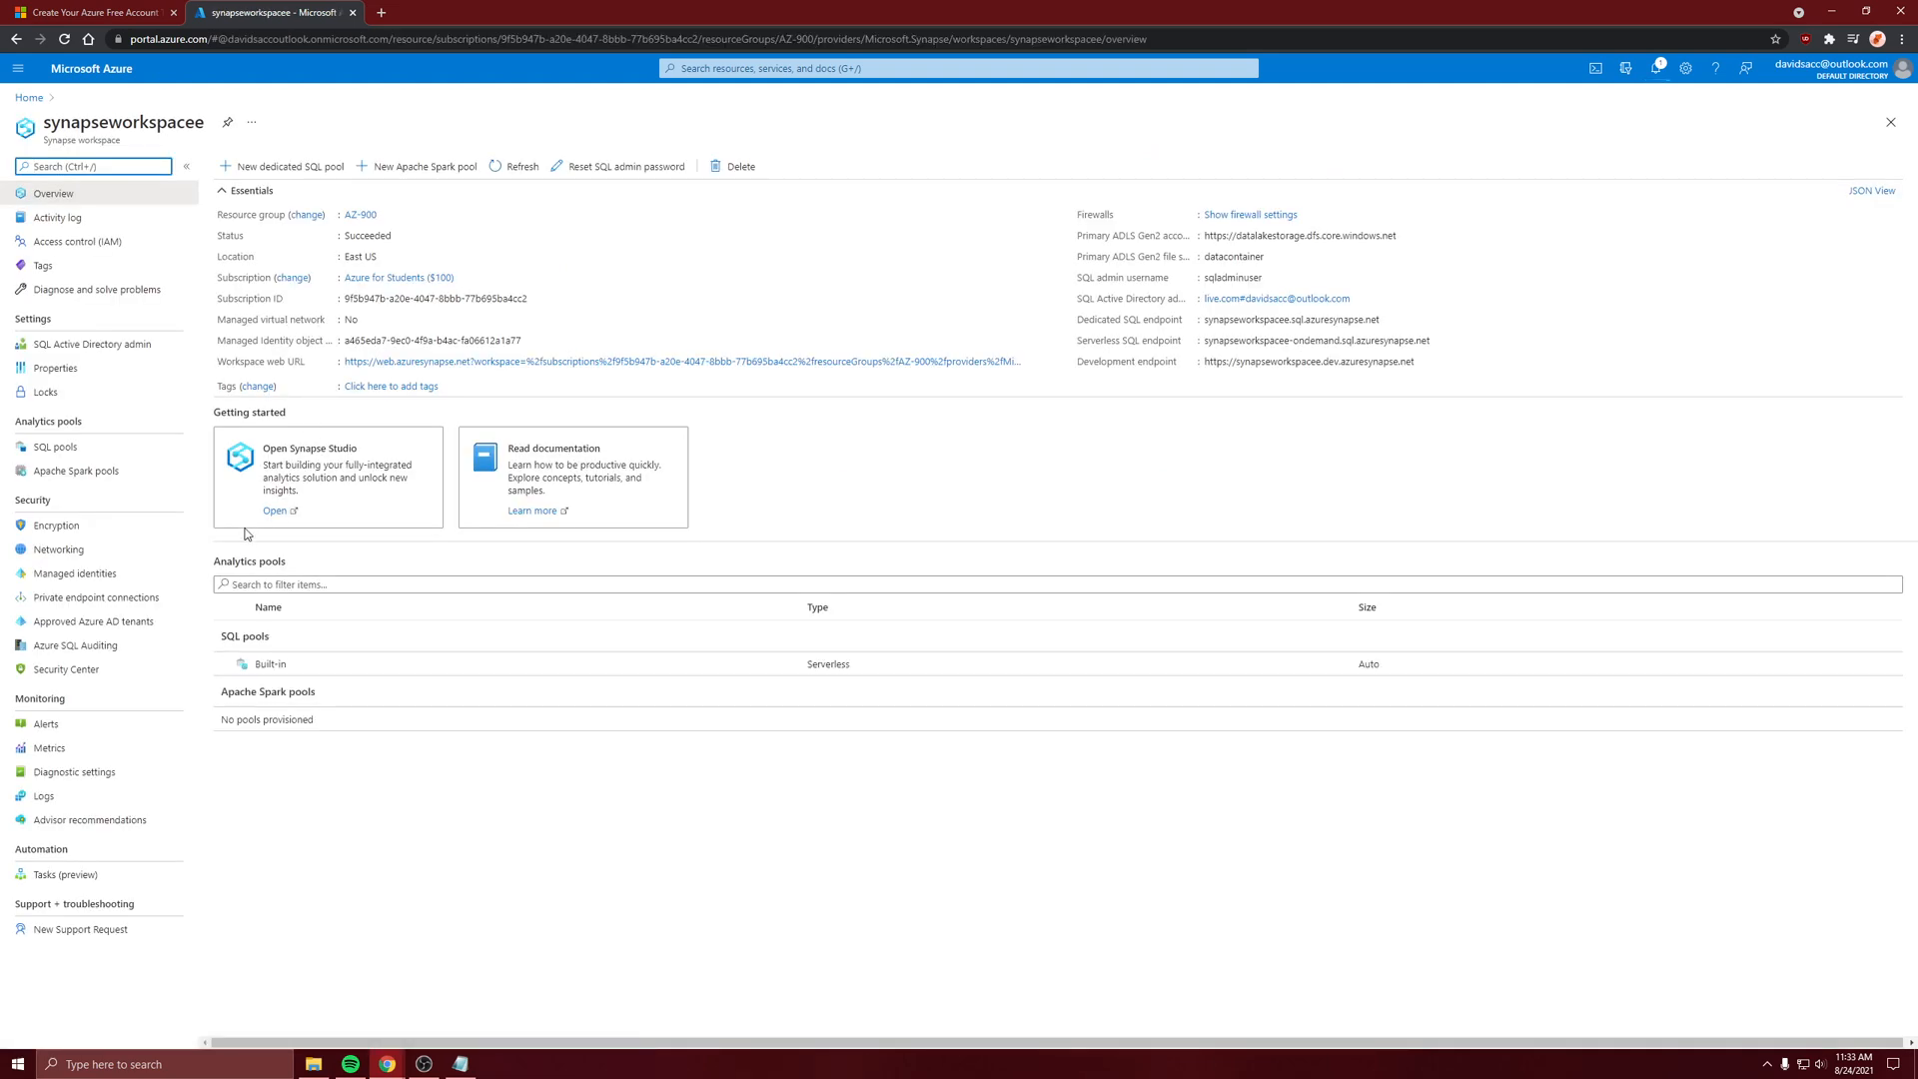
left_click(275, 510)
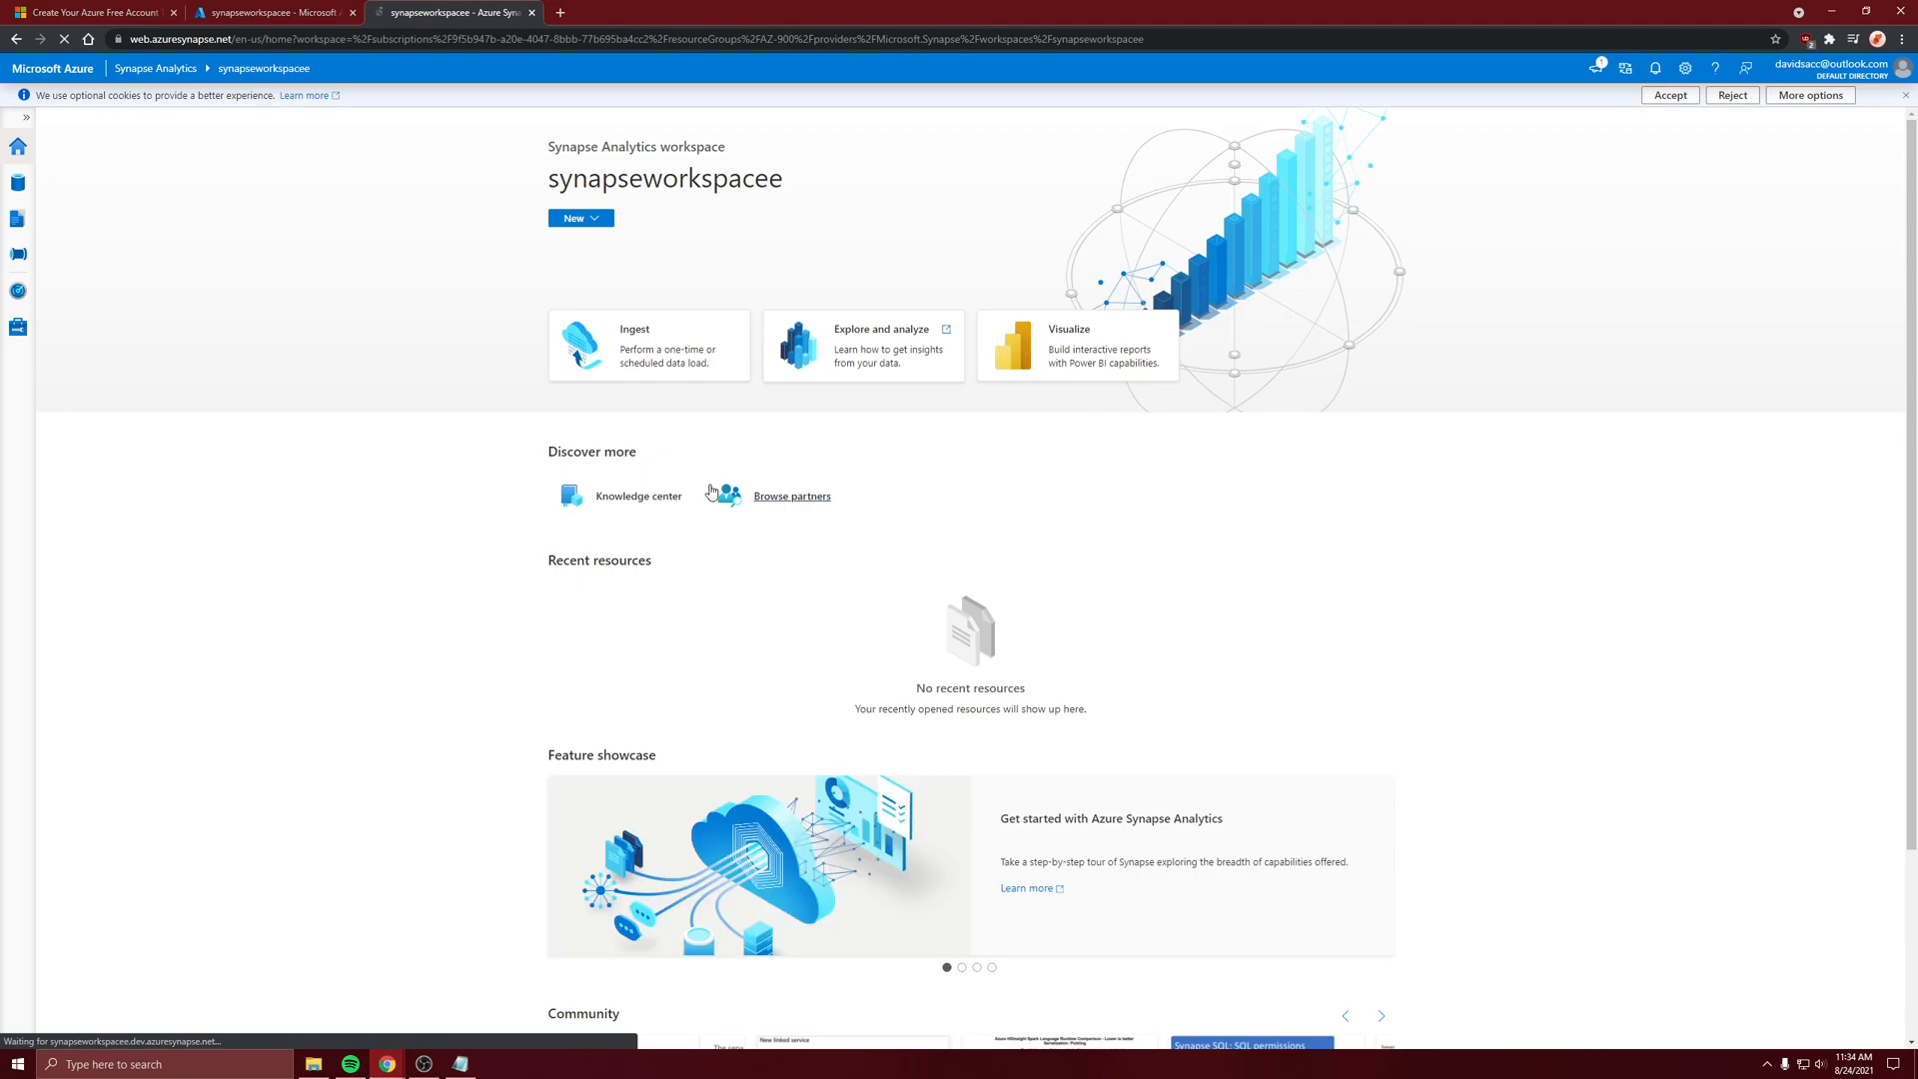
left_click(20, 183)
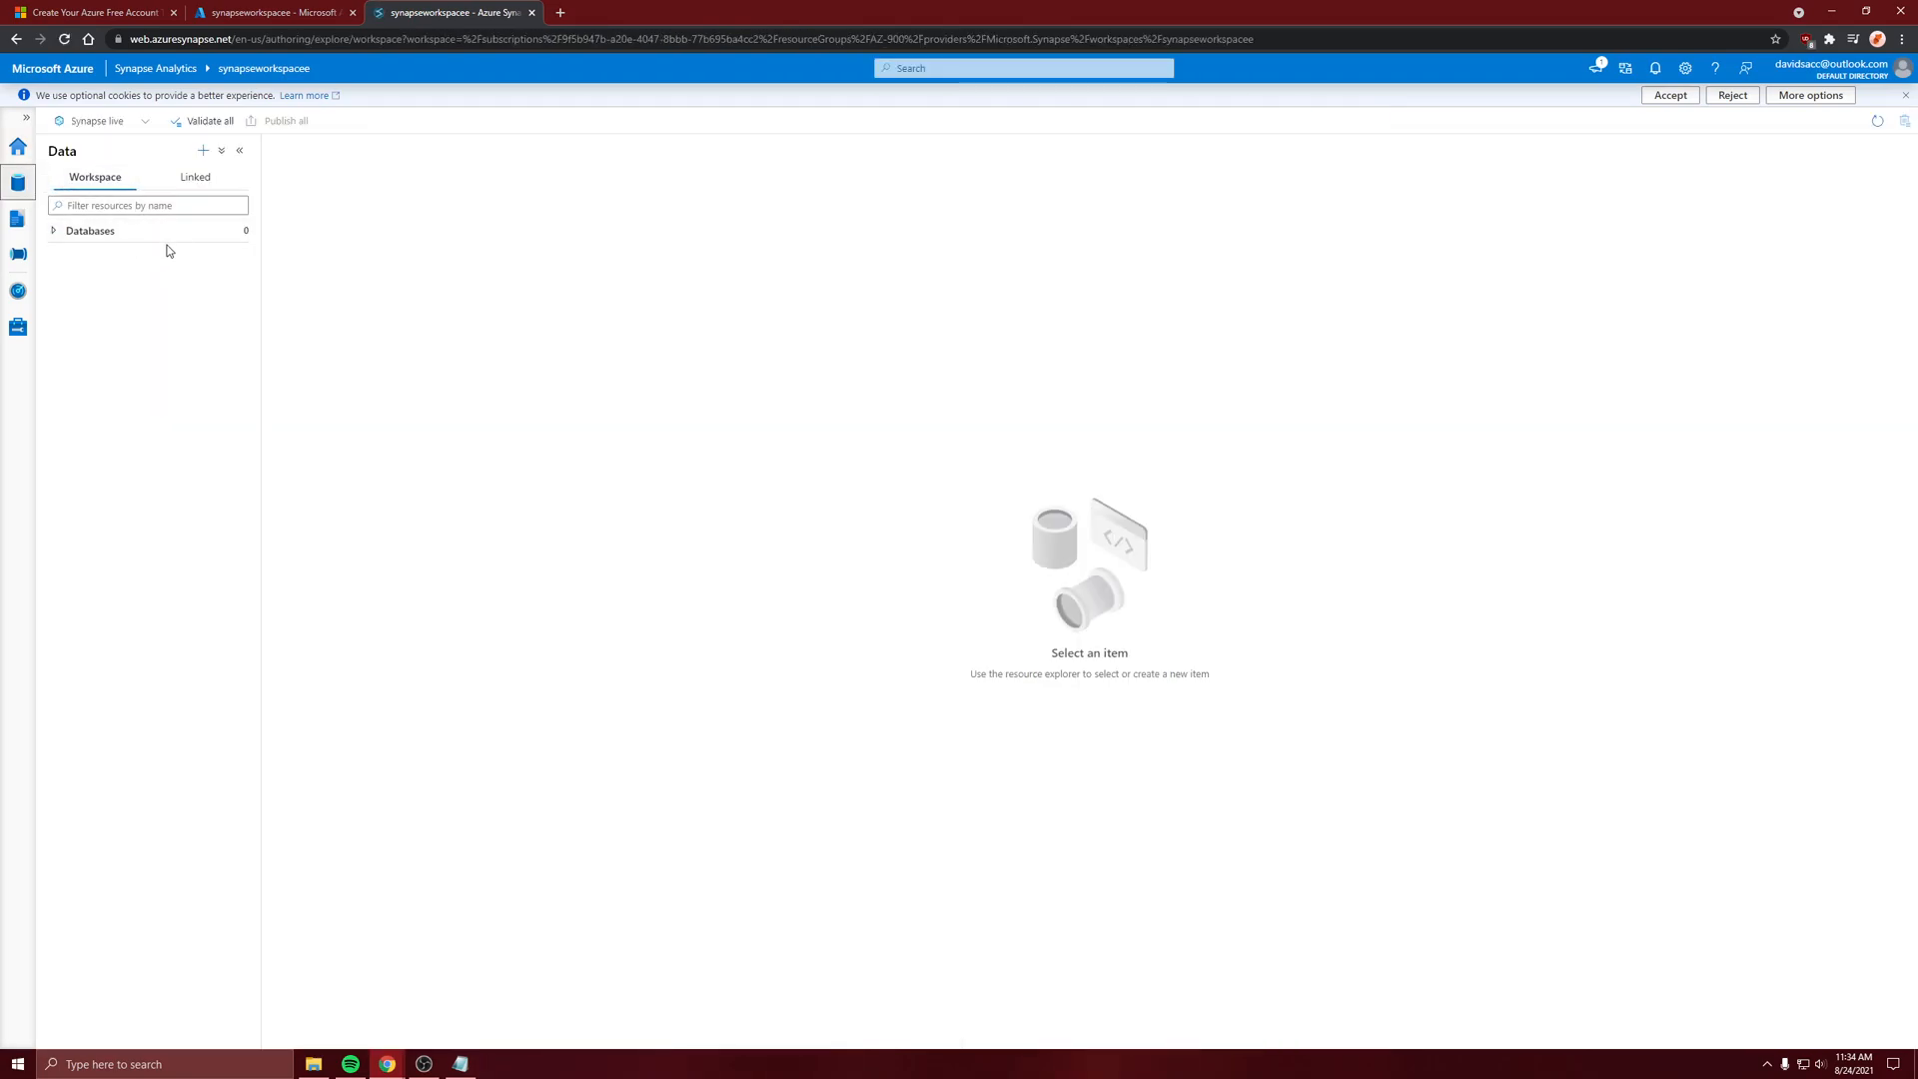
Refresh the workspace's Databases list in Synapse Studio to check for the new SQL pool
left_click(234, 236)
left_click(241, 258)
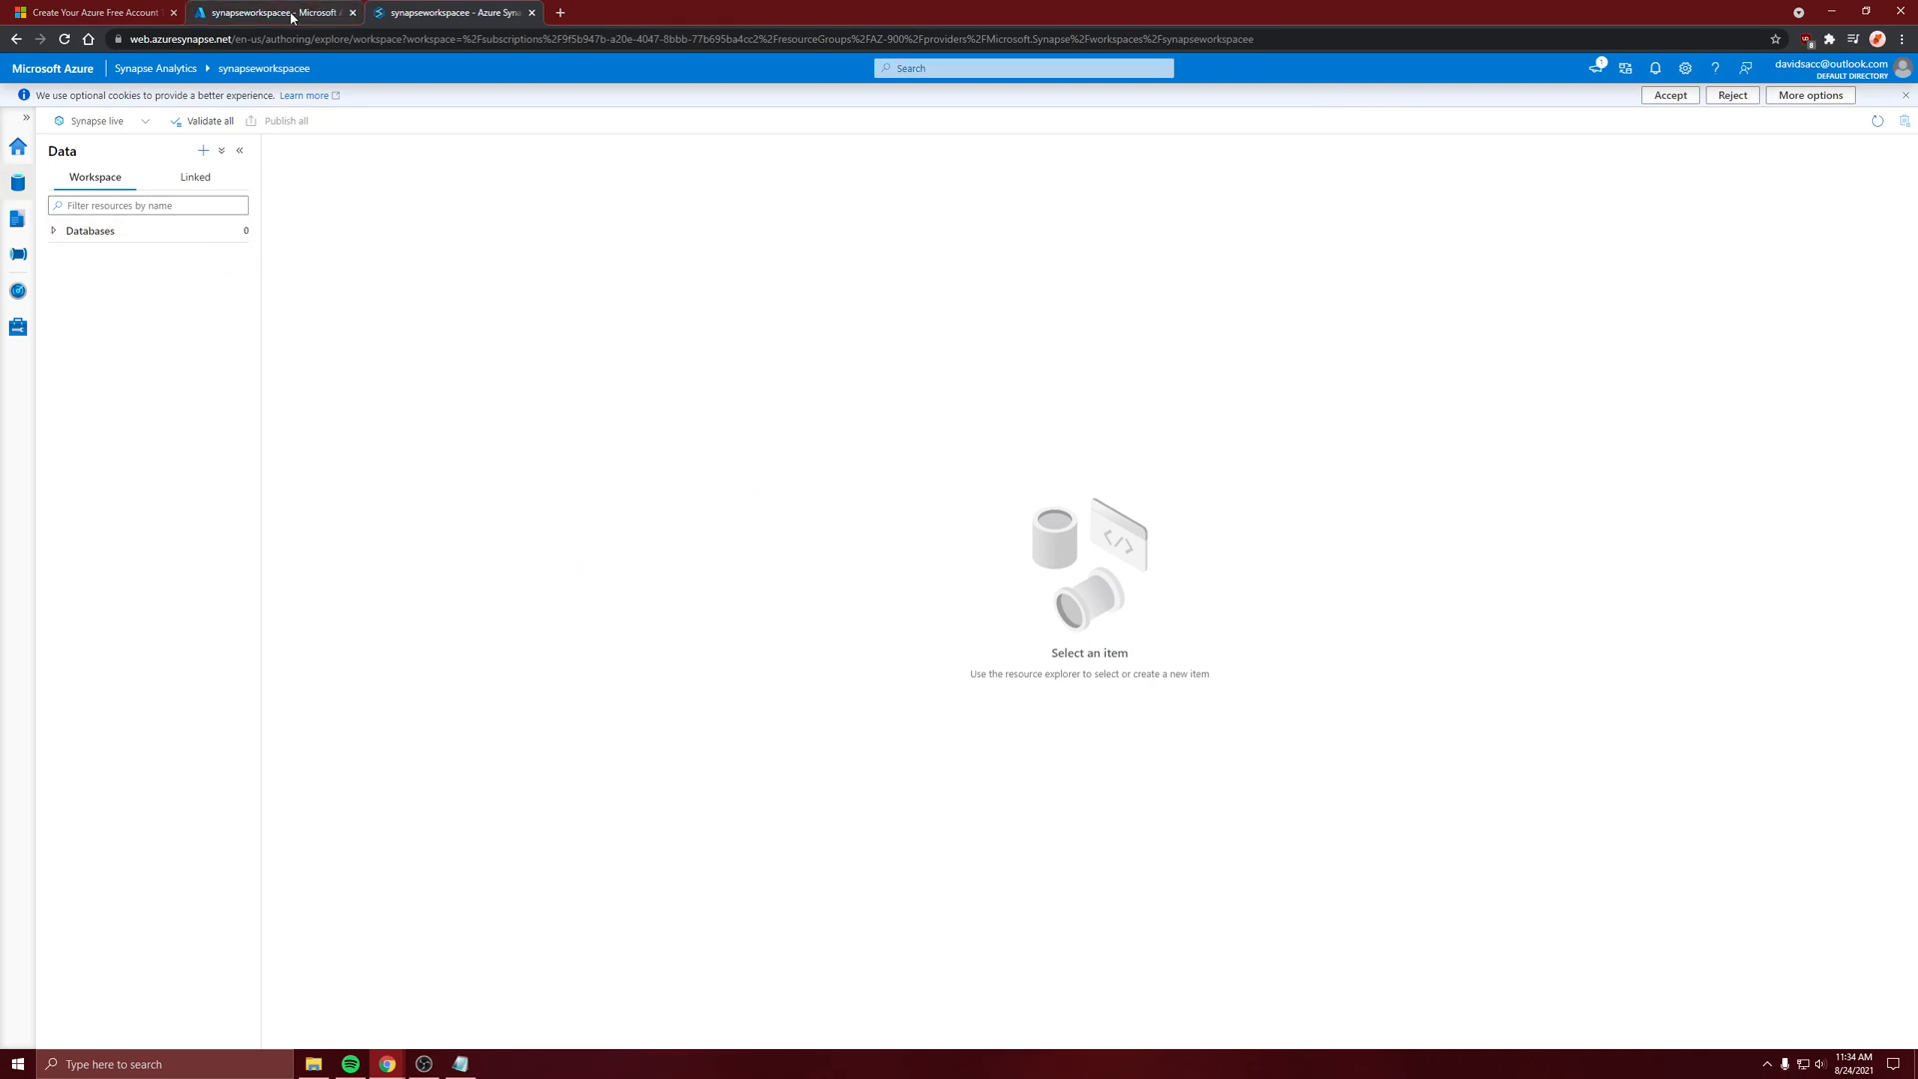
left_click(235, 236)
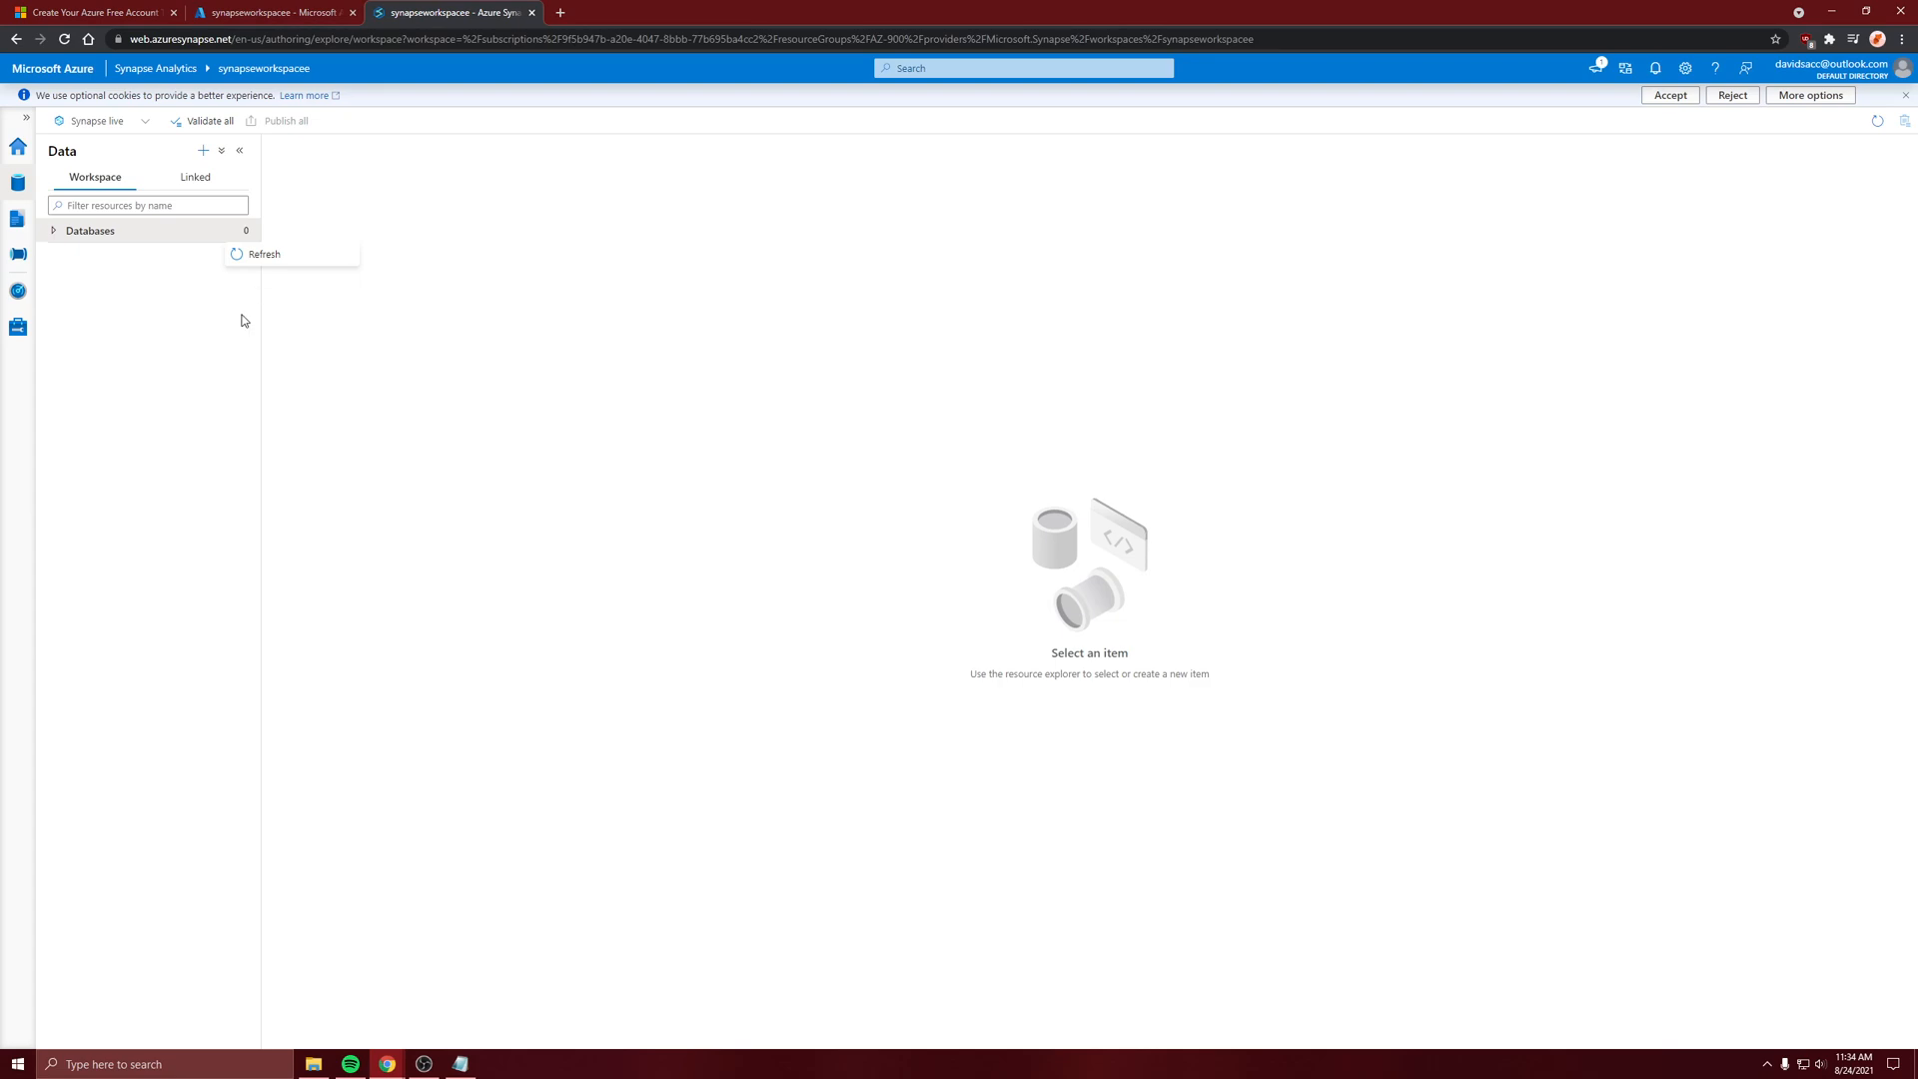
Return to the Azure portal, check the SQL pool deployment from the notifications, and go to the deployed resource
left_click(244, 12)
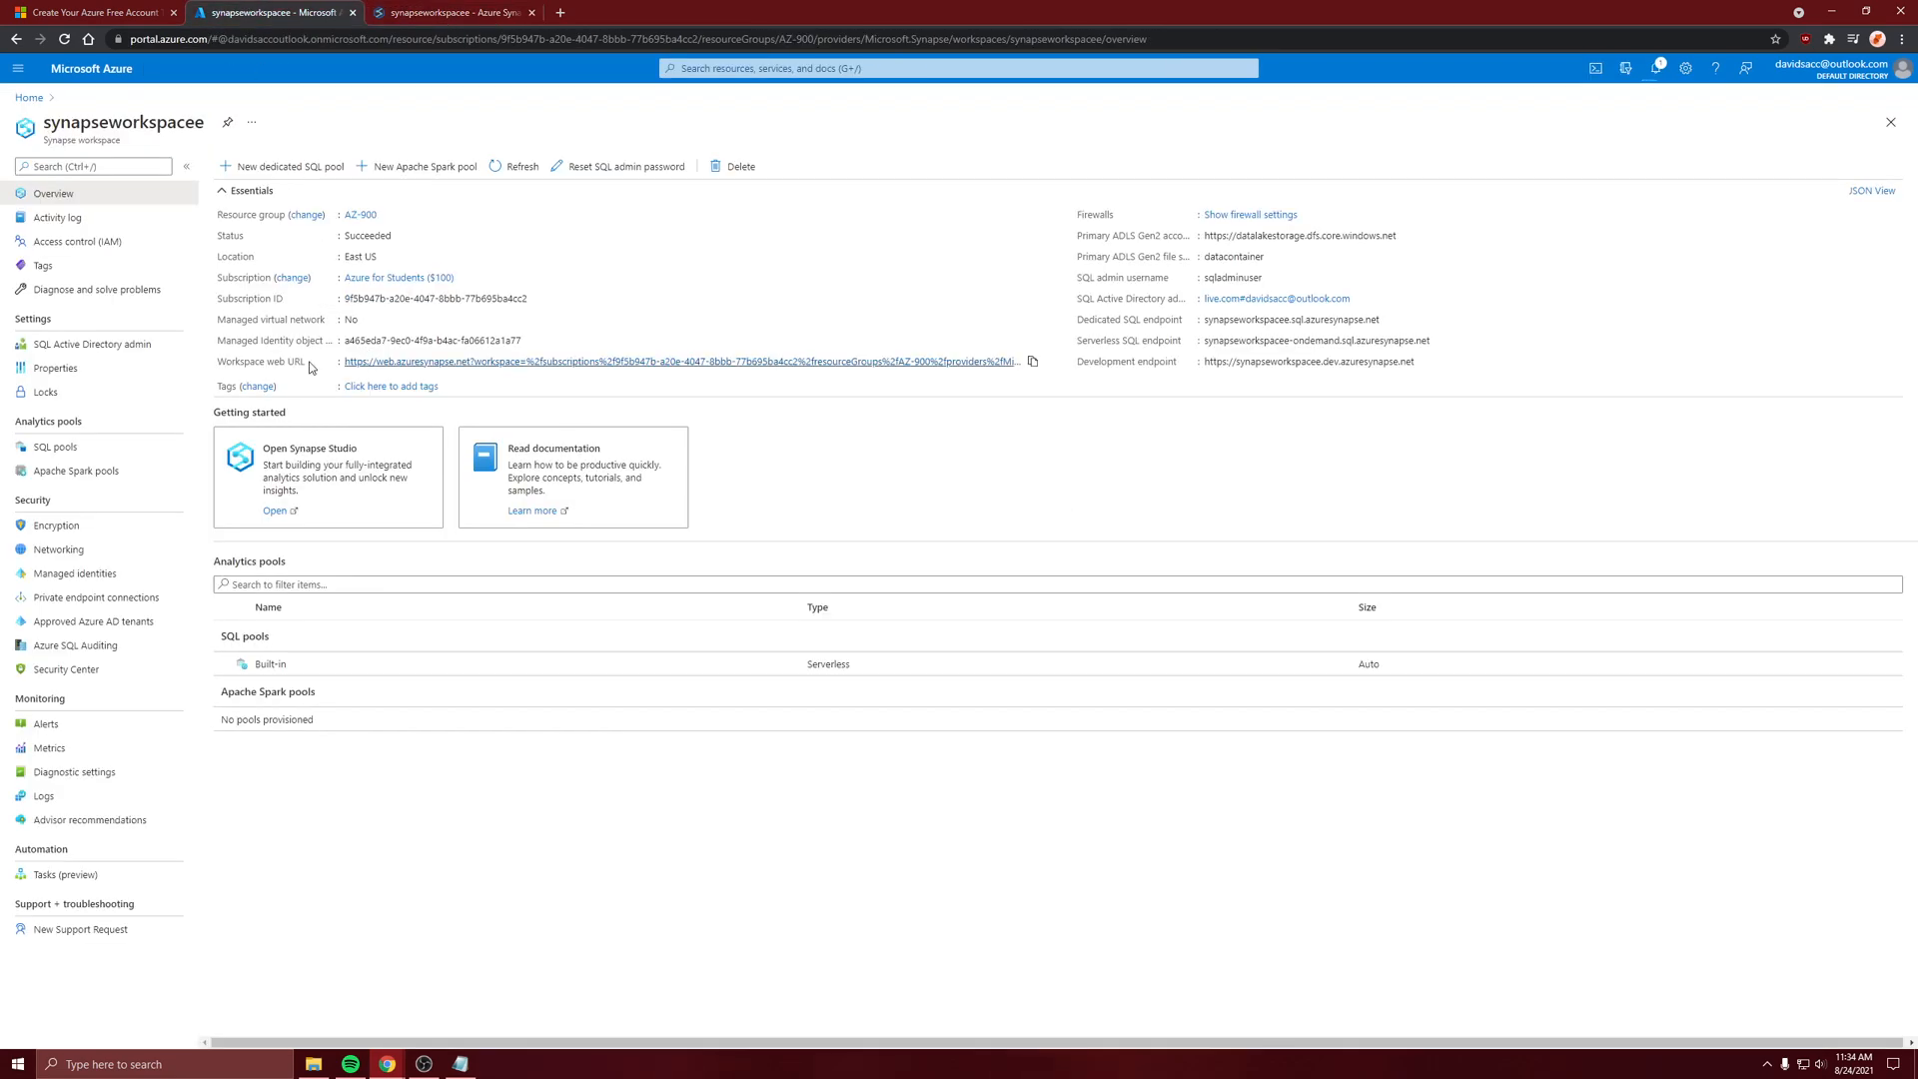
left_click(1655, 68)
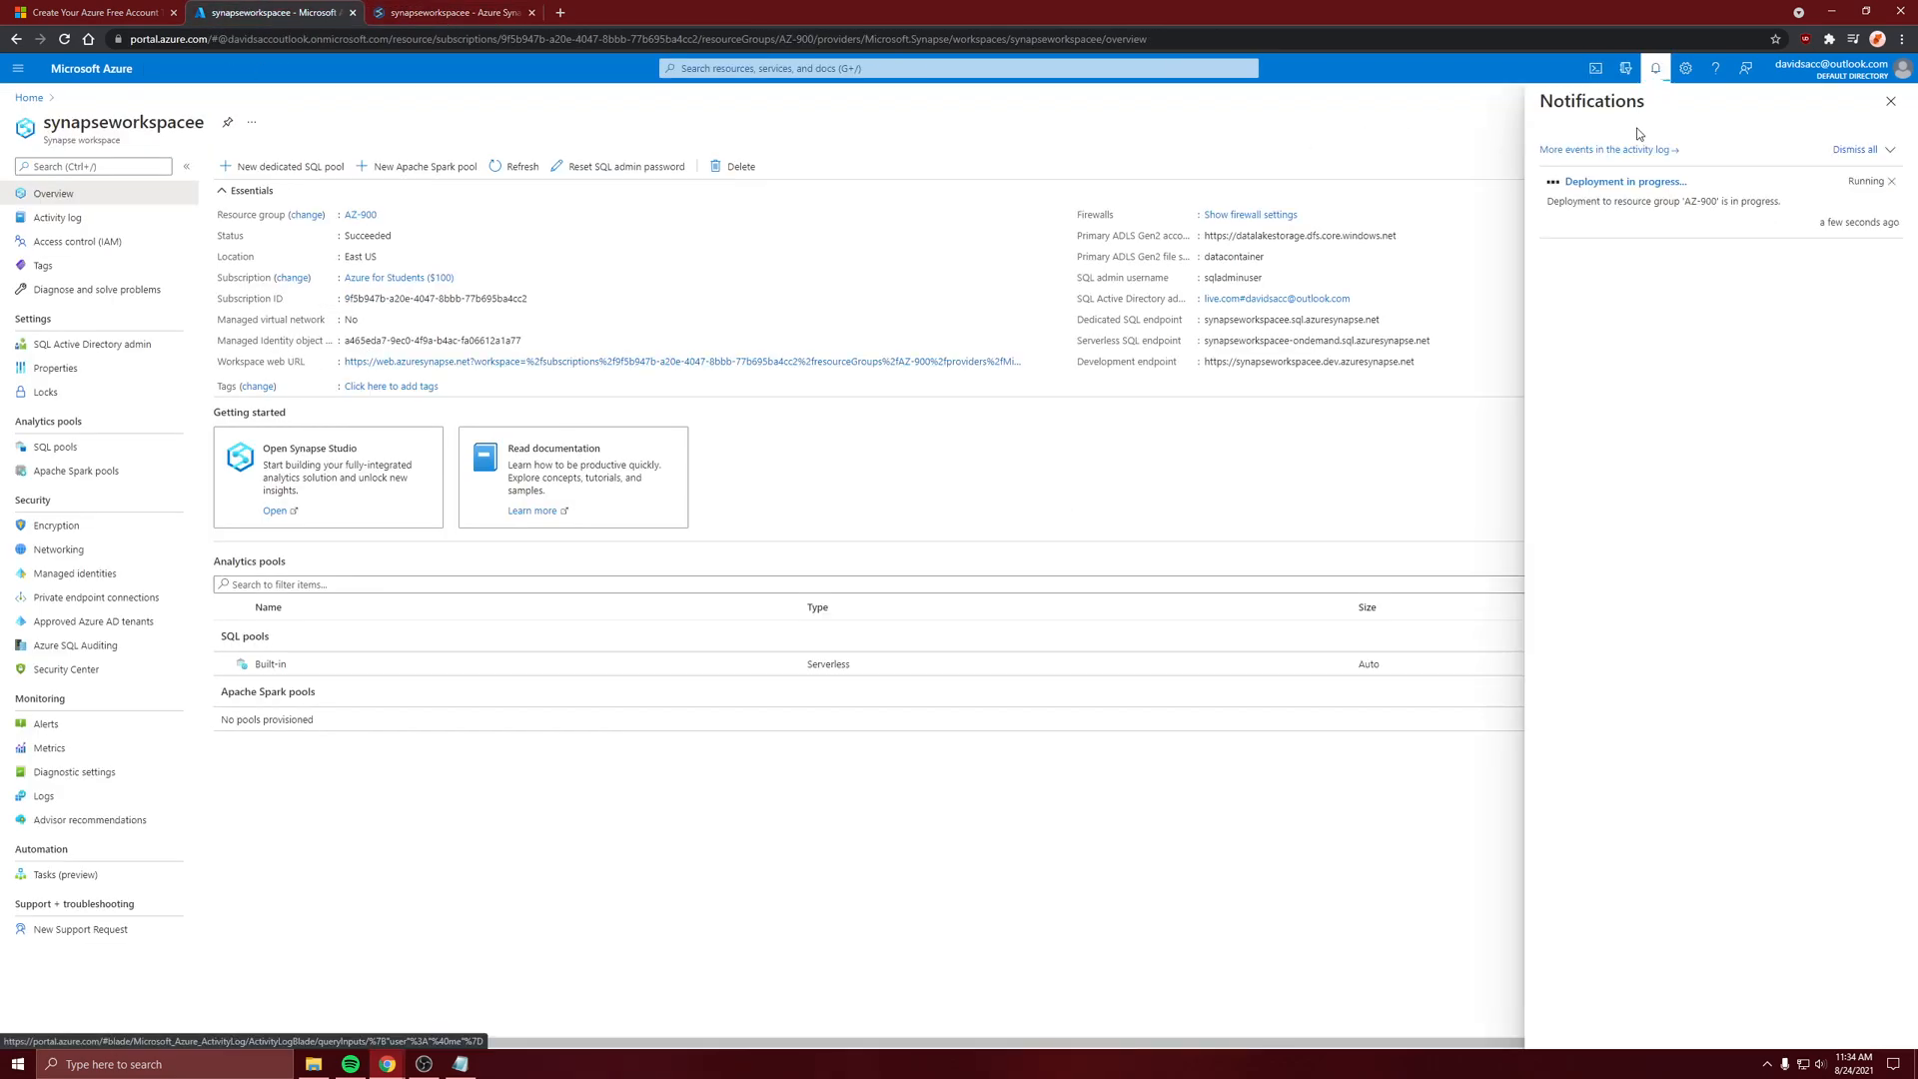
left_click(1621, 184)
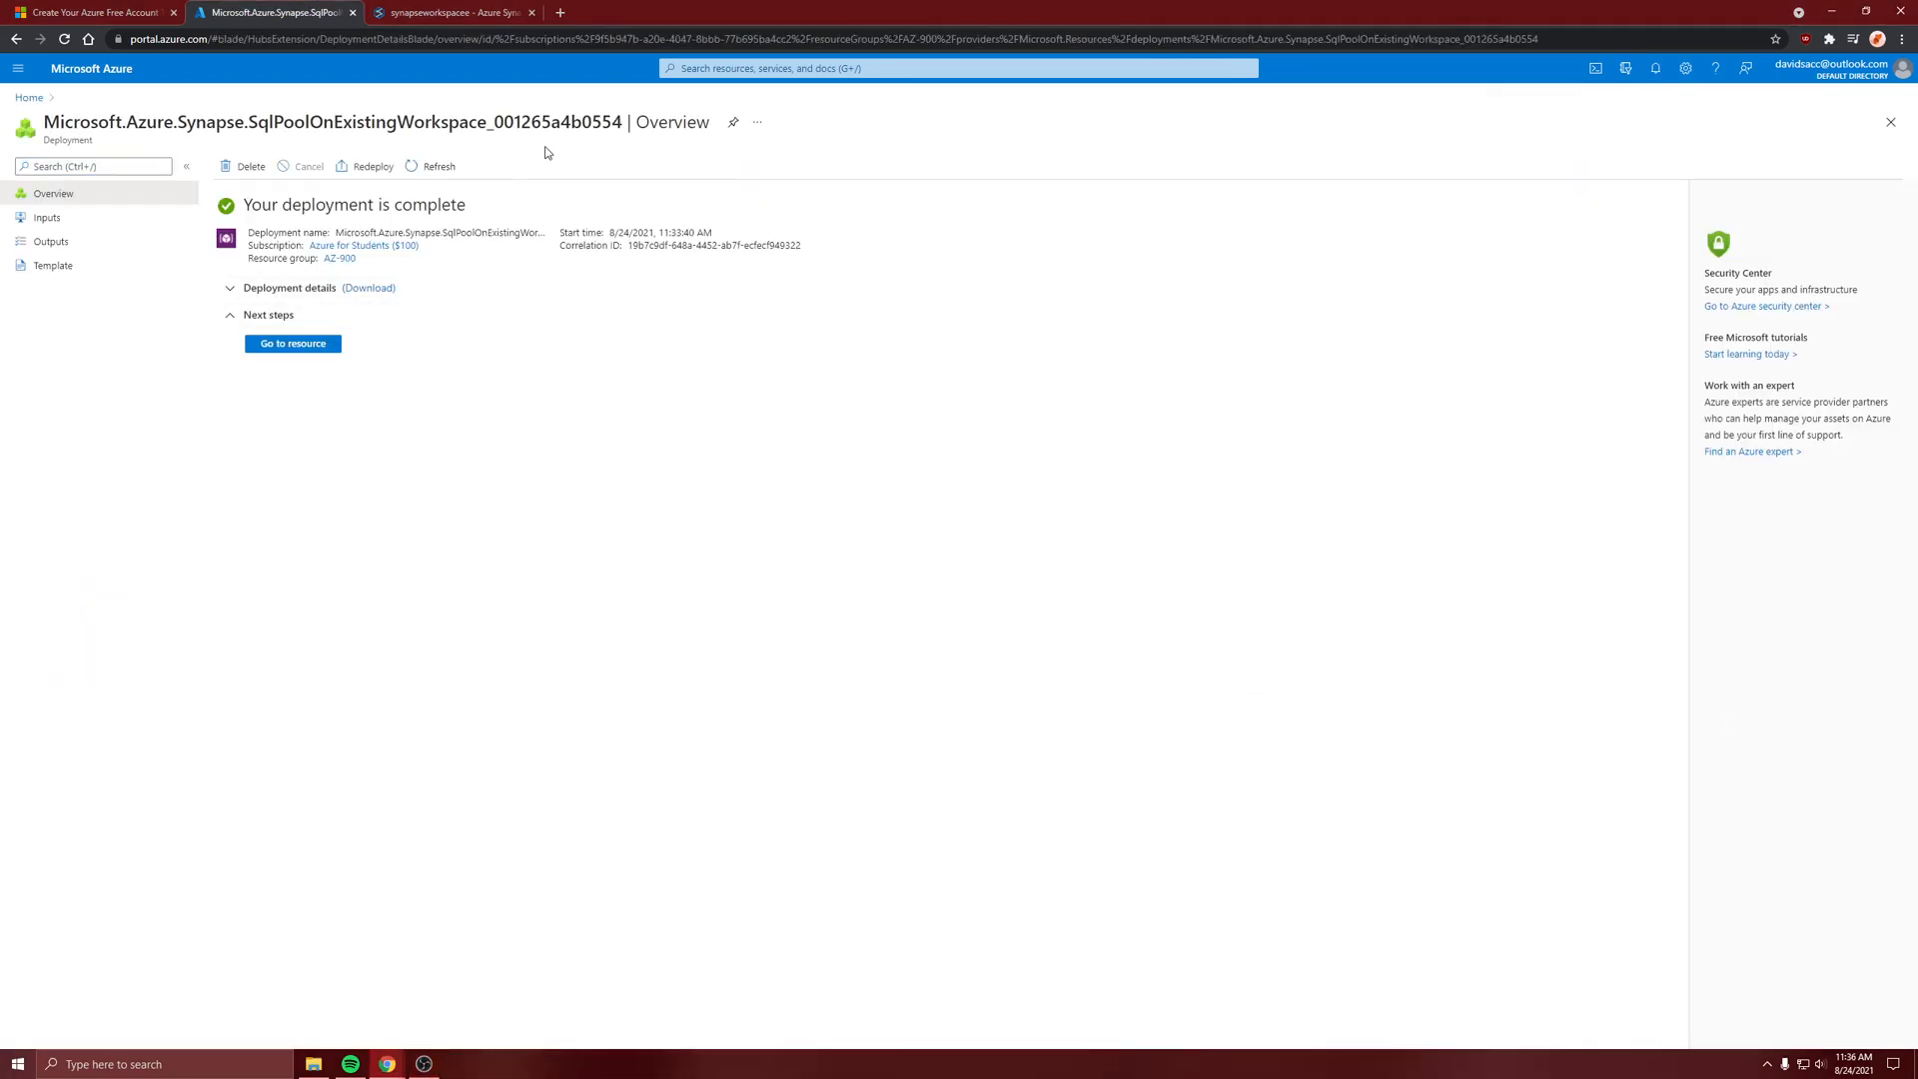
left_click(333, 347)
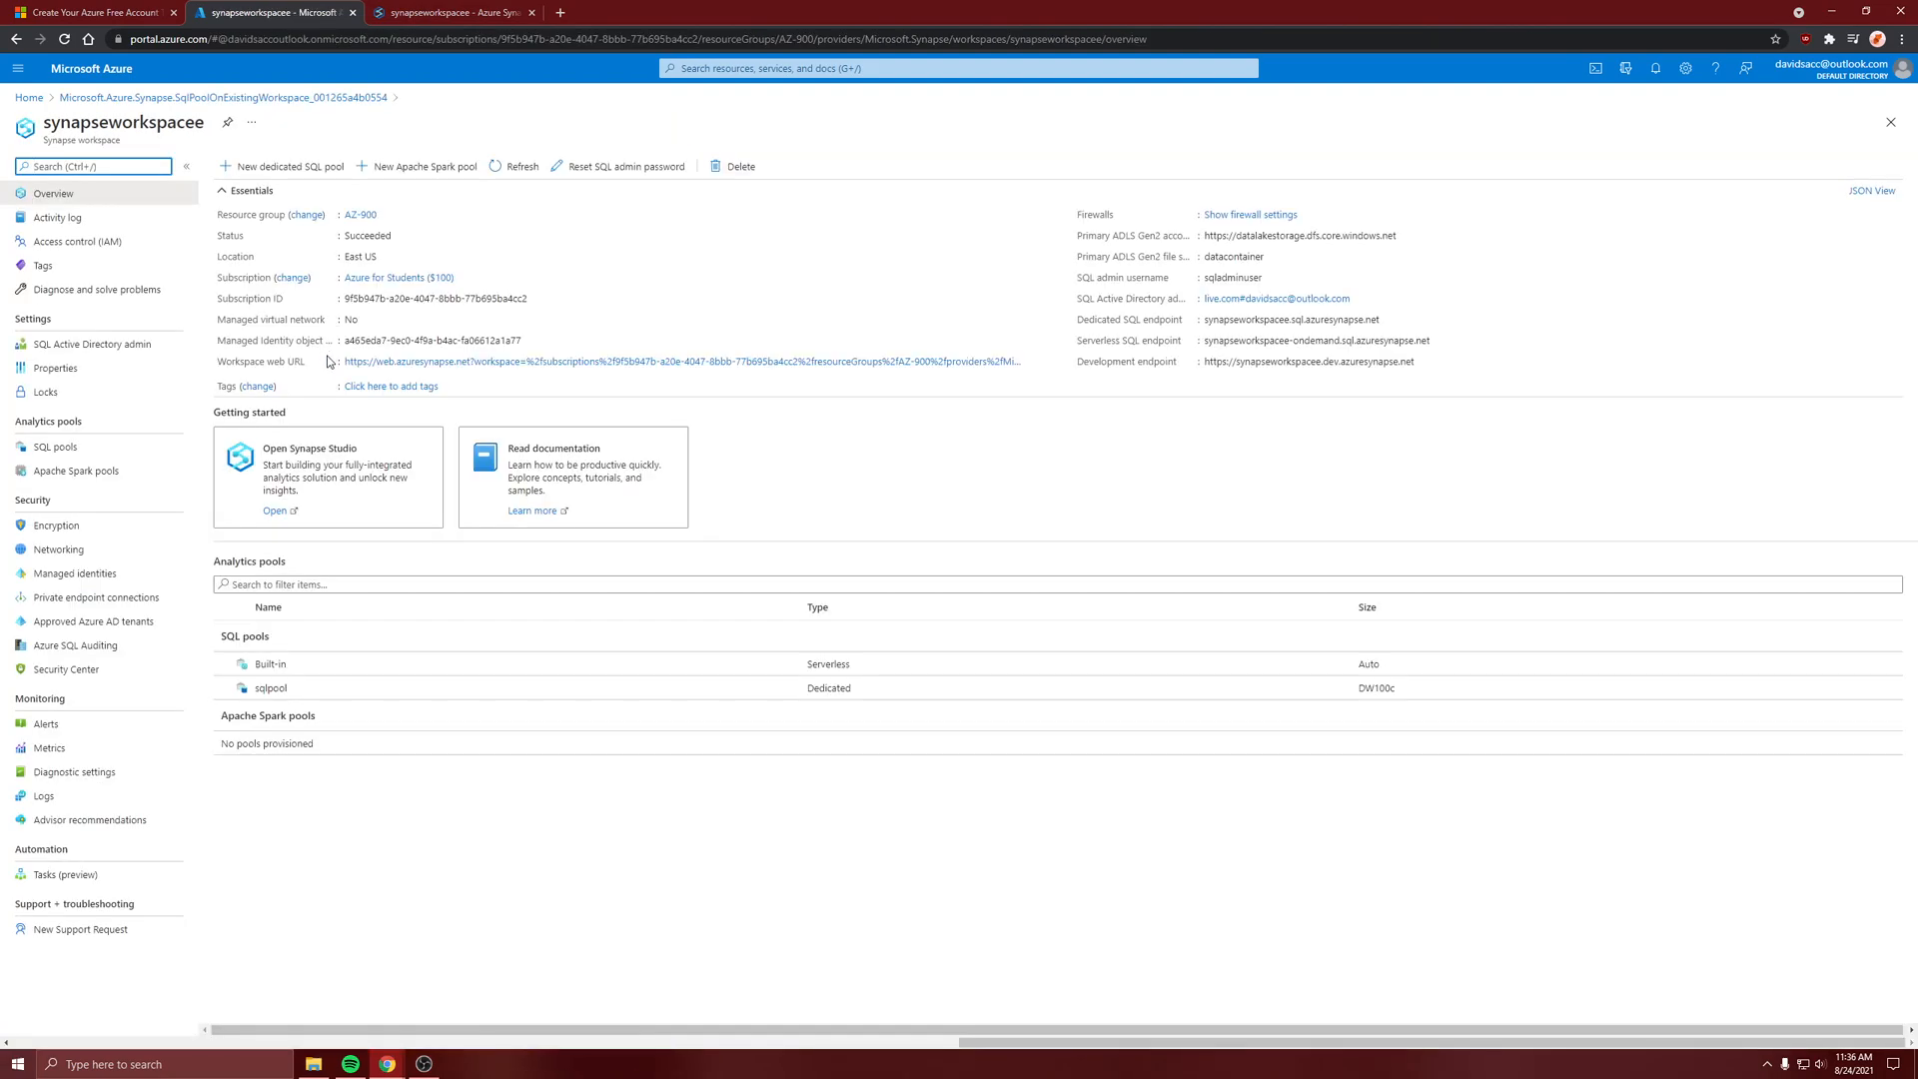
Switch back to Synapse Studio, refresh the Databases list, and expand the sqlpool database to show its folders
left_click(495, 8)
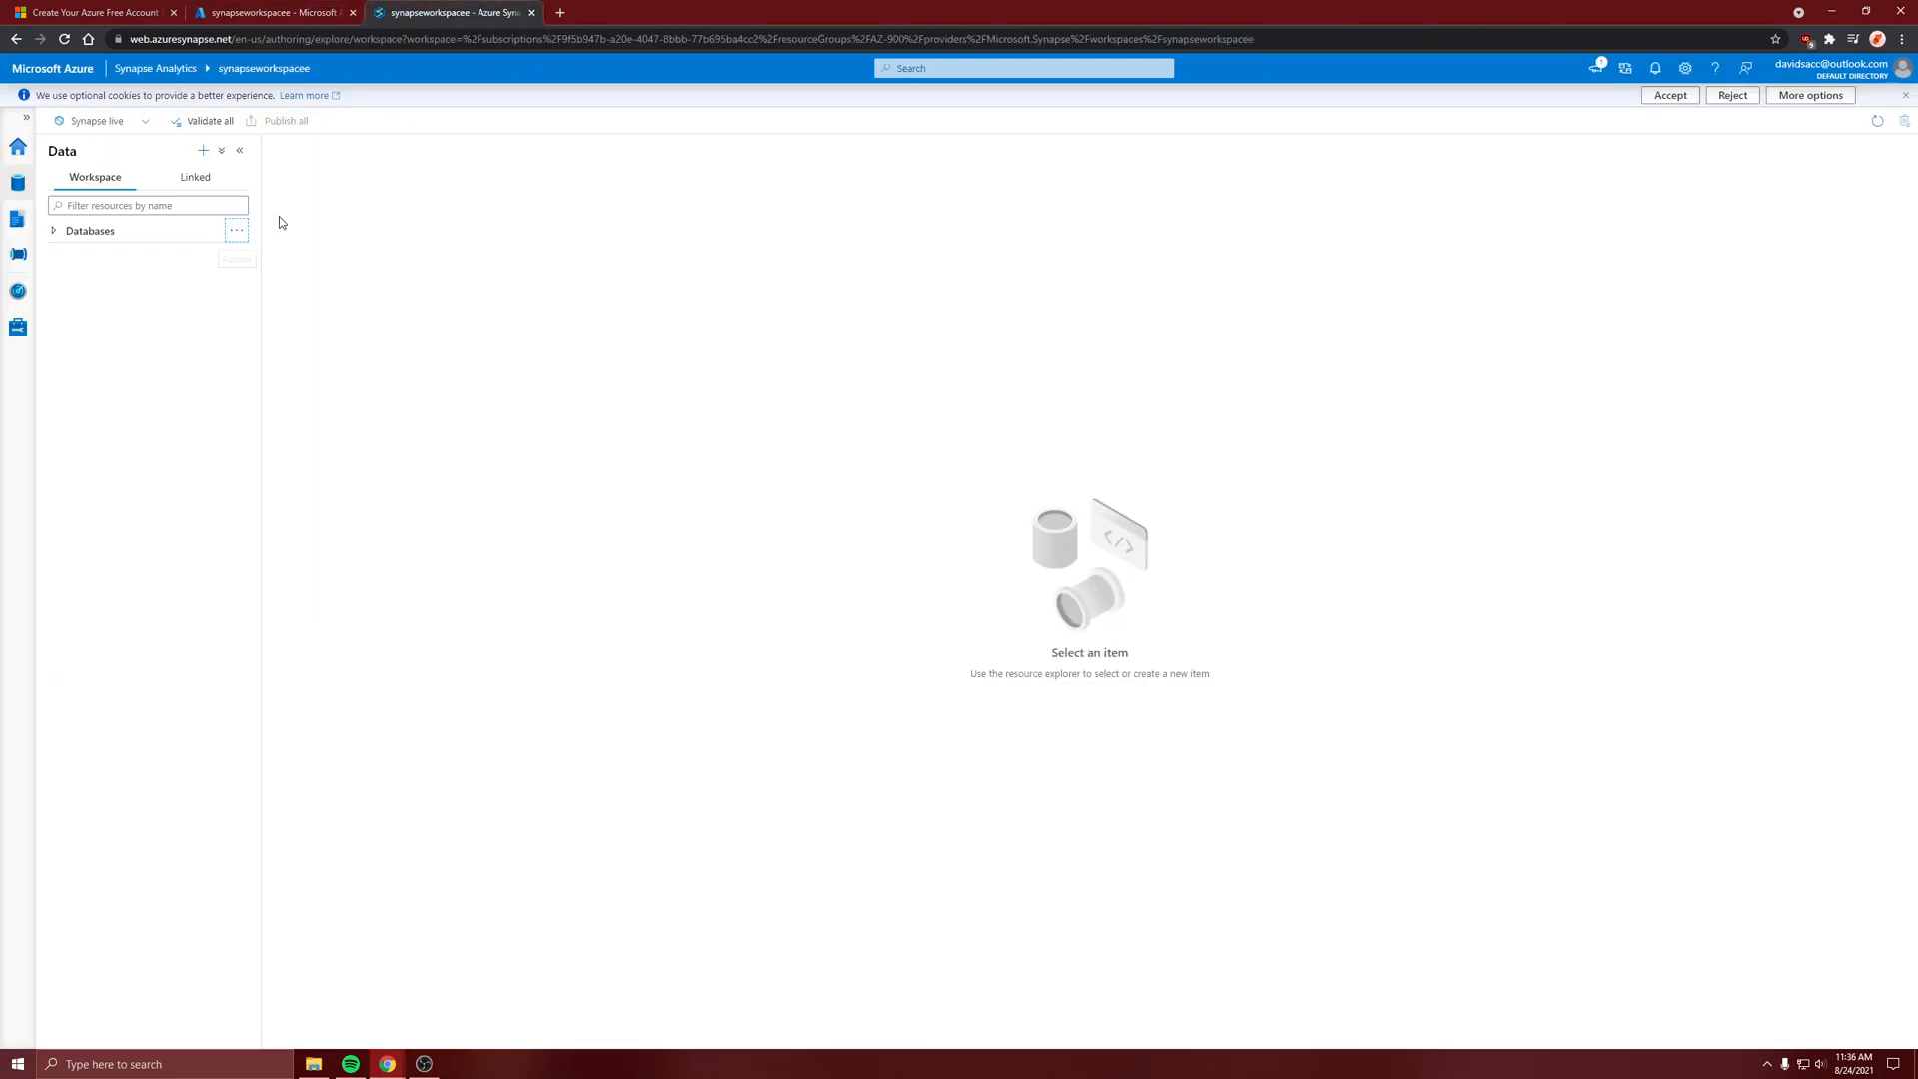
left_click(236, 230)
left_click(253, 257)
left_click(54, 231)
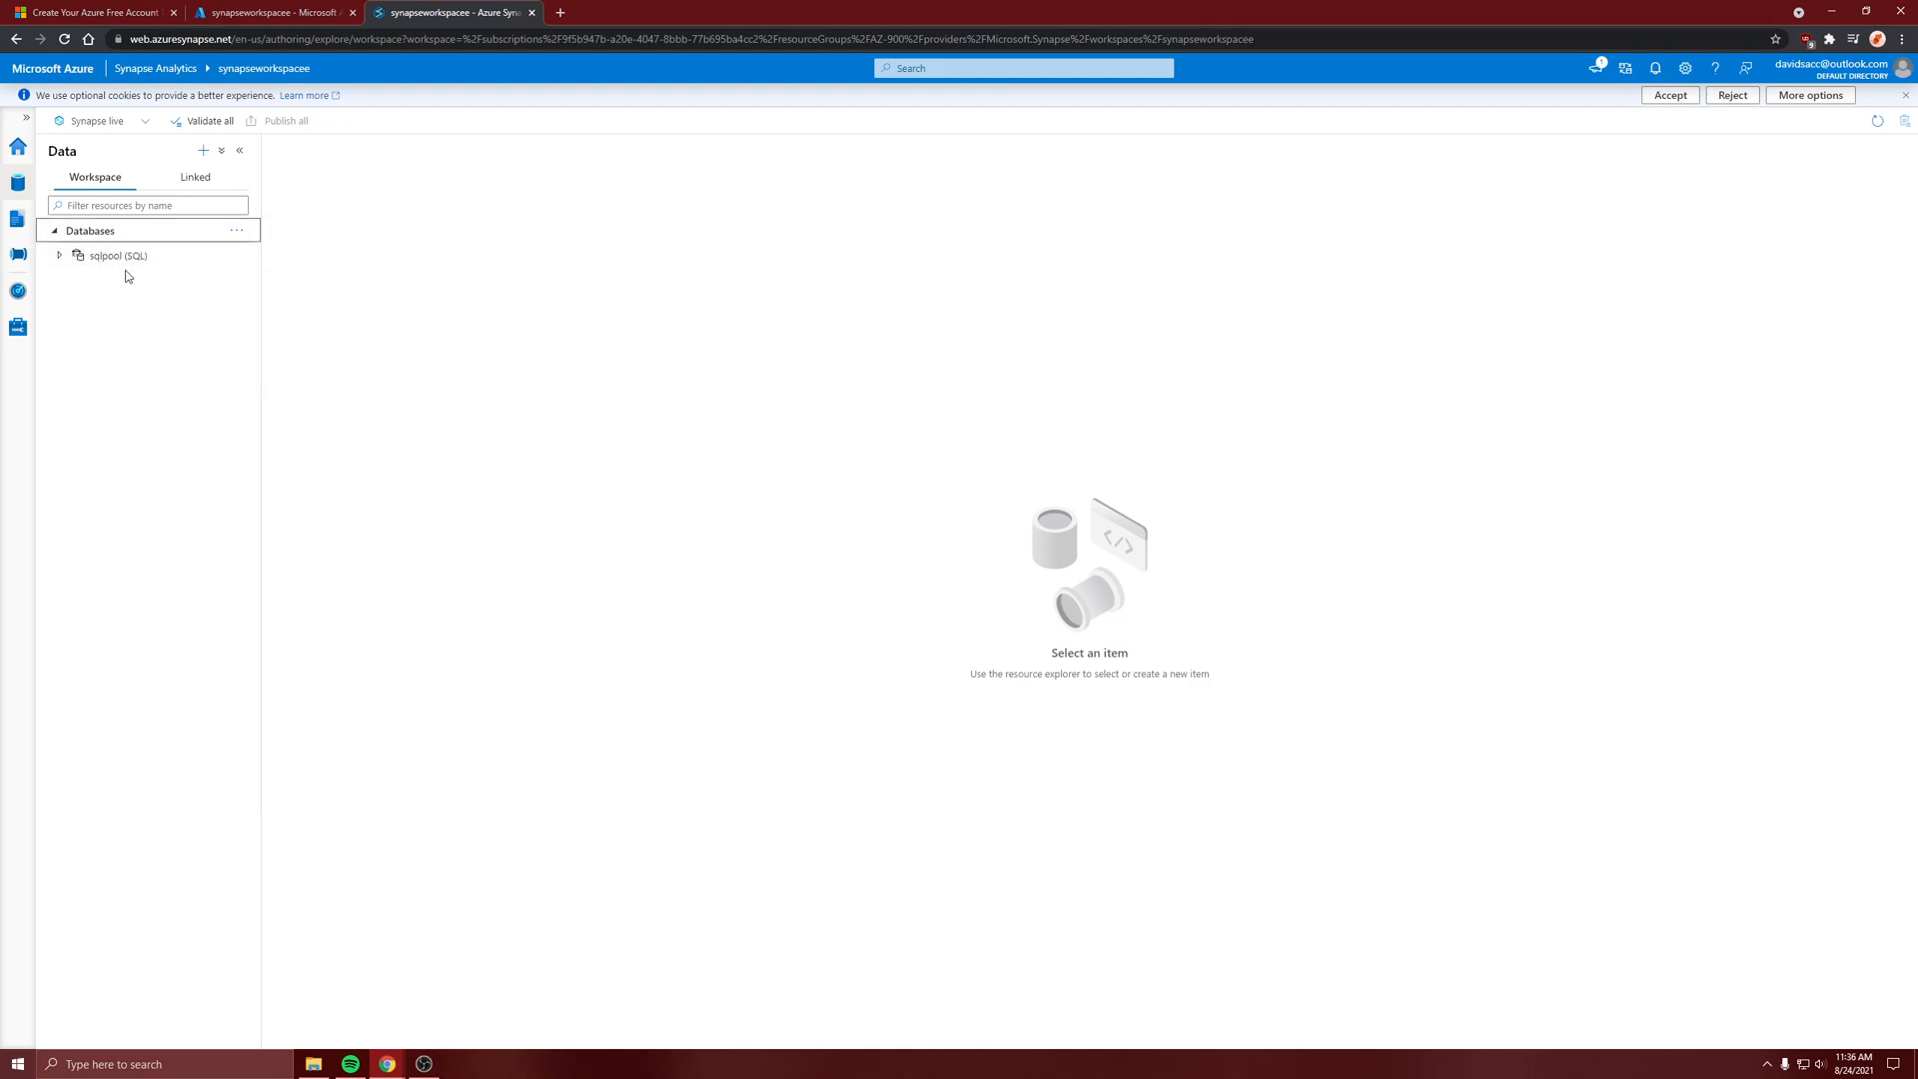
left_click(59, 255)
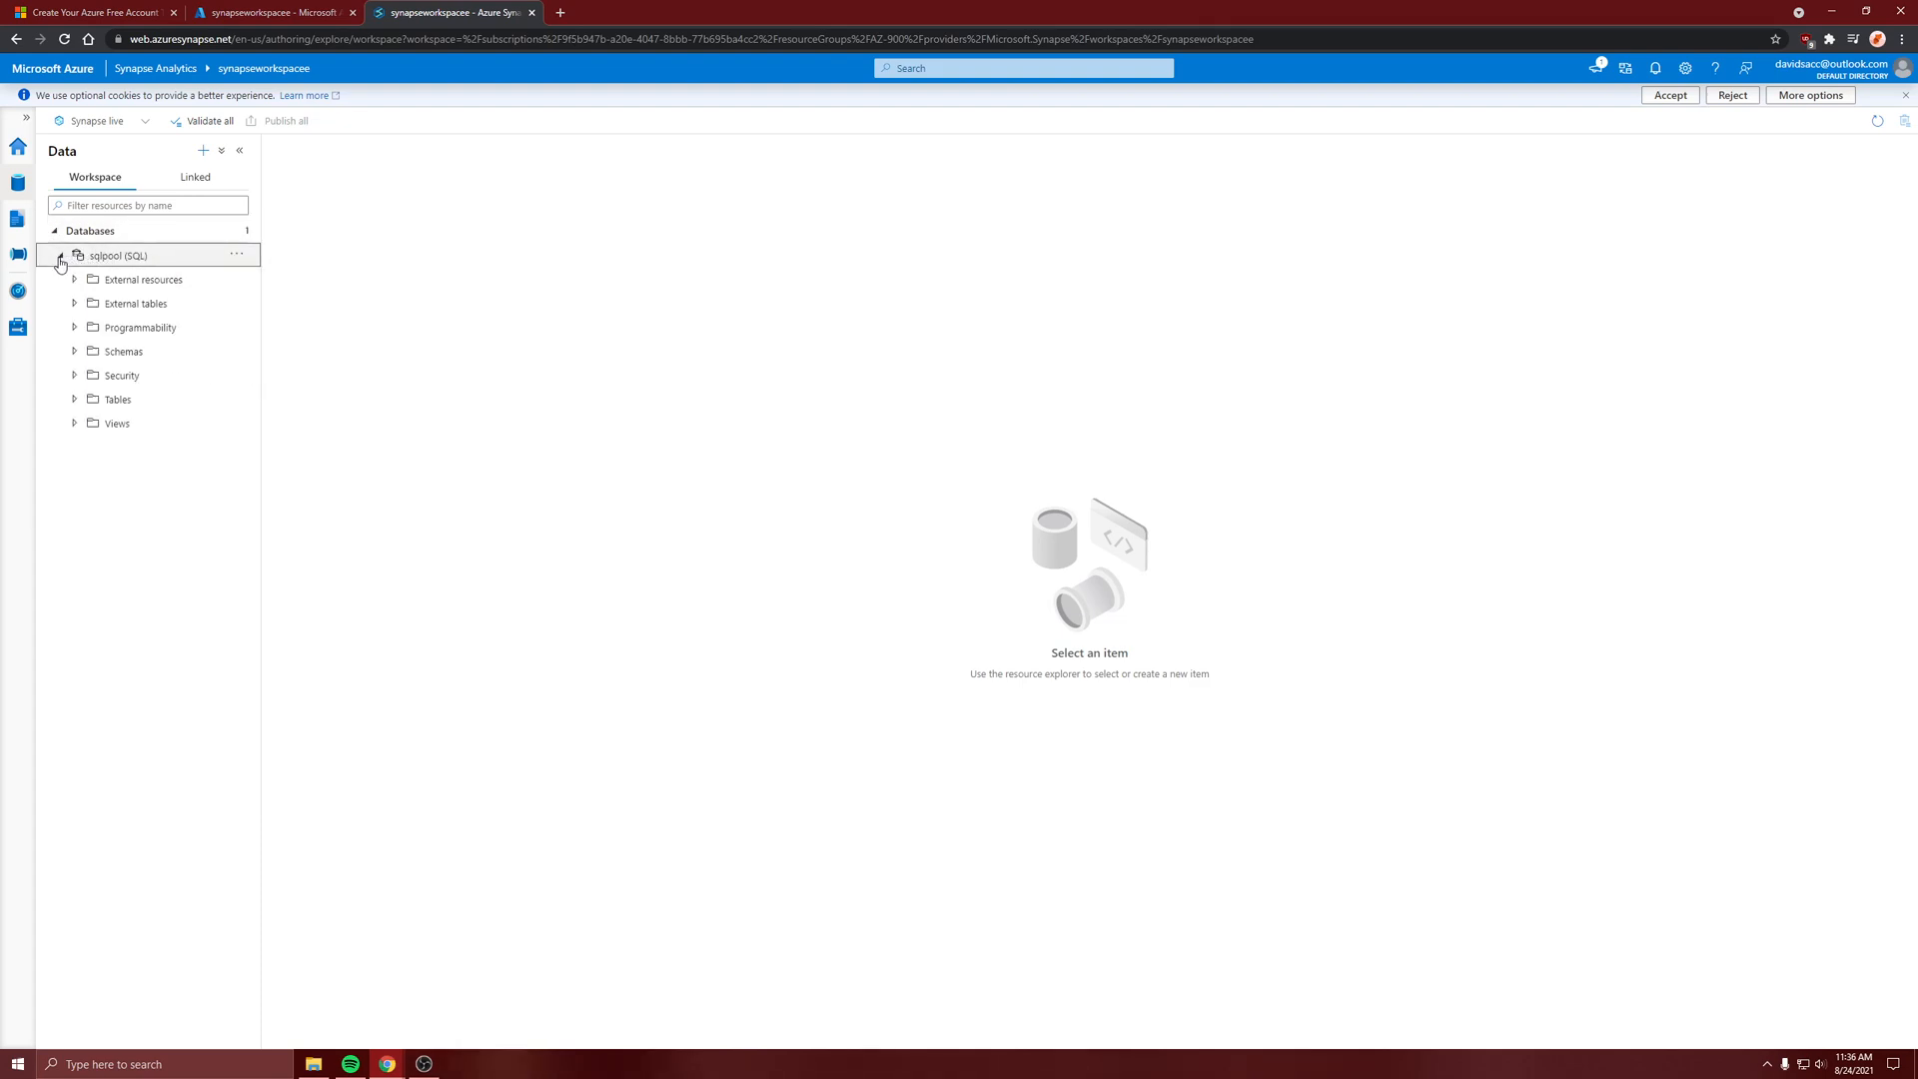
left_click(236, 303)
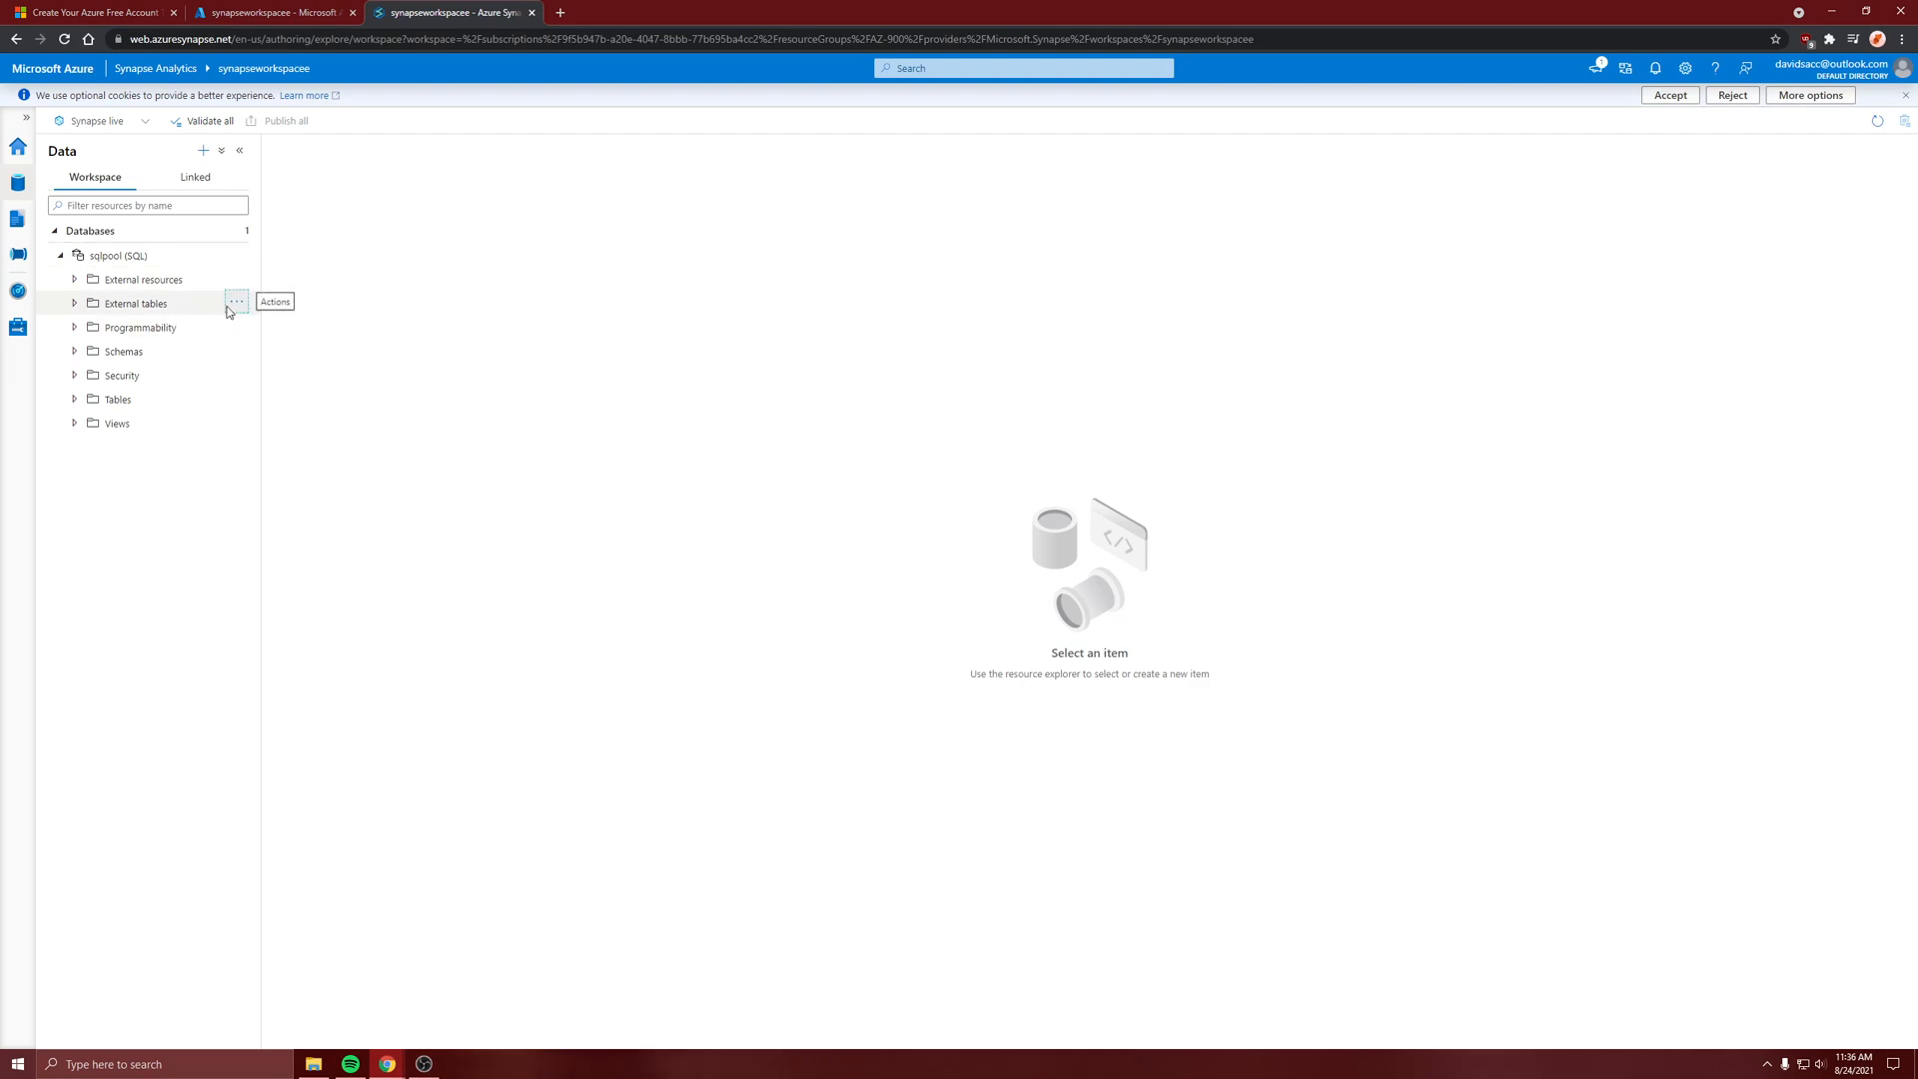
mouse_move(251, 328)
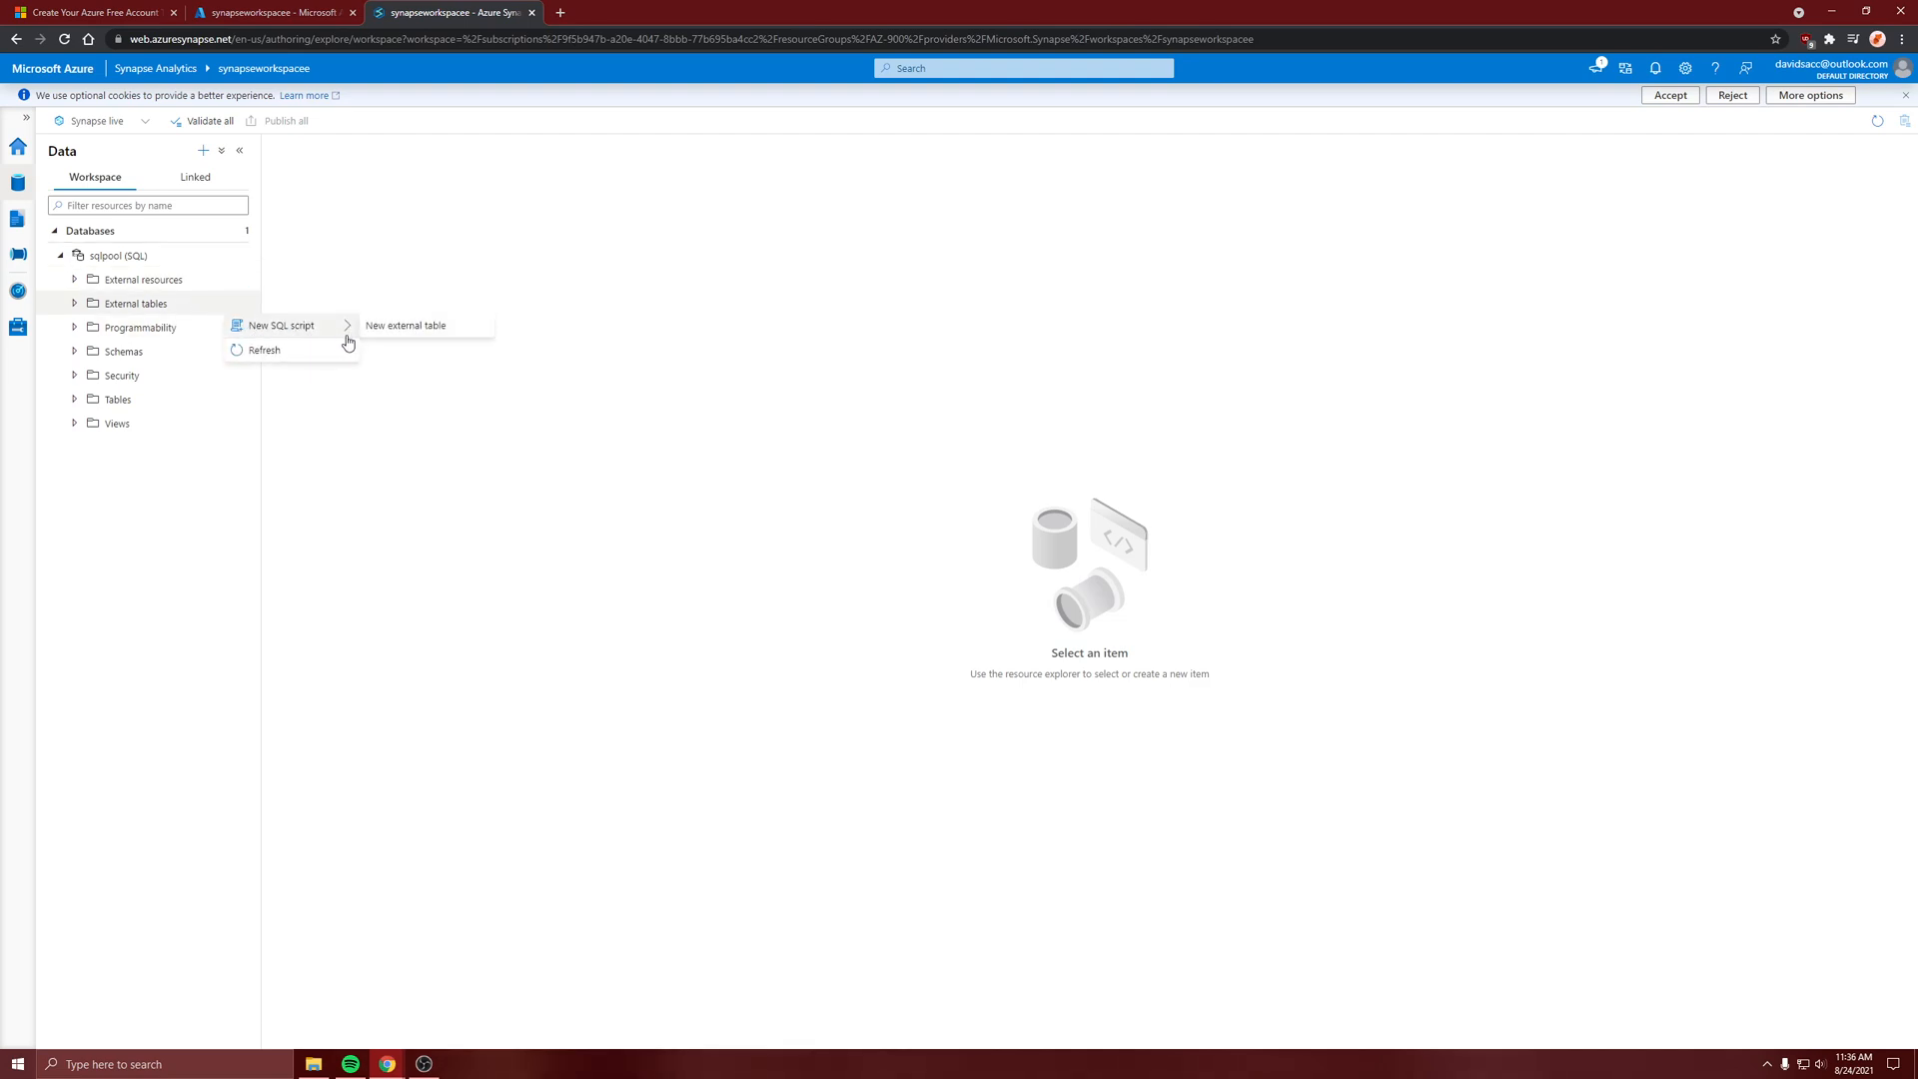
left_click(189, 519)
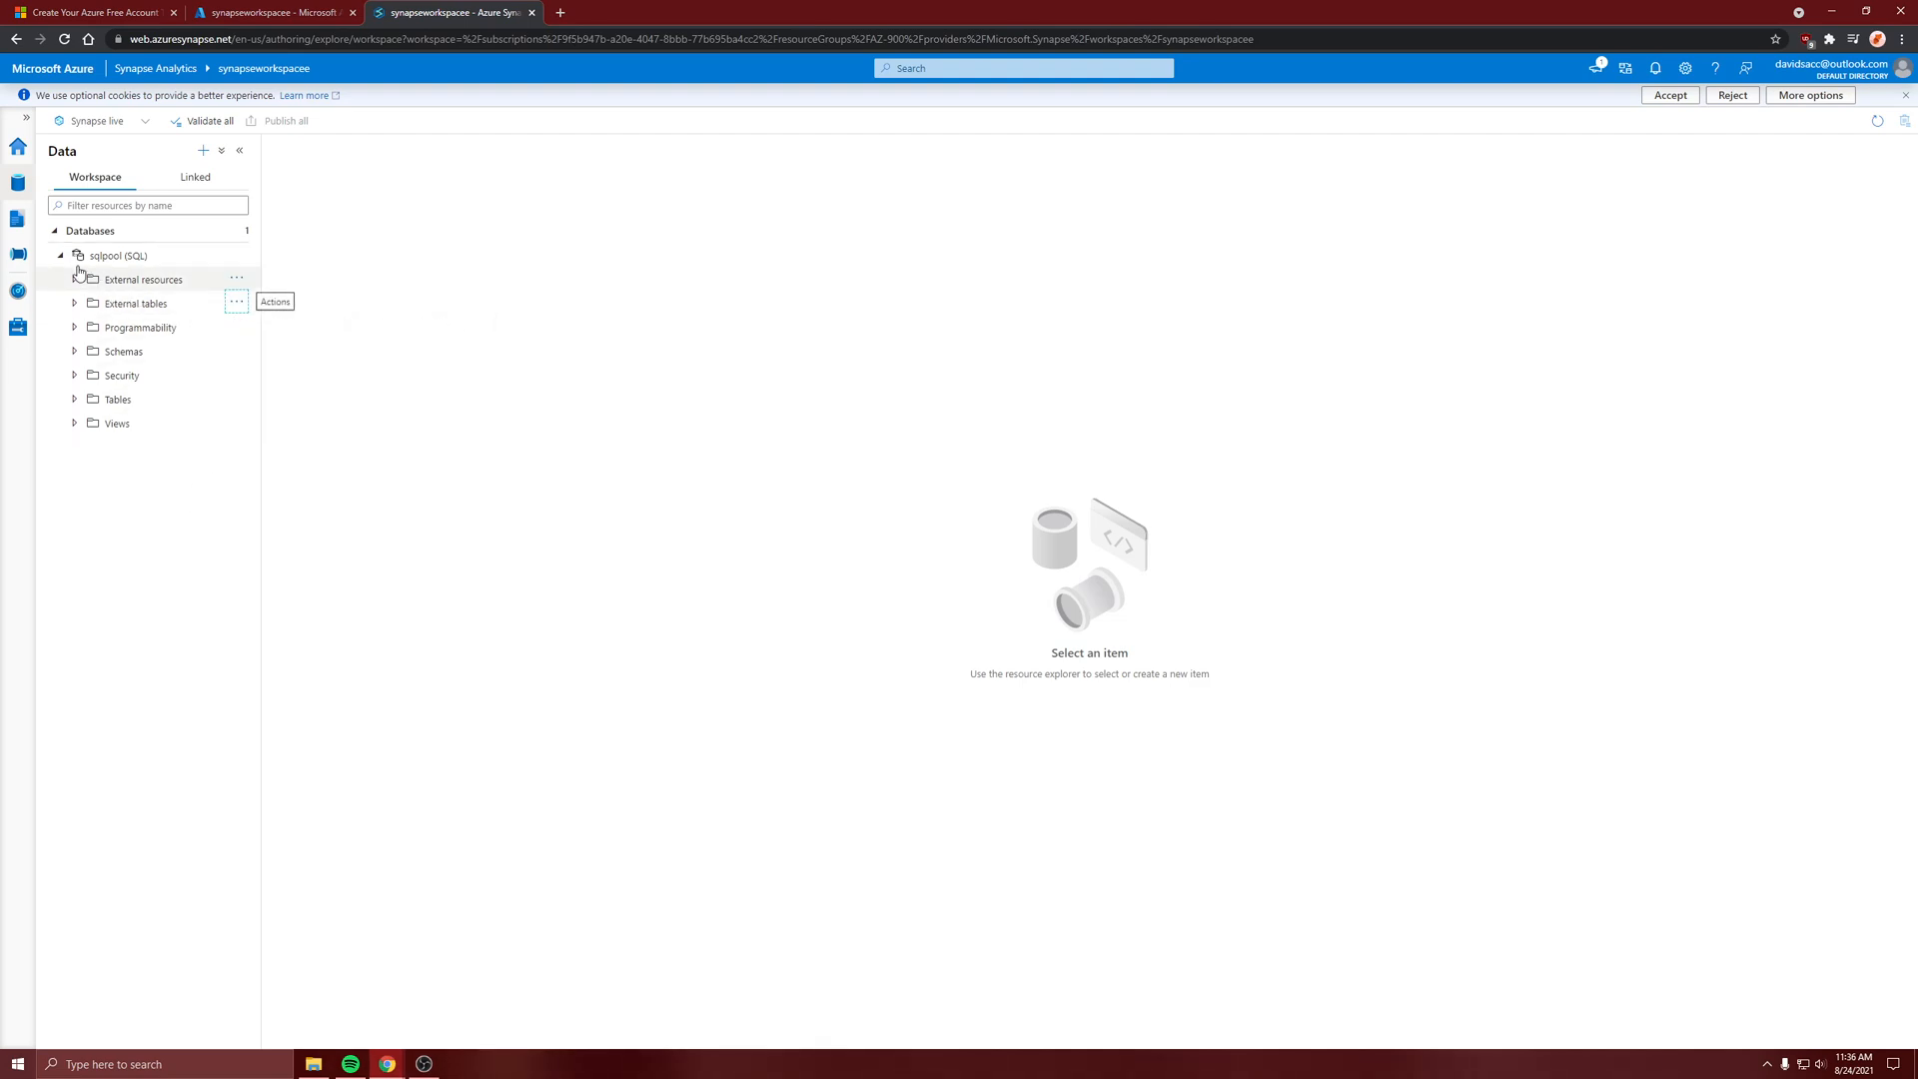
Start the Copy Data tool from the Integrate hub and accept a built-in copy task that runs once now
left_click(17, 258)
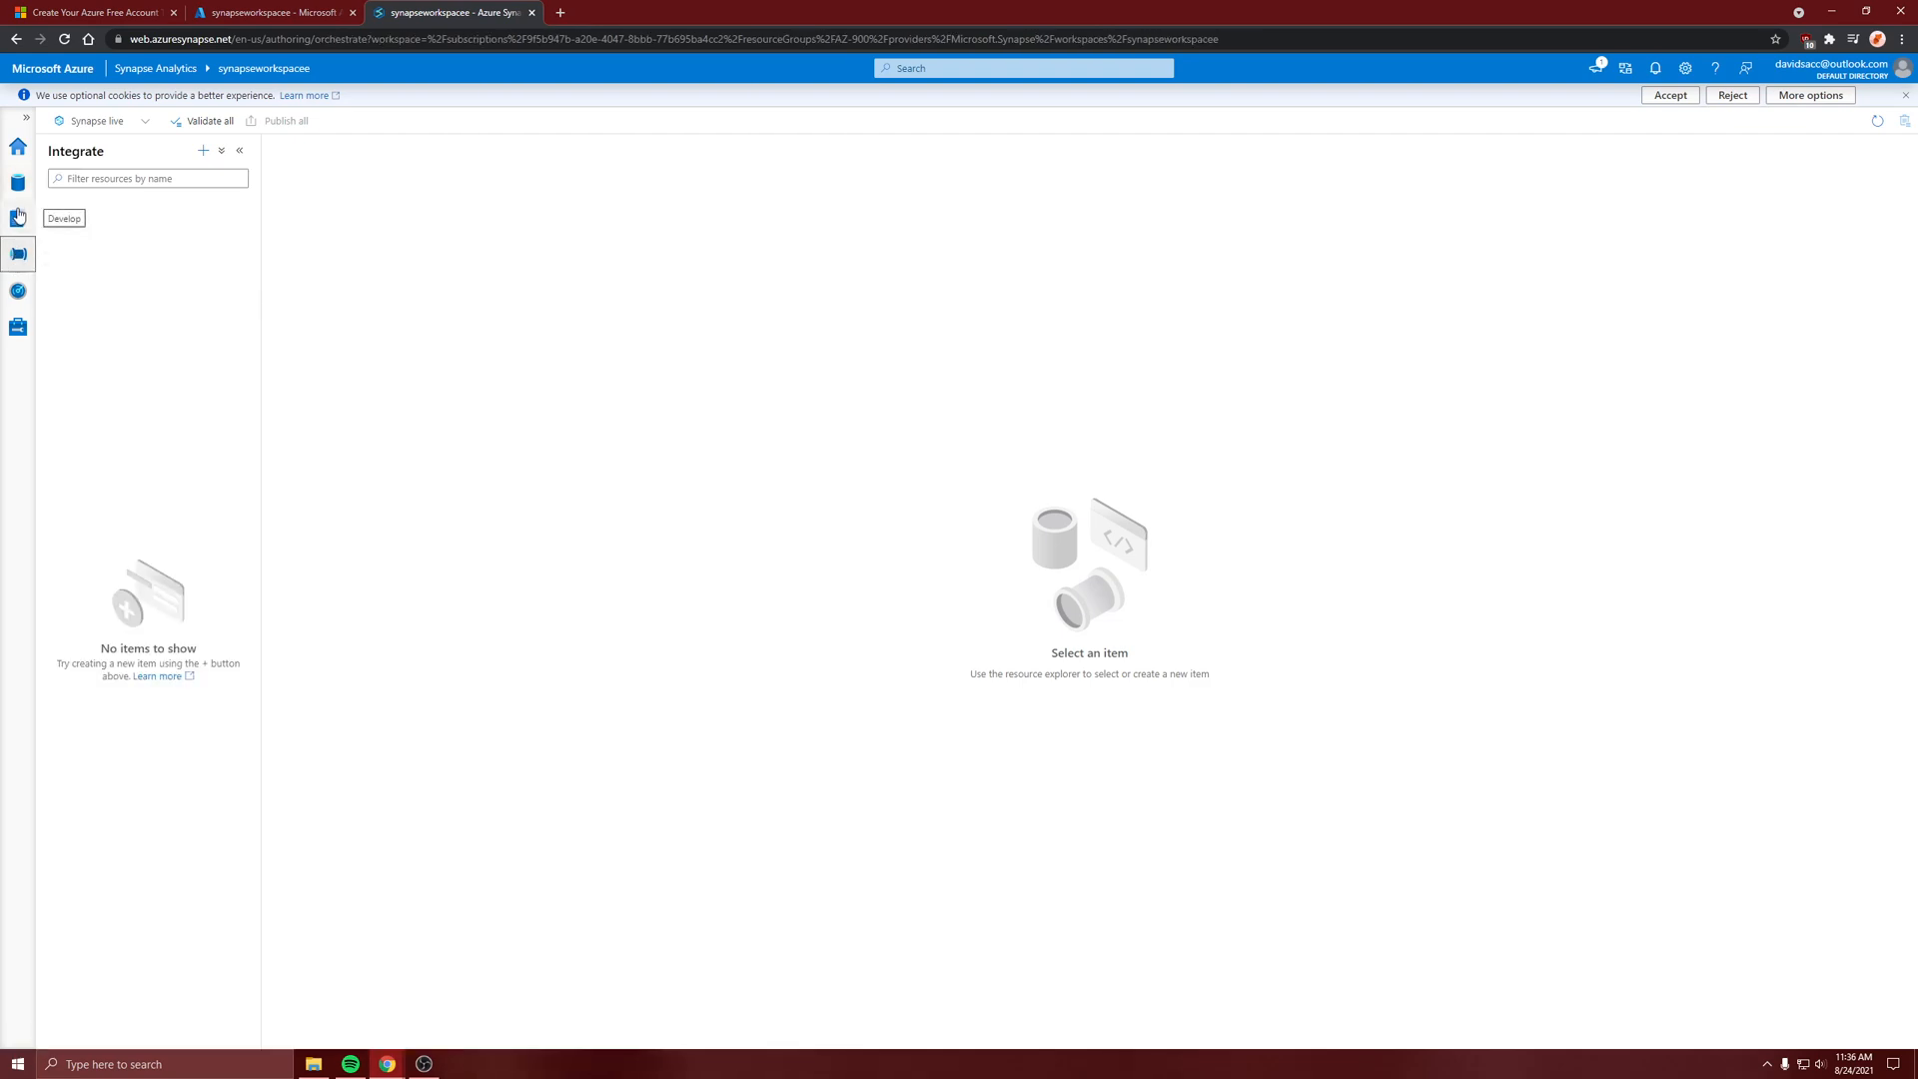
left_click(205, 151)
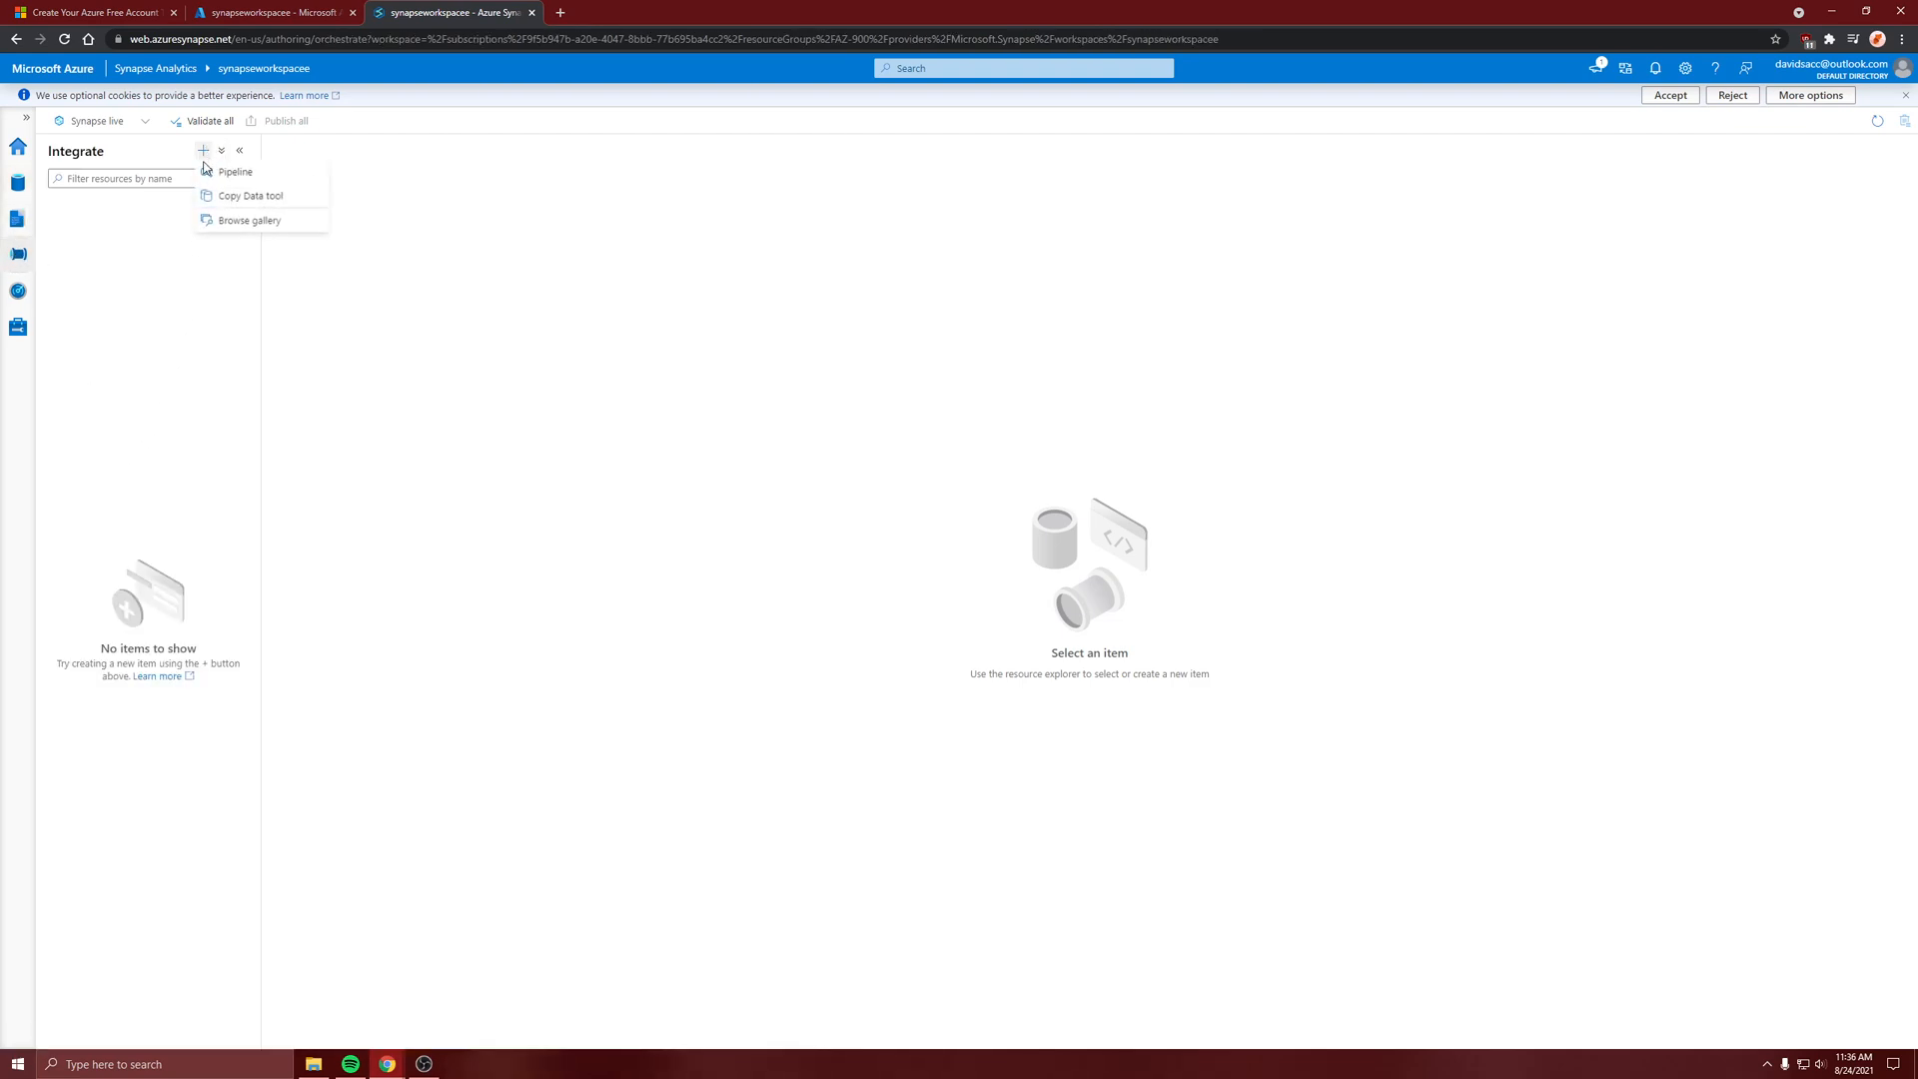
left_click(251, 197)
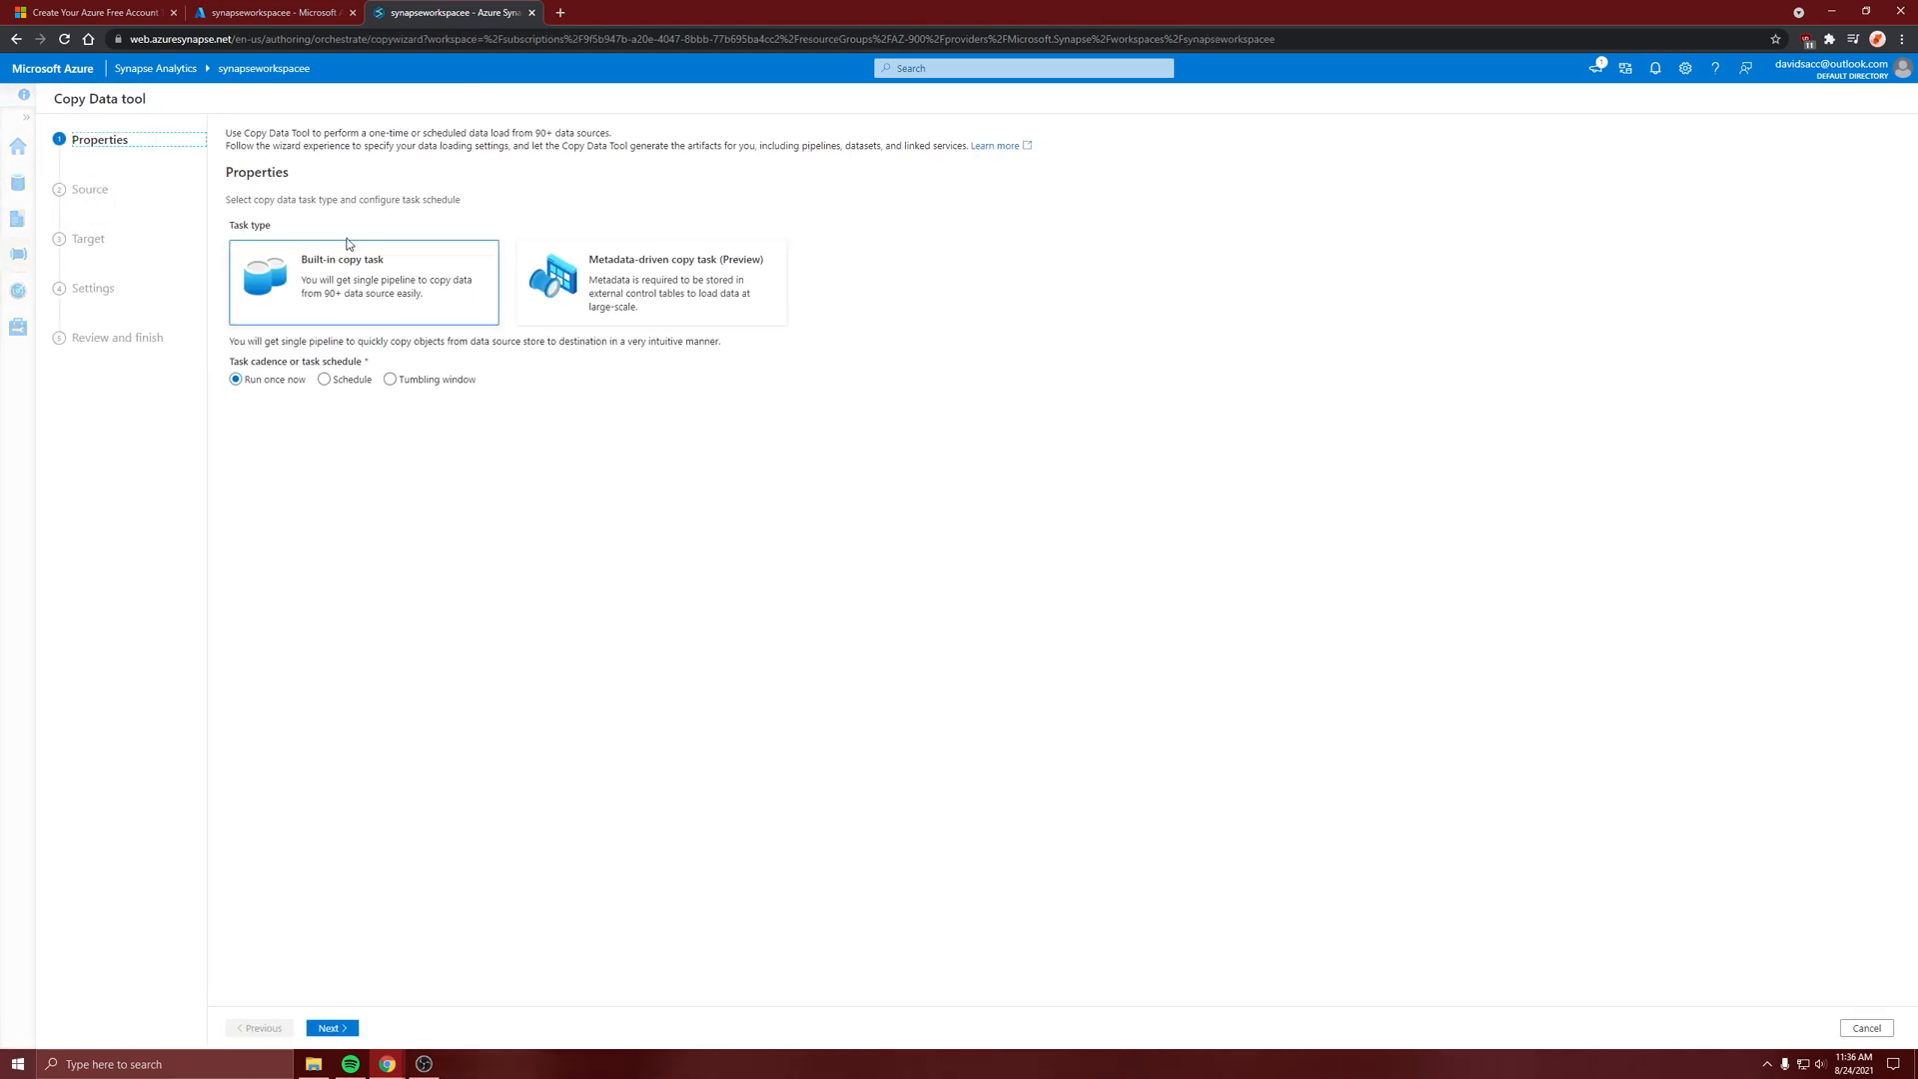
left_click(349, 1022)
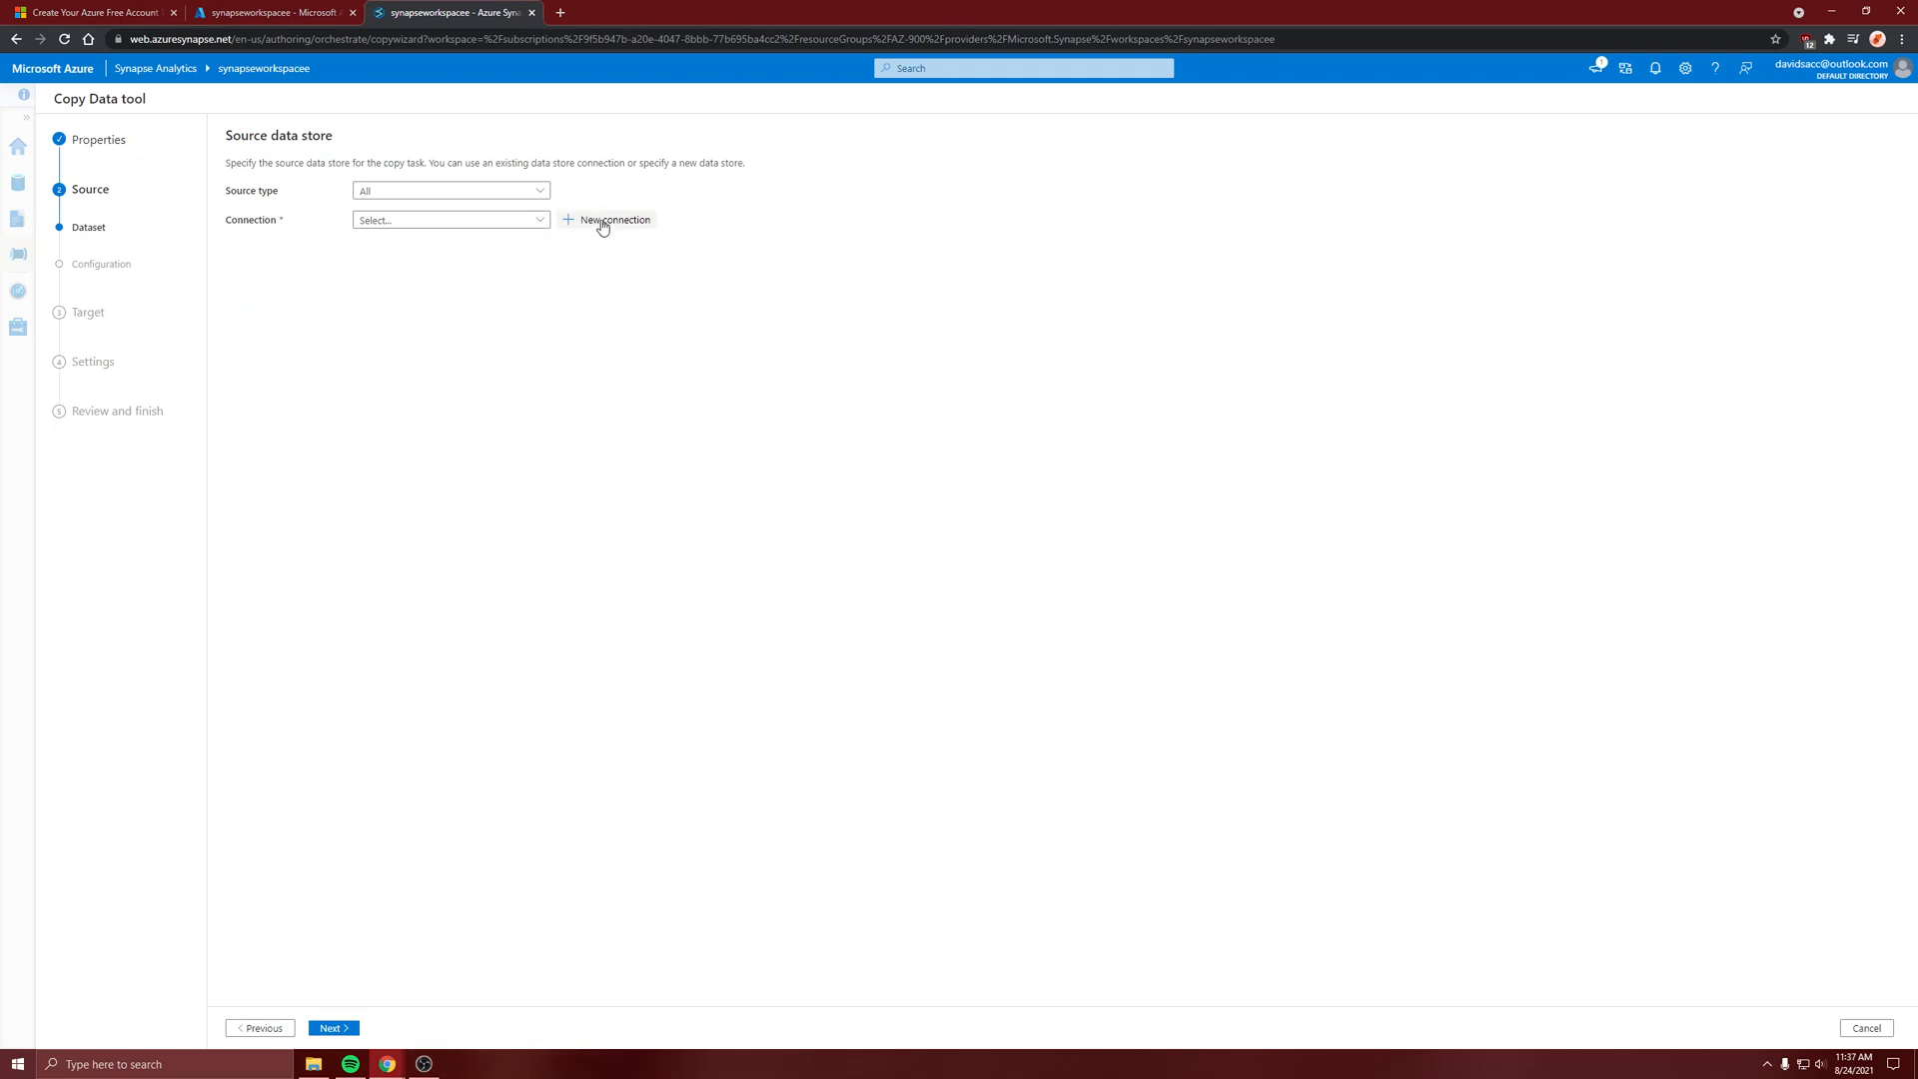
Start a new source connection of the Azure Data Lake Storage Gen2 type
left_click(525, 224)
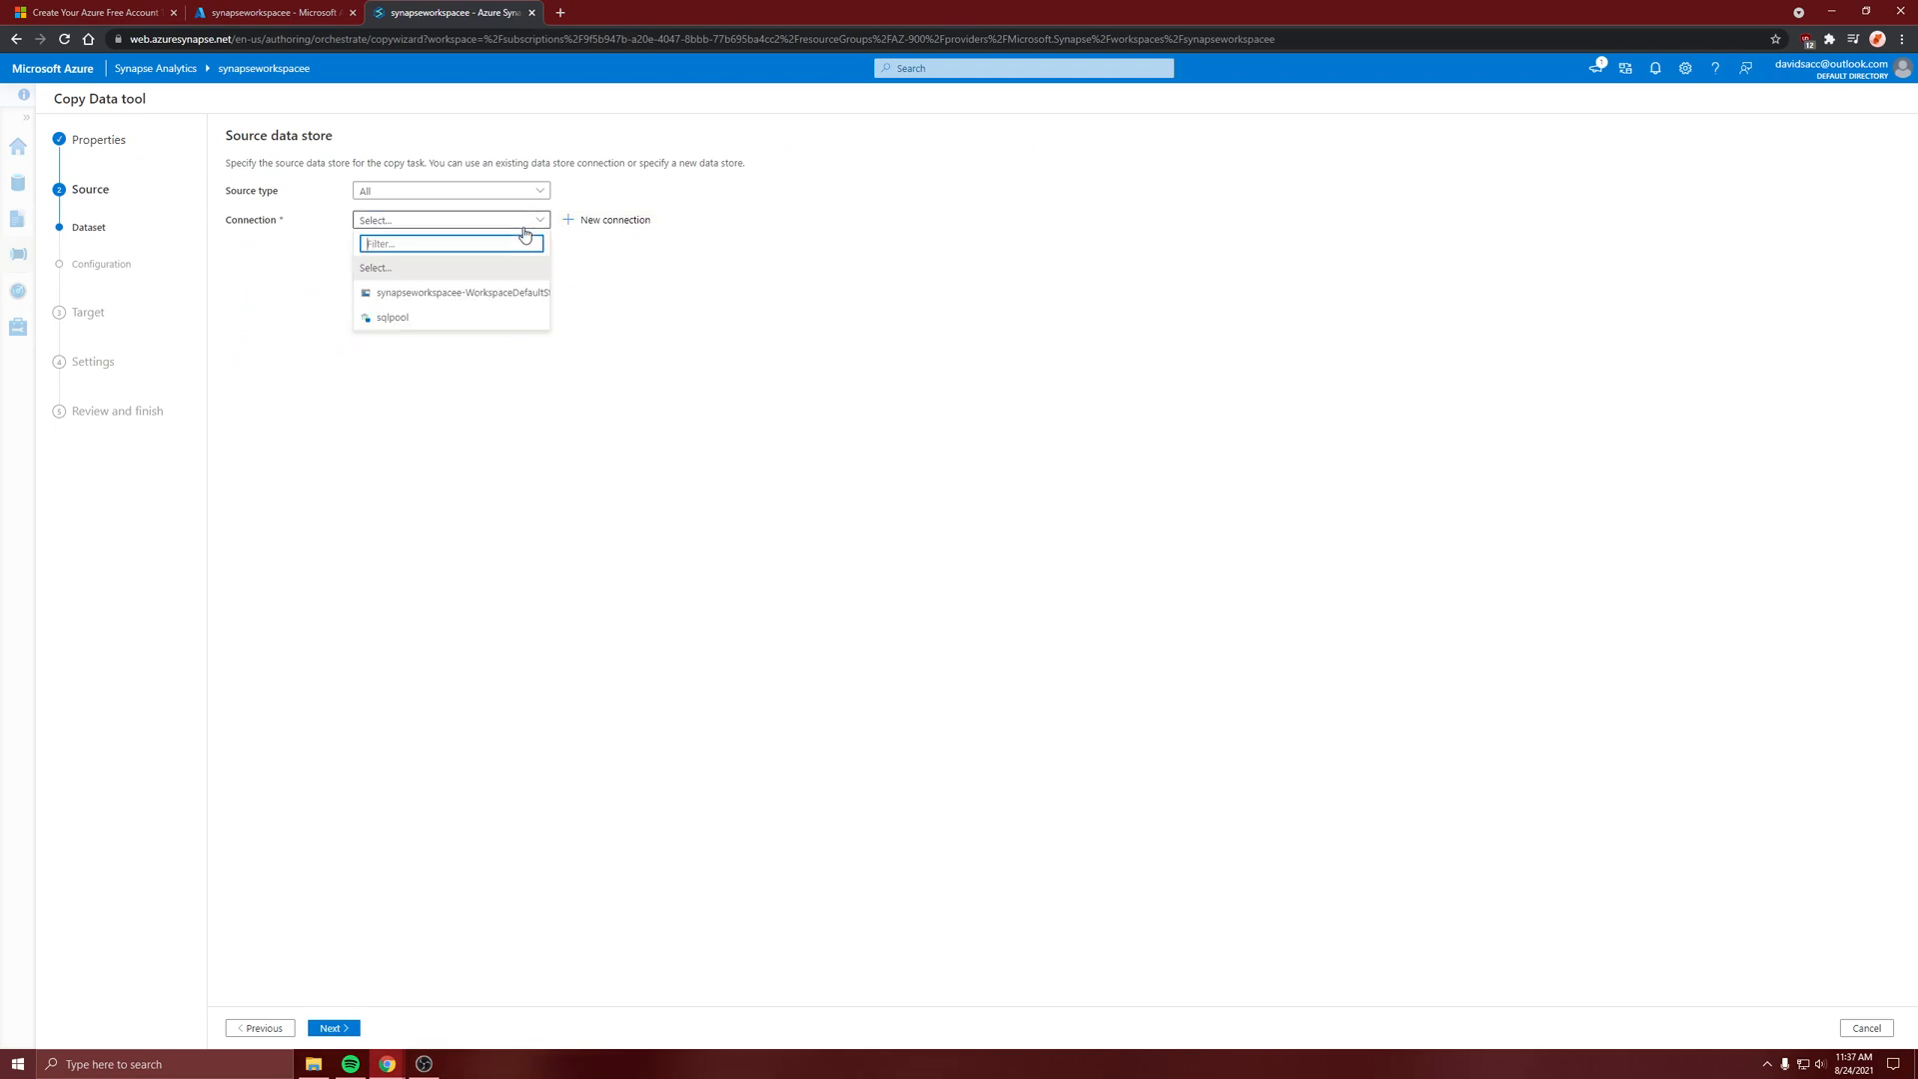
left_click(598, 222)
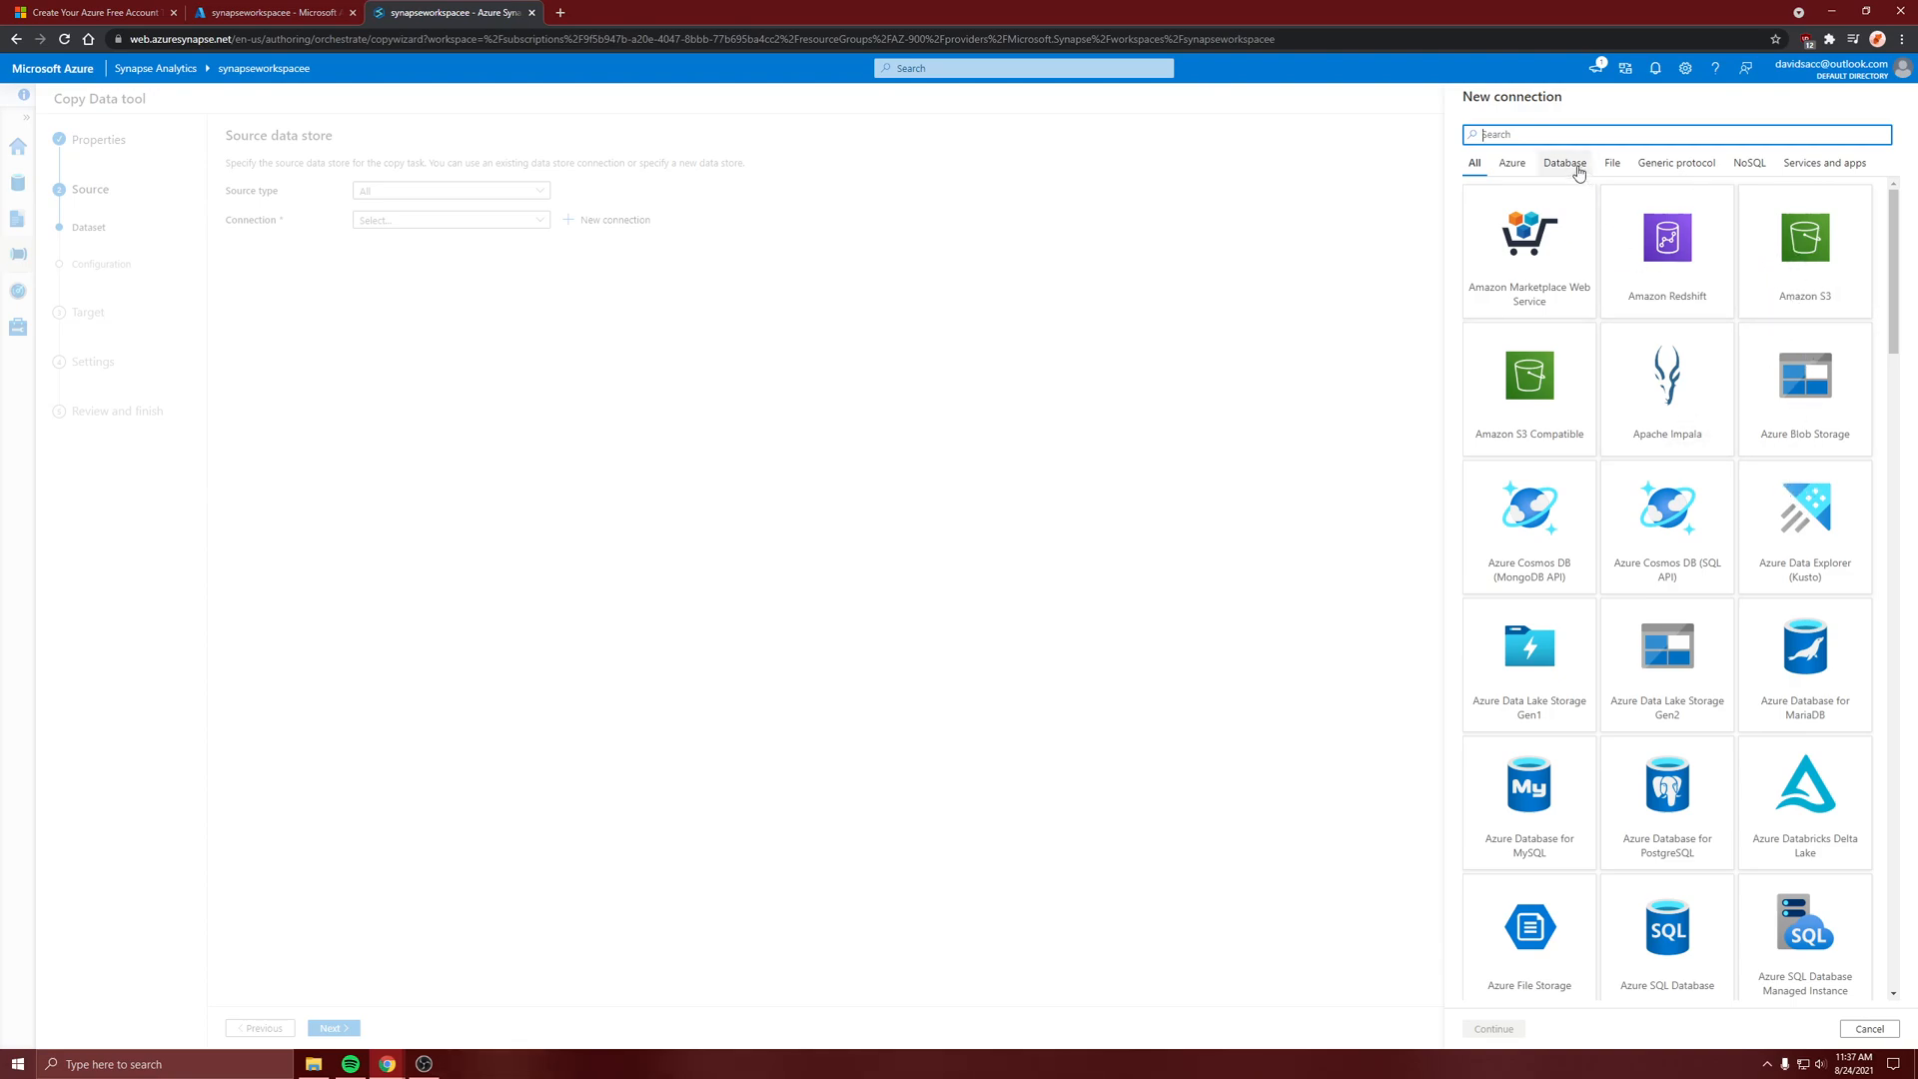
left_click(1510, 164)
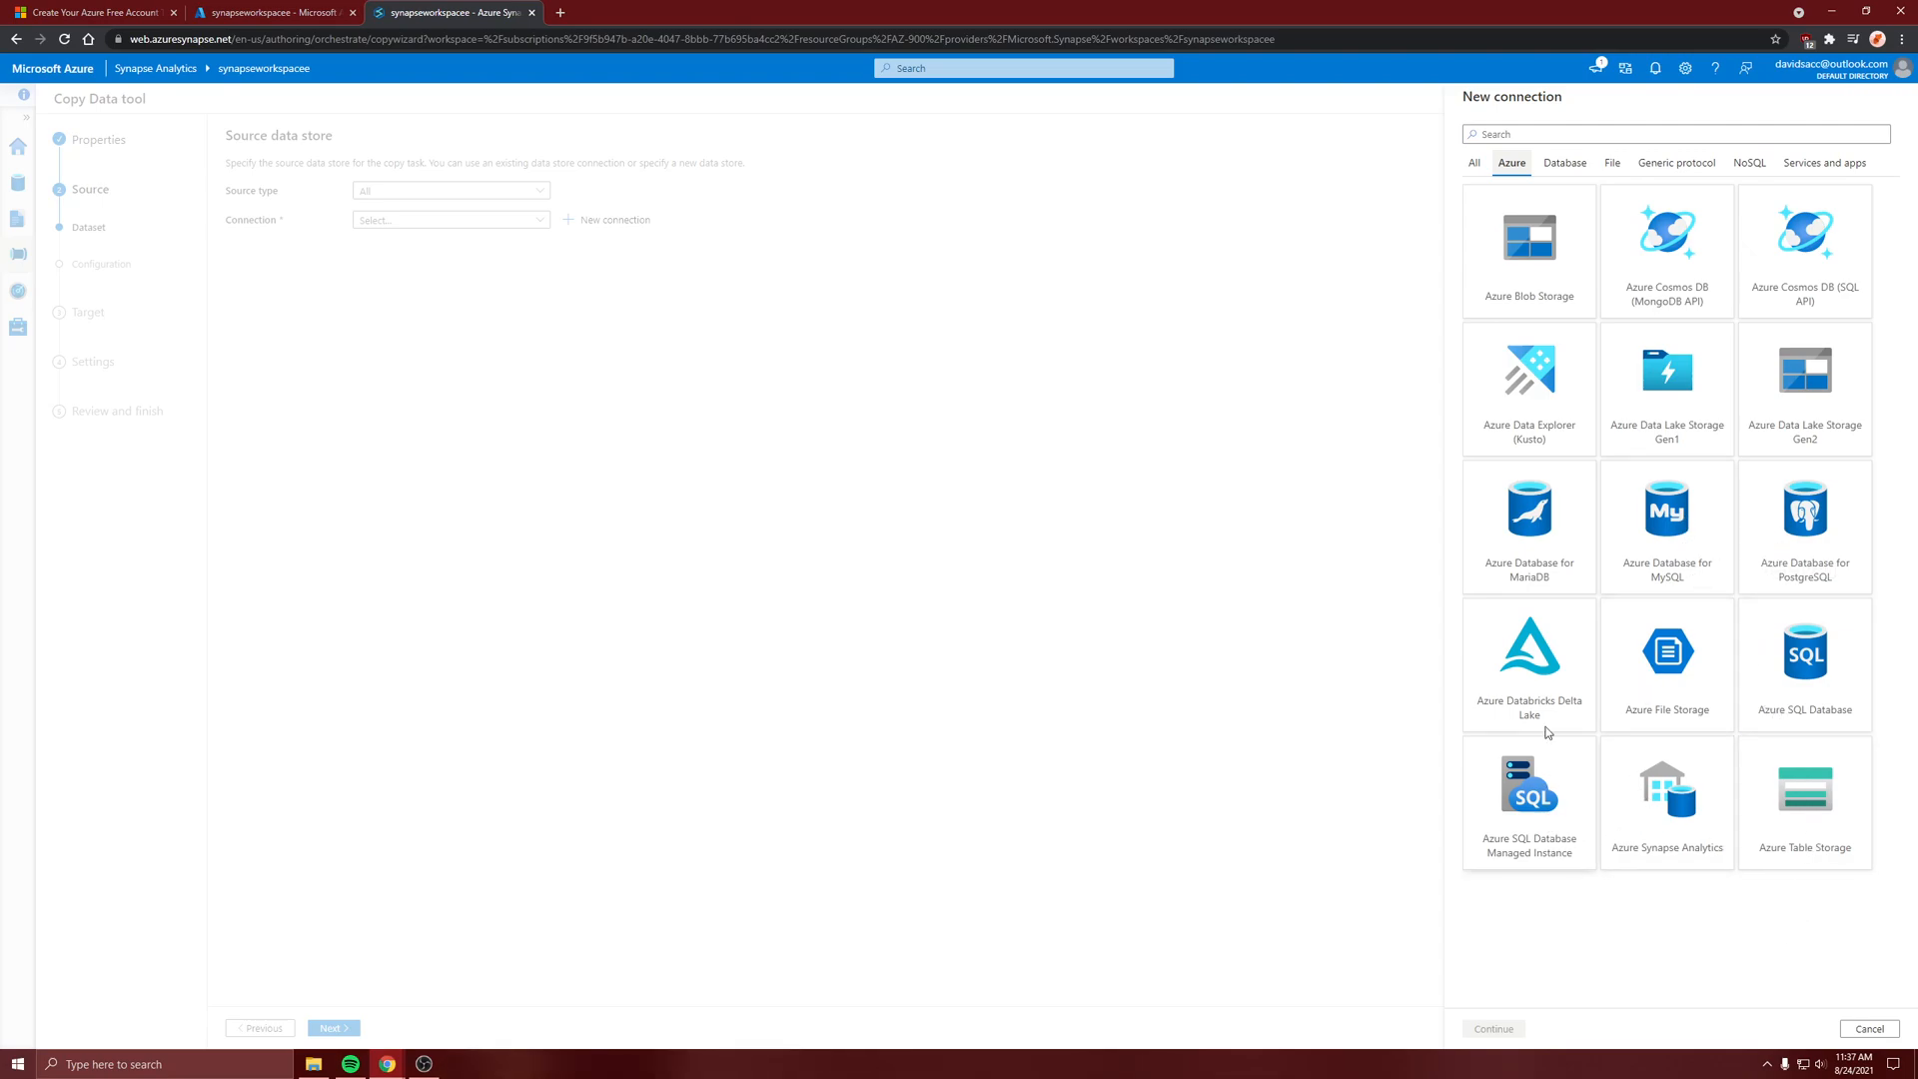
left_click(1771, 447)
left_click(1493, 1029)
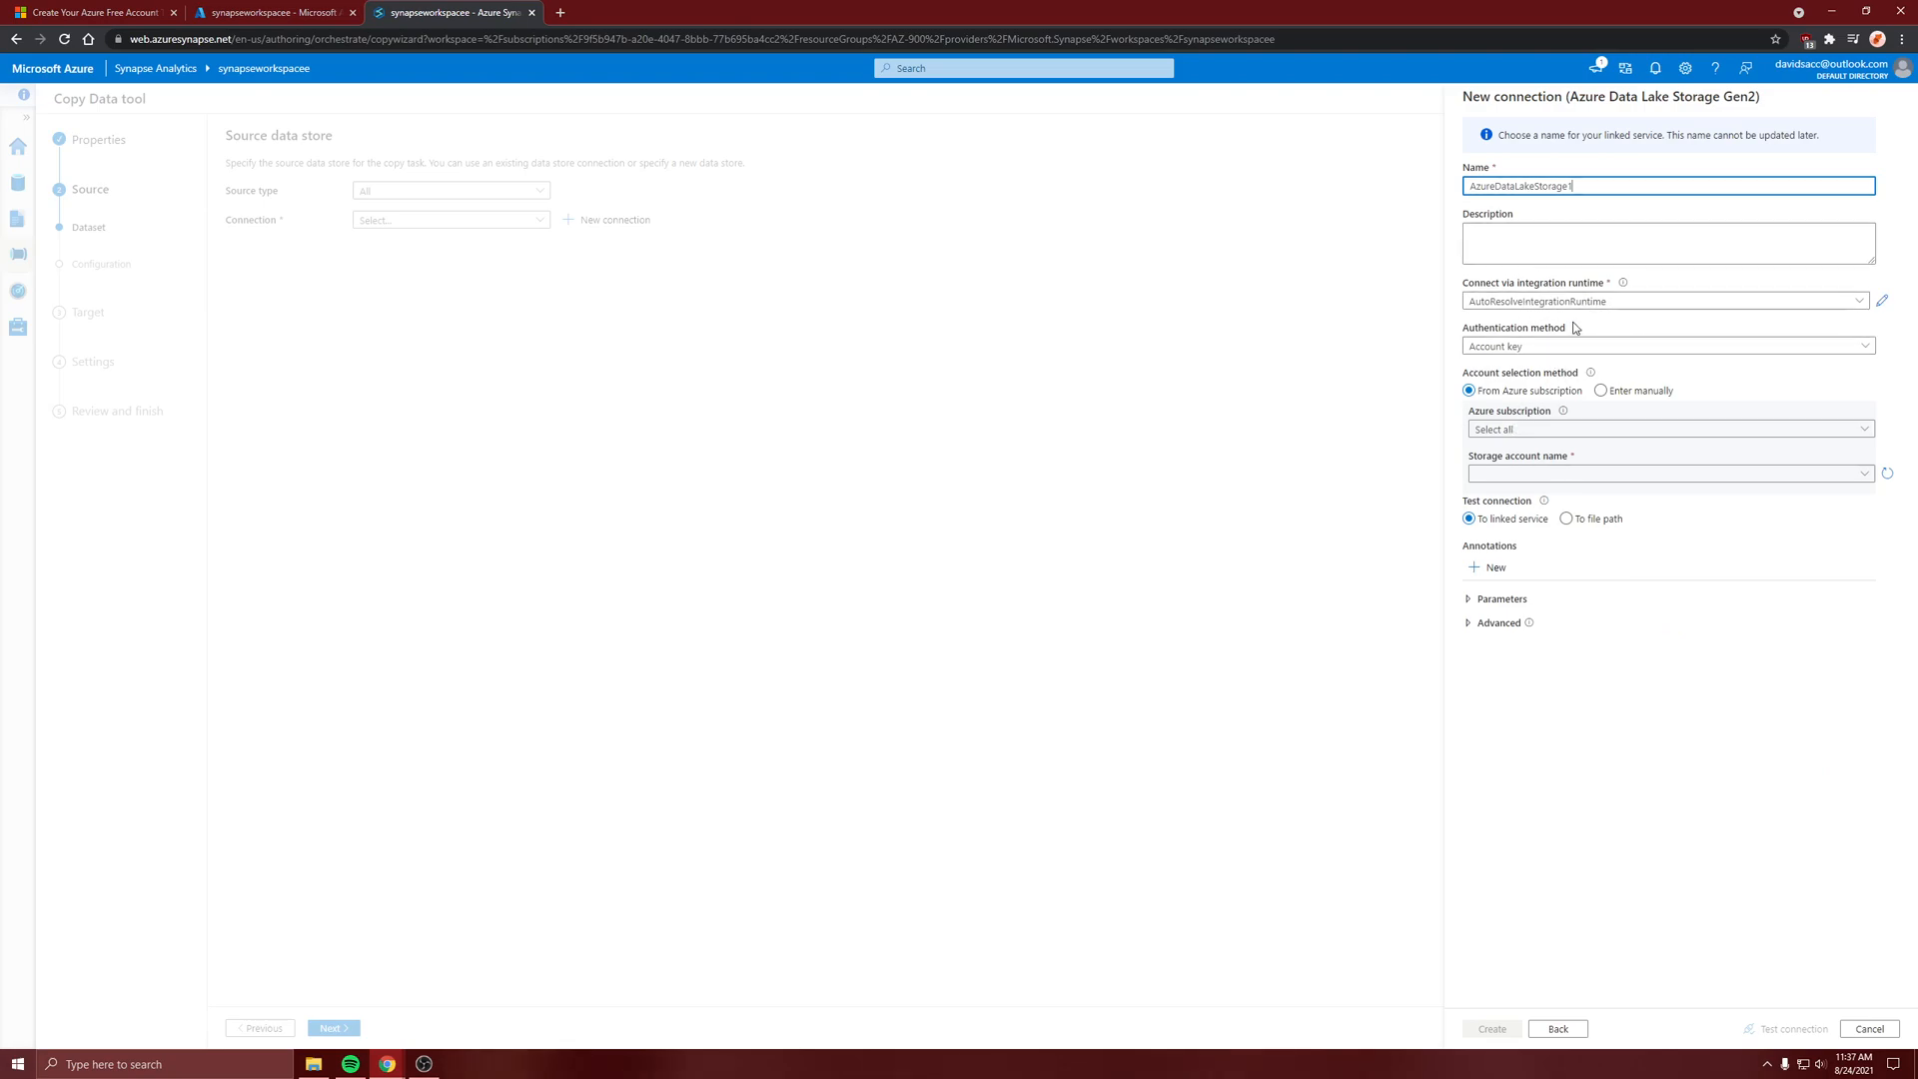
Select the Azure for Students ($100) subscription and the datalakestorage account, test the connection, and create it
left_click(1537, 432)
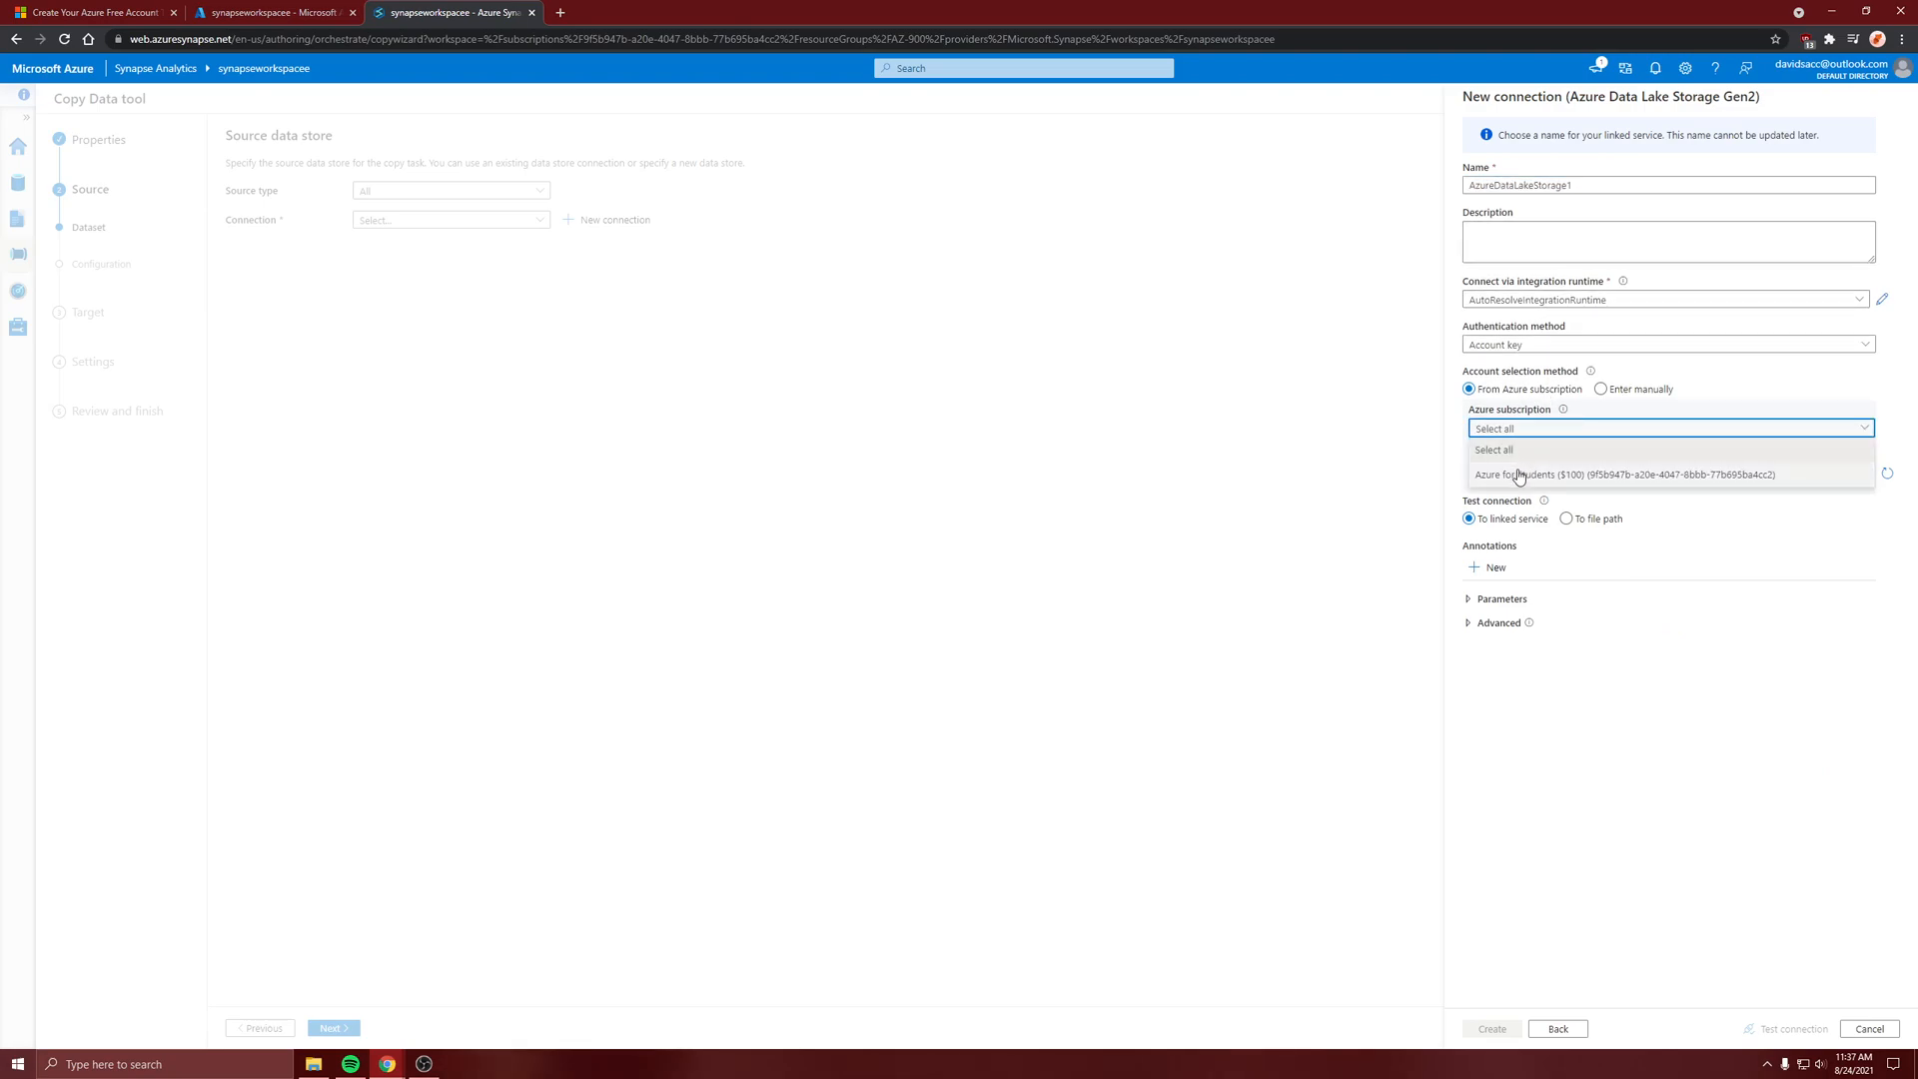
left_click(1513, 473)
left_click(1544, 471)
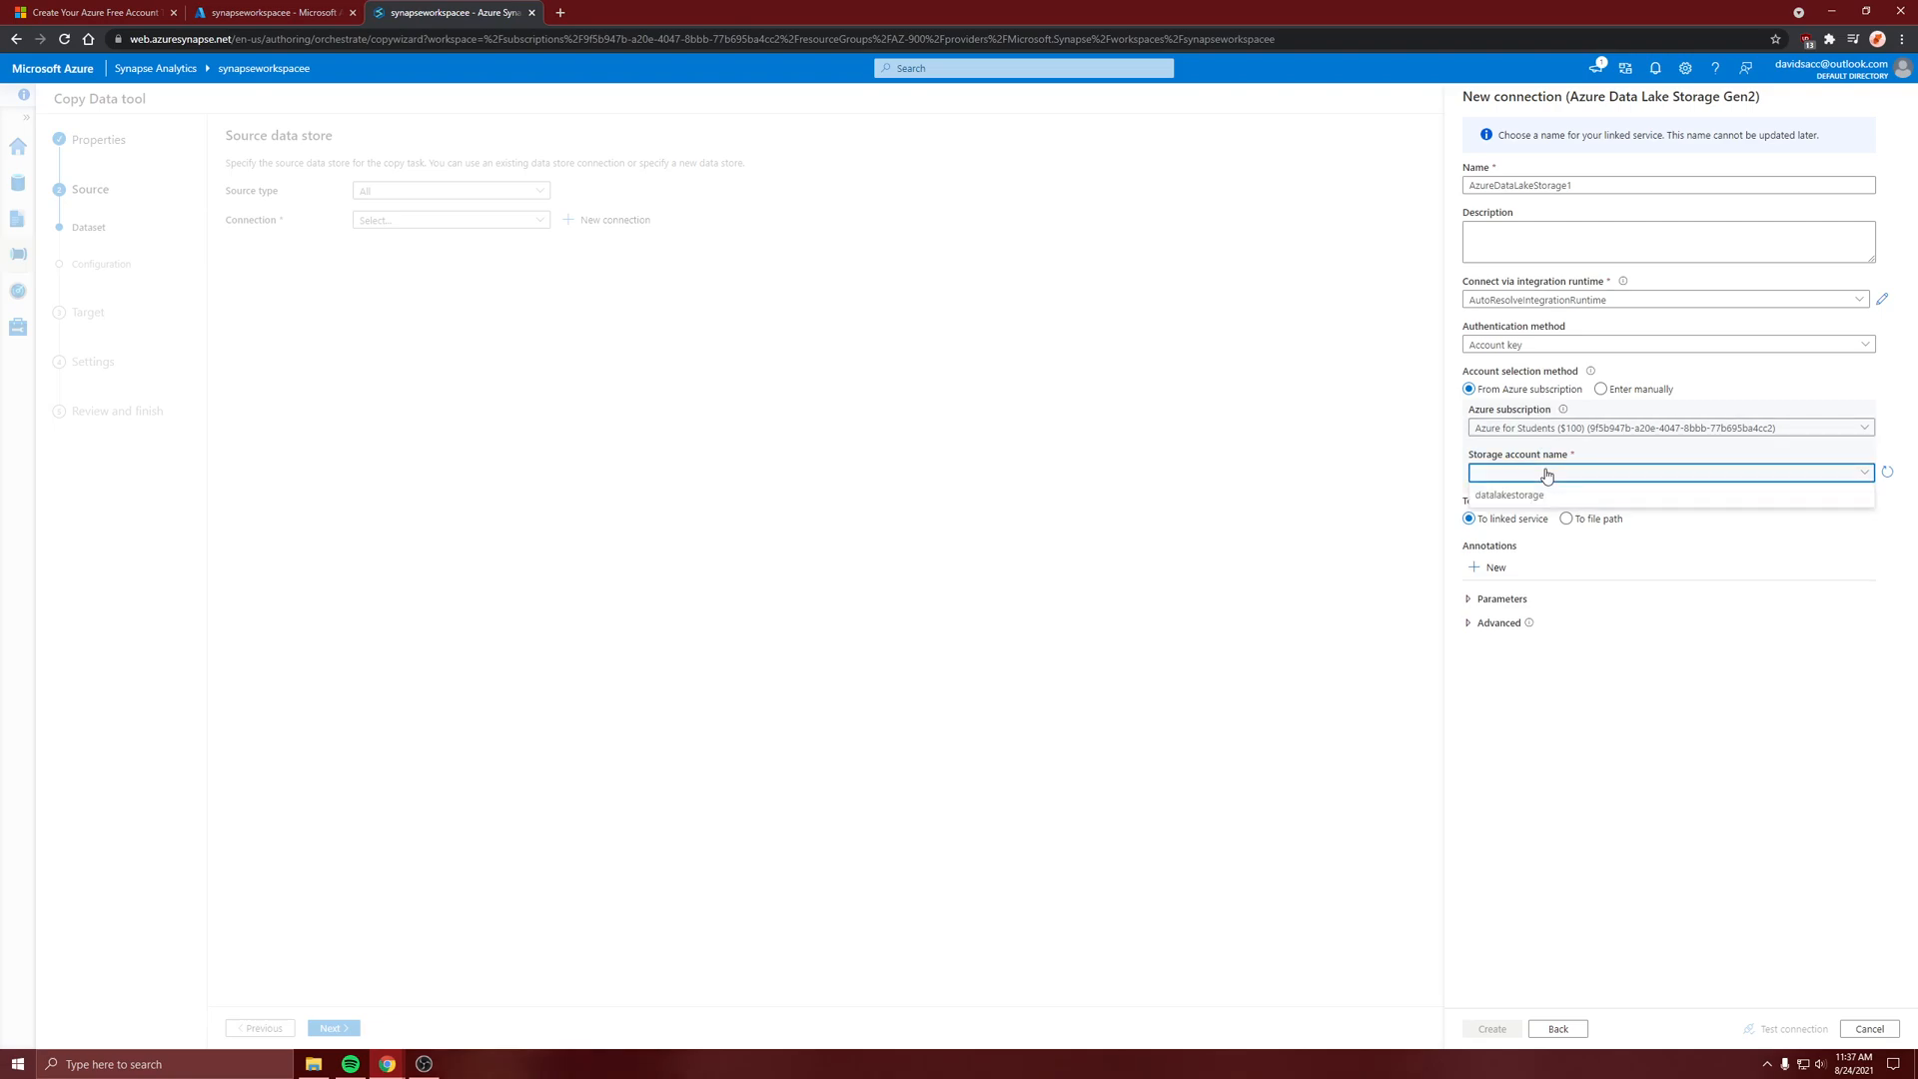
left_click(1516, 496)
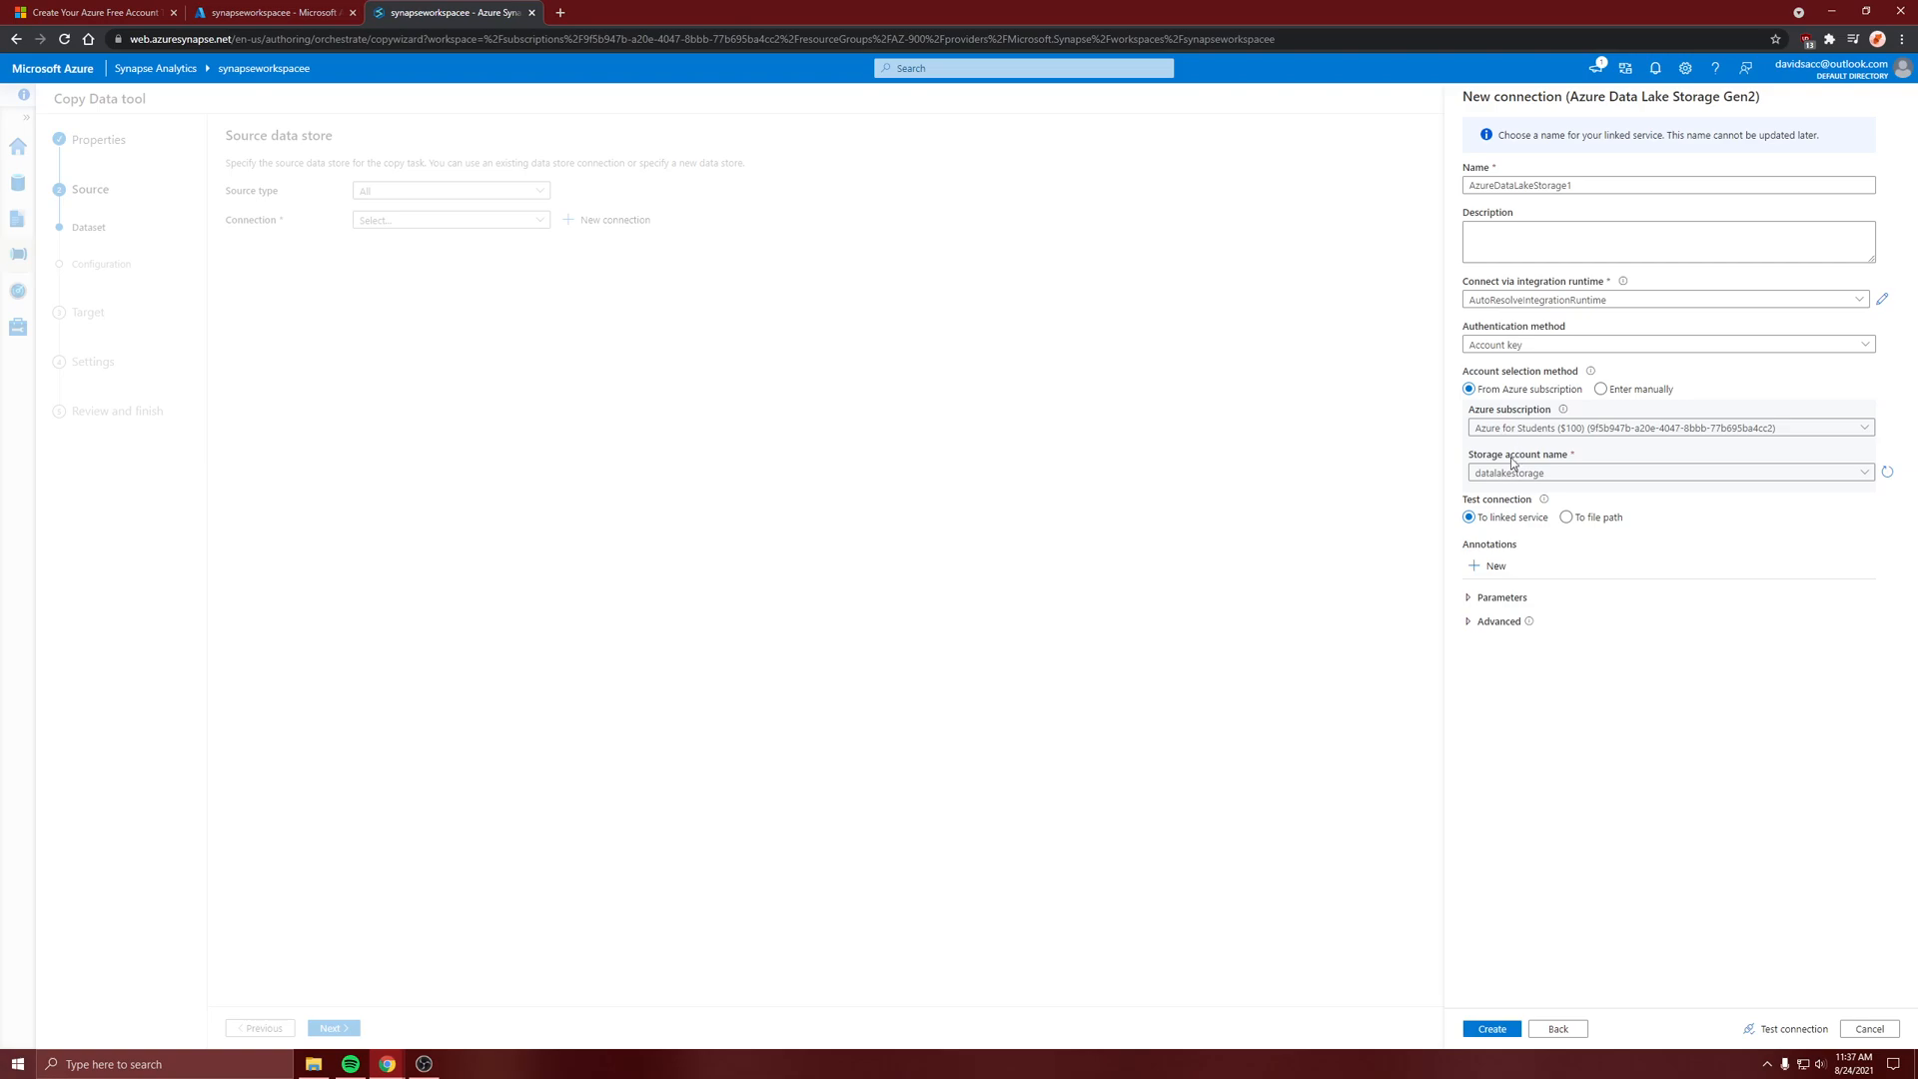
left_click(1793, 1037)
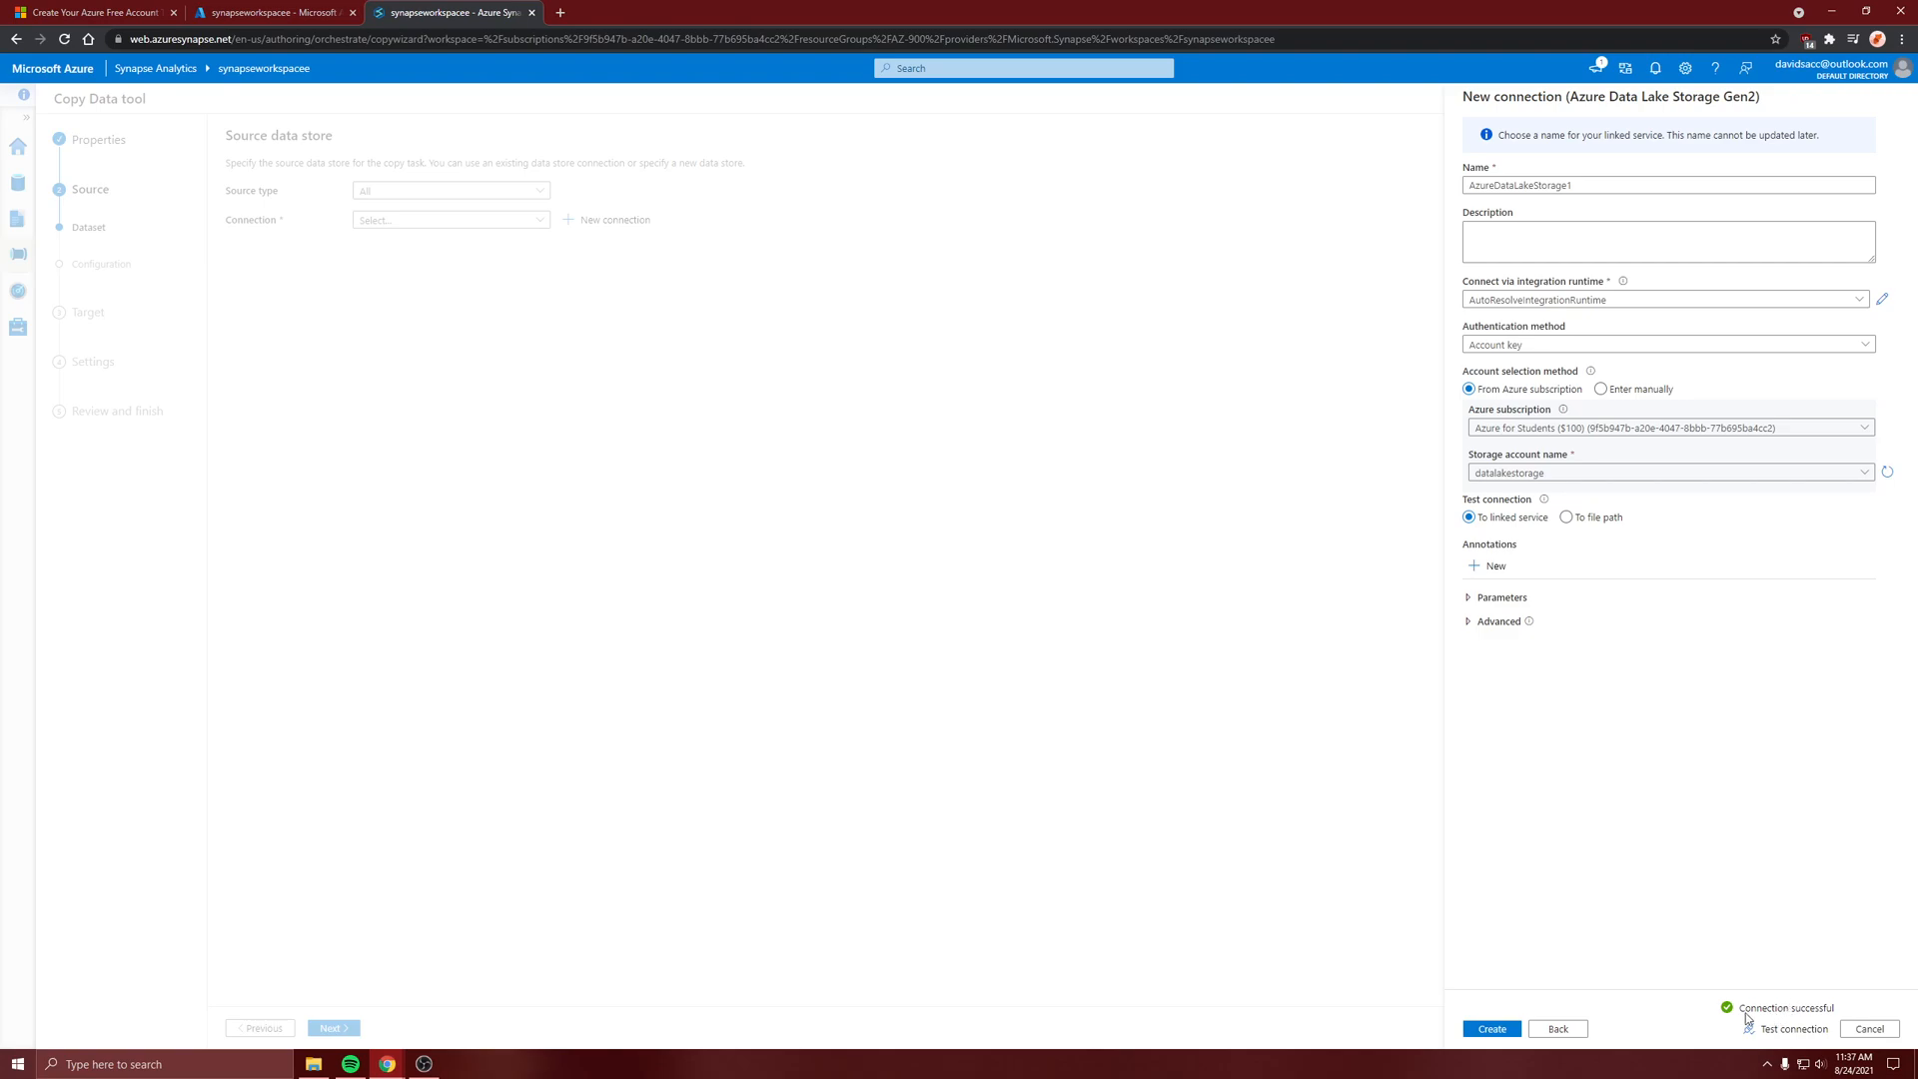
left_click(1488, 1031)
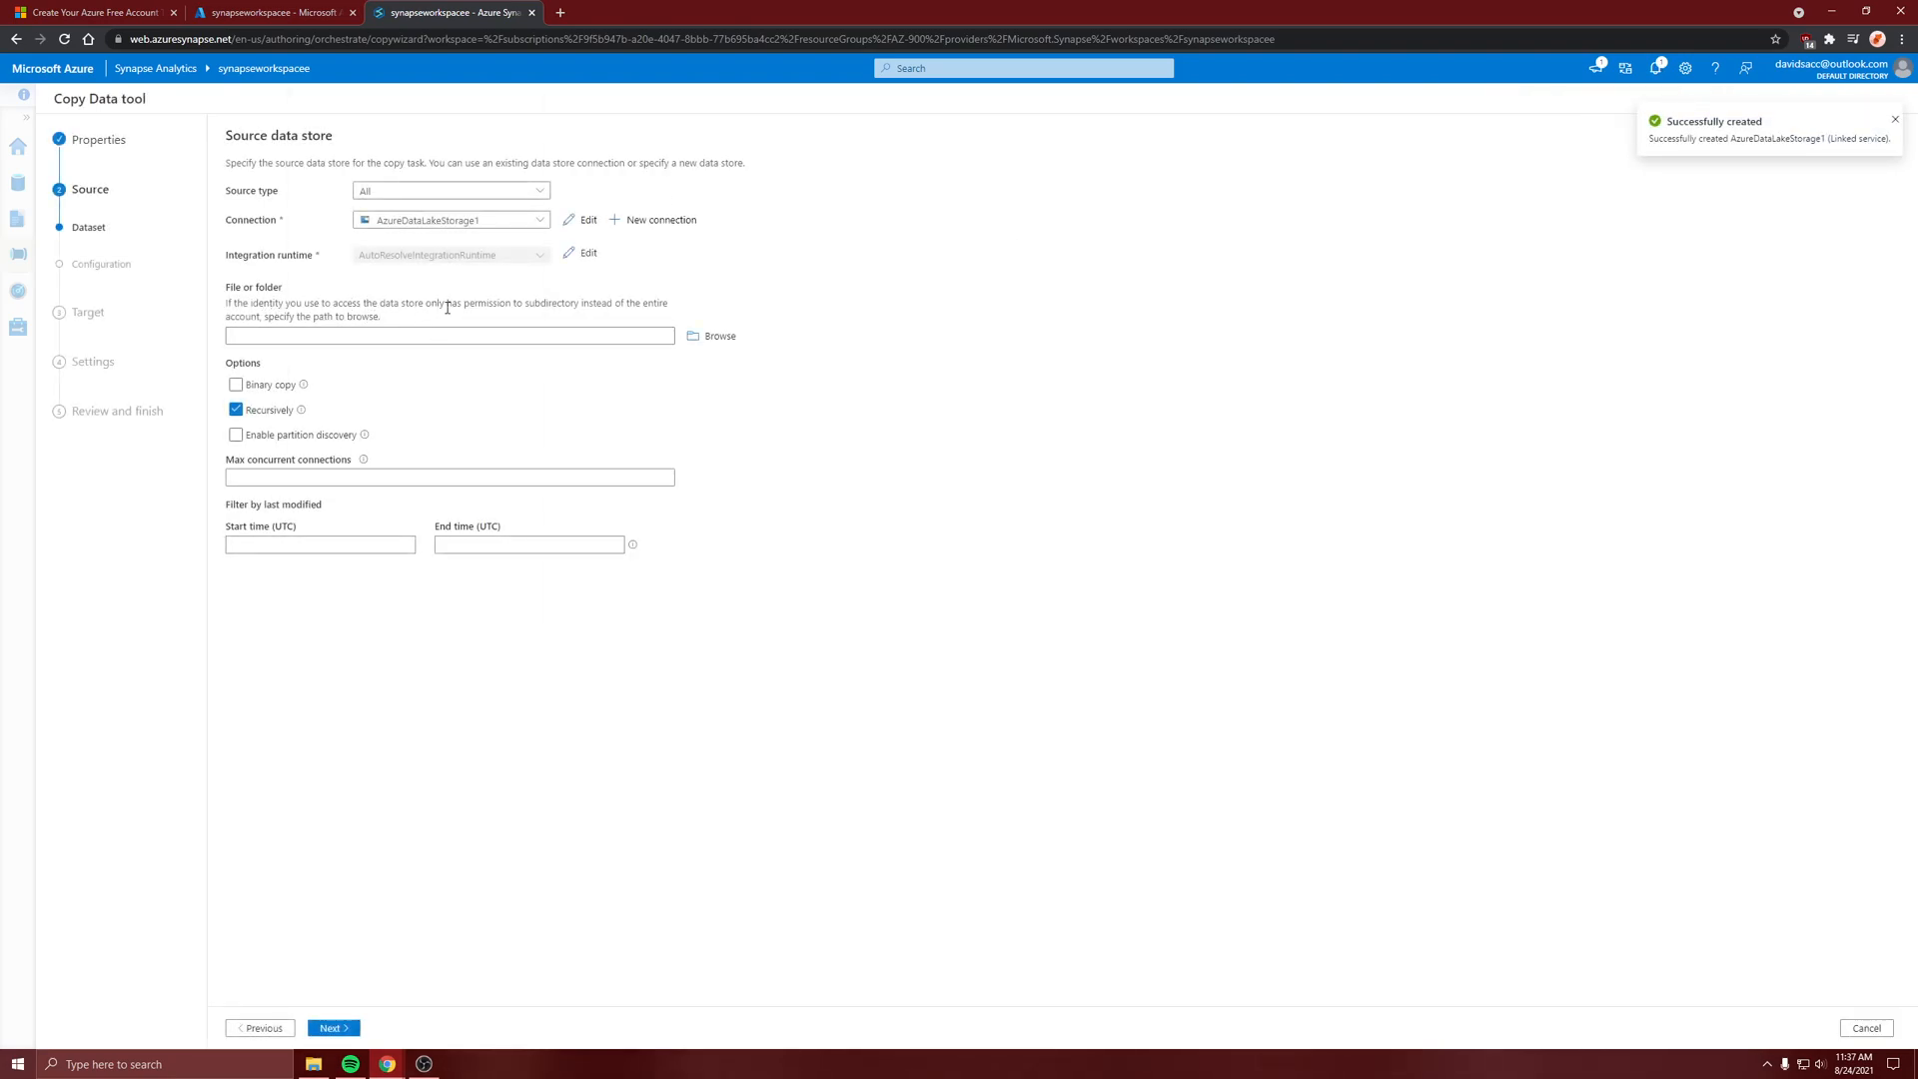
Choose datacontainer/datadir/DemoQuery.sql as the source file and continue to the file format settings
left_click(711, 336)
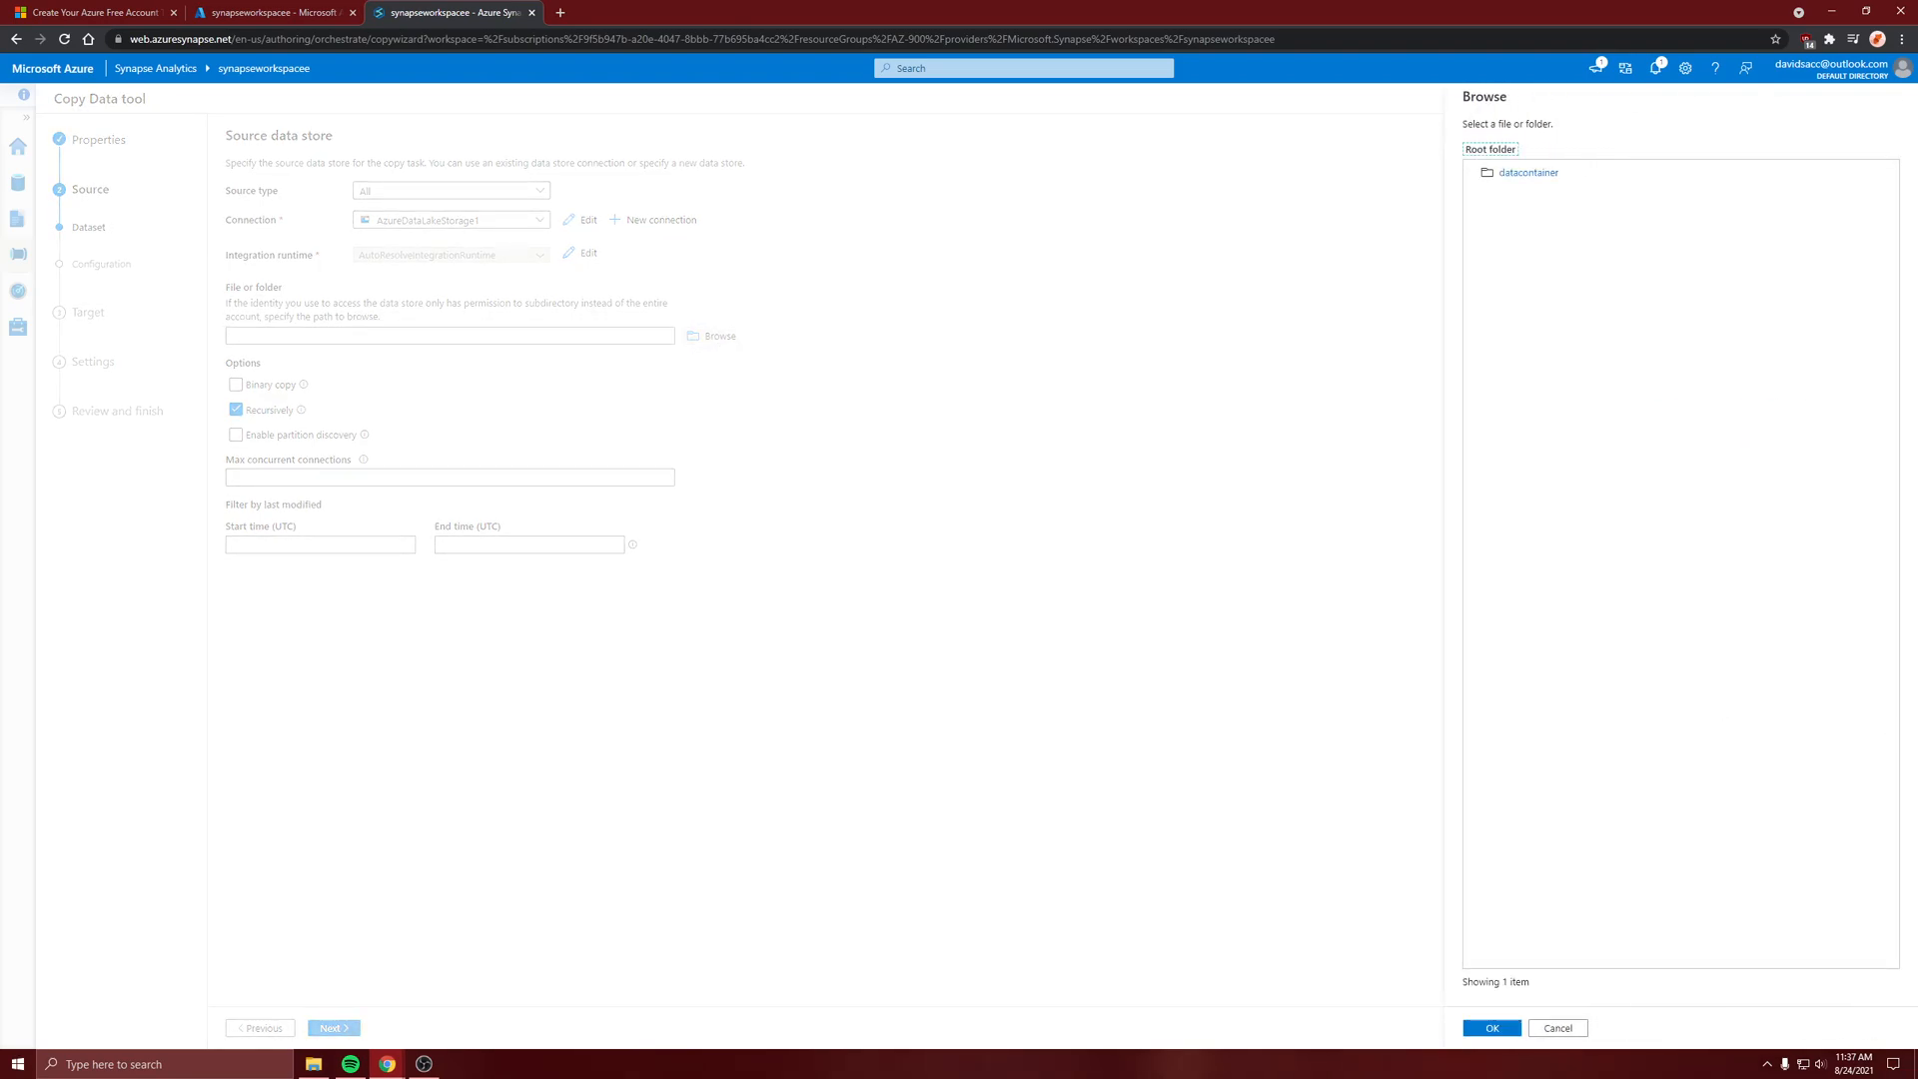
left_click(1544, 177)
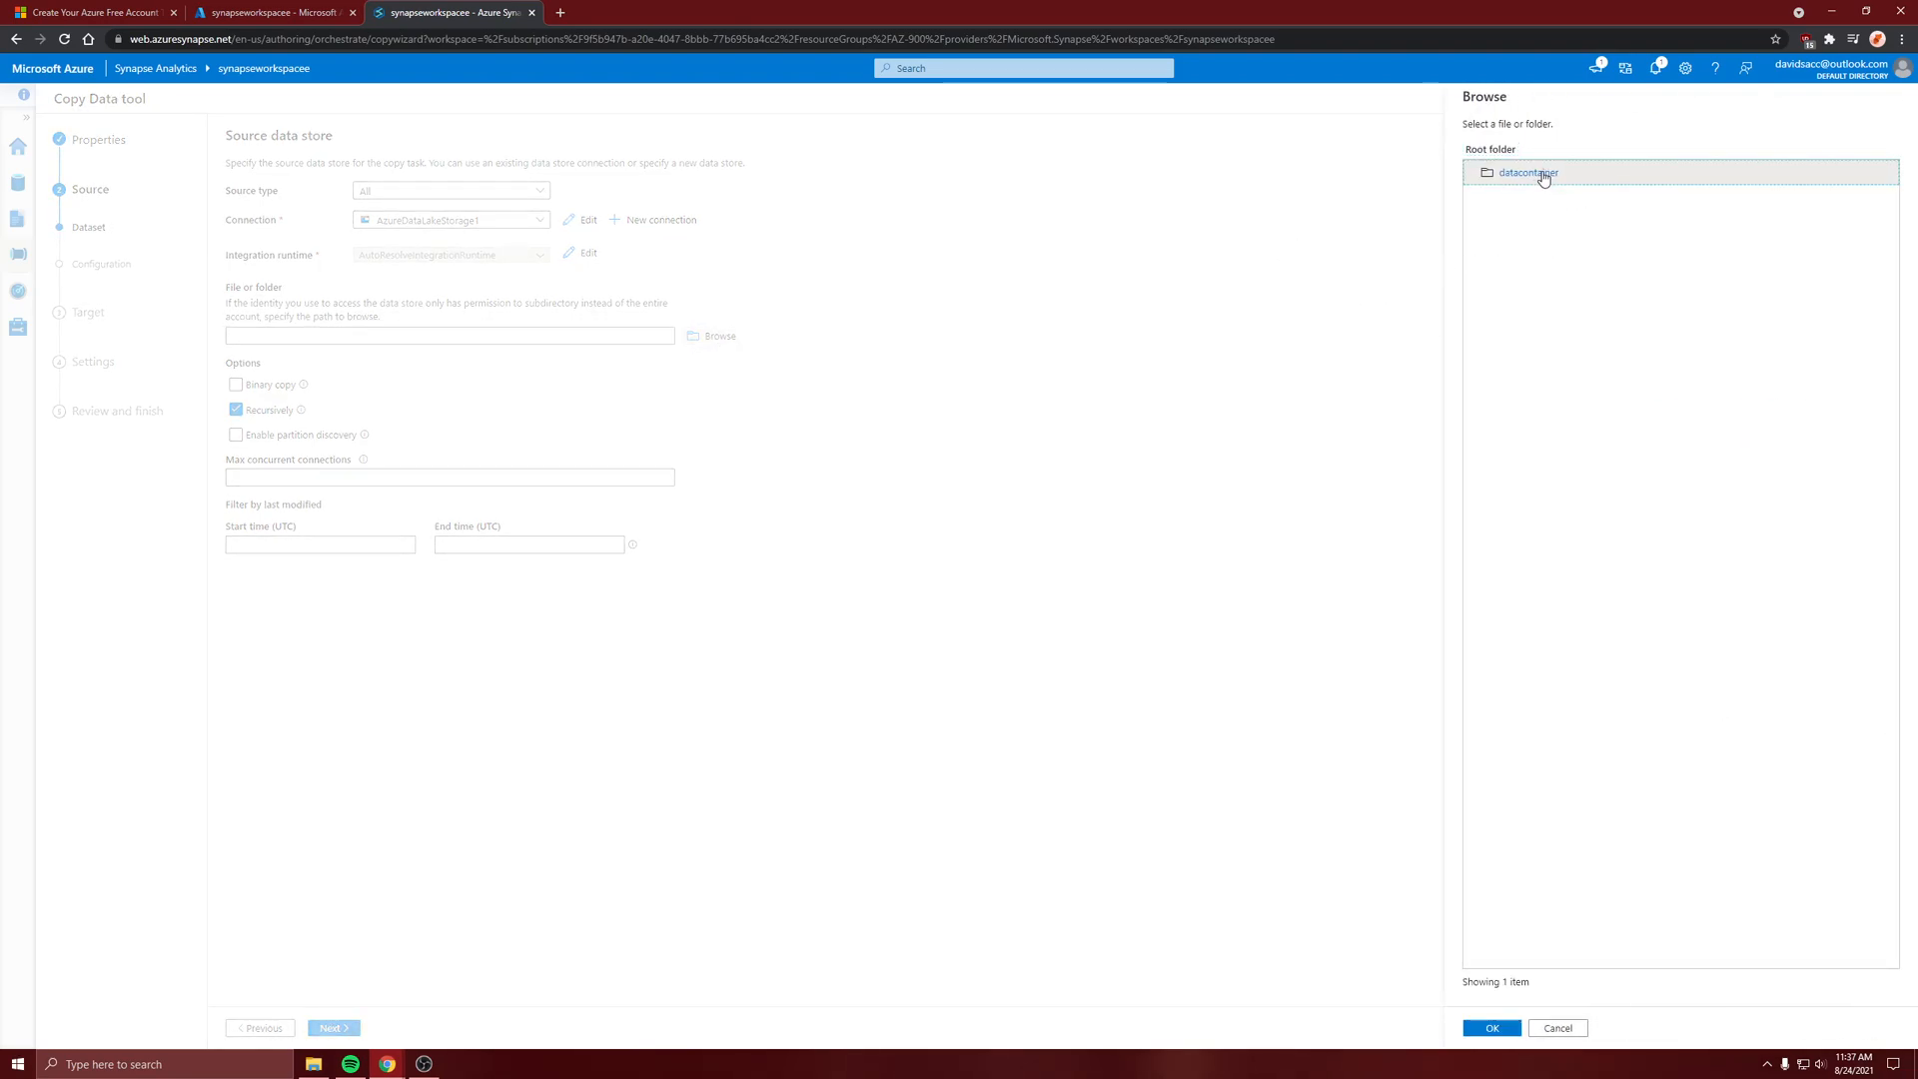
left_click(1543, 176)
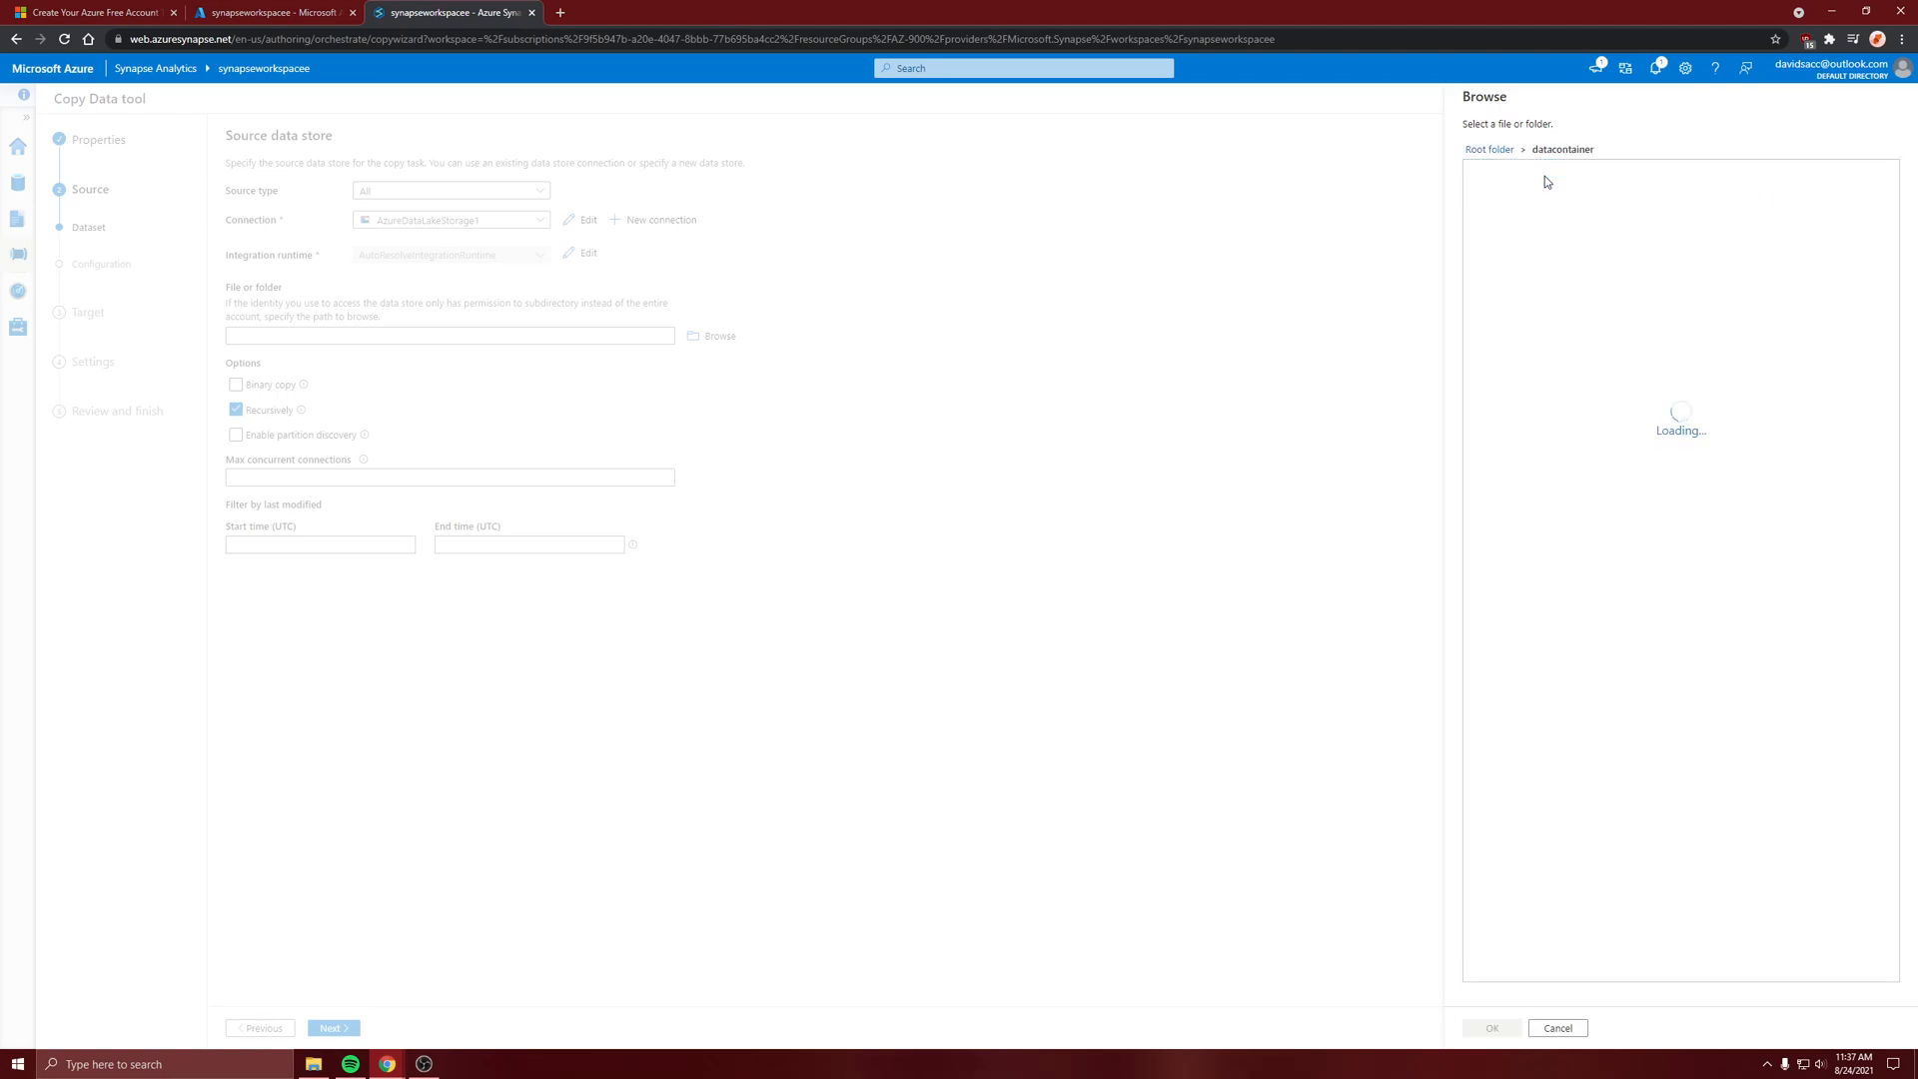
left_click(1525, 182)
left_click(1549, 176)
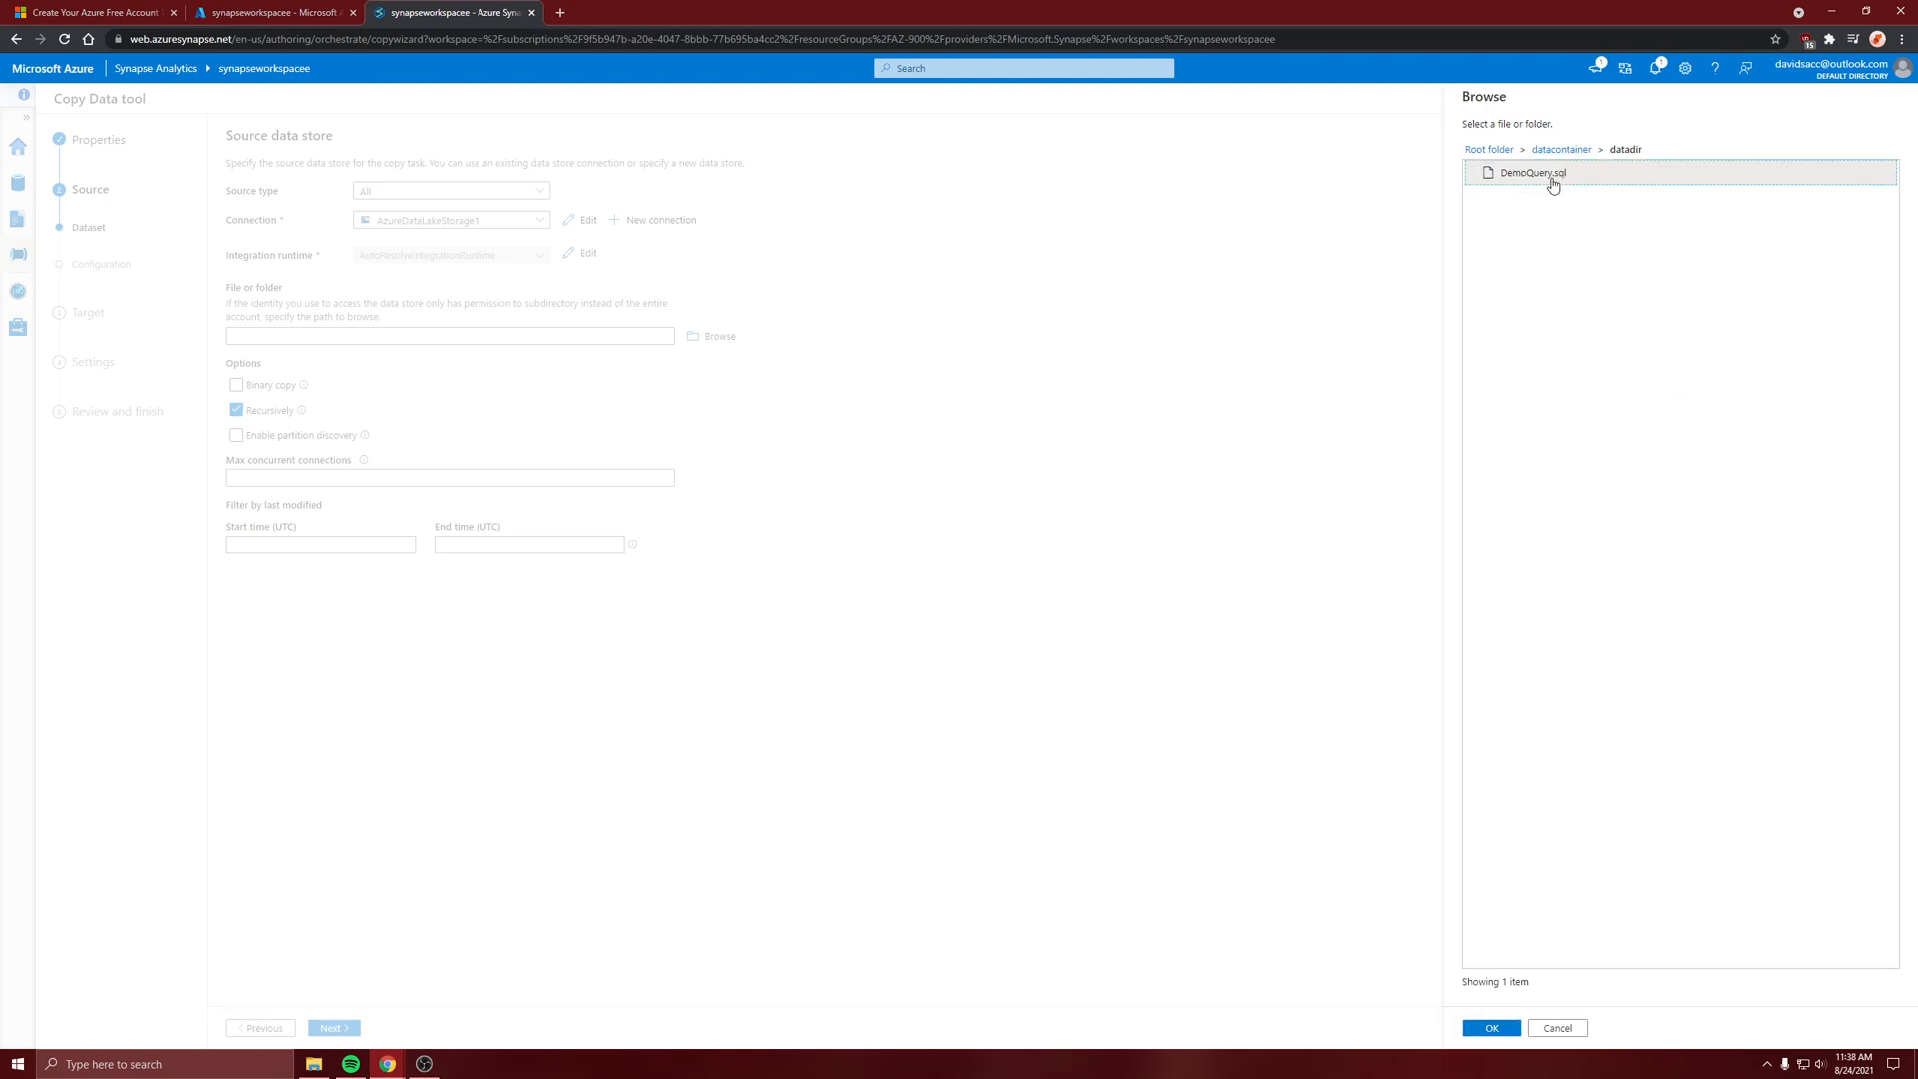
left_click(1491, 1029)
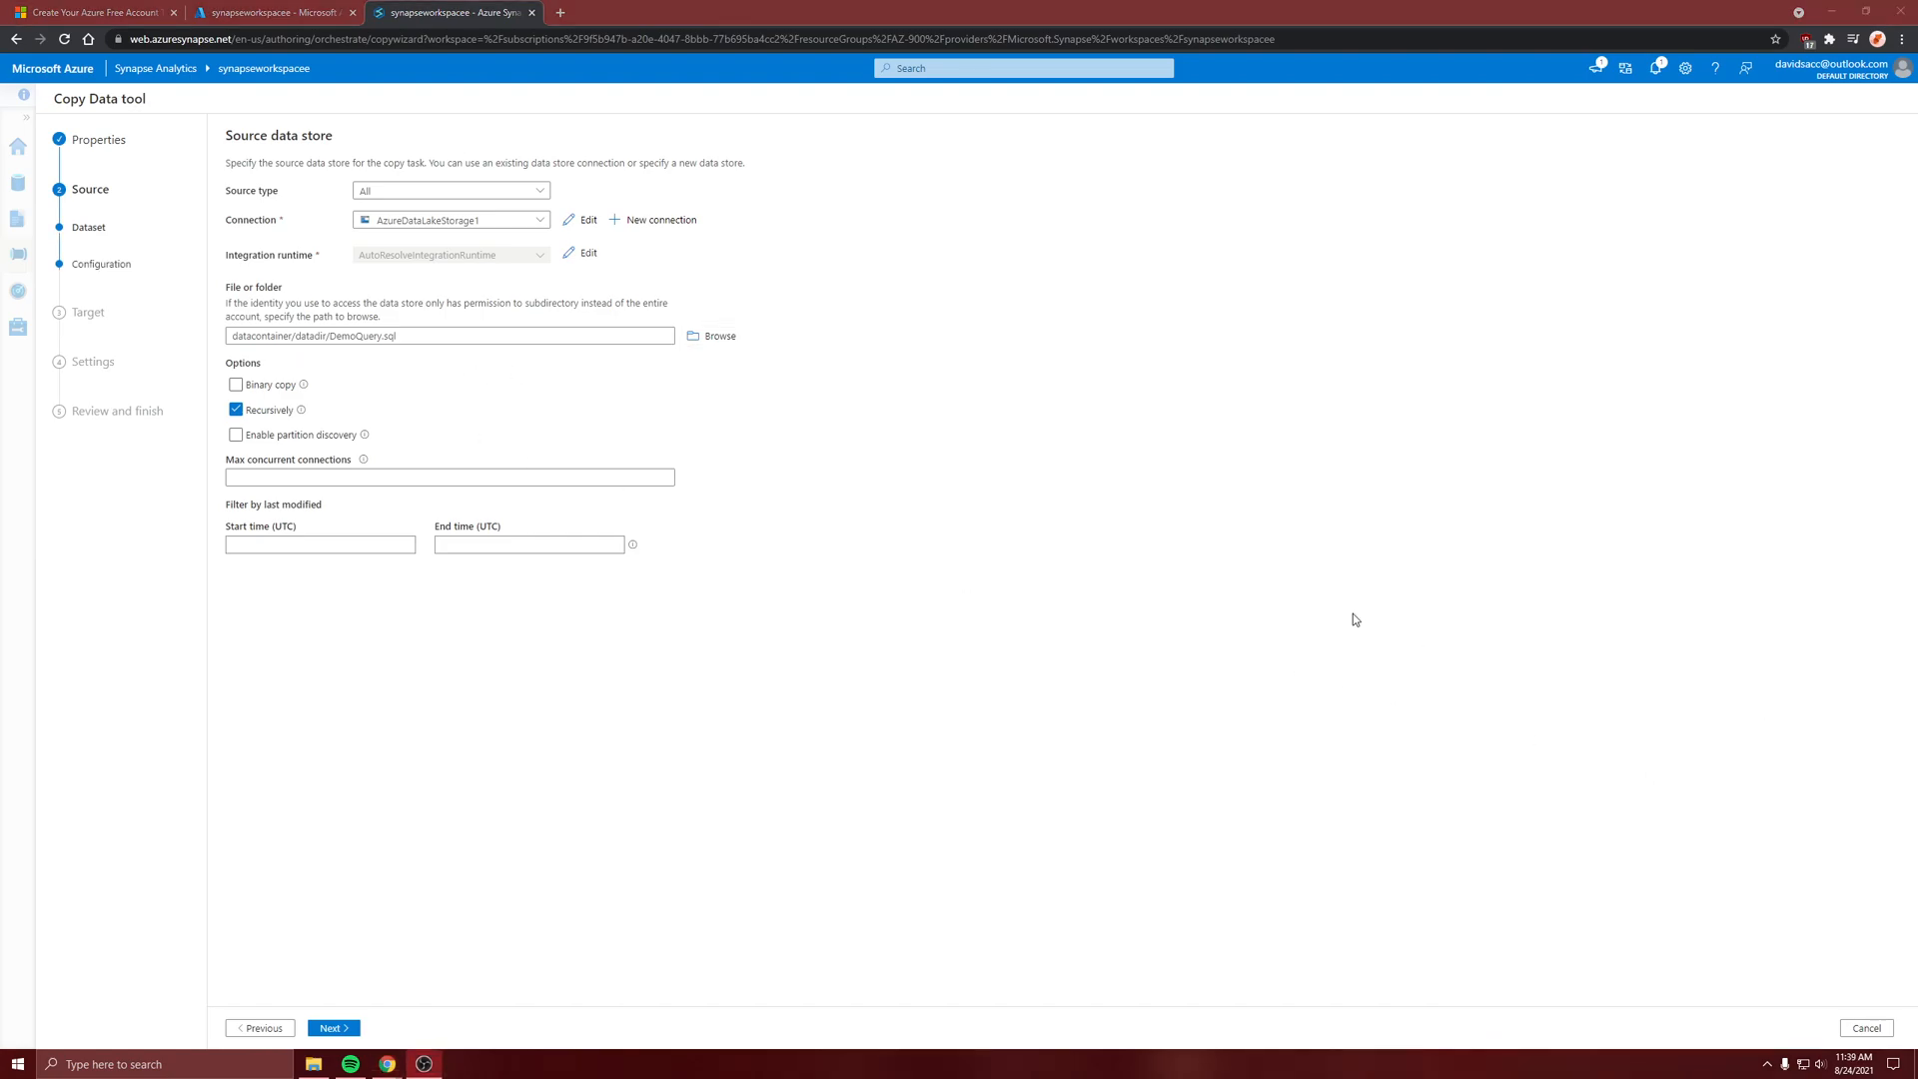
left_click(883, 464)
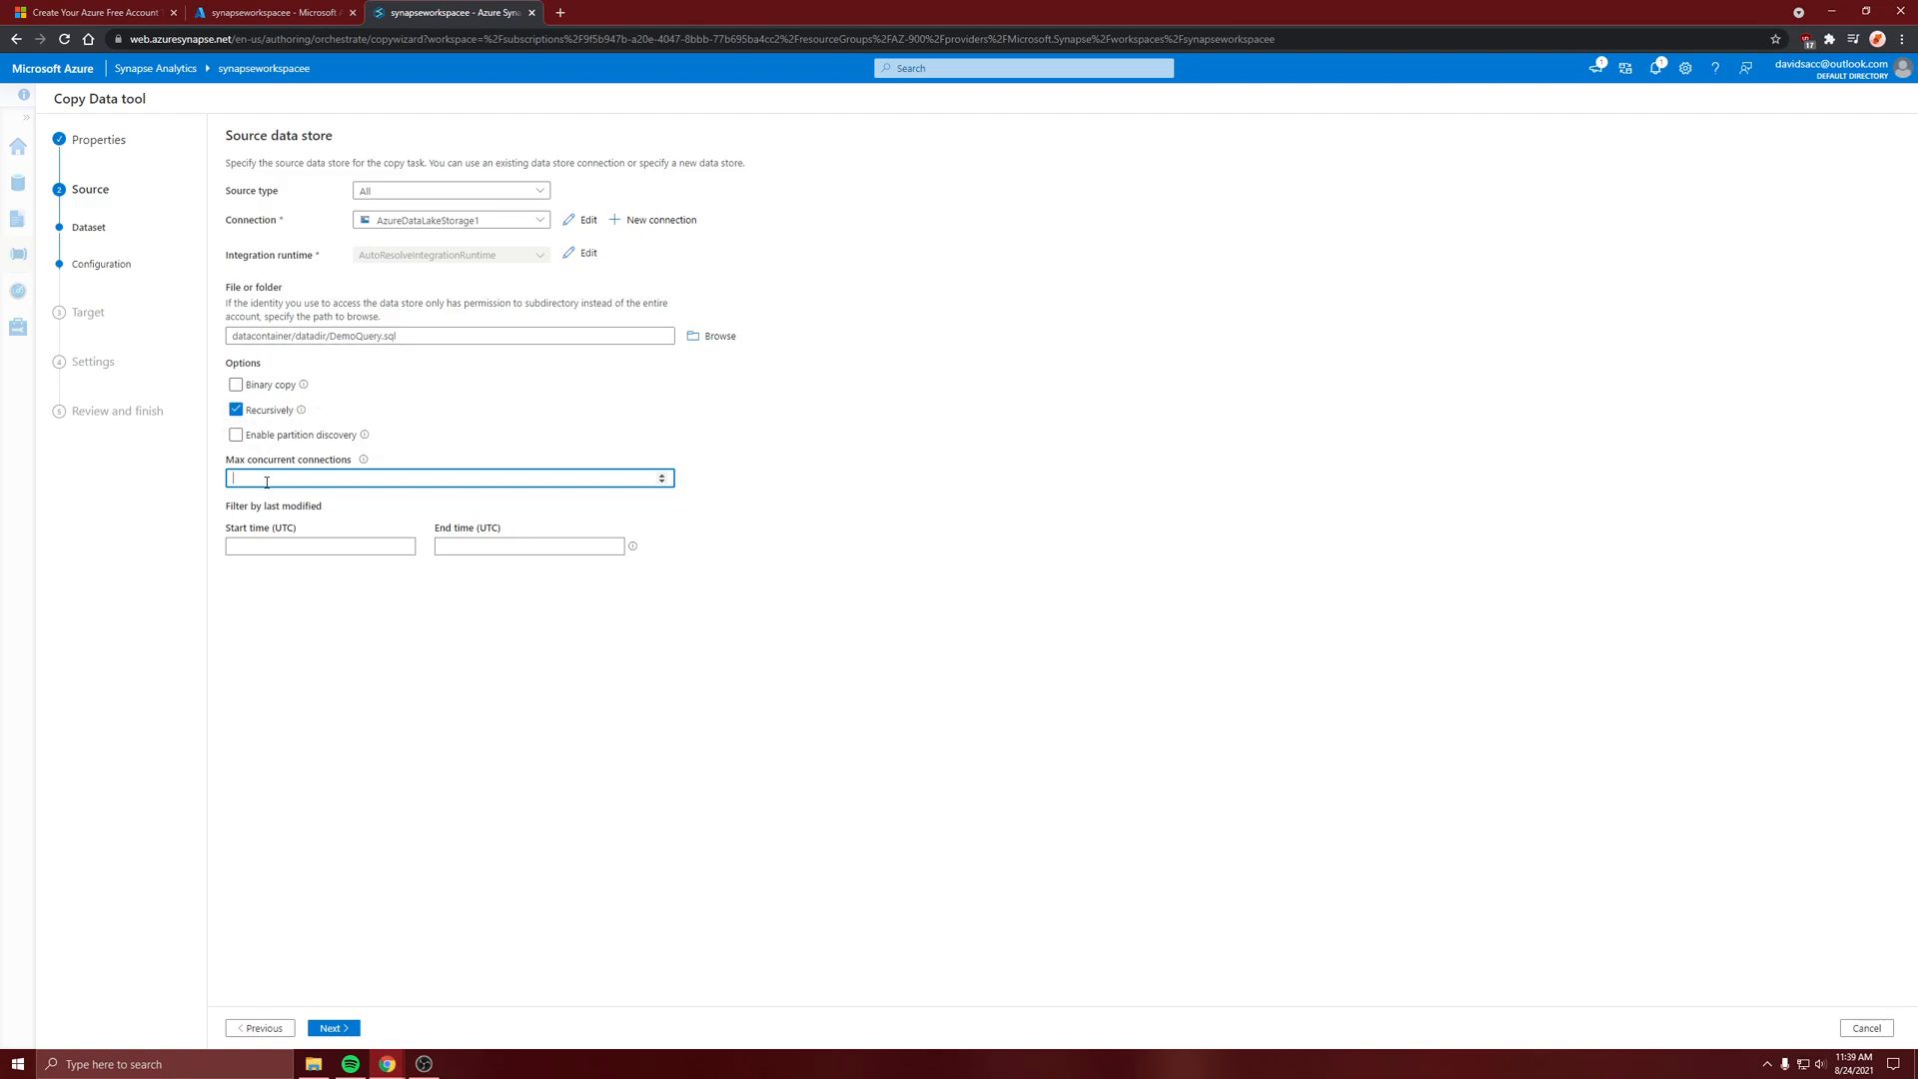
left_click(335, 1029)
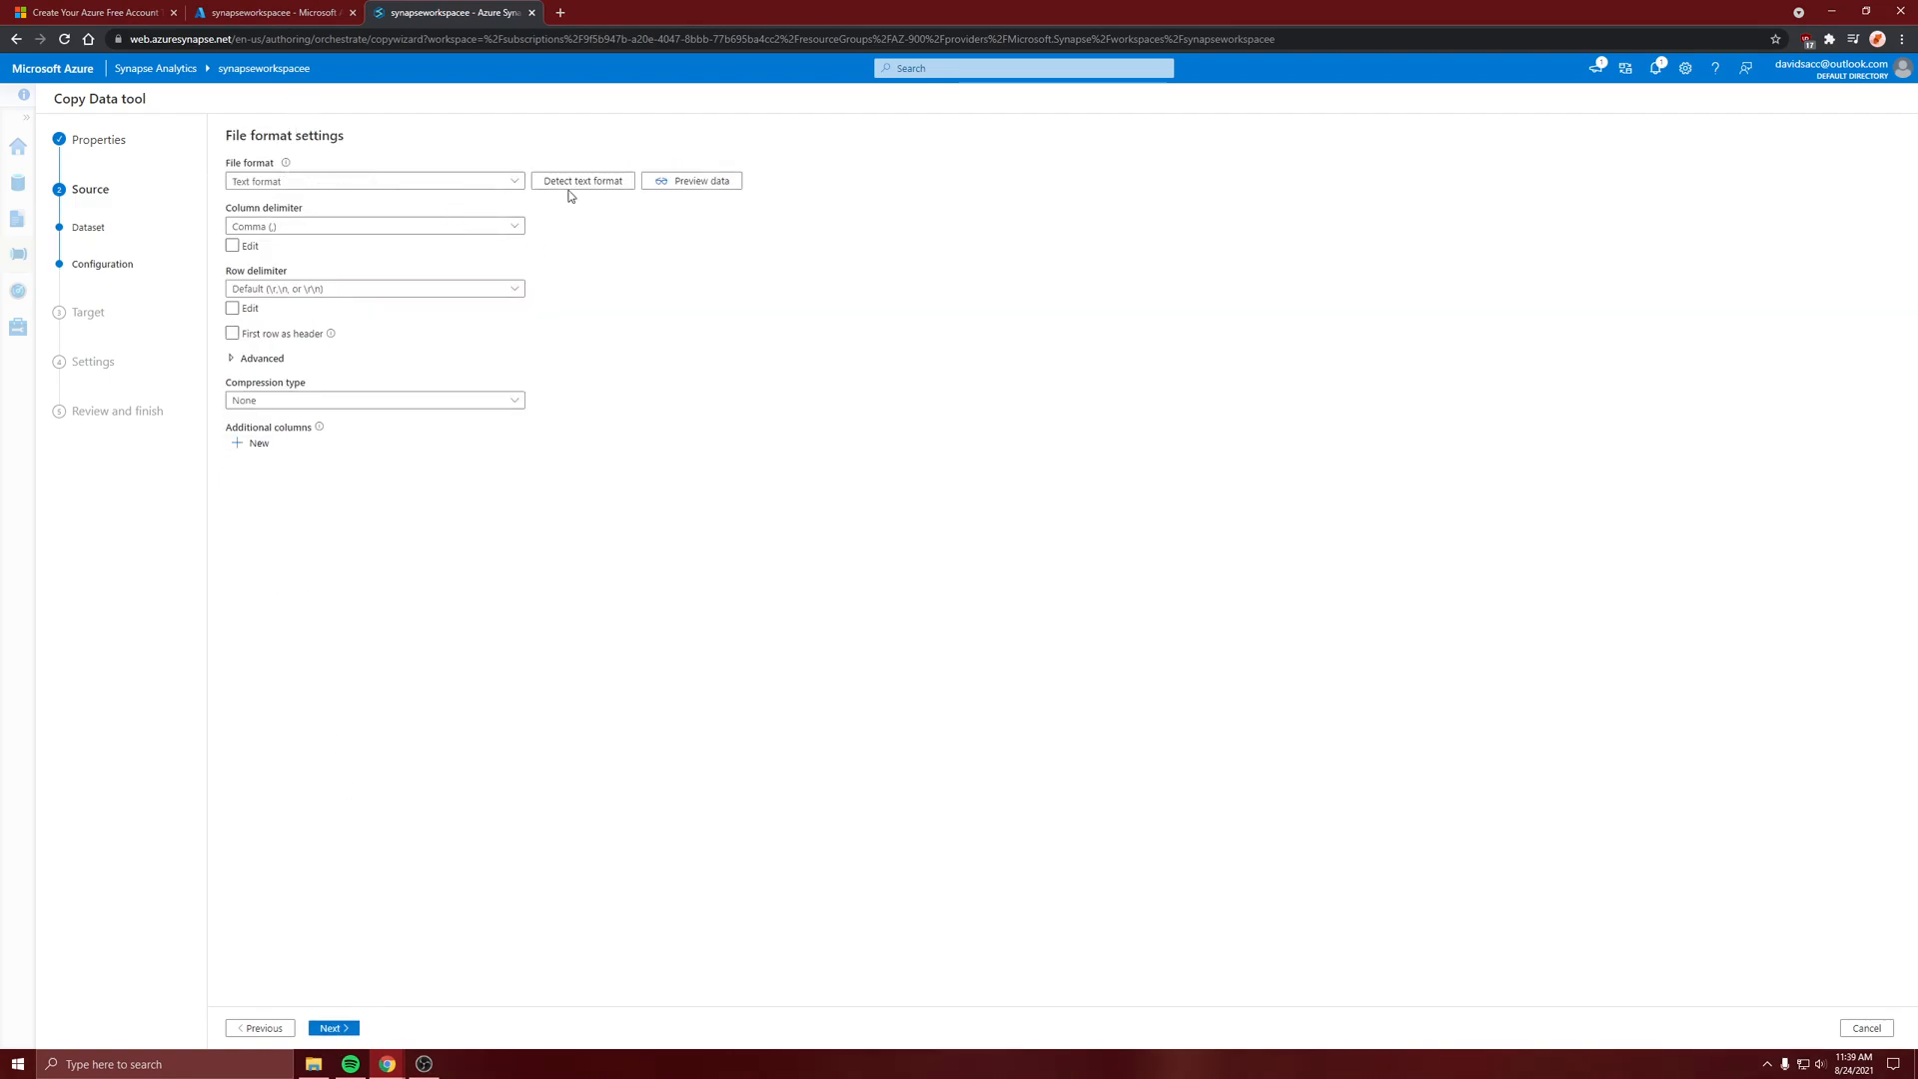
Preview the source file's data and look through its rows
left_click(683, 182)
scroll(761, 610, "down", 3)
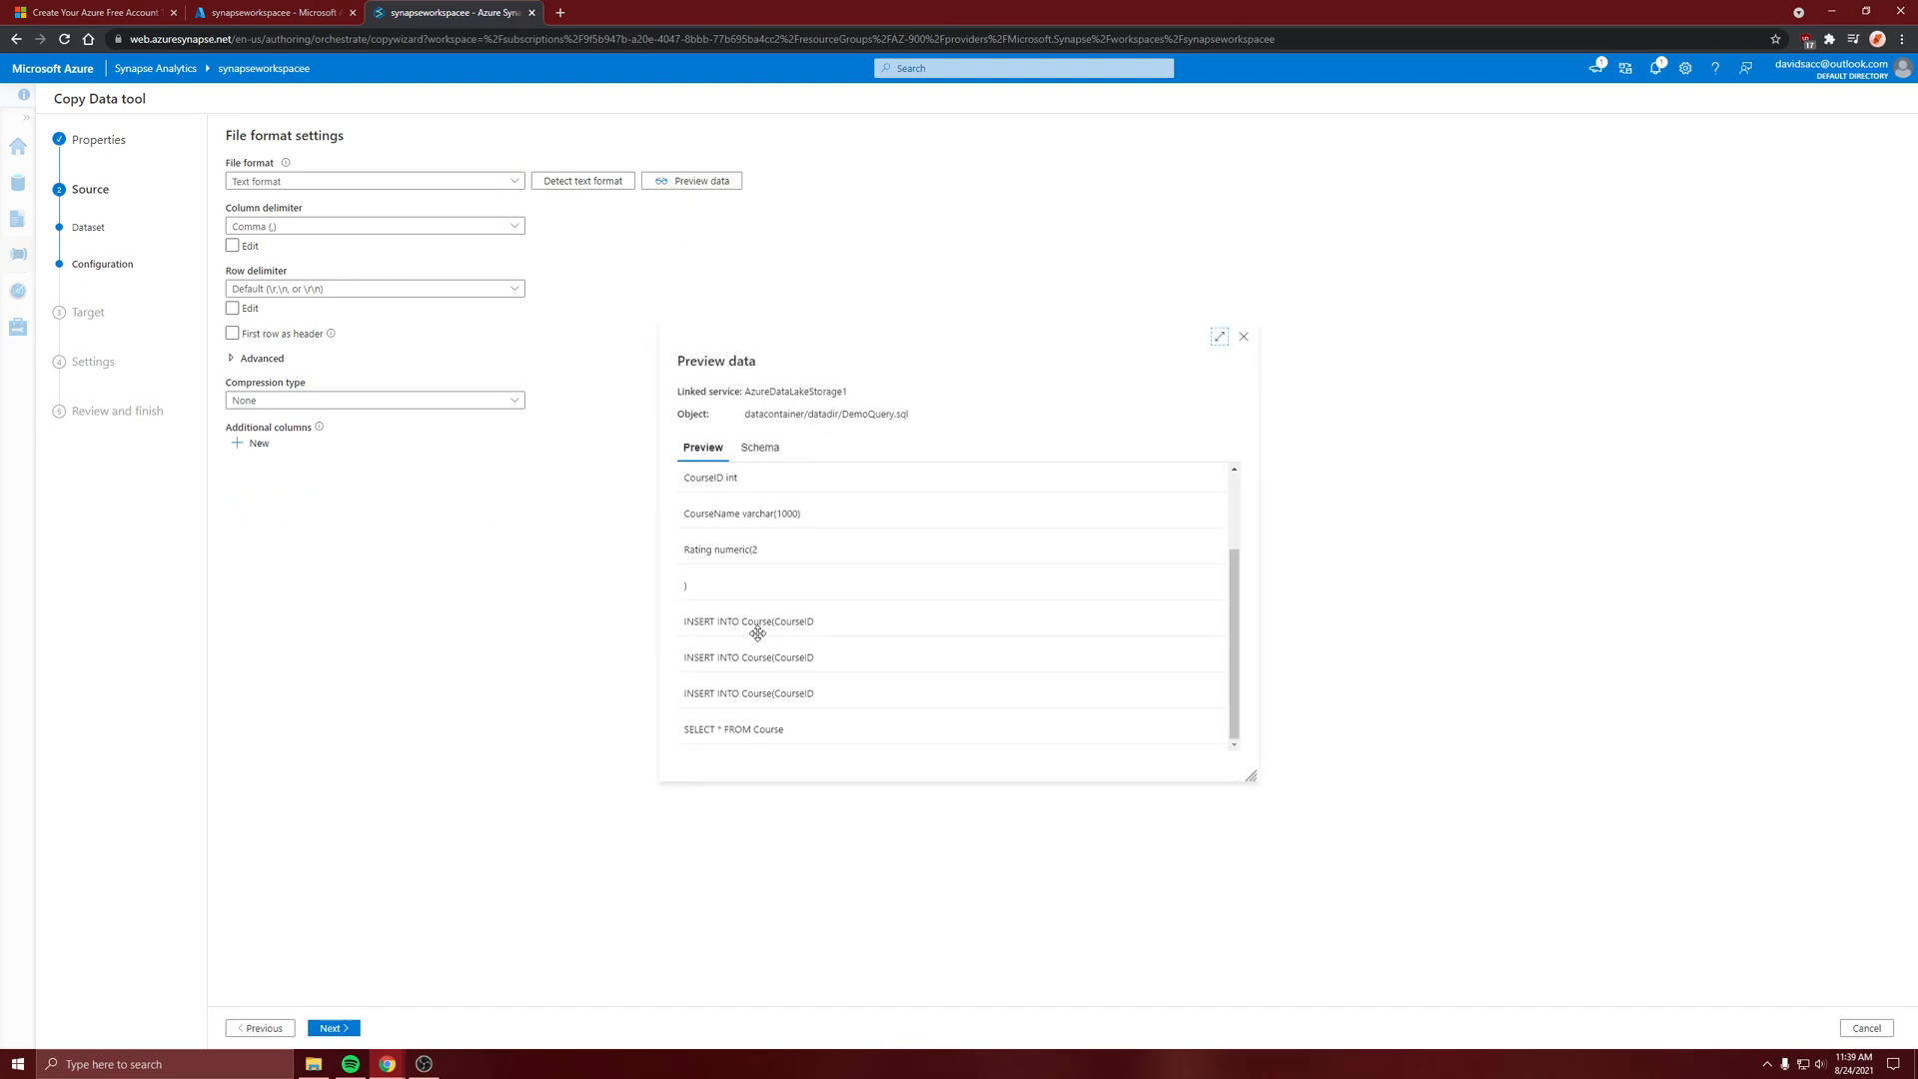
scroll(754, 595, "up", 2)
scroll(759, 609, "down", 2)
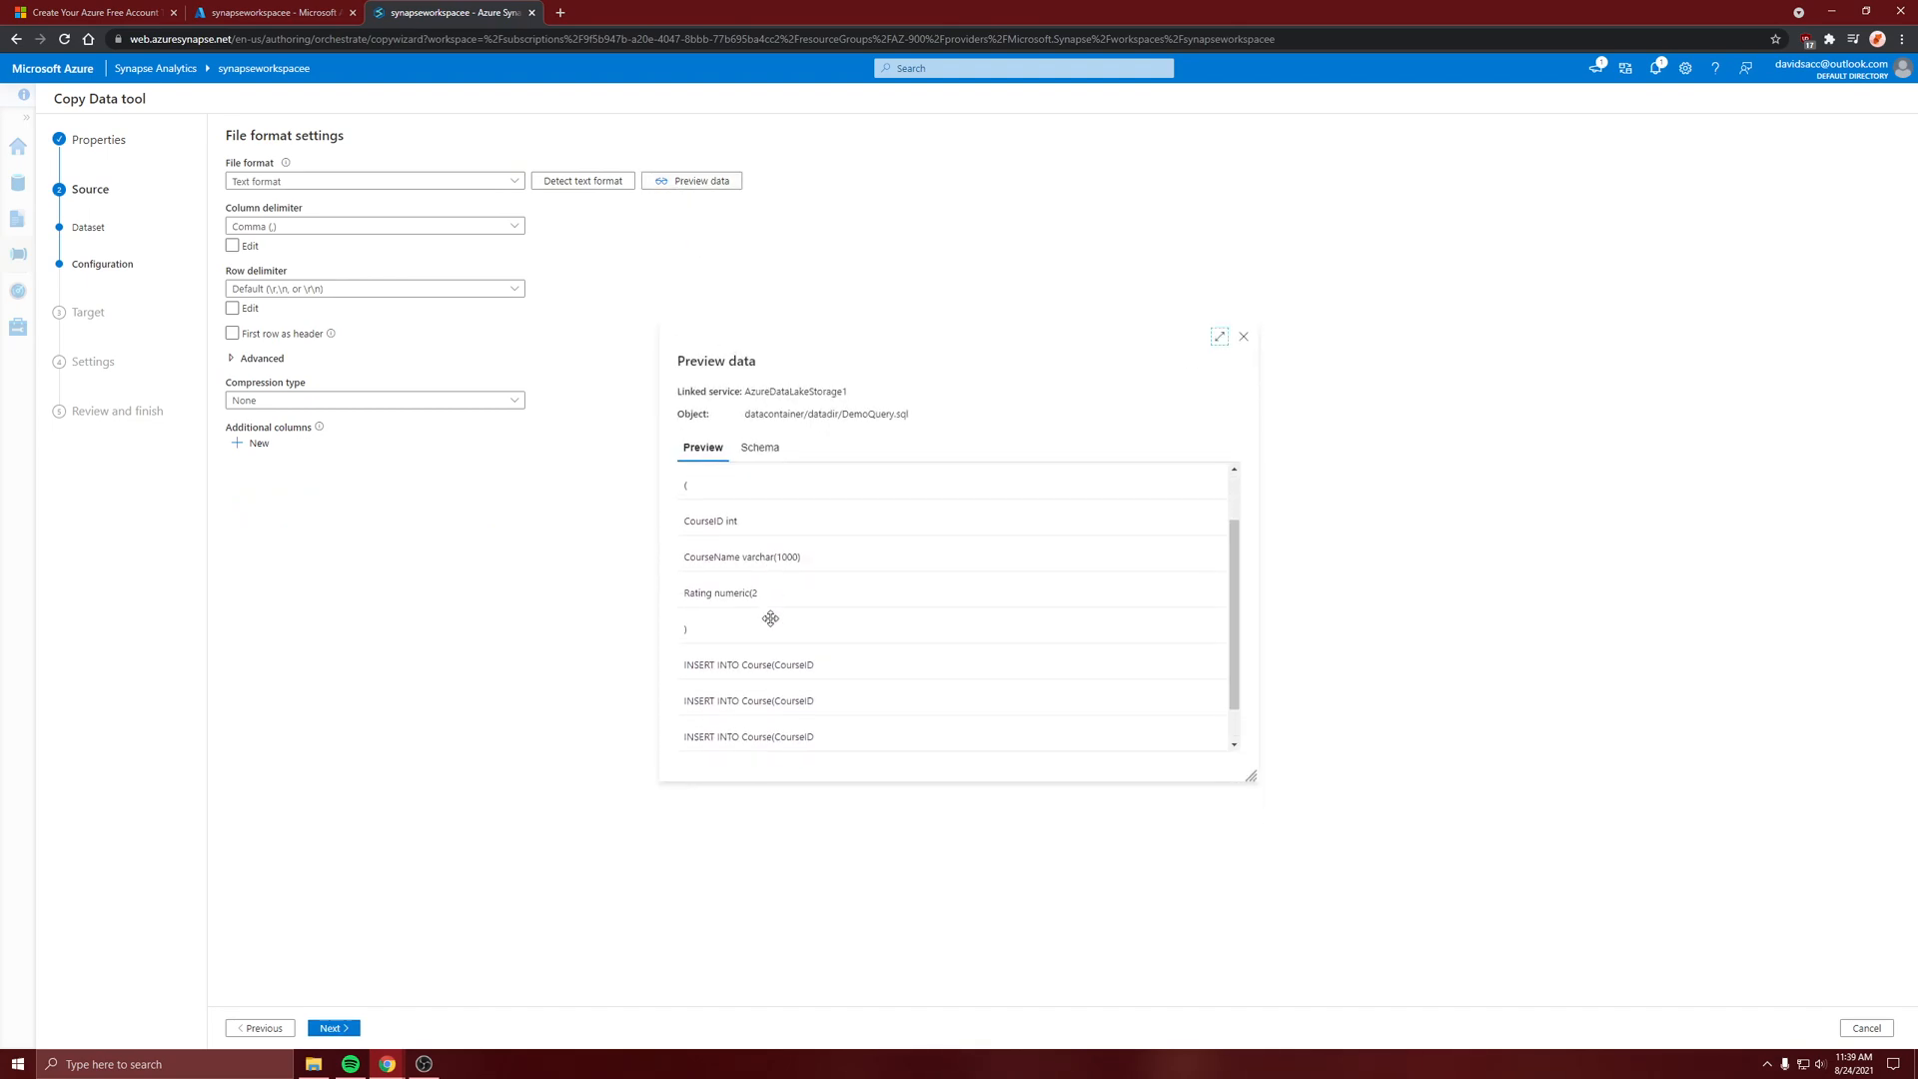
scroll(752, 604, "up", 3)
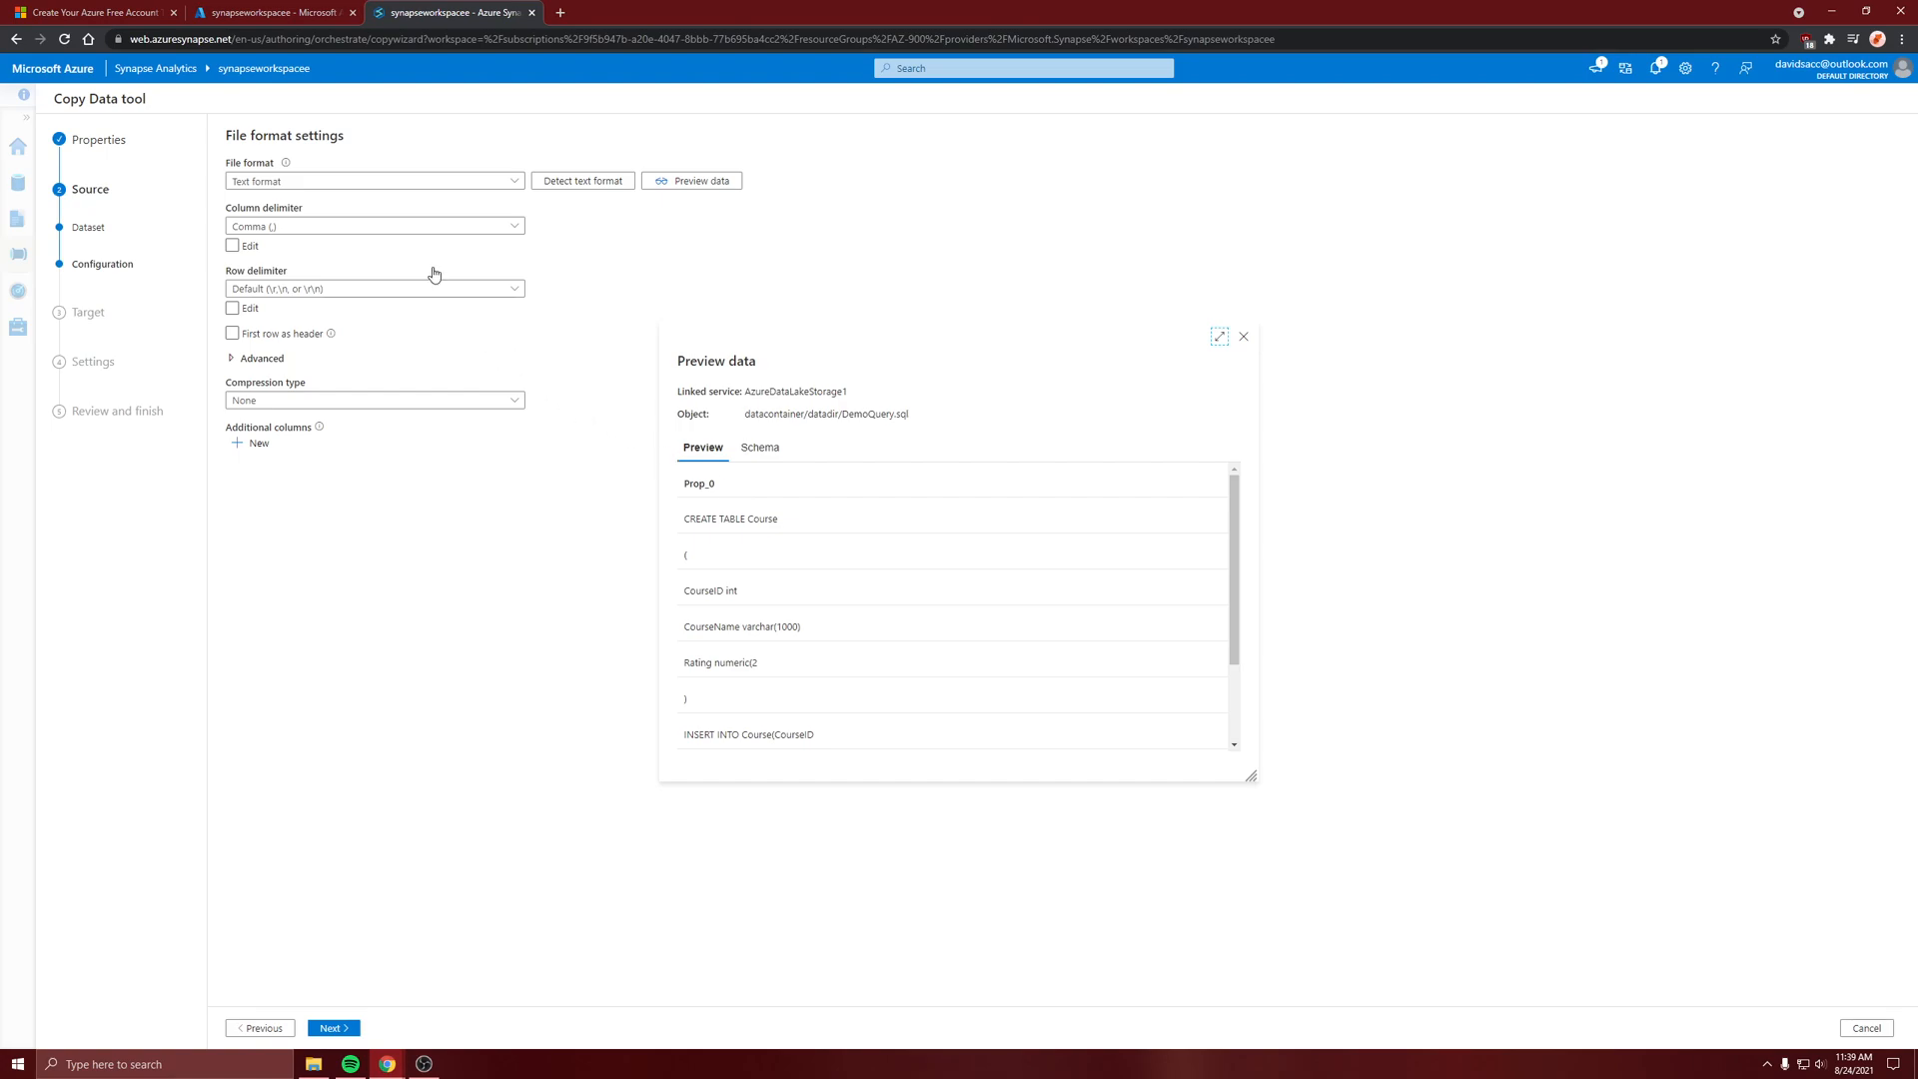
Continue to the destination data store and start a new connection of the Azure Synapse Analytics type
left_click(338, 1025)
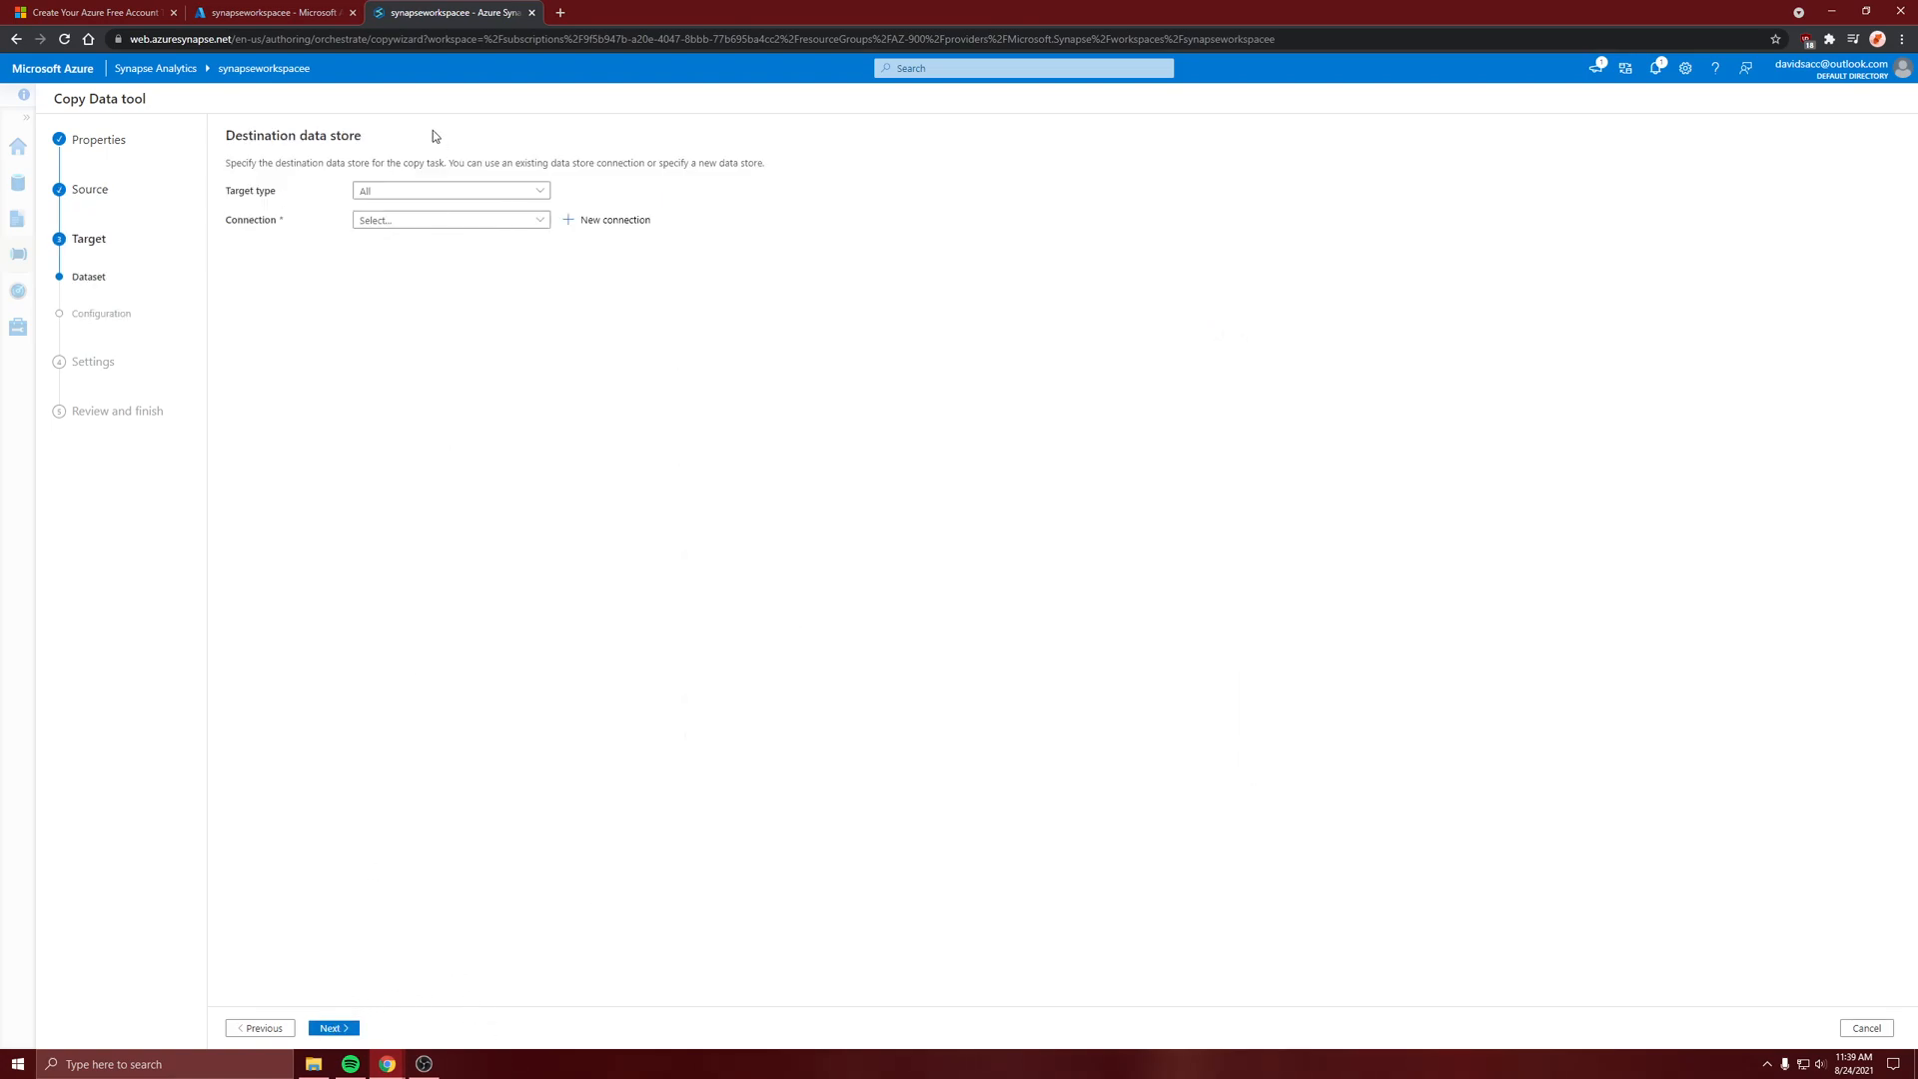
left_click(445, 222)
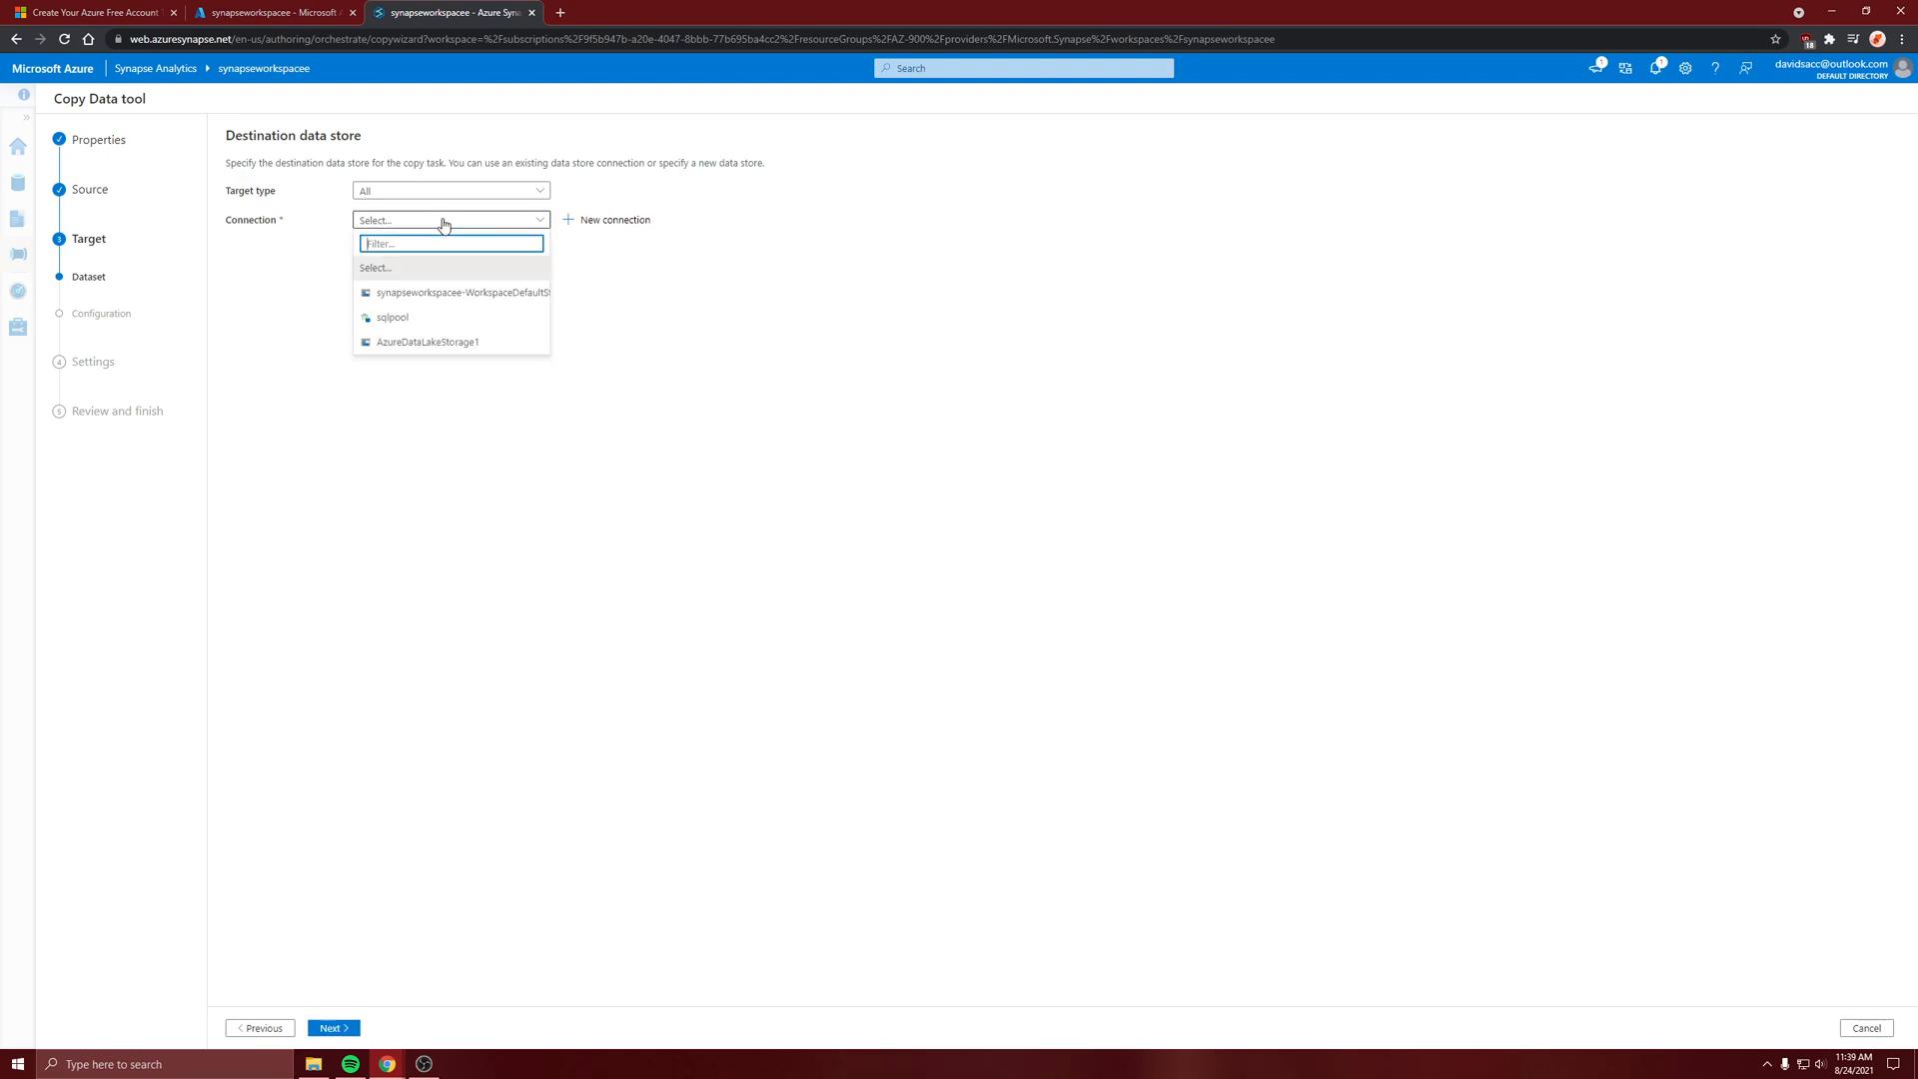
left_click(613, 220)
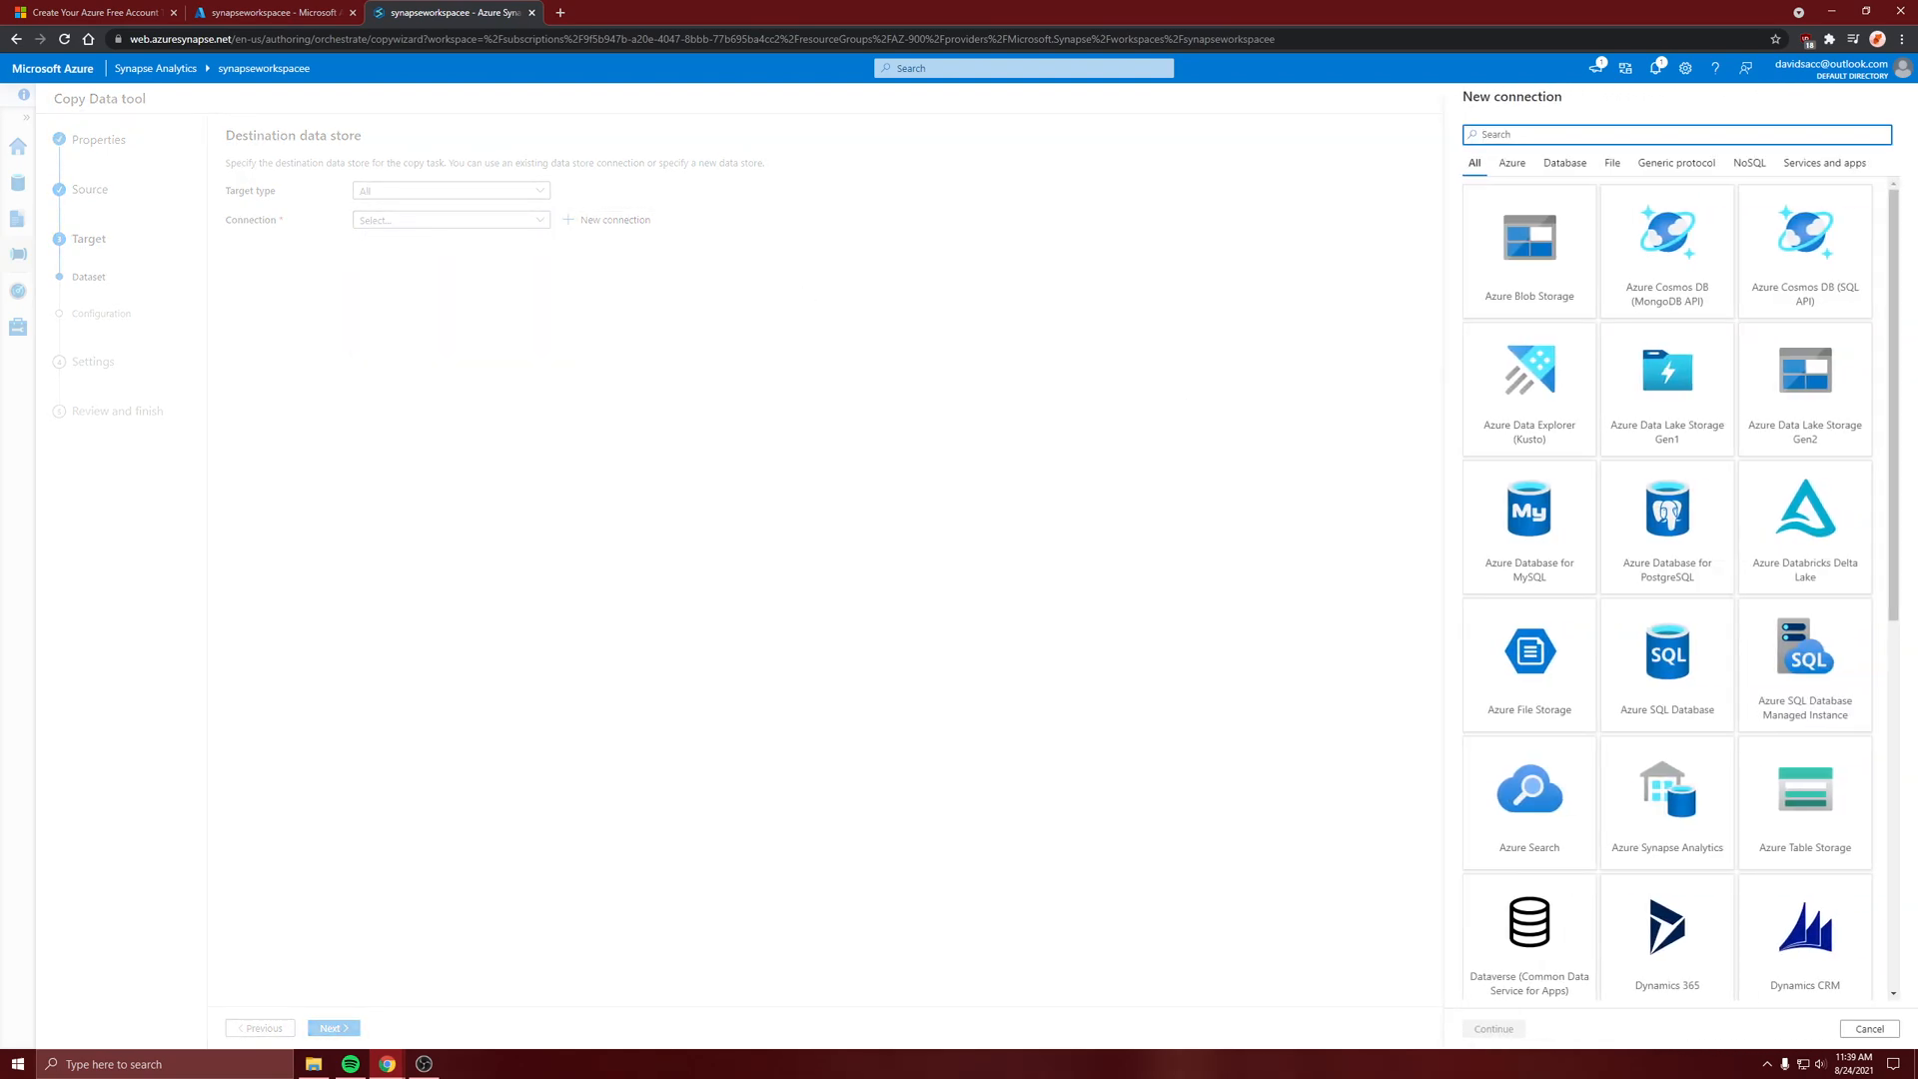
key("alt+Tab")
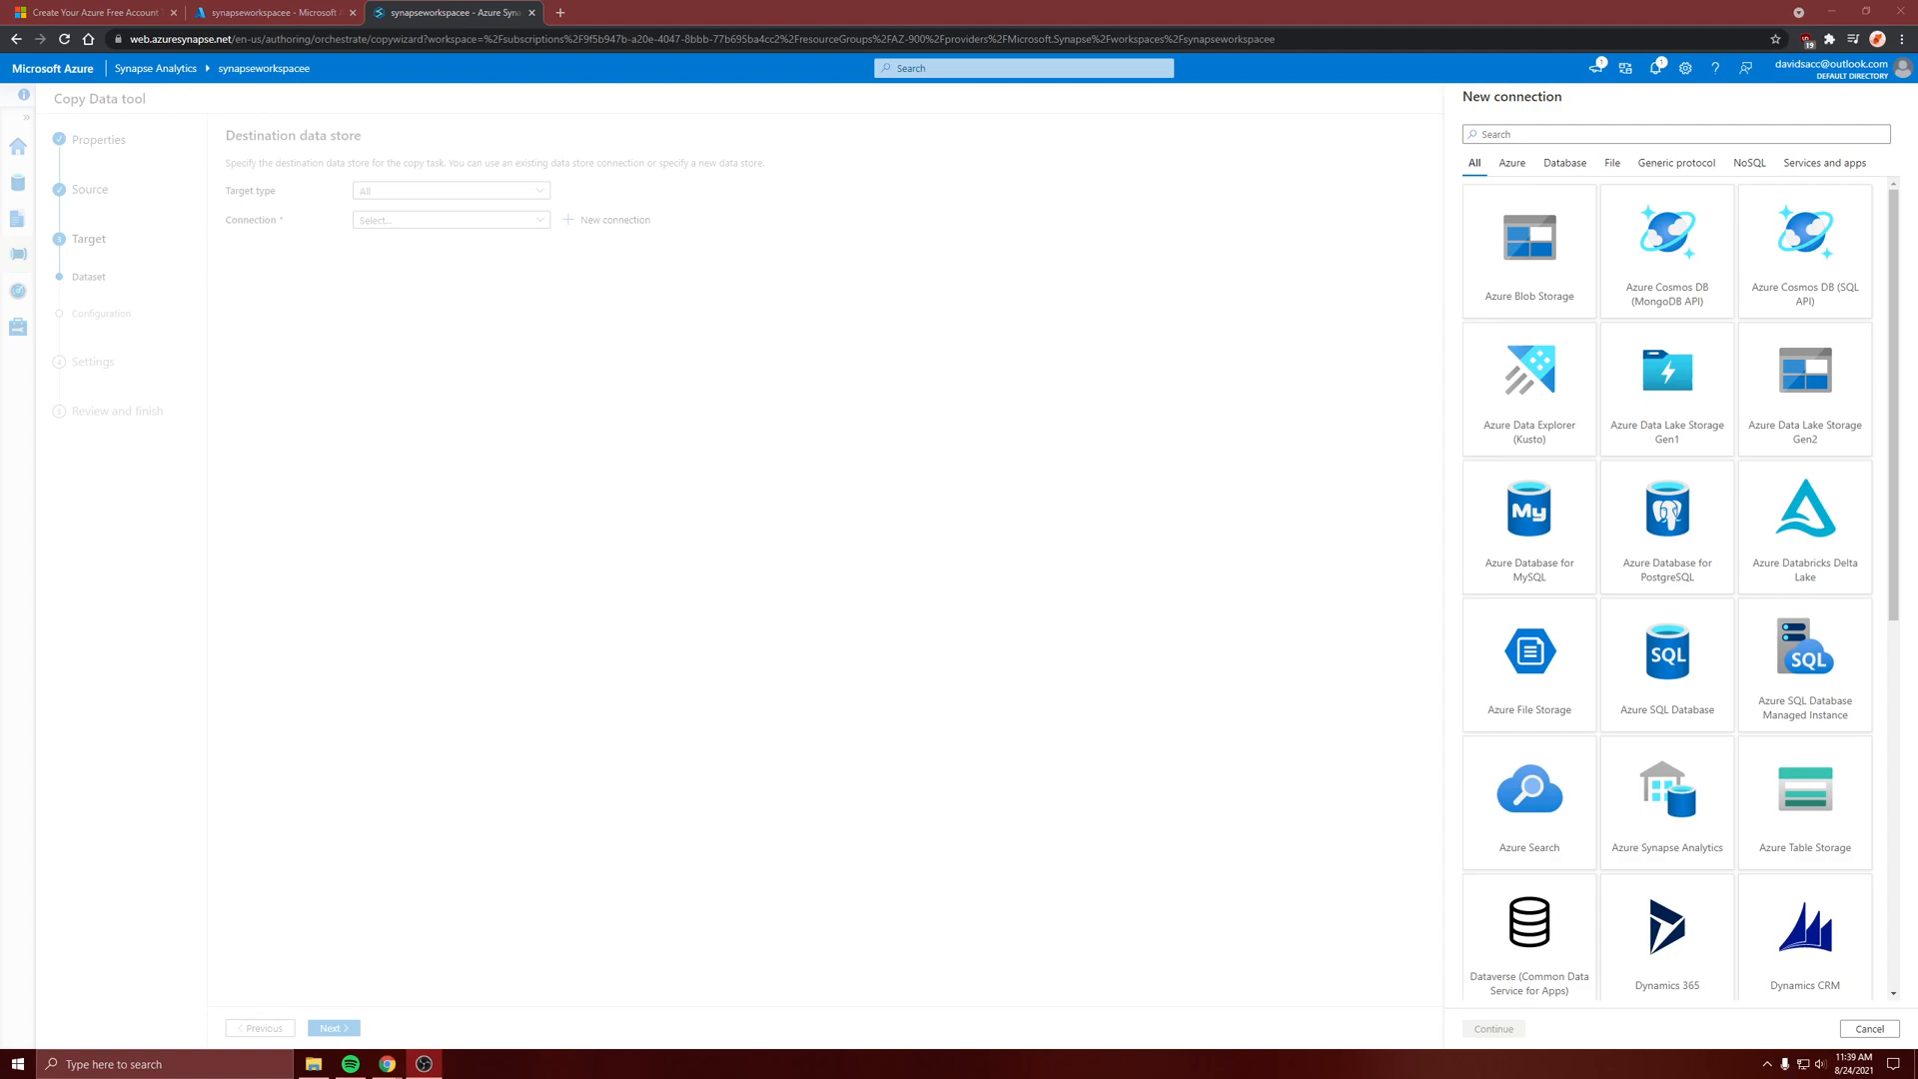
left_click(1512, 163)
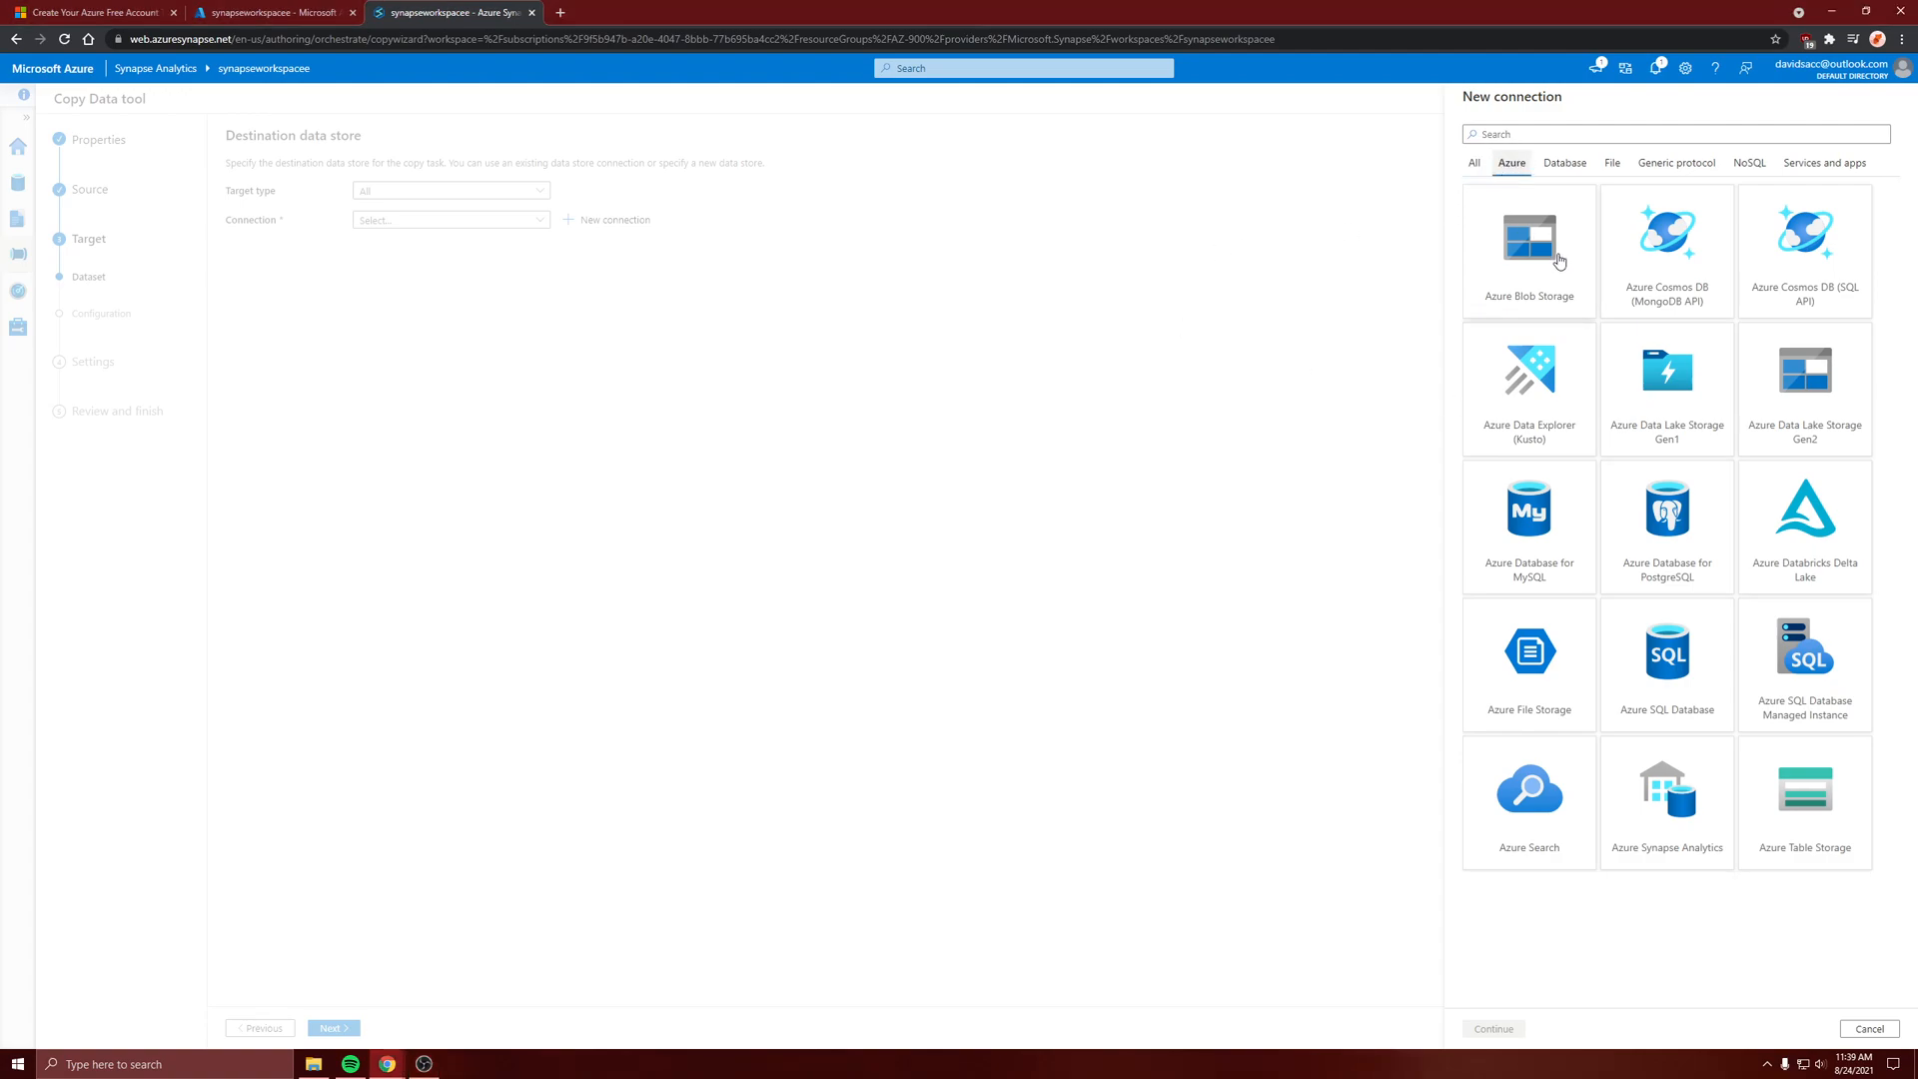
left_click(1681, 849)
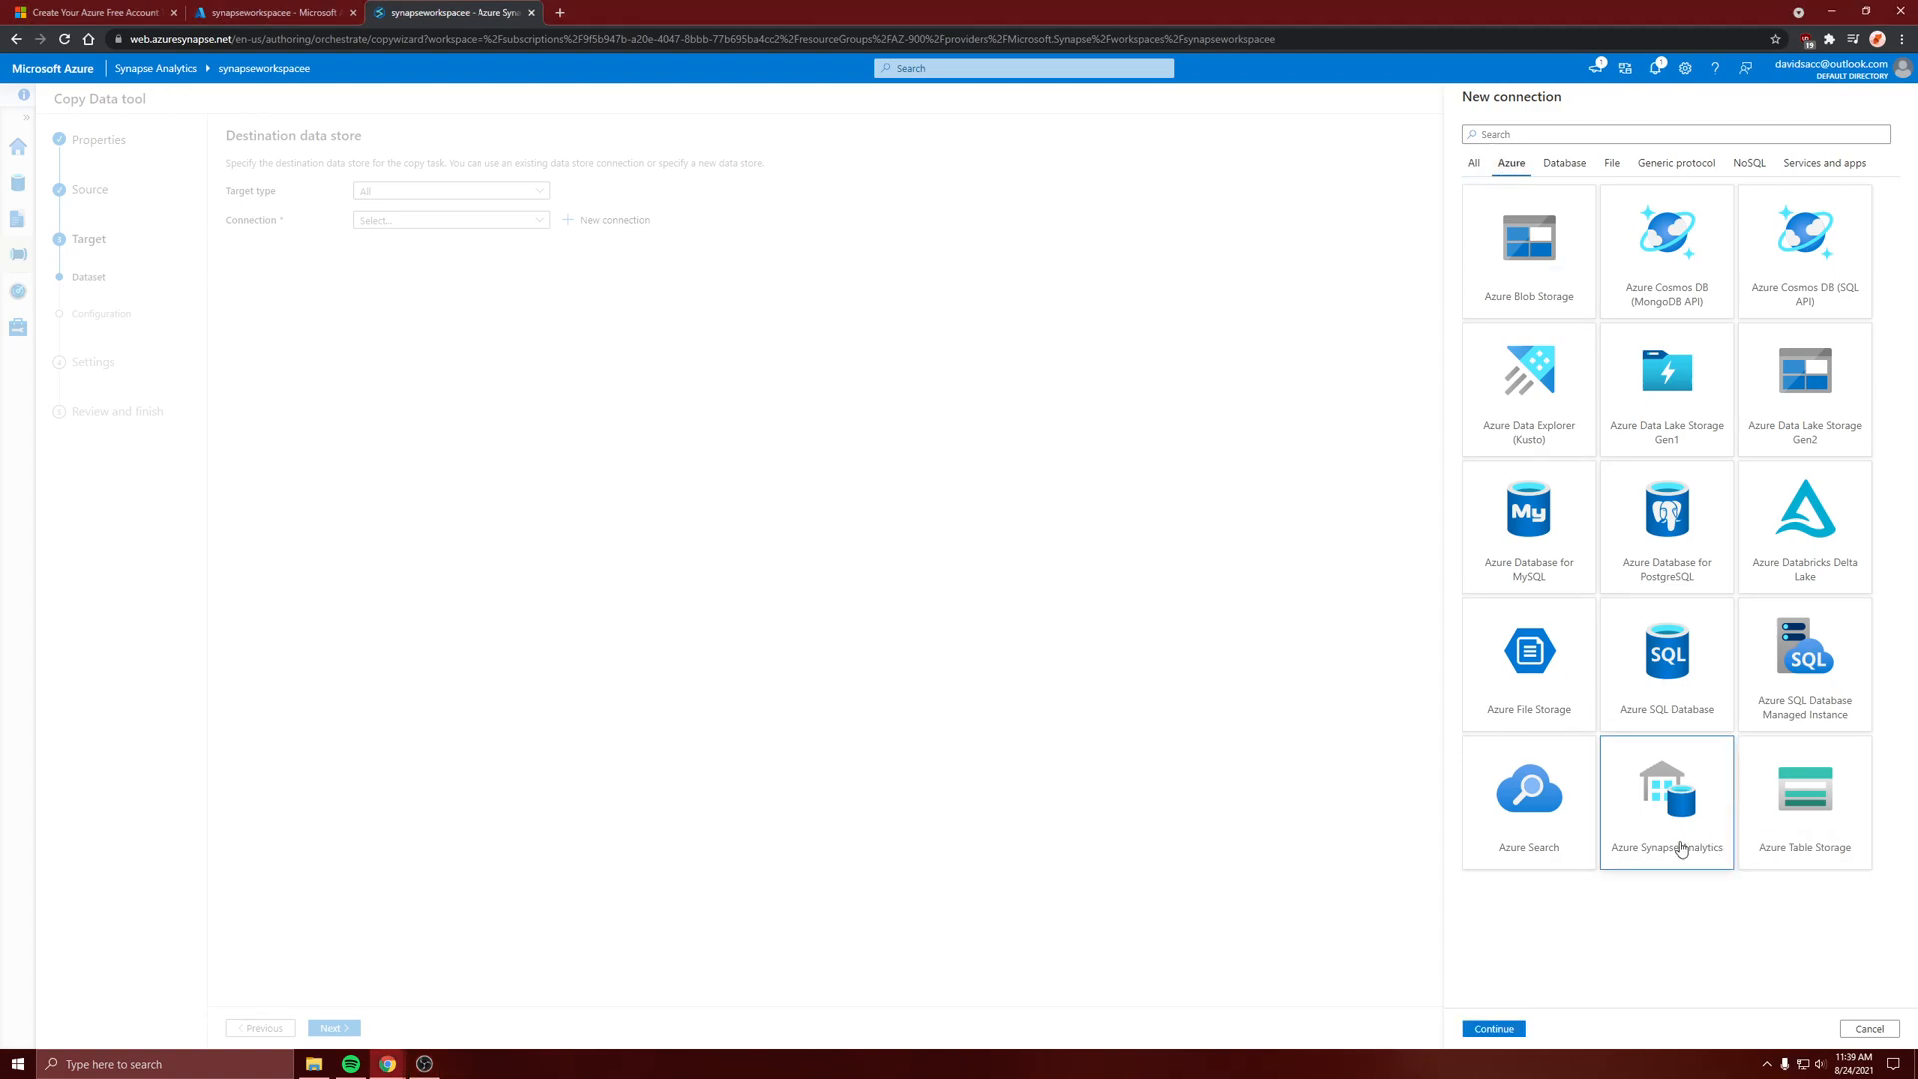
left_click(1510, 1029)
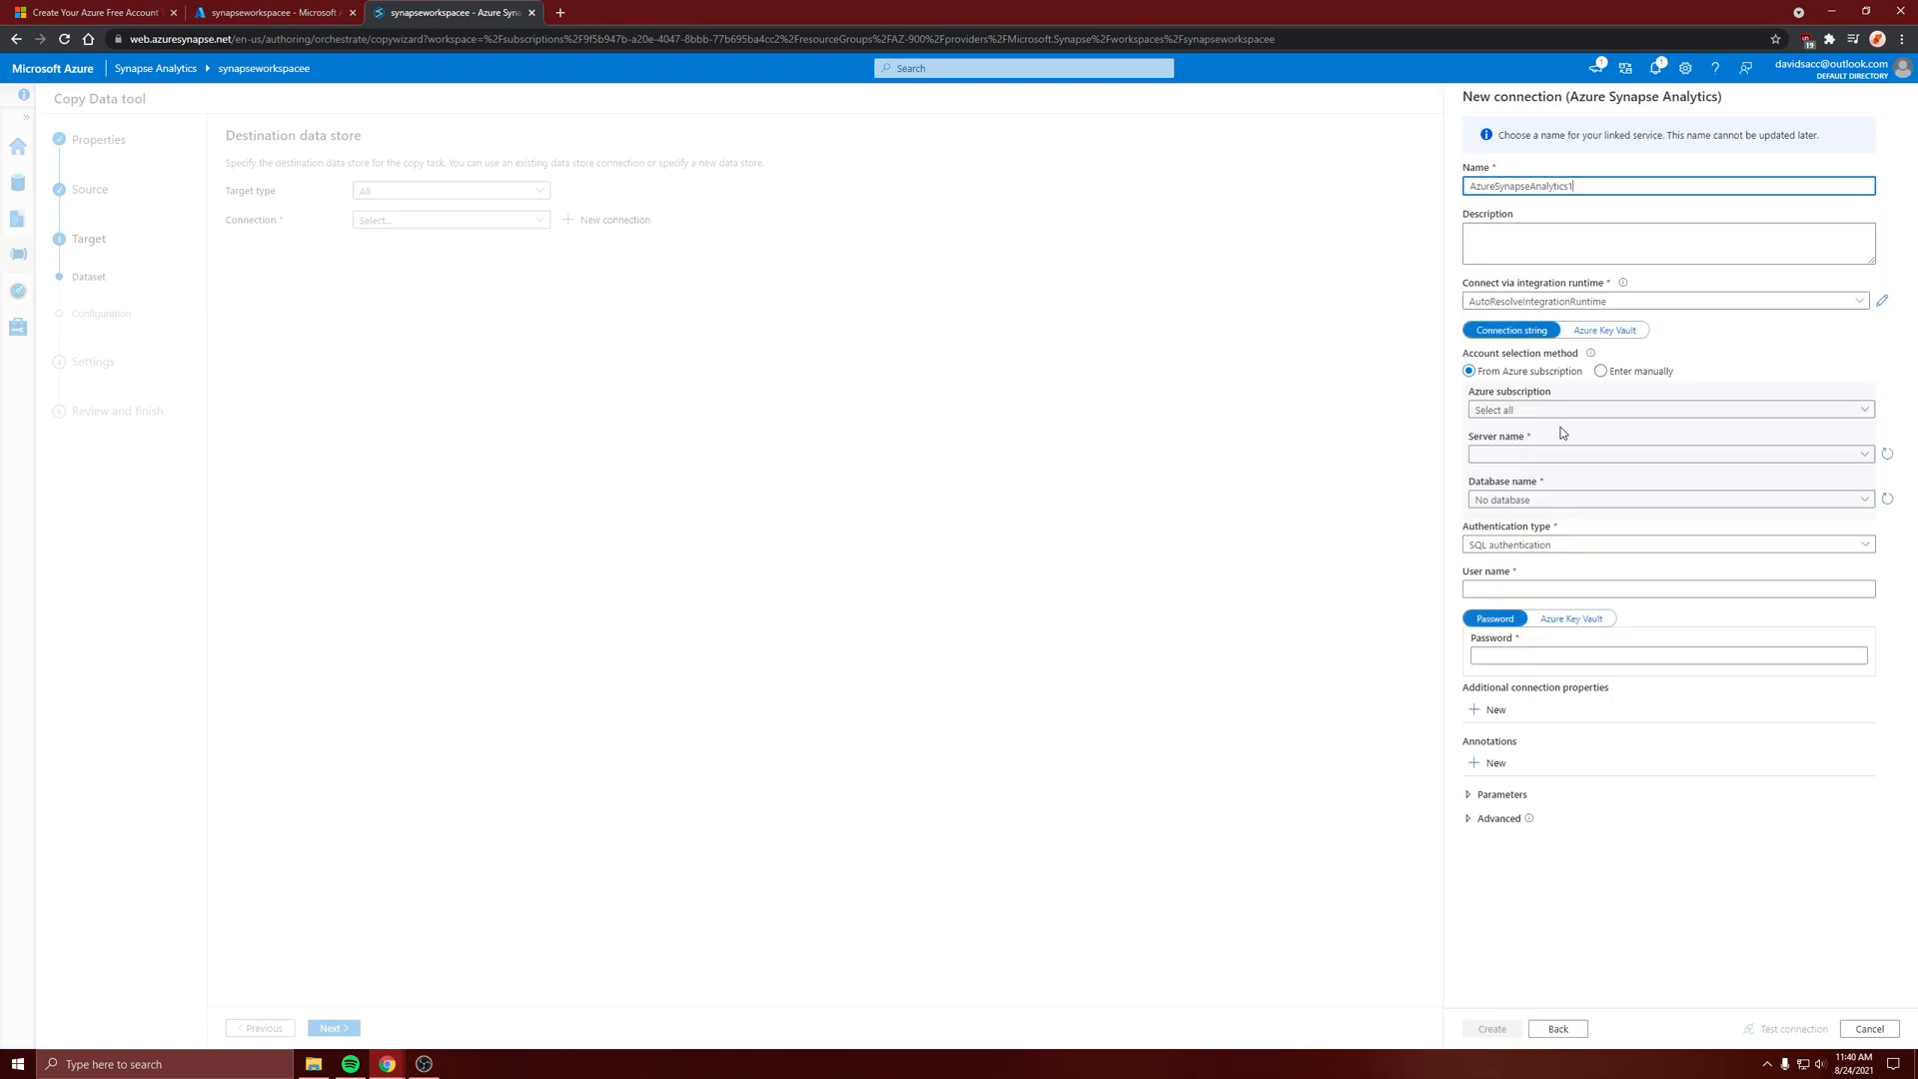
Point the connection to the Azure for Students ($100) subscription, the synapseworkspacee server and the sqlpool database
left_click(1538, 410)
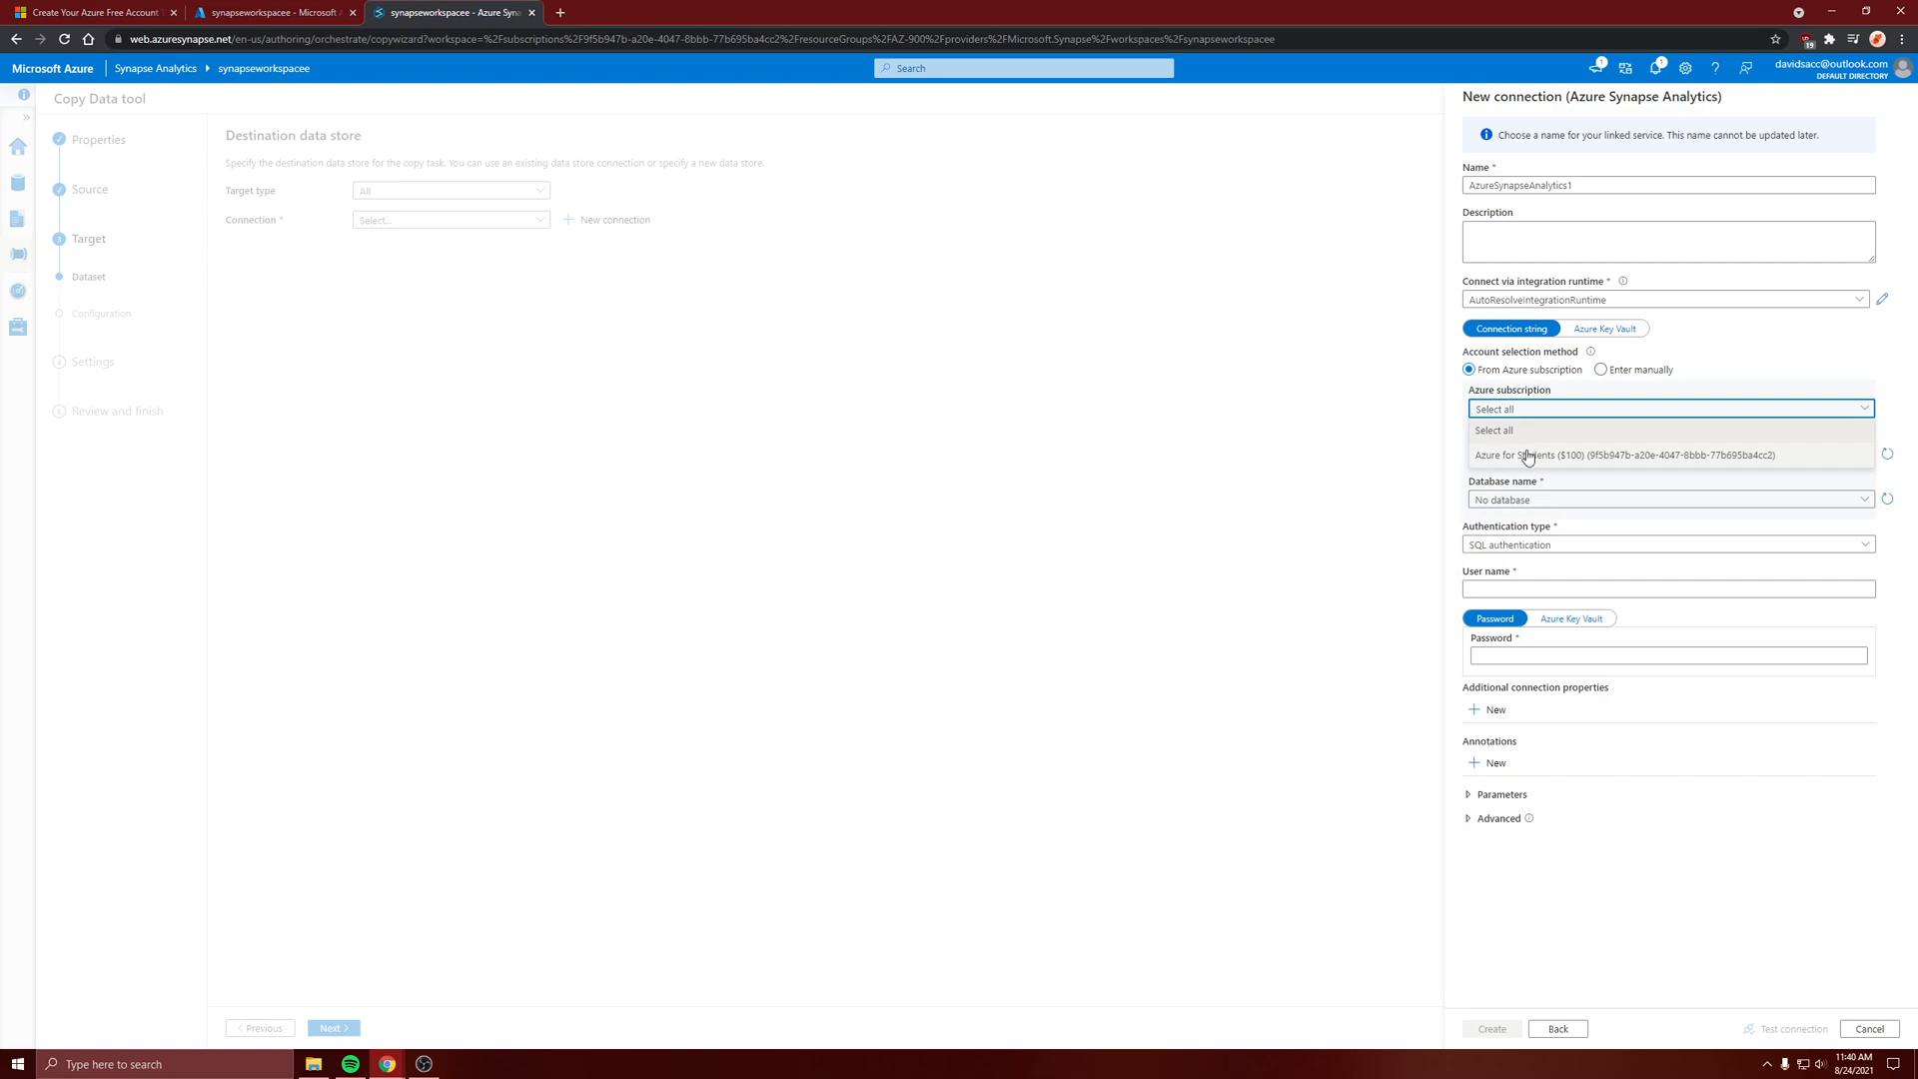
left_click(1527, 454)
left_click(1530, 455)
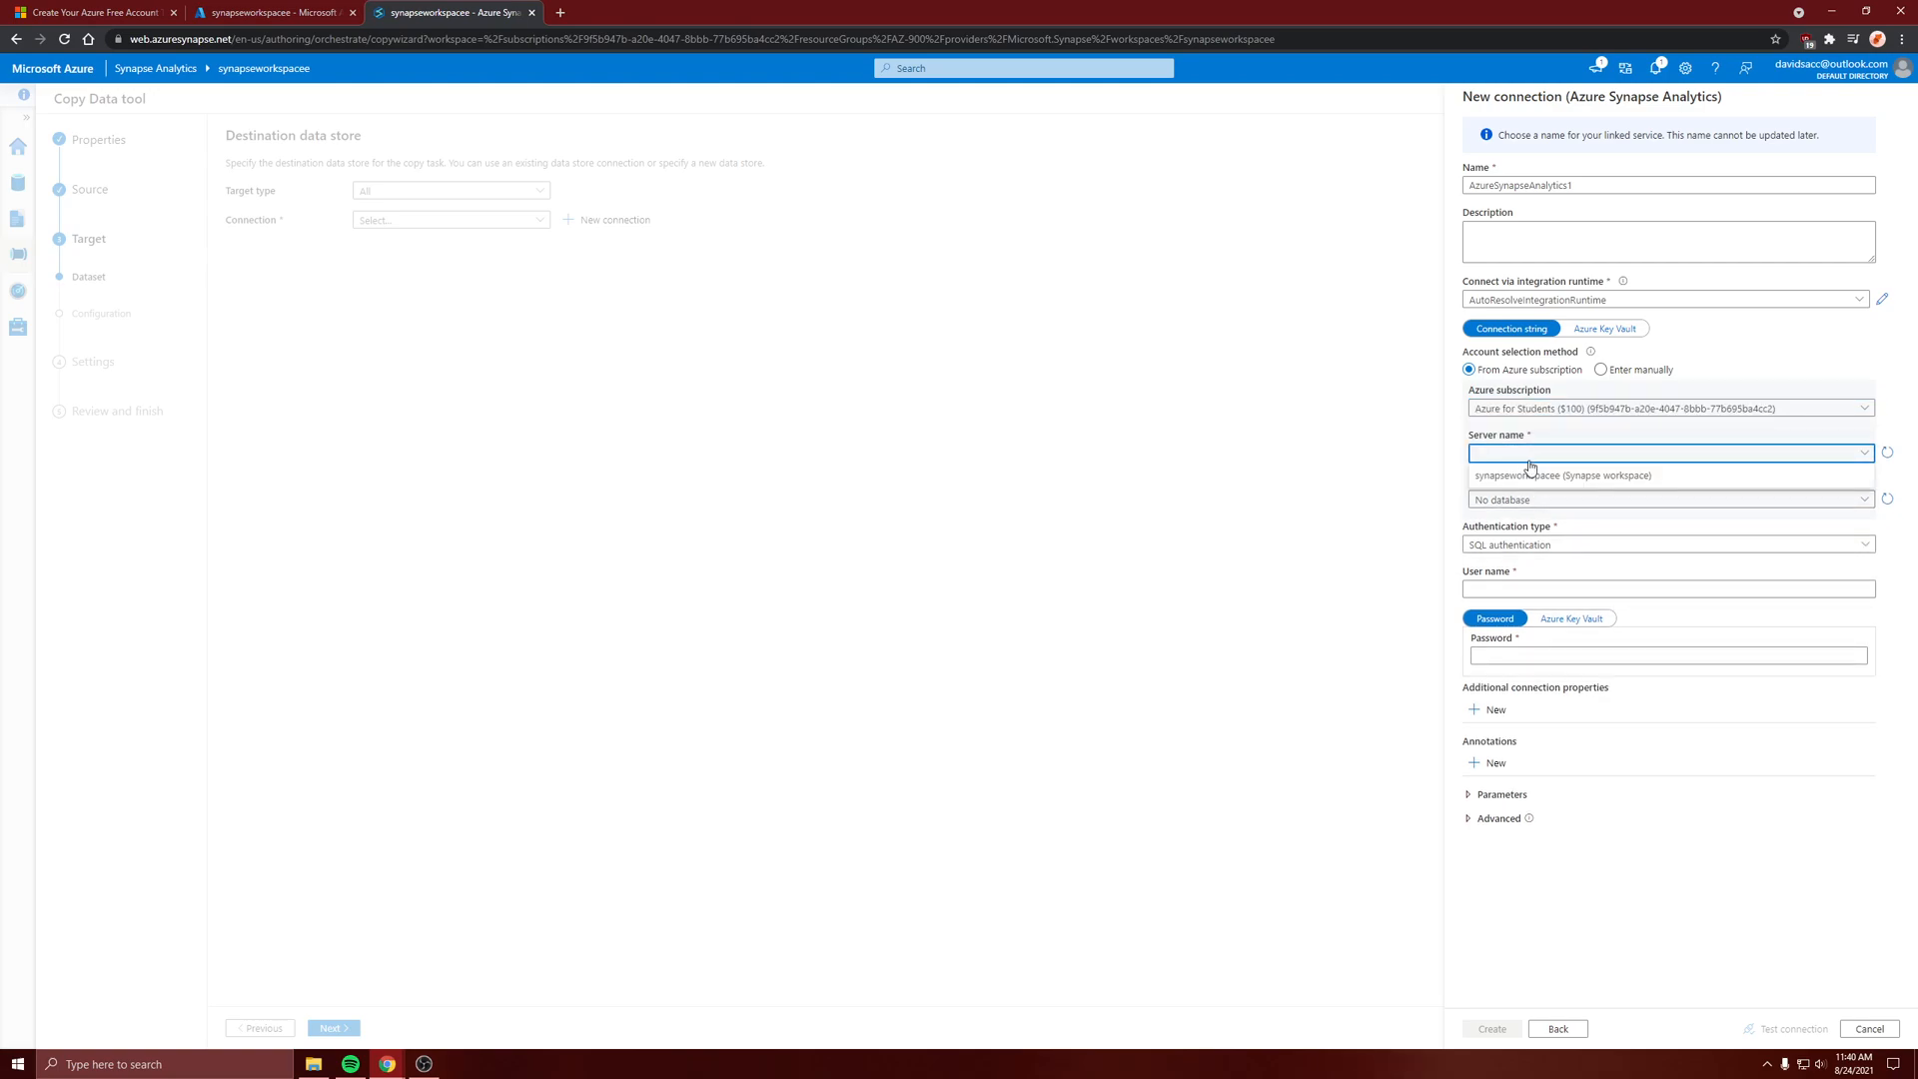
left_click(1539, 476)
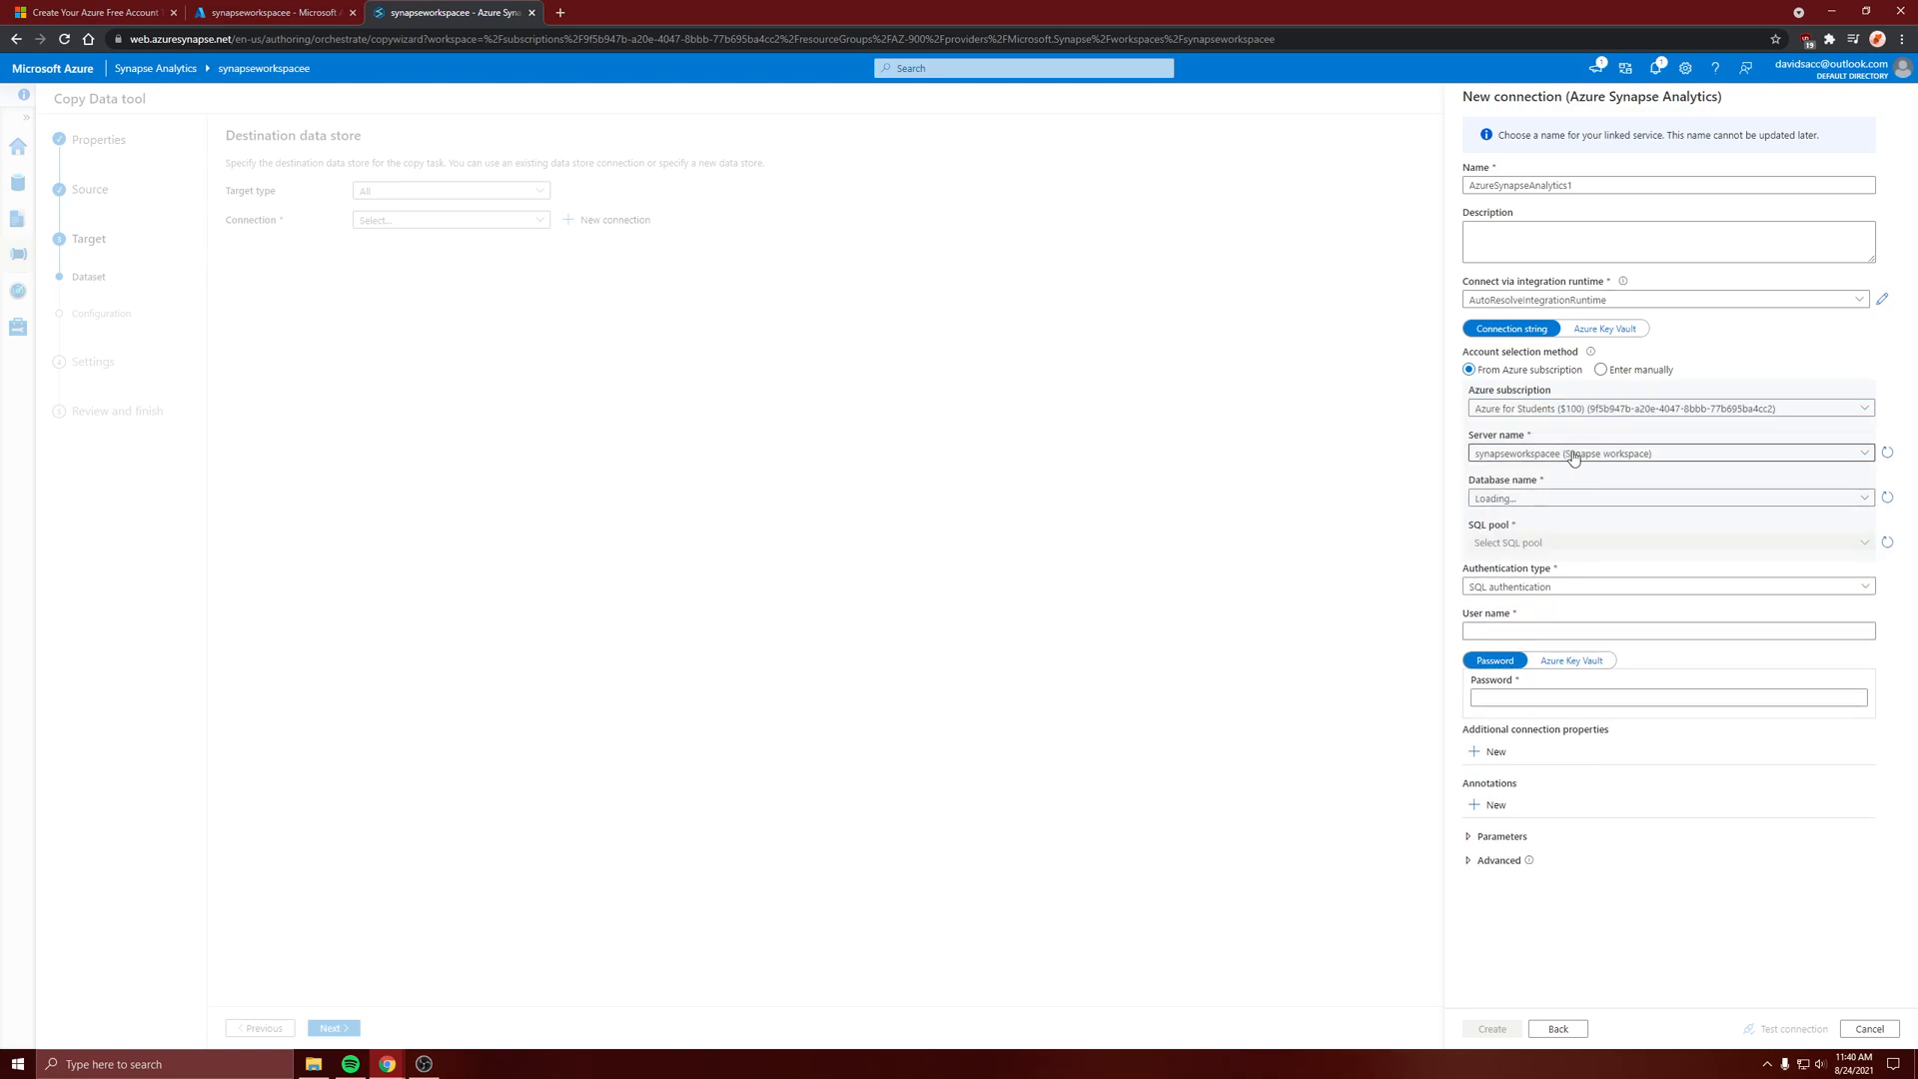
left_click(1539, 499)
left_click(1495, 524)
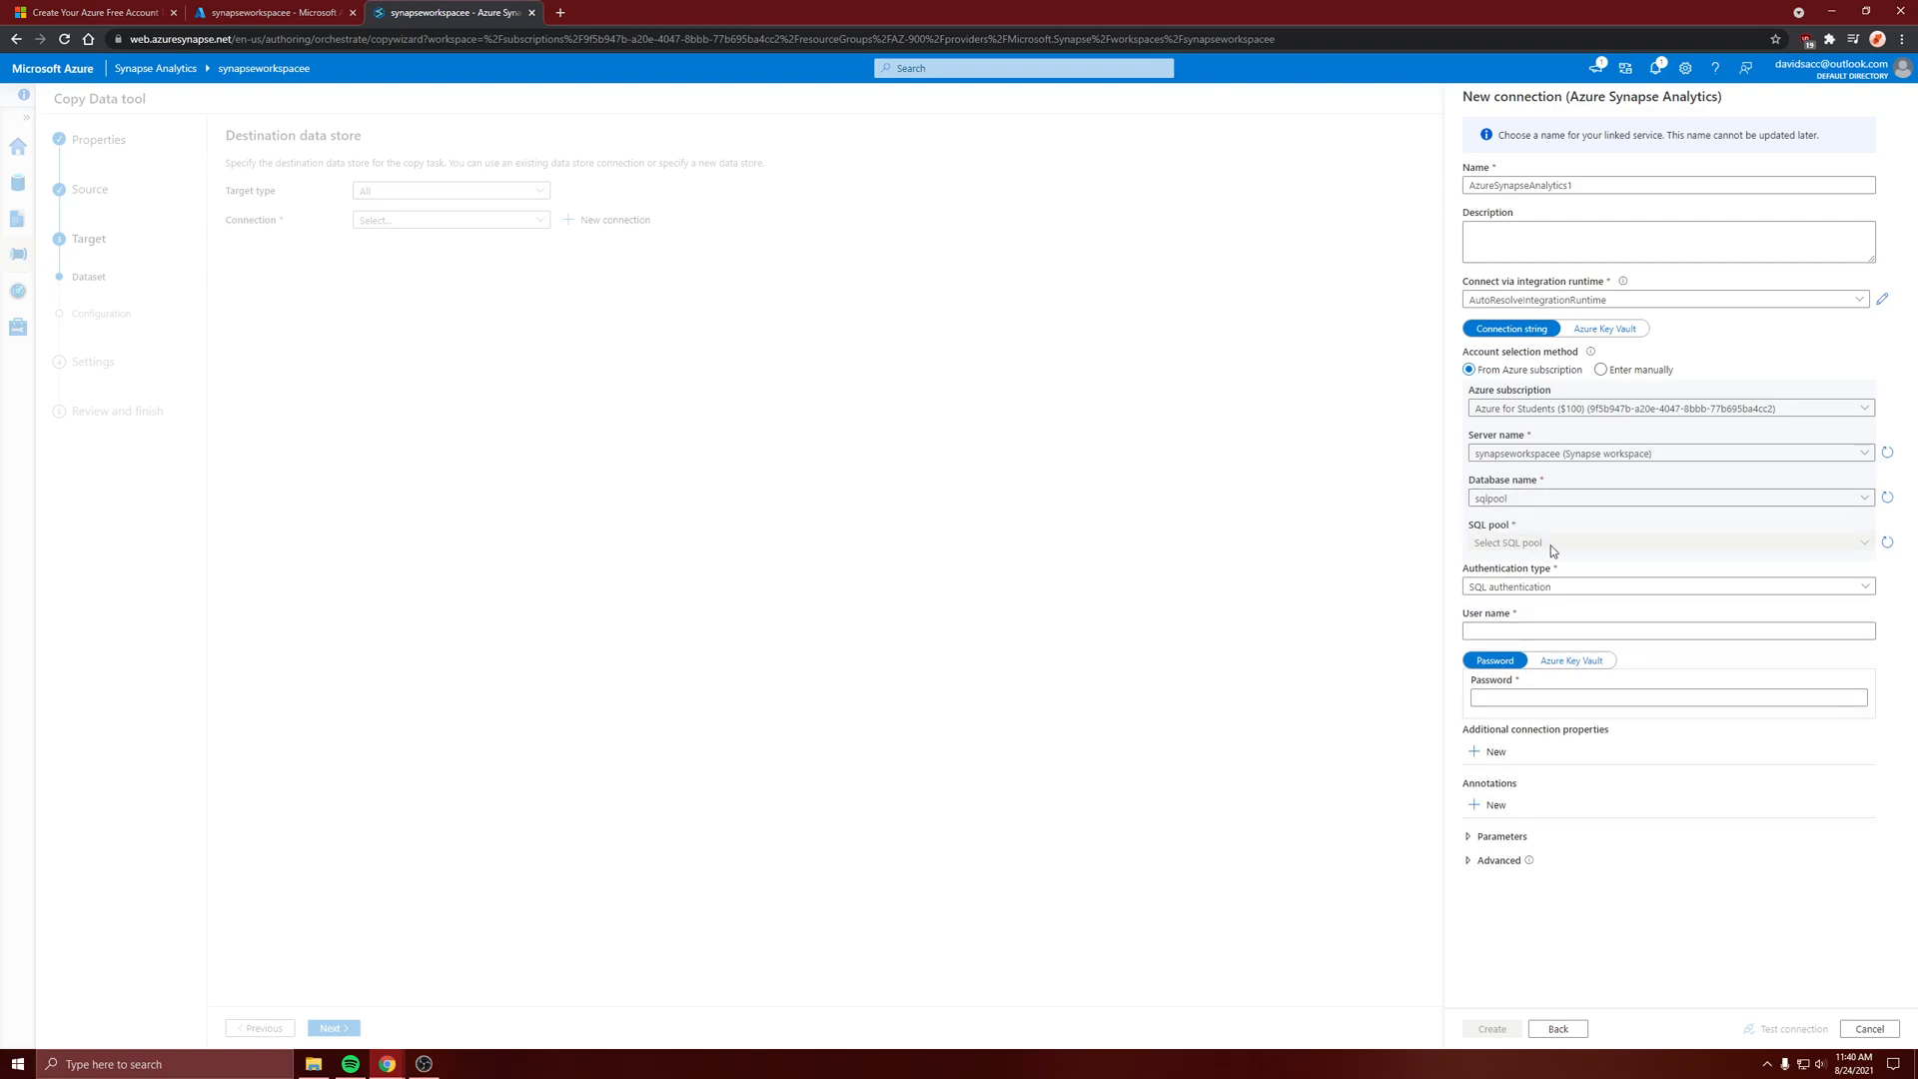
Keep SQL authentication and fill the user name with the SQL admin username copied from the workspace overview in the Azure portal
left_click(1520, 588)
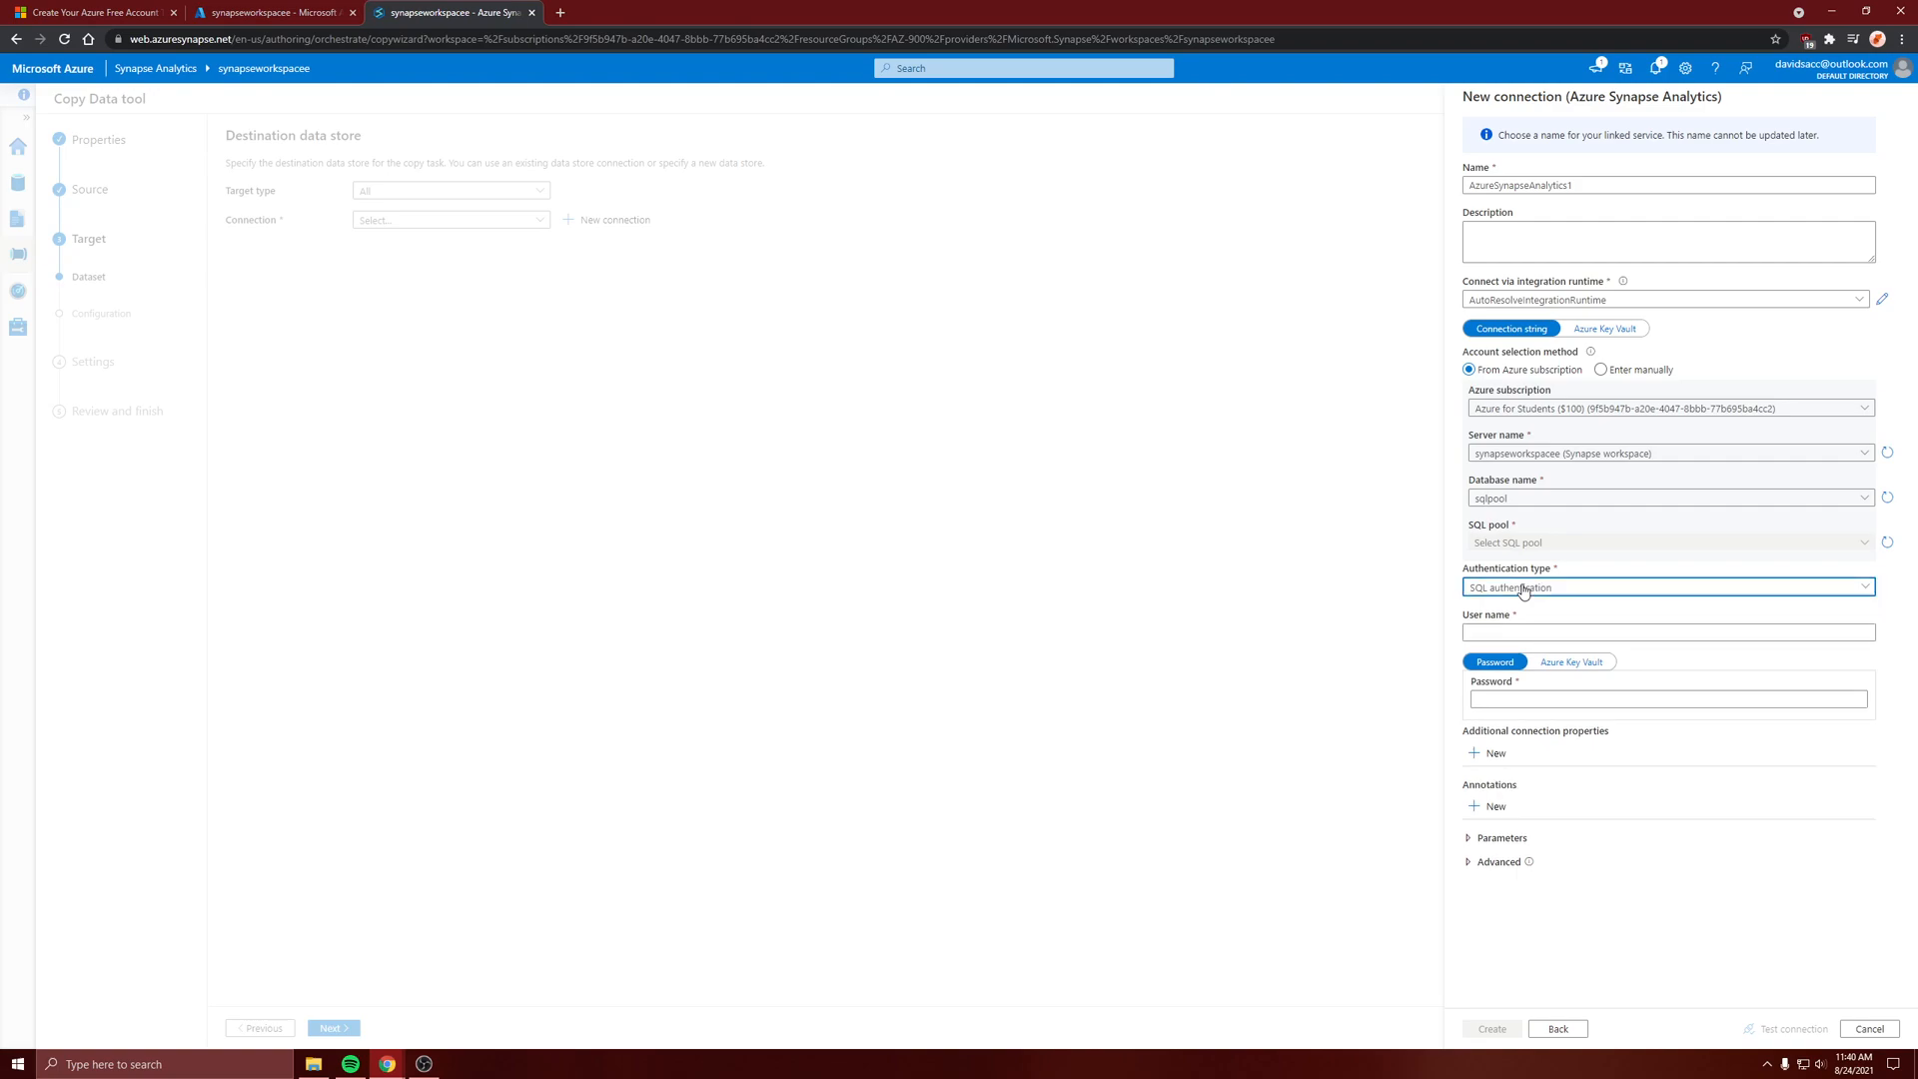
left_click(1522, 591)
left_click(1523, 628)
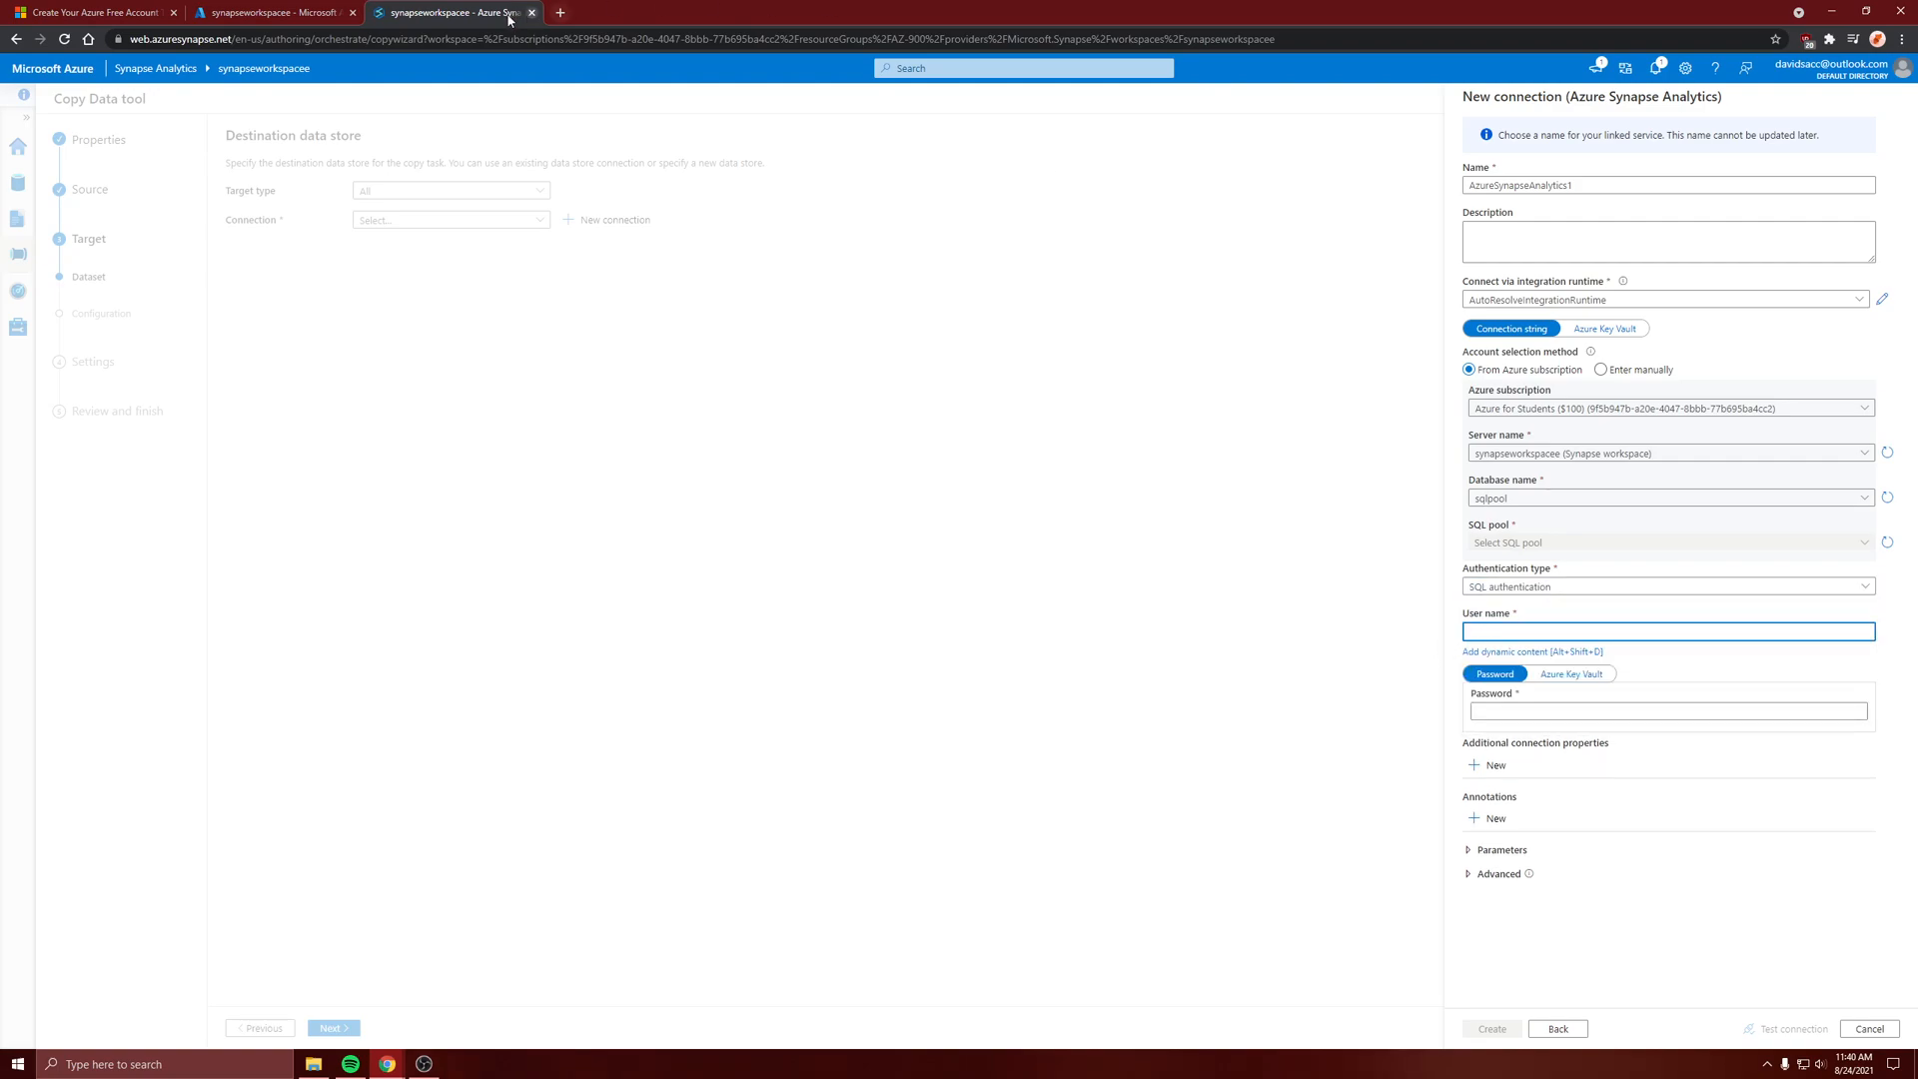
left_click(272, 12)
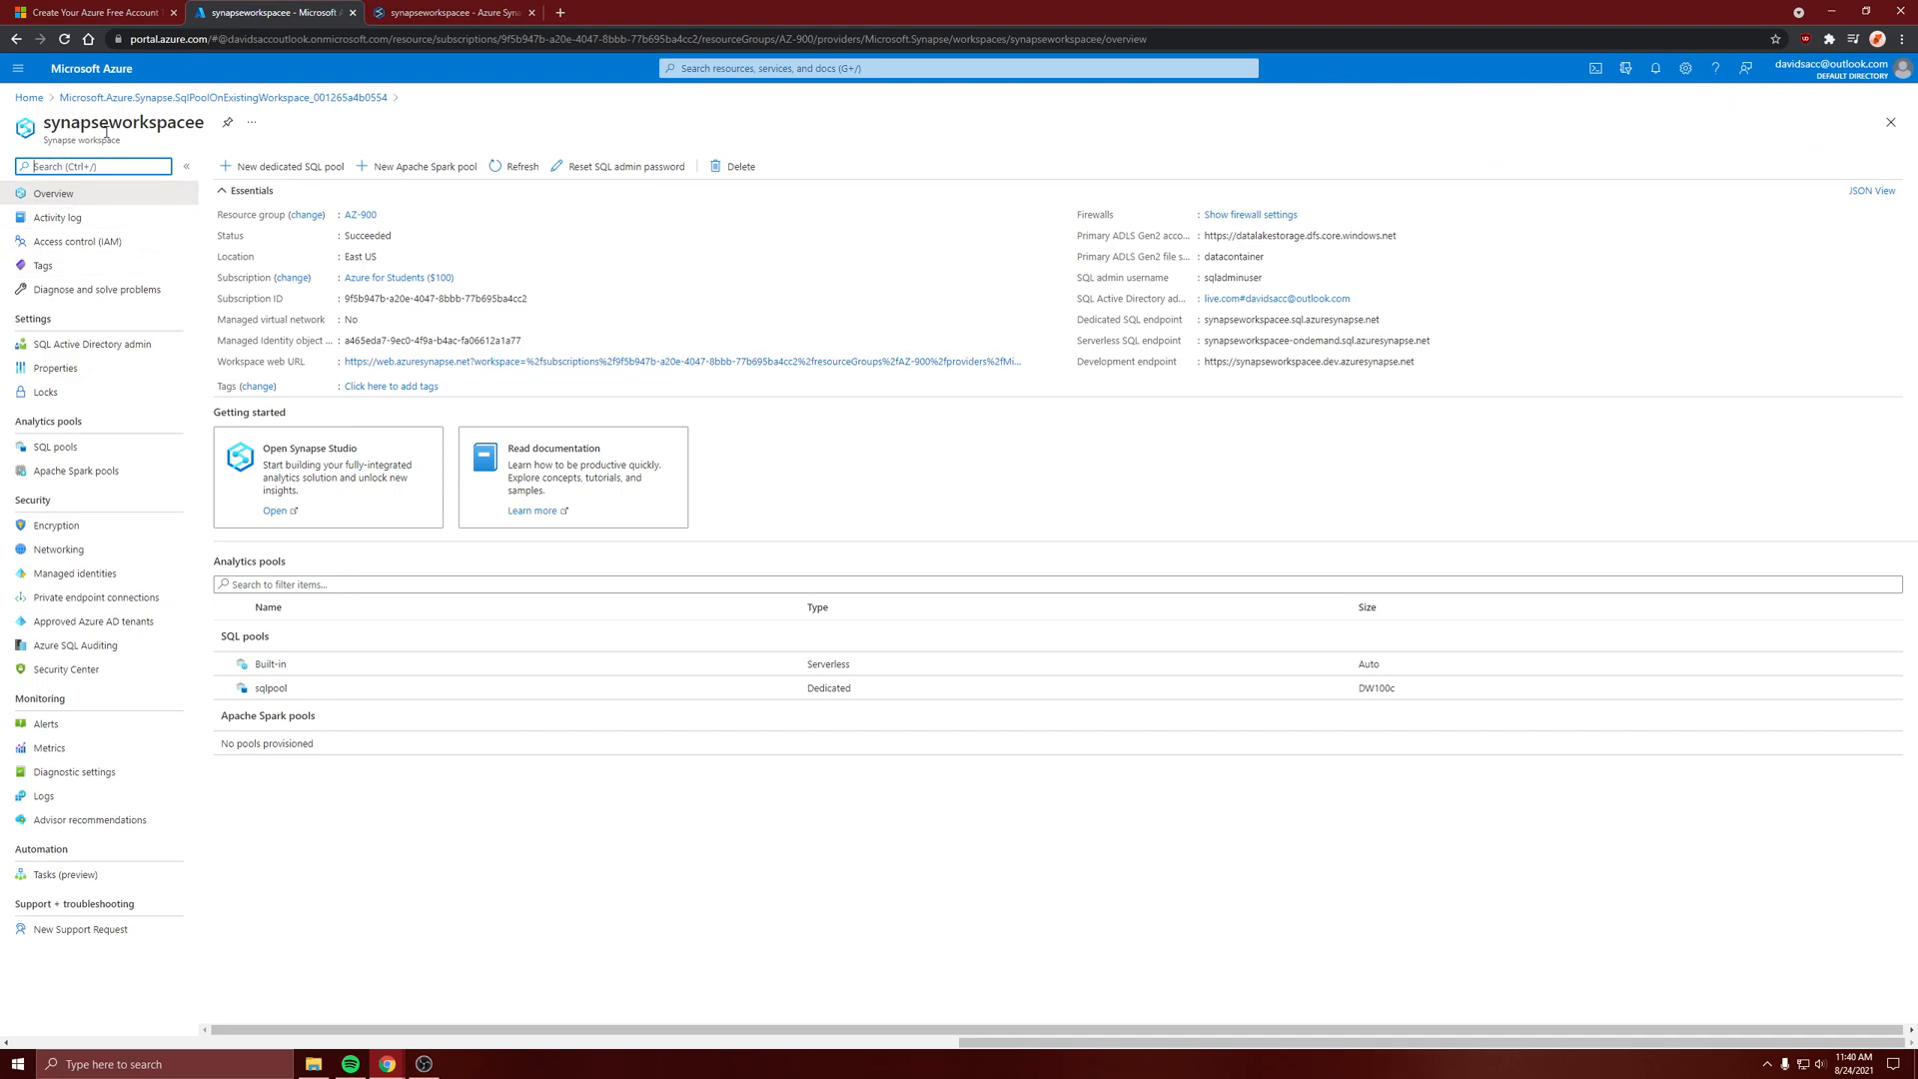
left_click(1132, 301)
left_click(1271, 278)
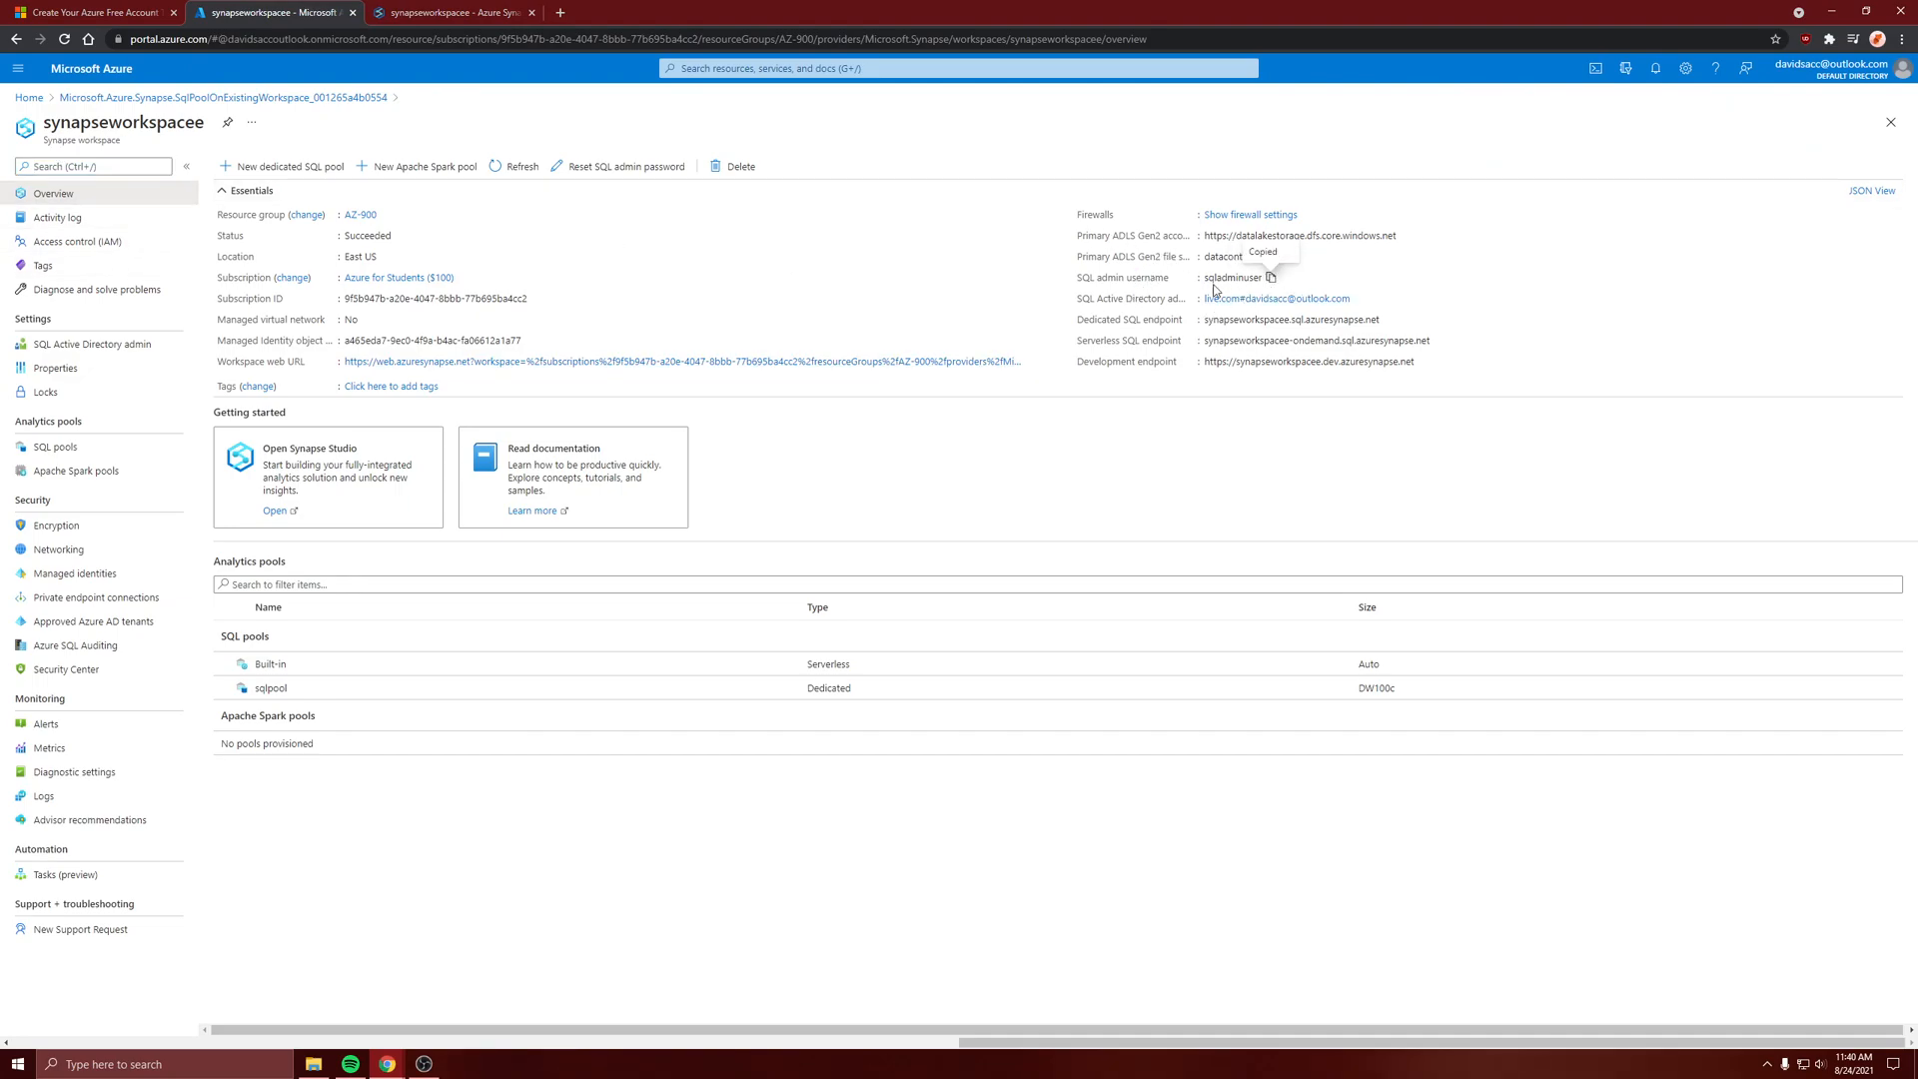
left_click(410, 11)
key("ctrl+v")
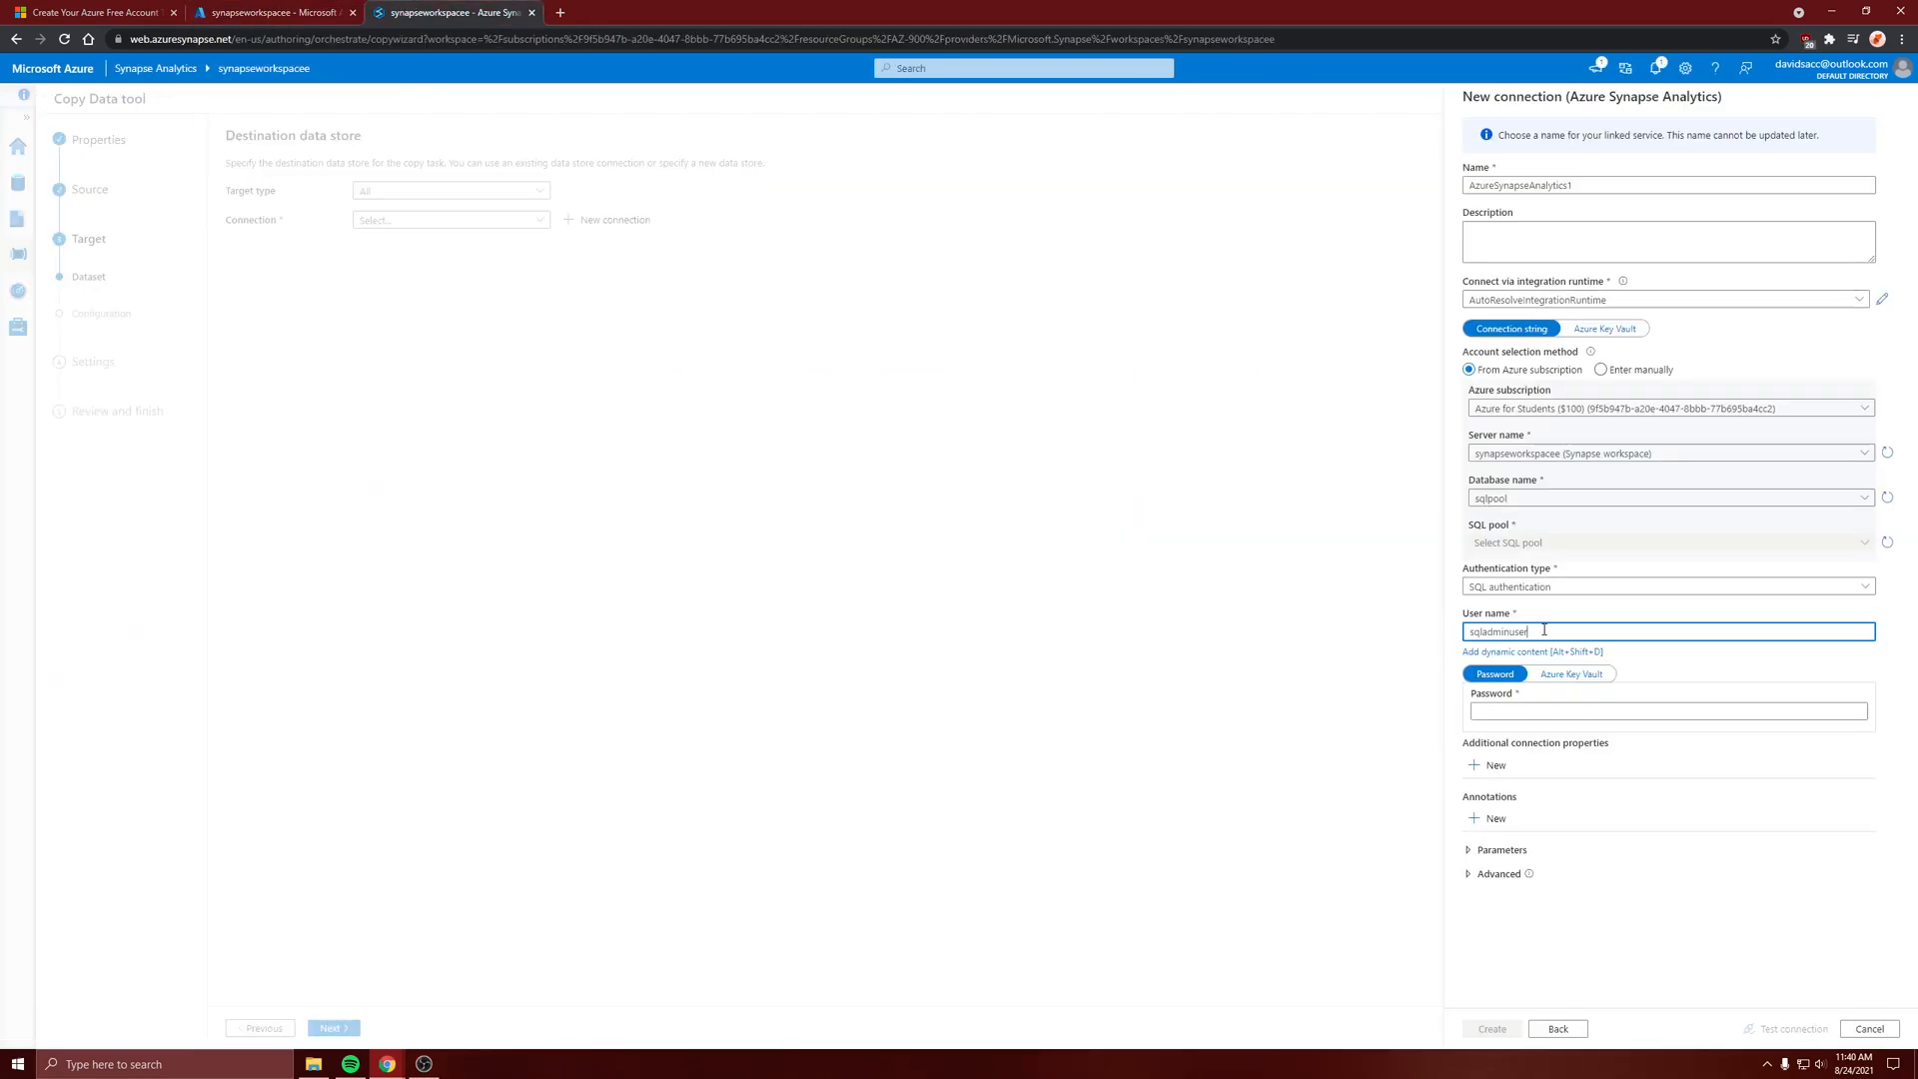
Enter the SQL admin password, test the Synapse Analytics connection, and create it
left_click(1501, 709)
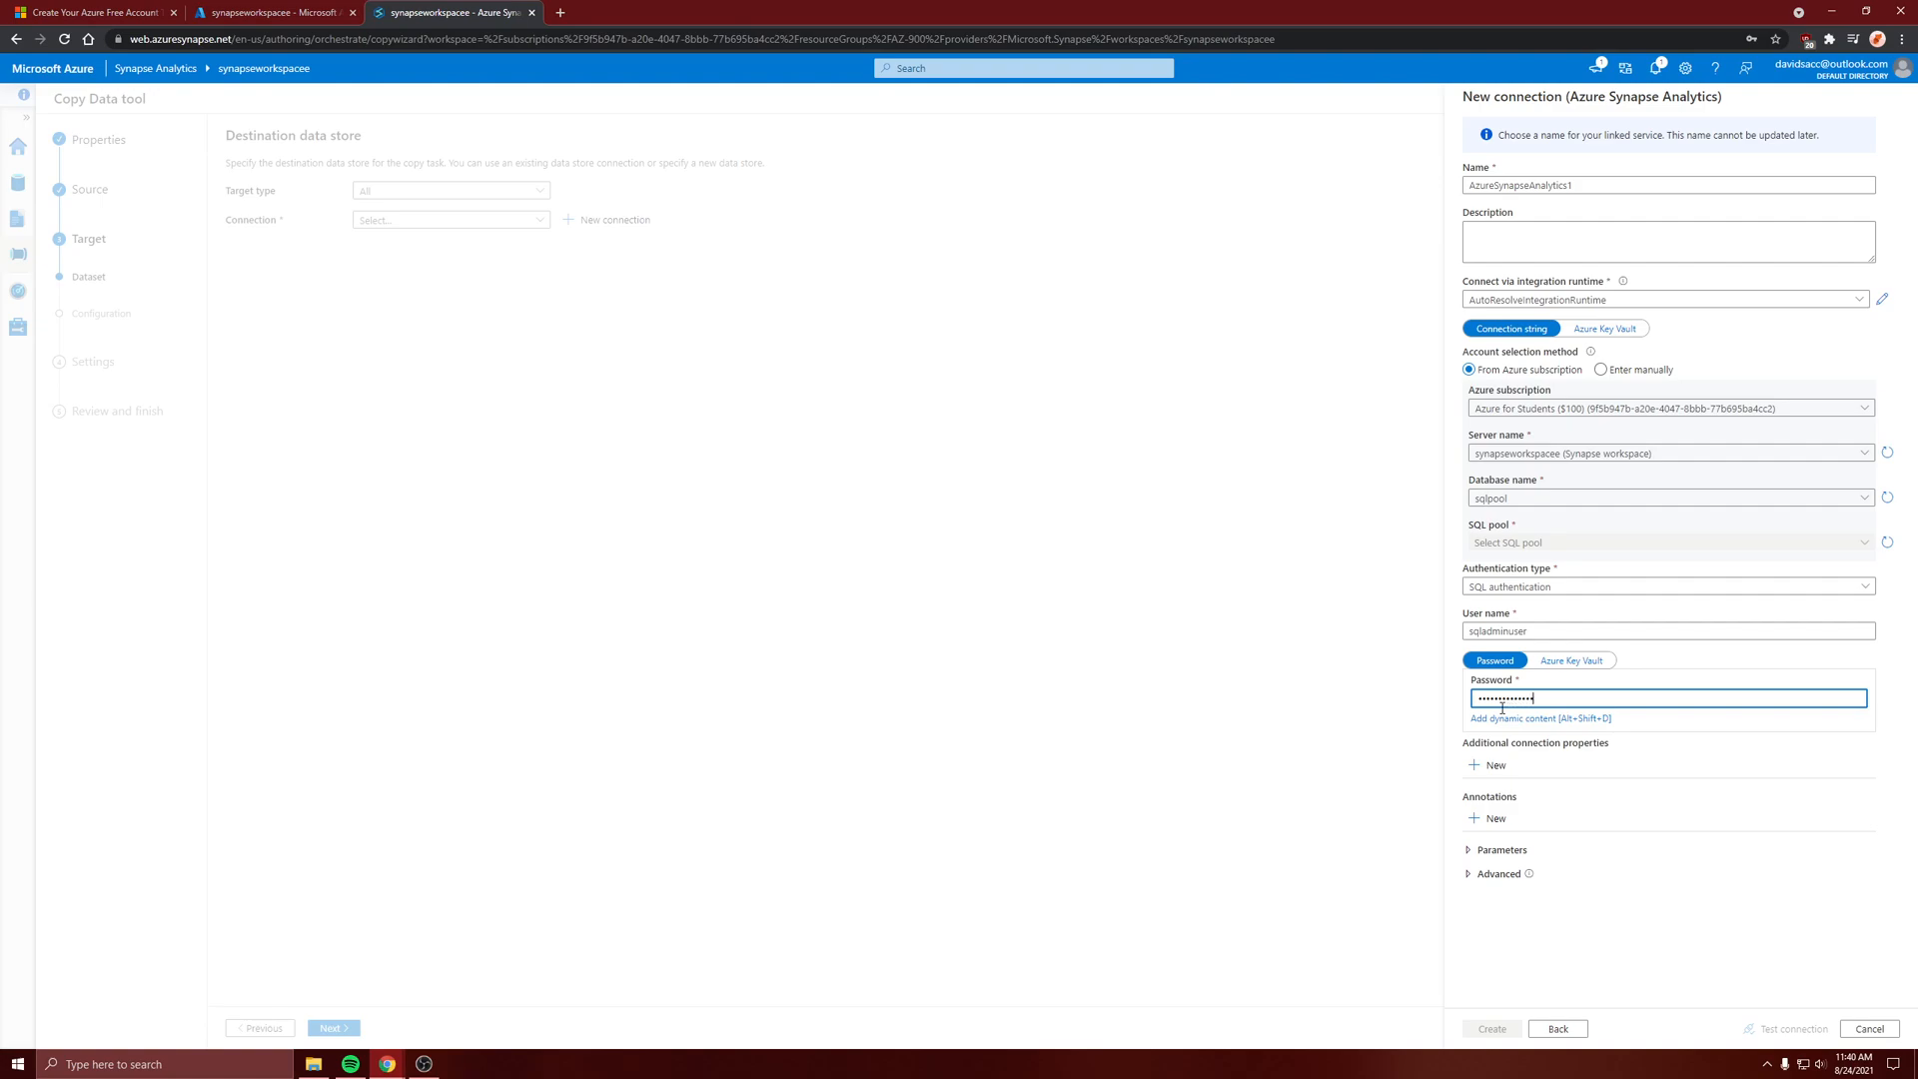
left_click(1751, 1029)
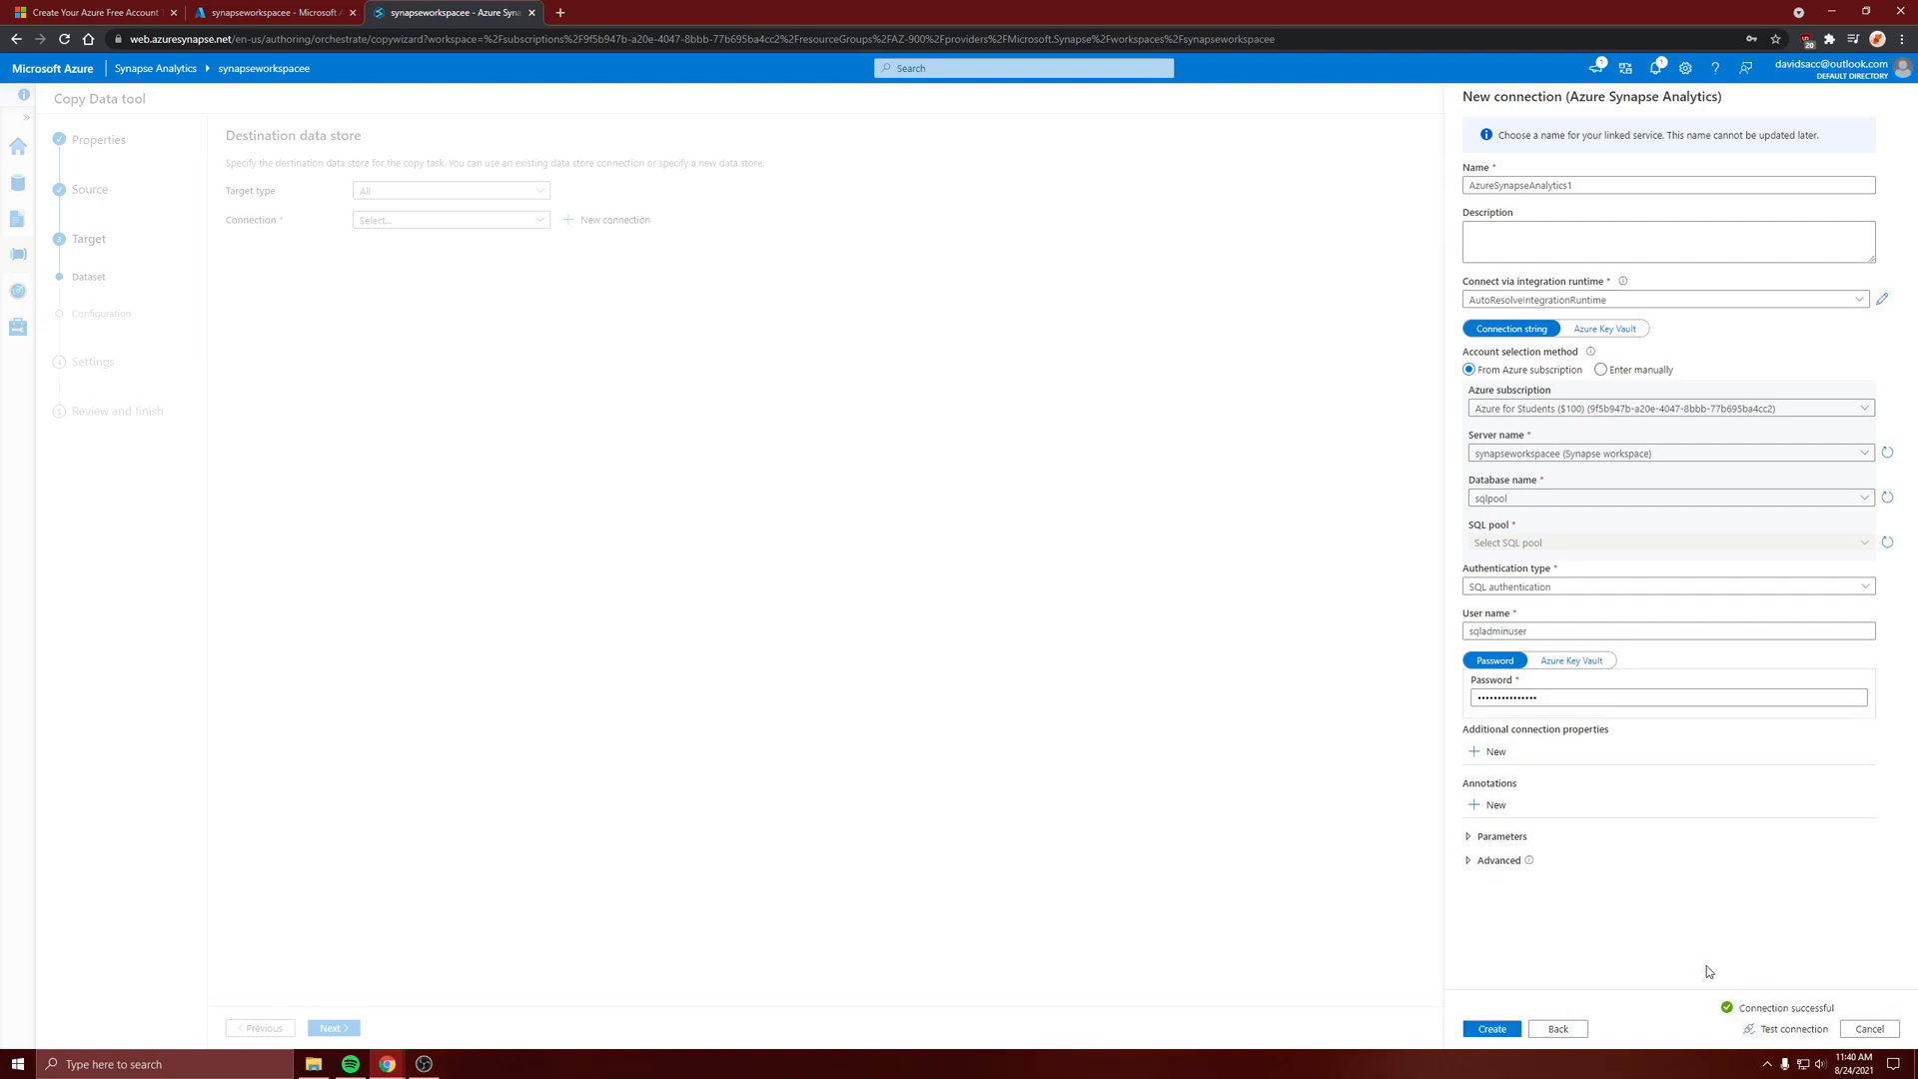
left_click(1485, 1030)
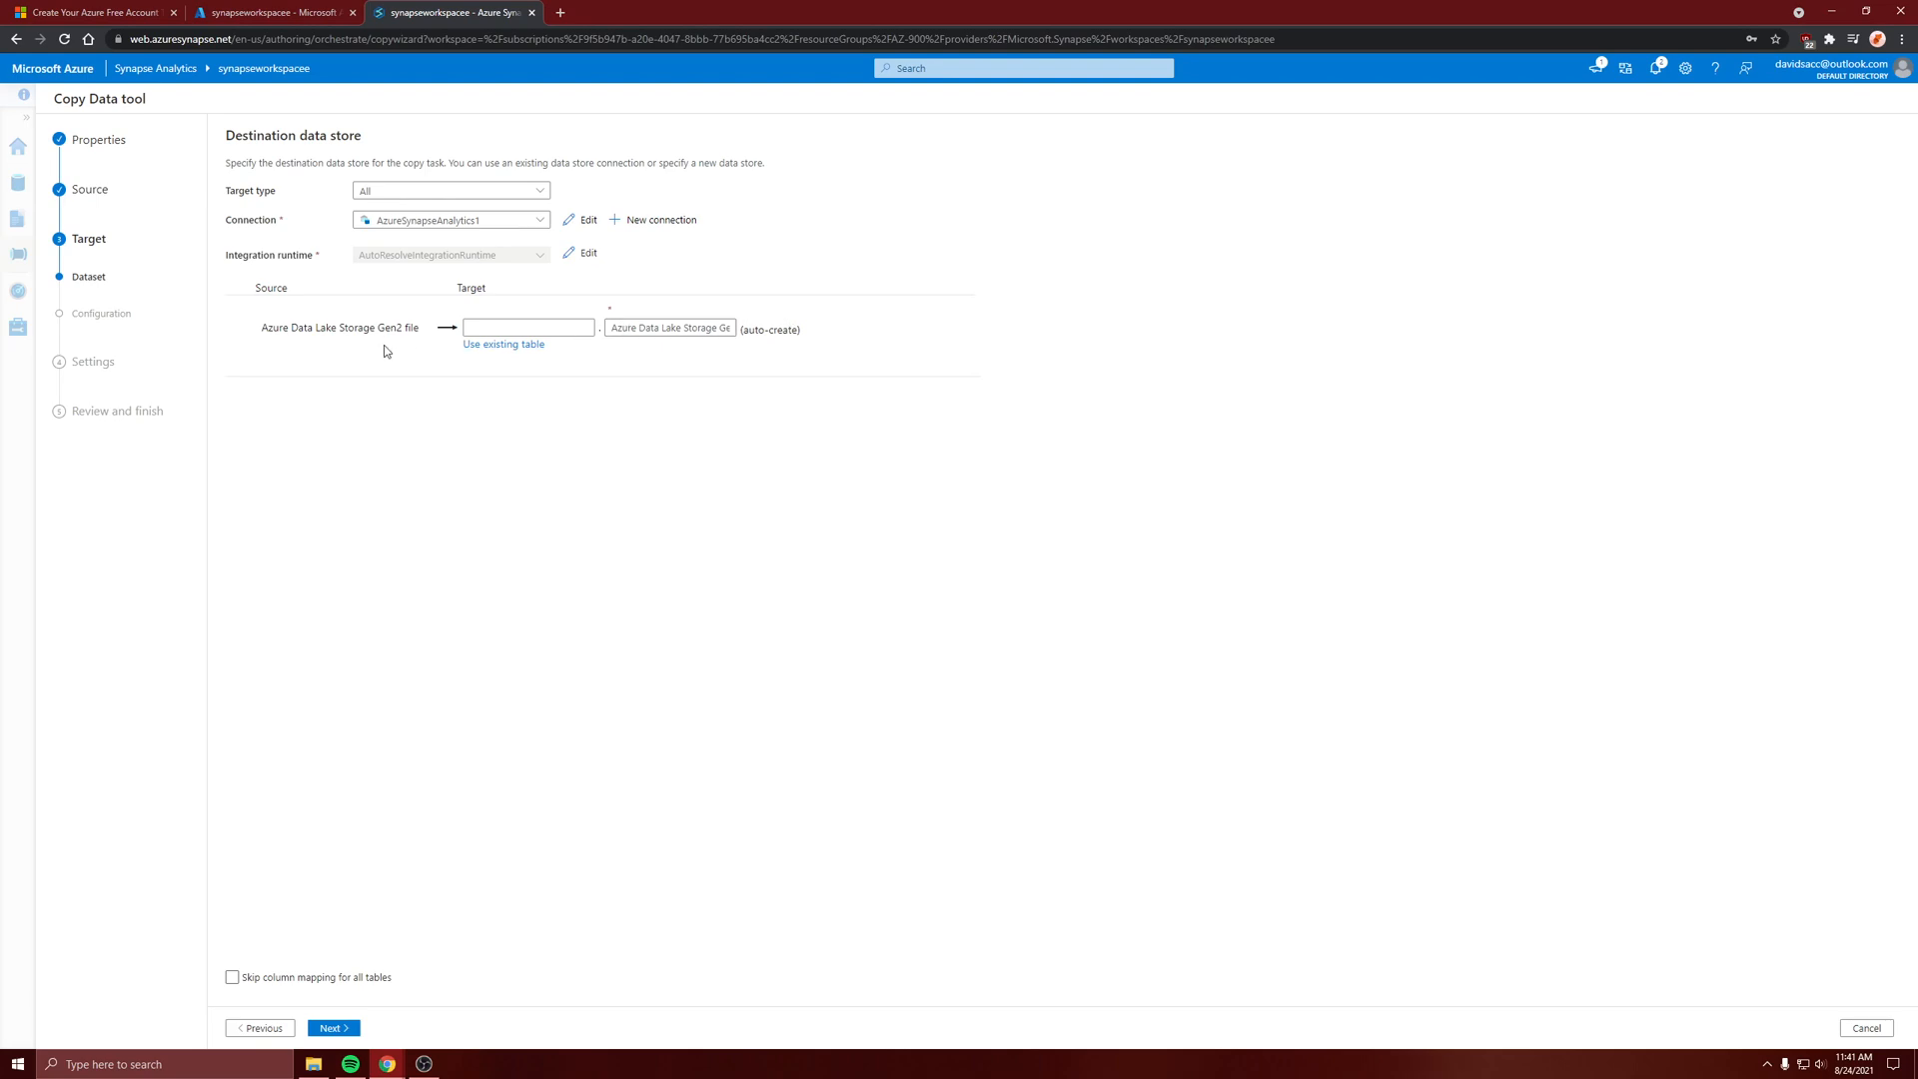
Set the auto-created target table to schema db and name demo, and continue to the column mapping
left_click(529, 327)
key("BackSpace")
key("Tab")
type("dew")
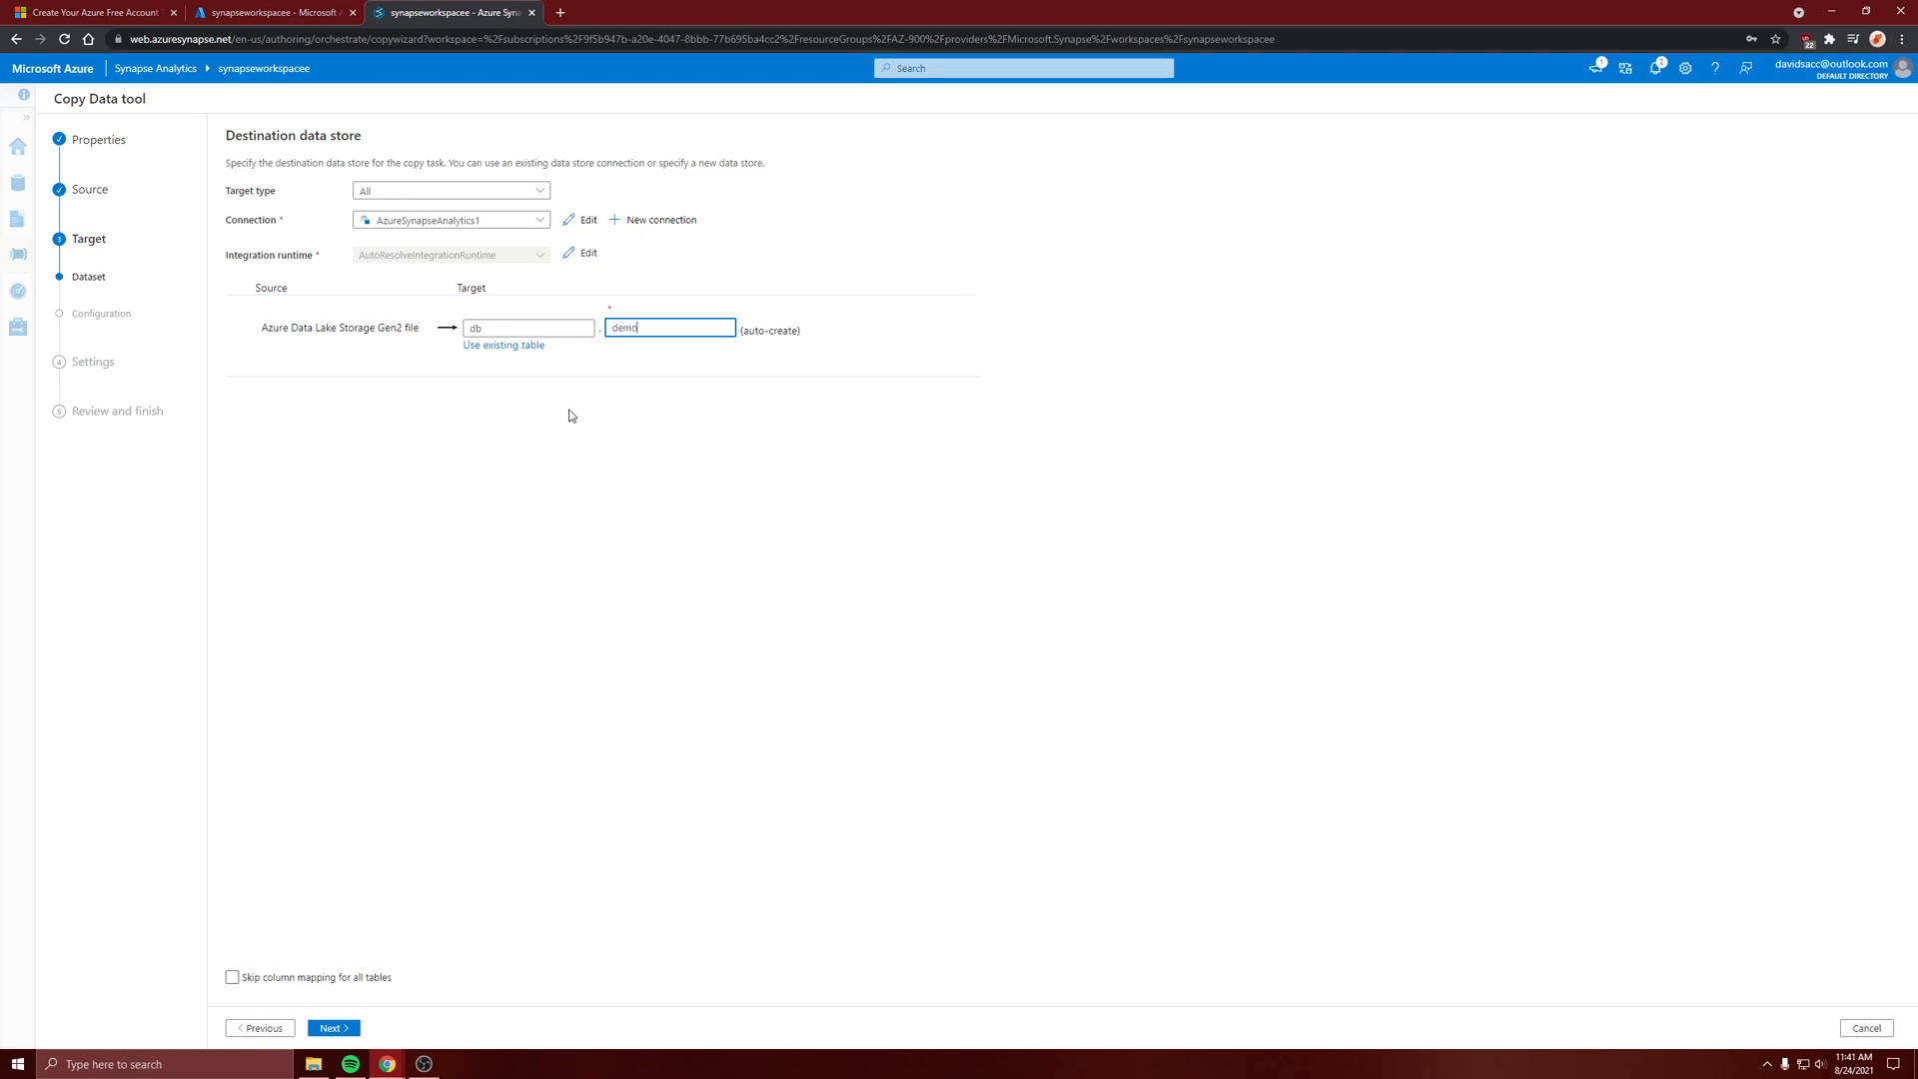
left_click(347, 1031)
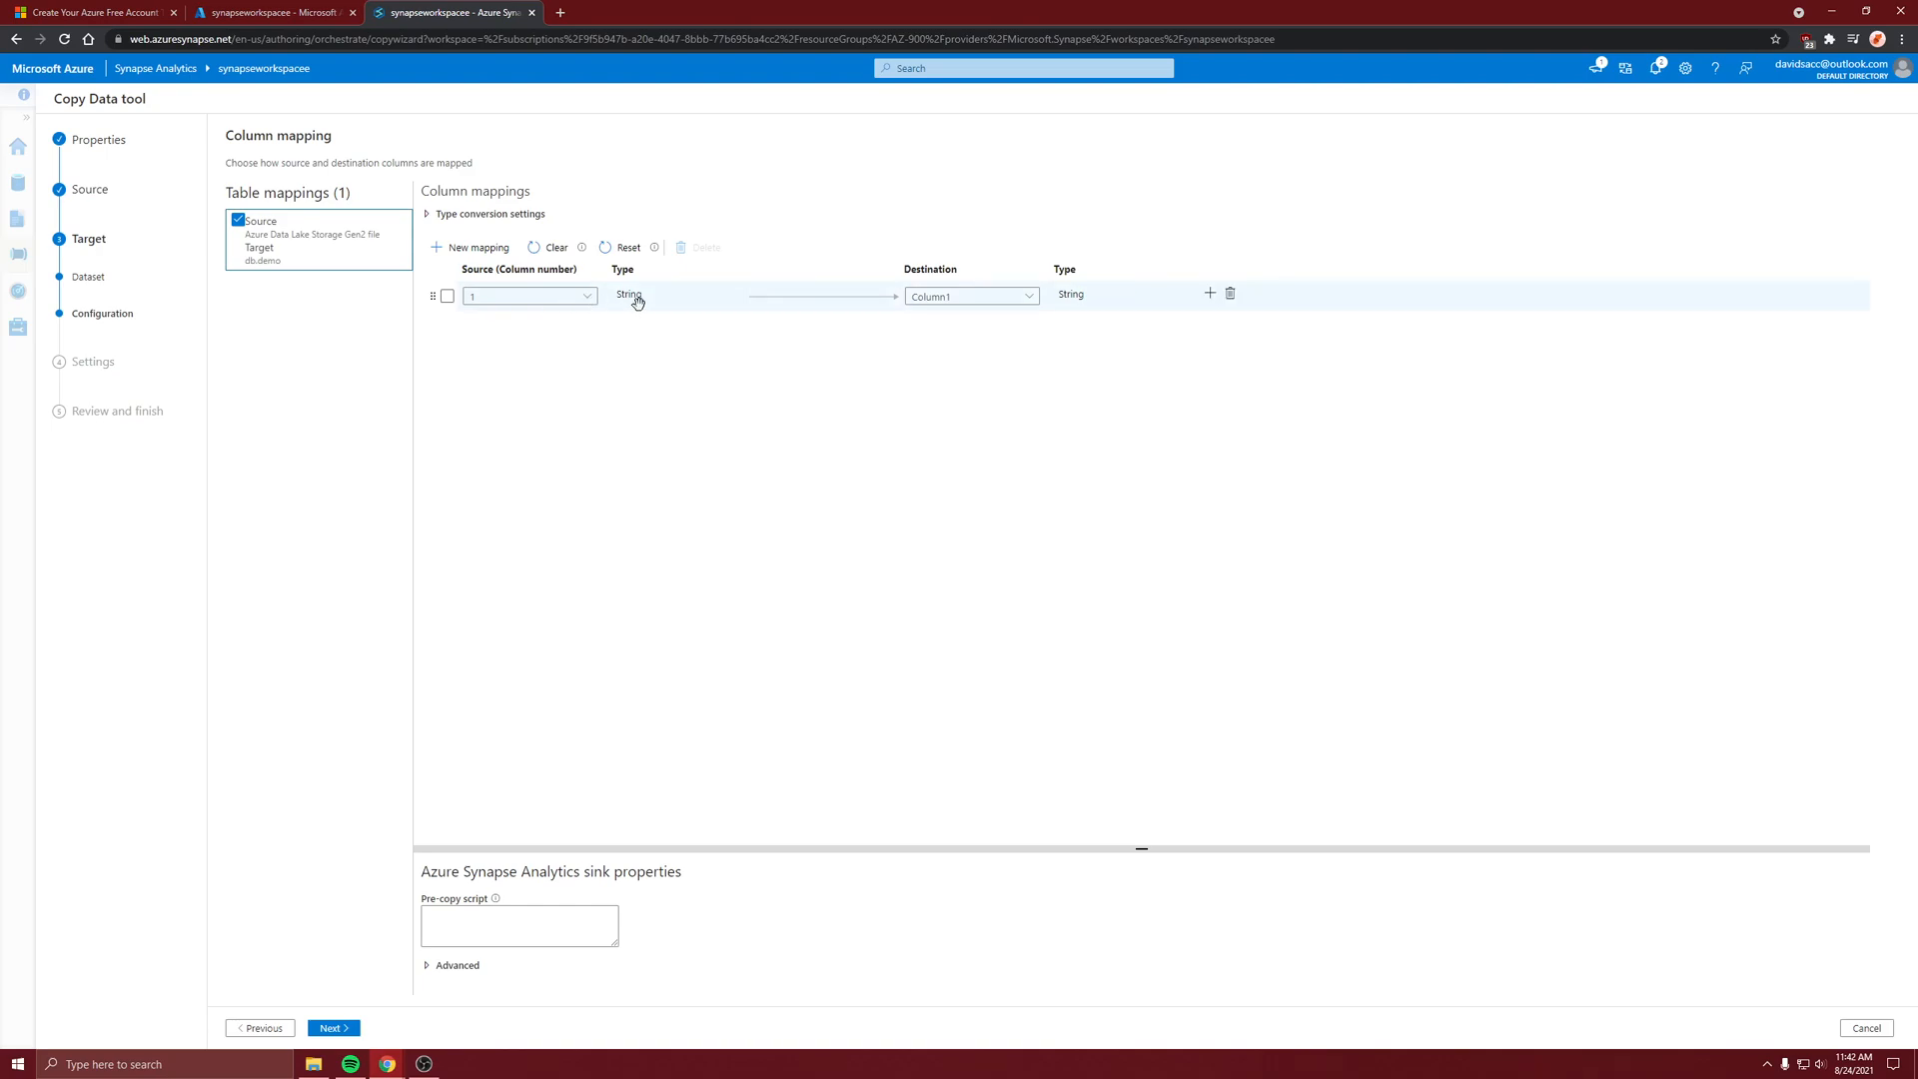
Add a new column mapping, delete that empty mapping again, and continue to the copy task settings
left_click(470, 248)
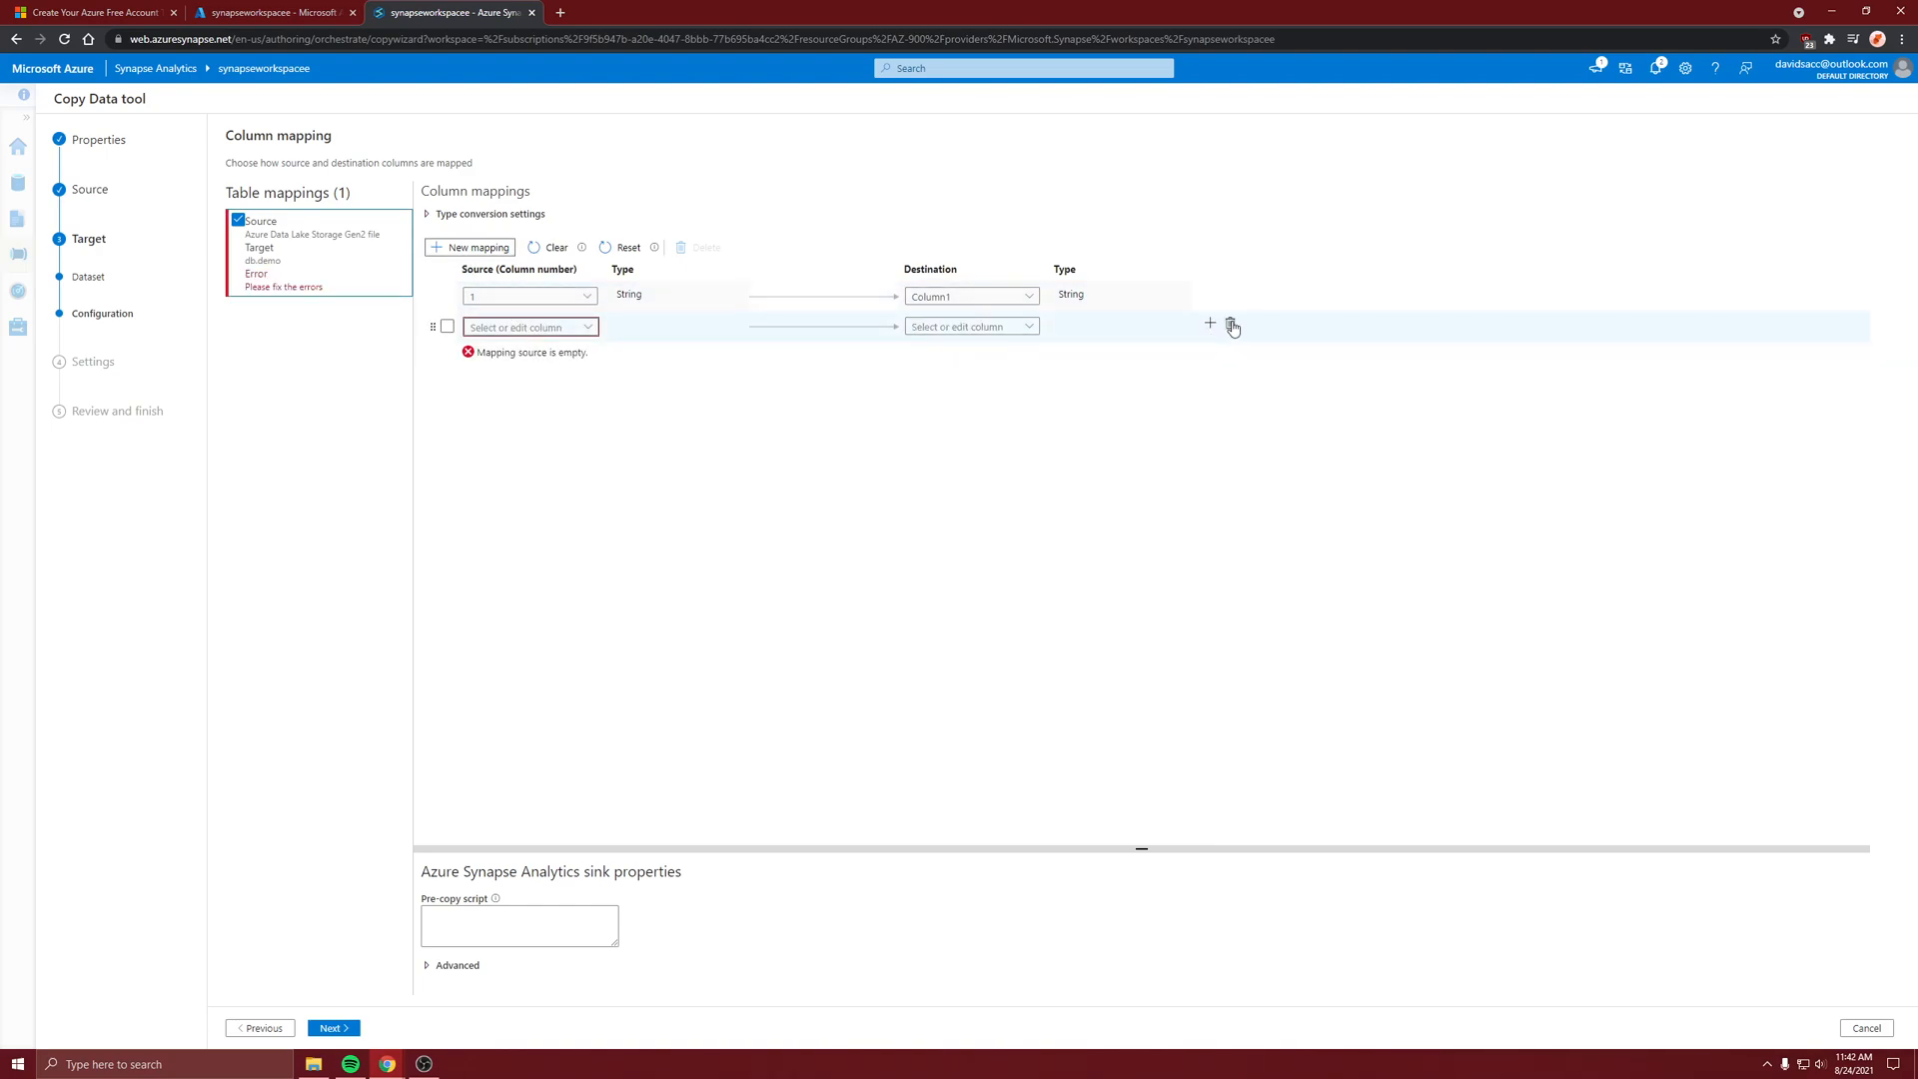
left_click(1231, 326)
left_click(333, 1028)
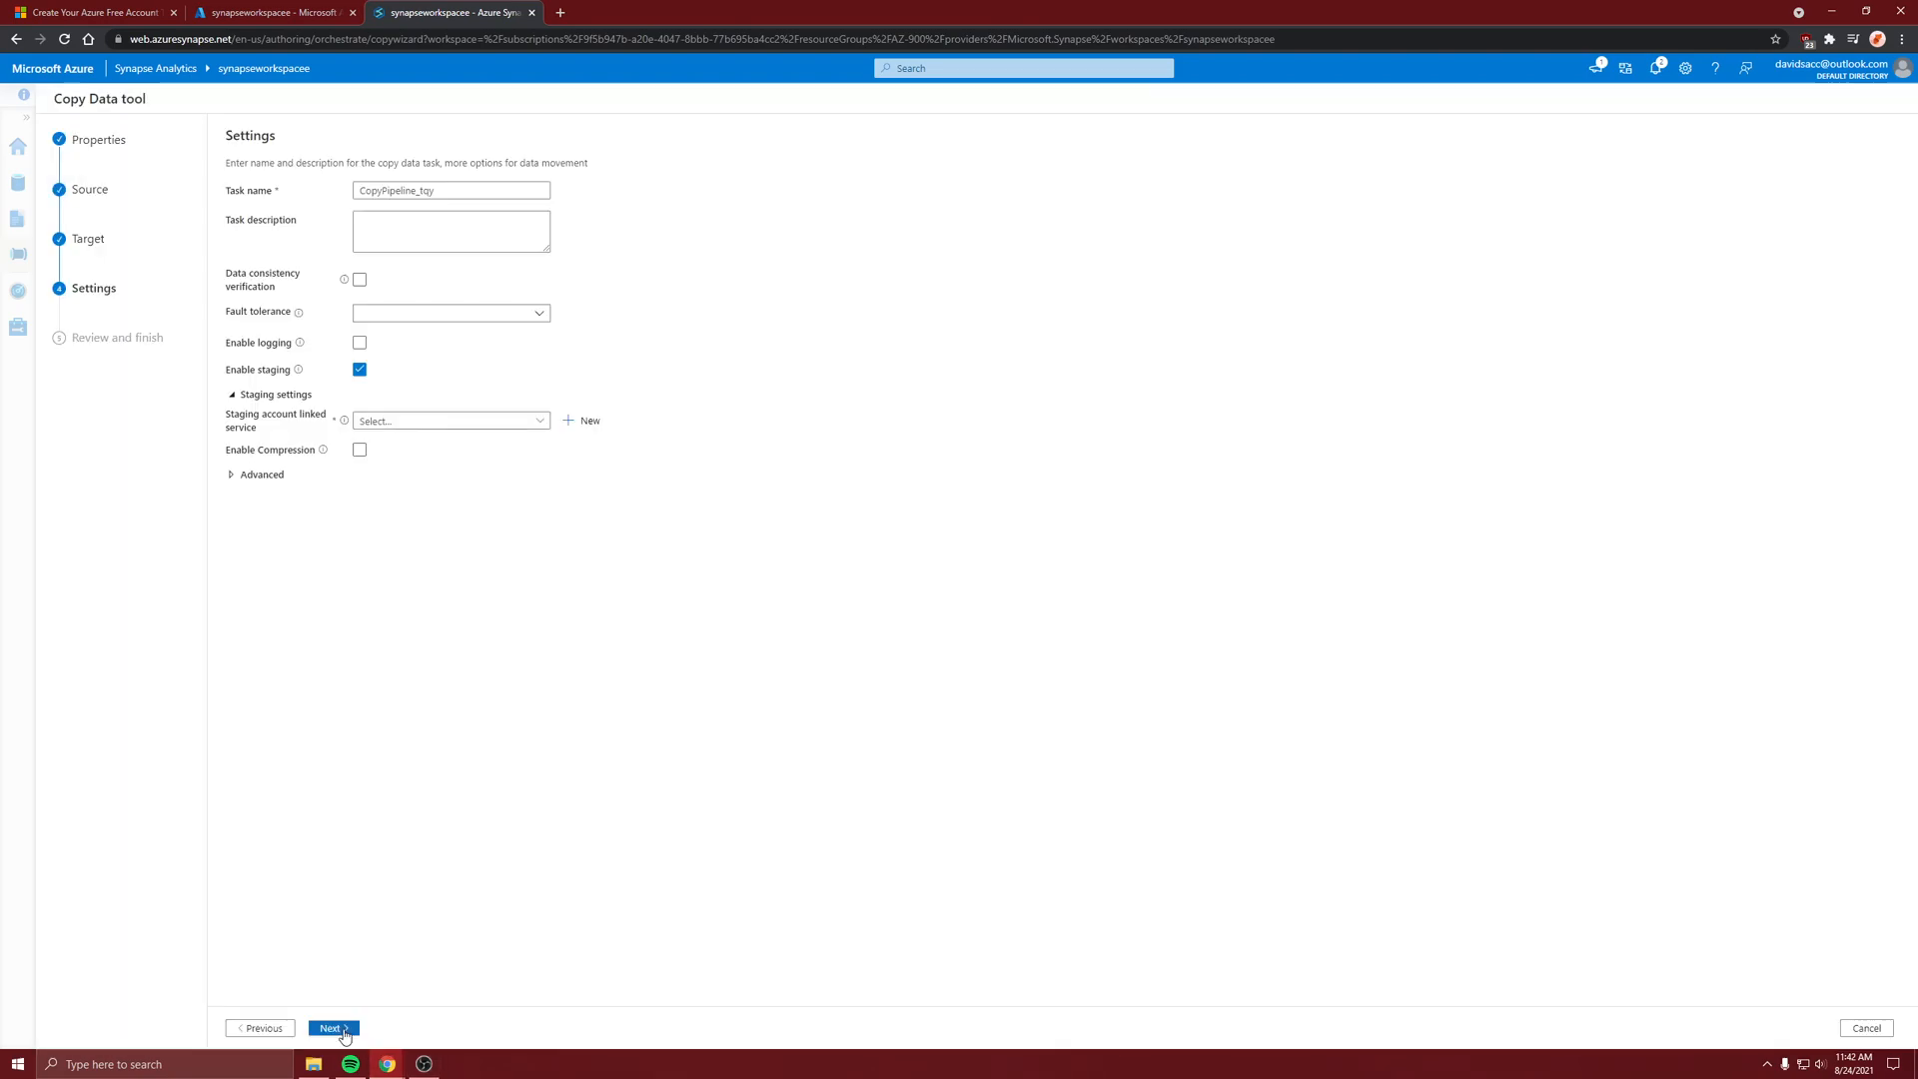
Name the task CopyPool, disable staging, and set the advanced copy method to Bulk insert
double_click(463, 195)
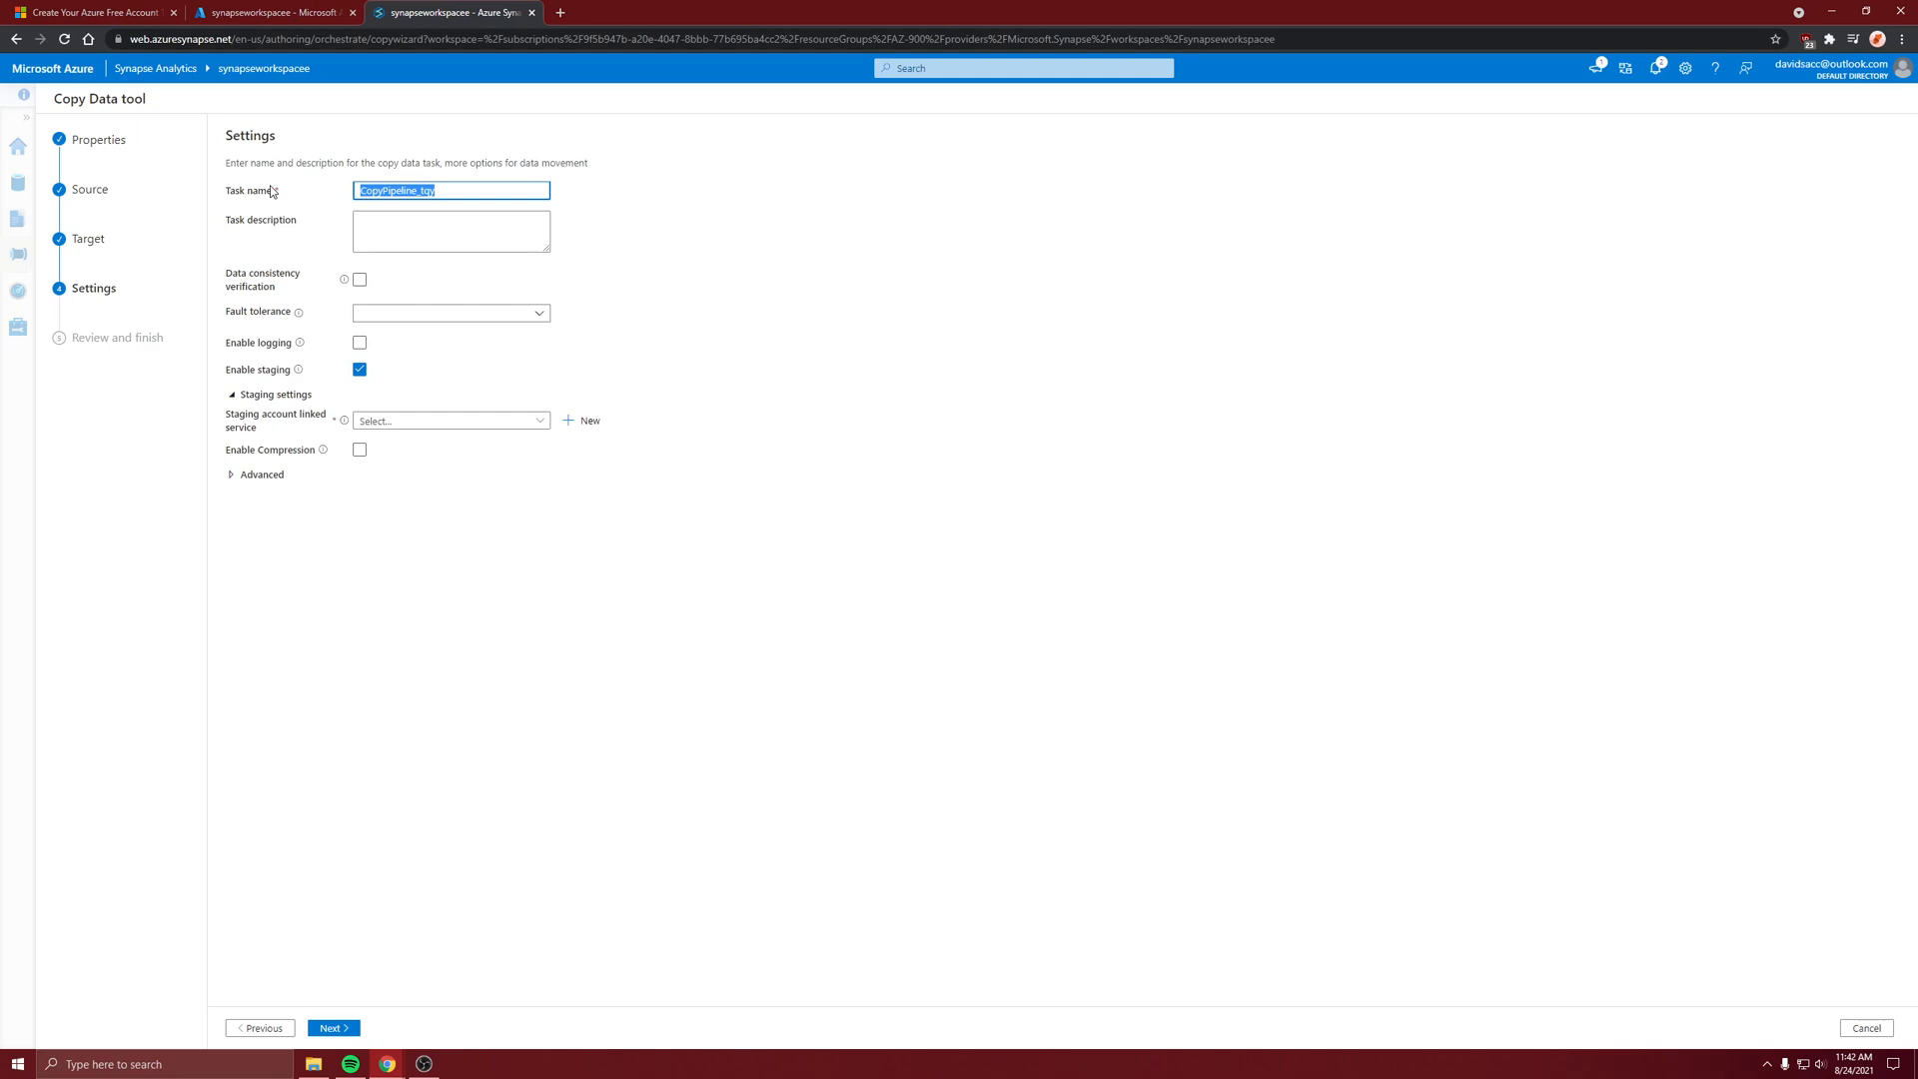
type("CopyPool")
left_click(360, 370)
left_click(263, 395)
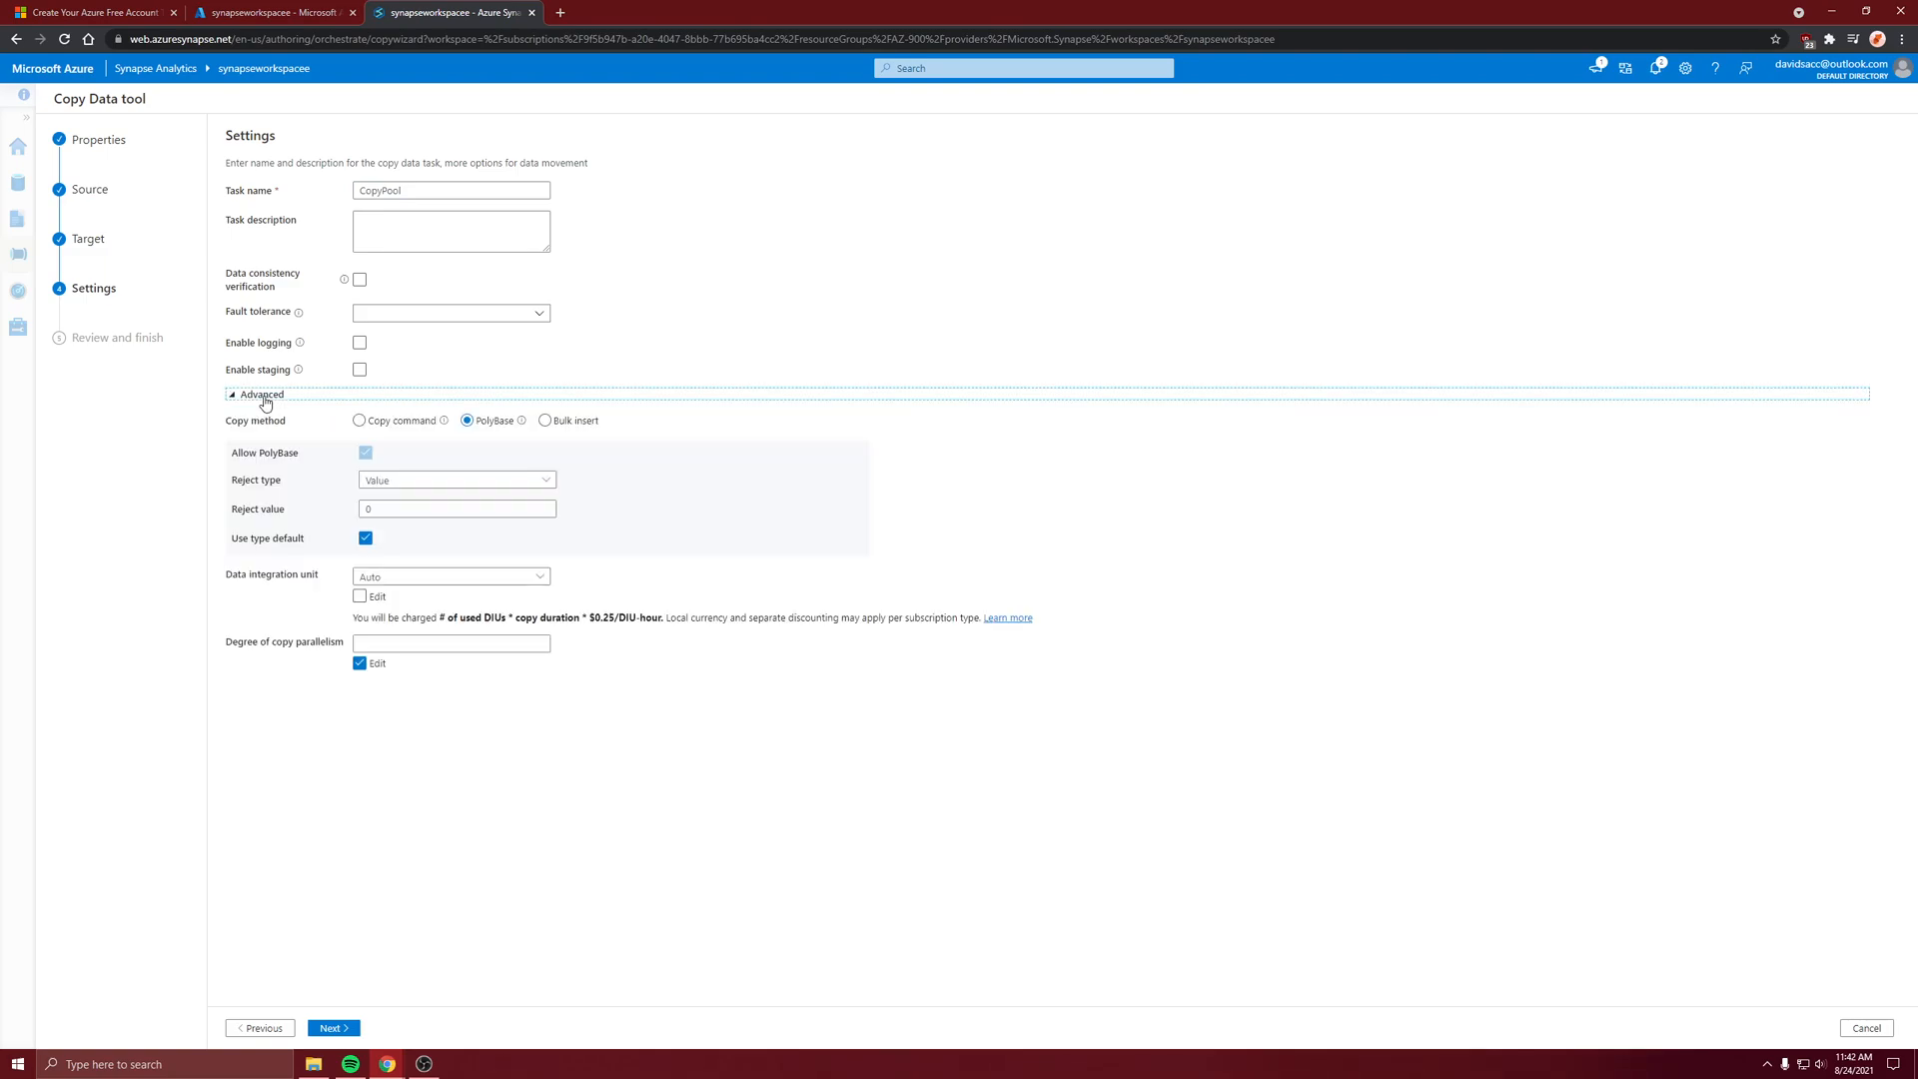
left_click(545, 420)
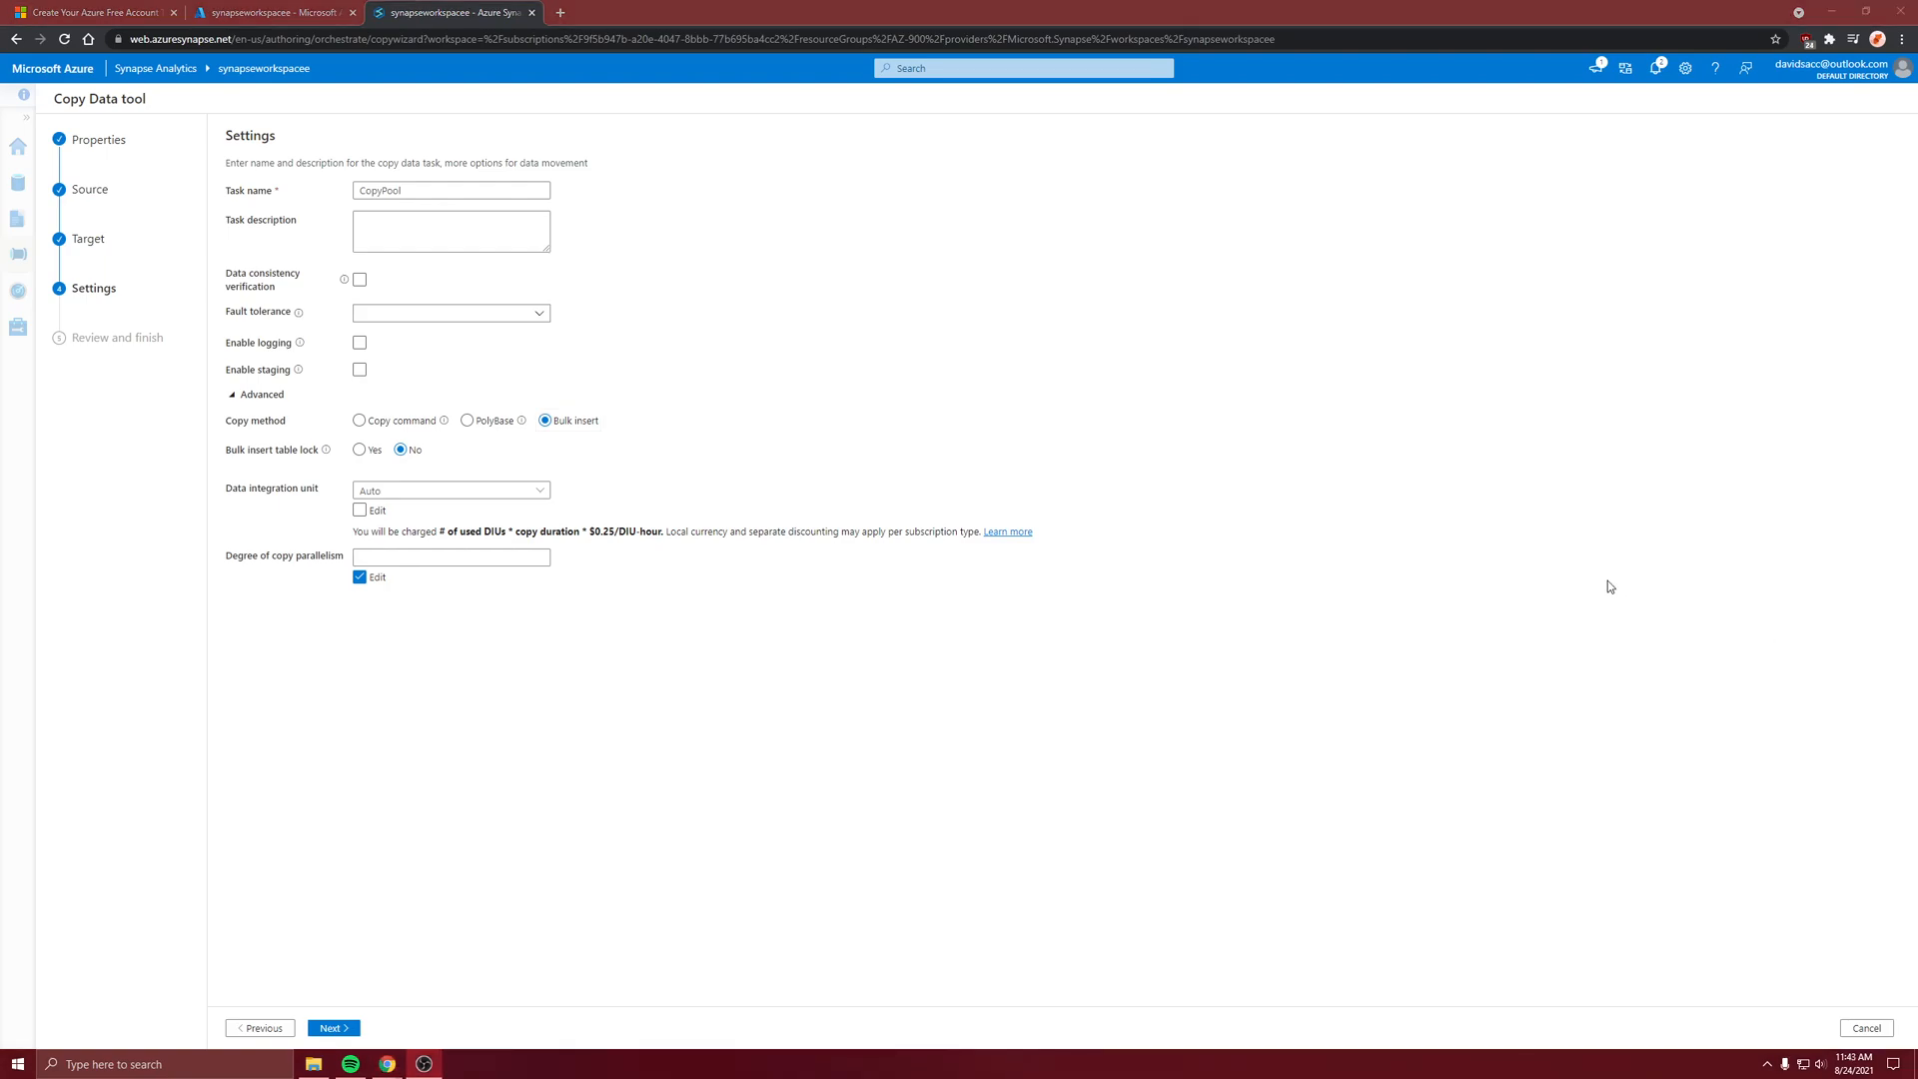
Rename the task as CopytoPool and continue to the summary
left_click(400, 190)
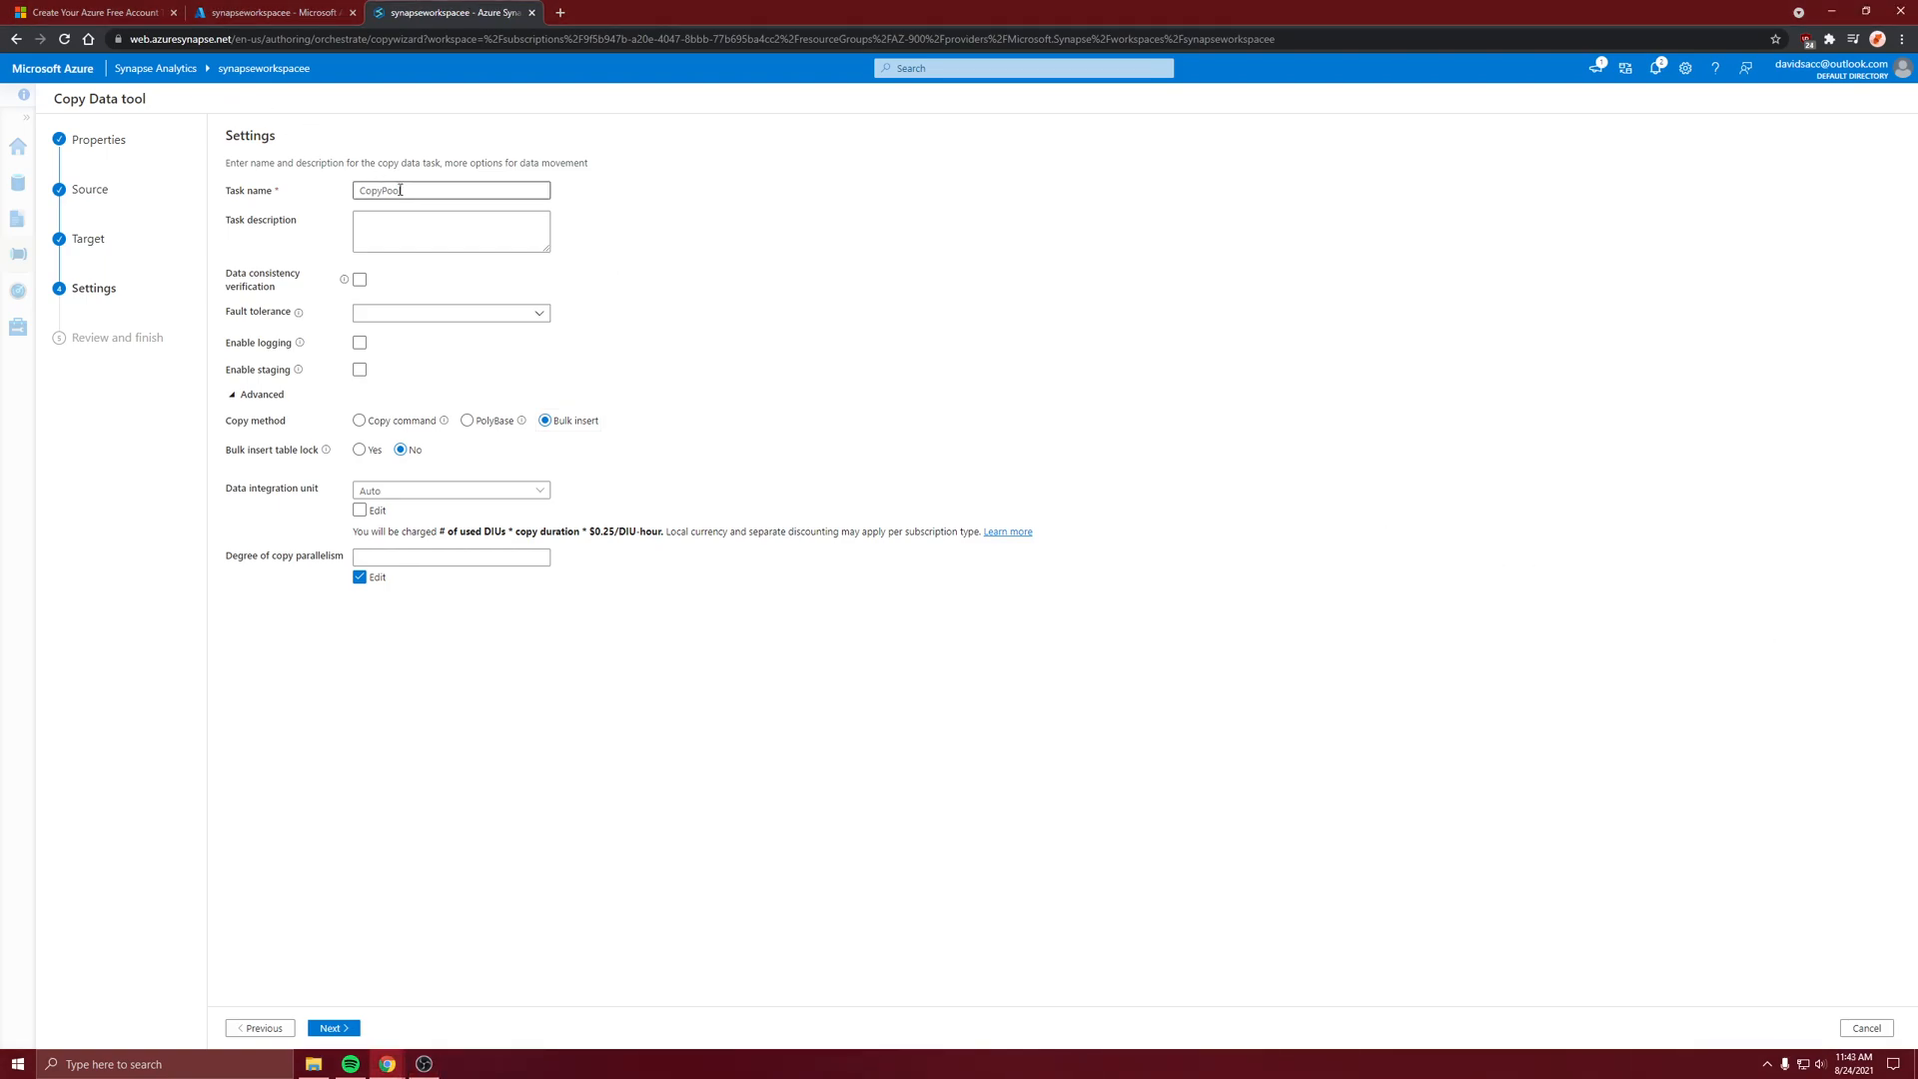
left_click(380, 191)
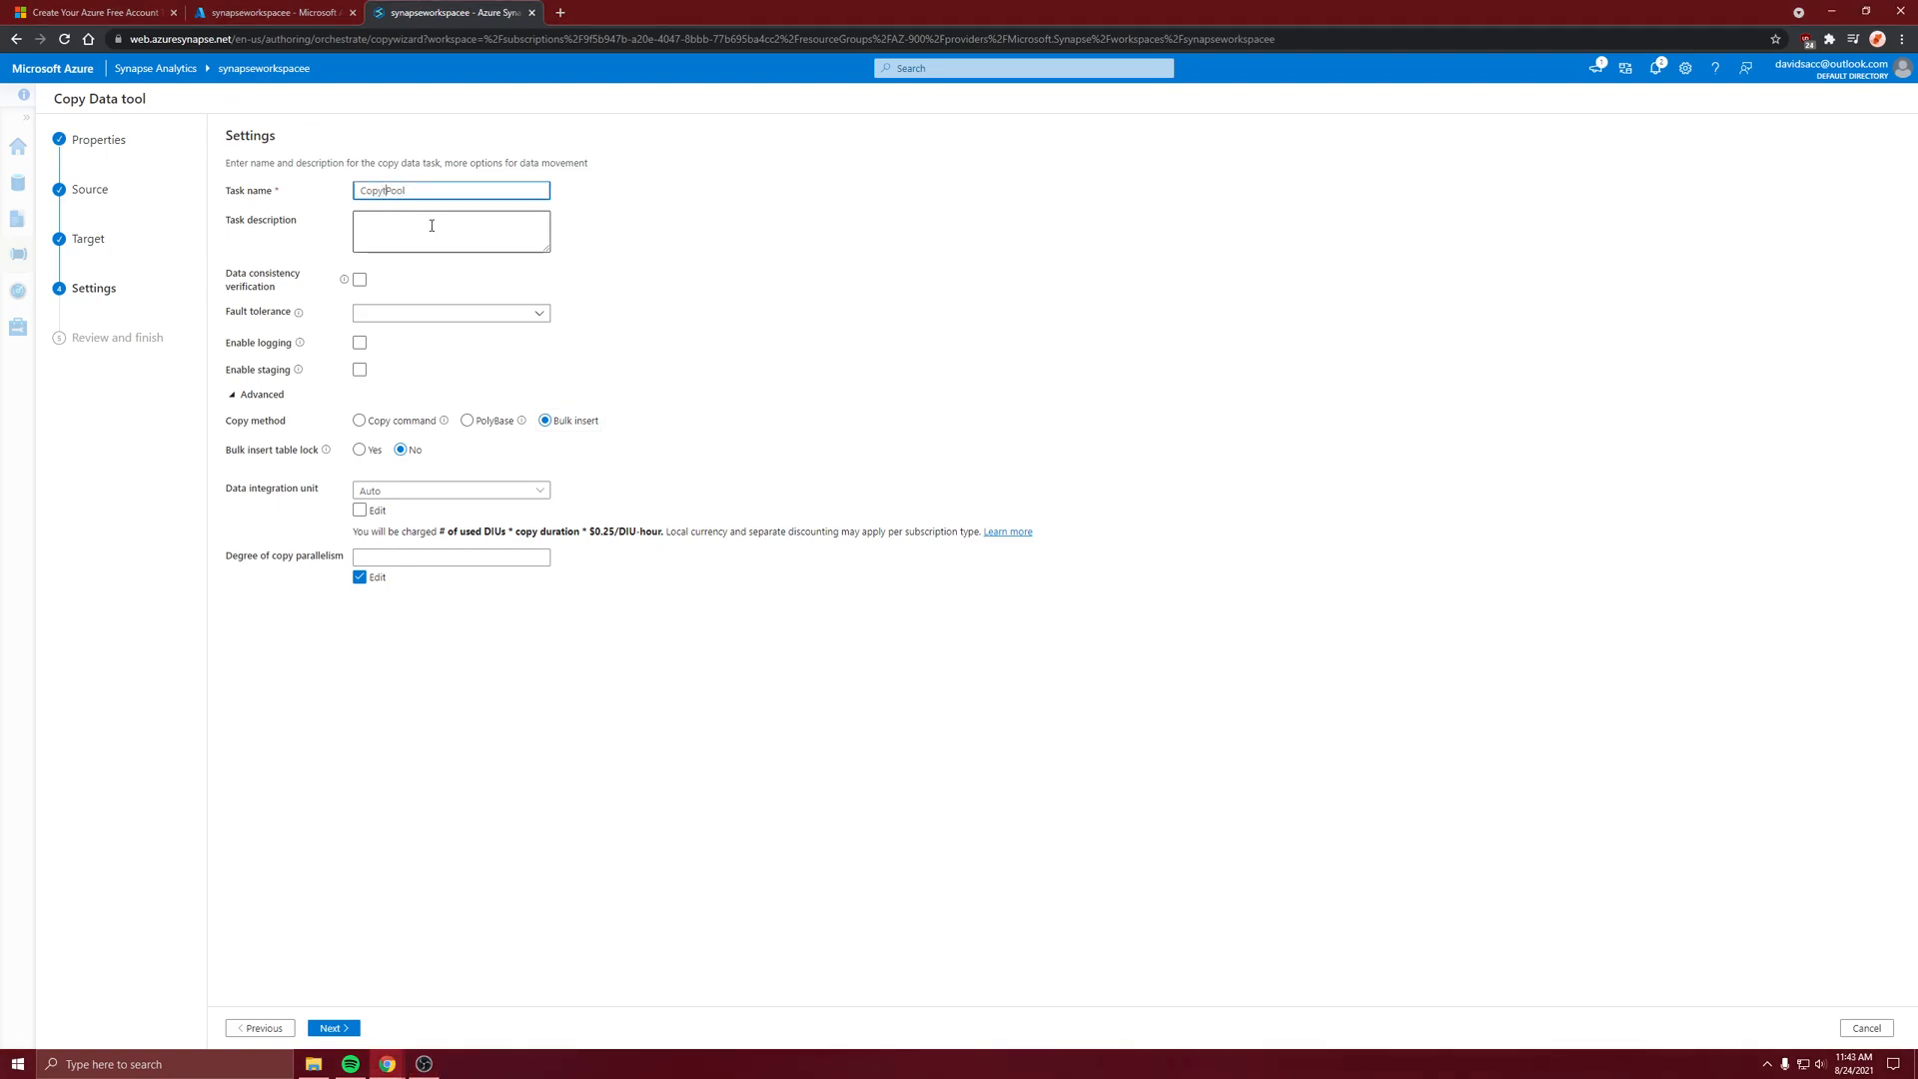
left_click(561, 228)
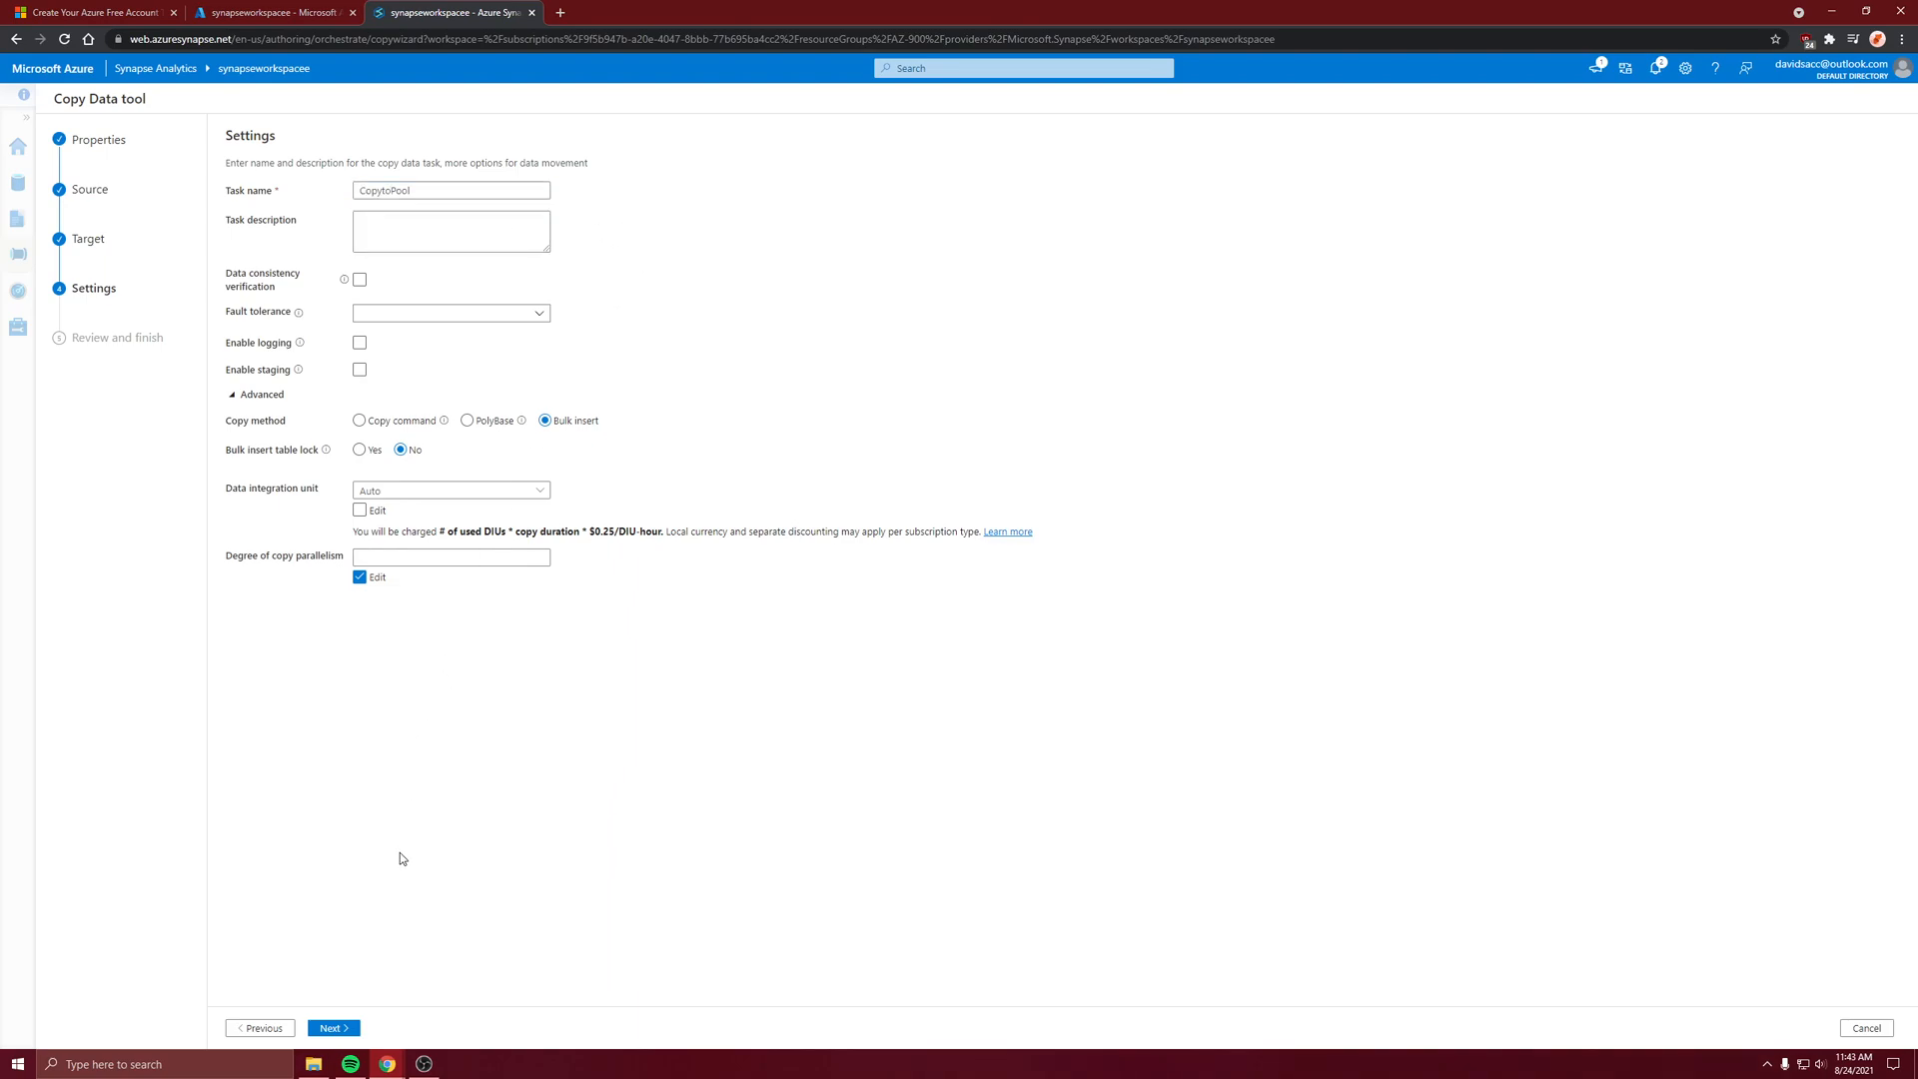
left_click(358, 1028)
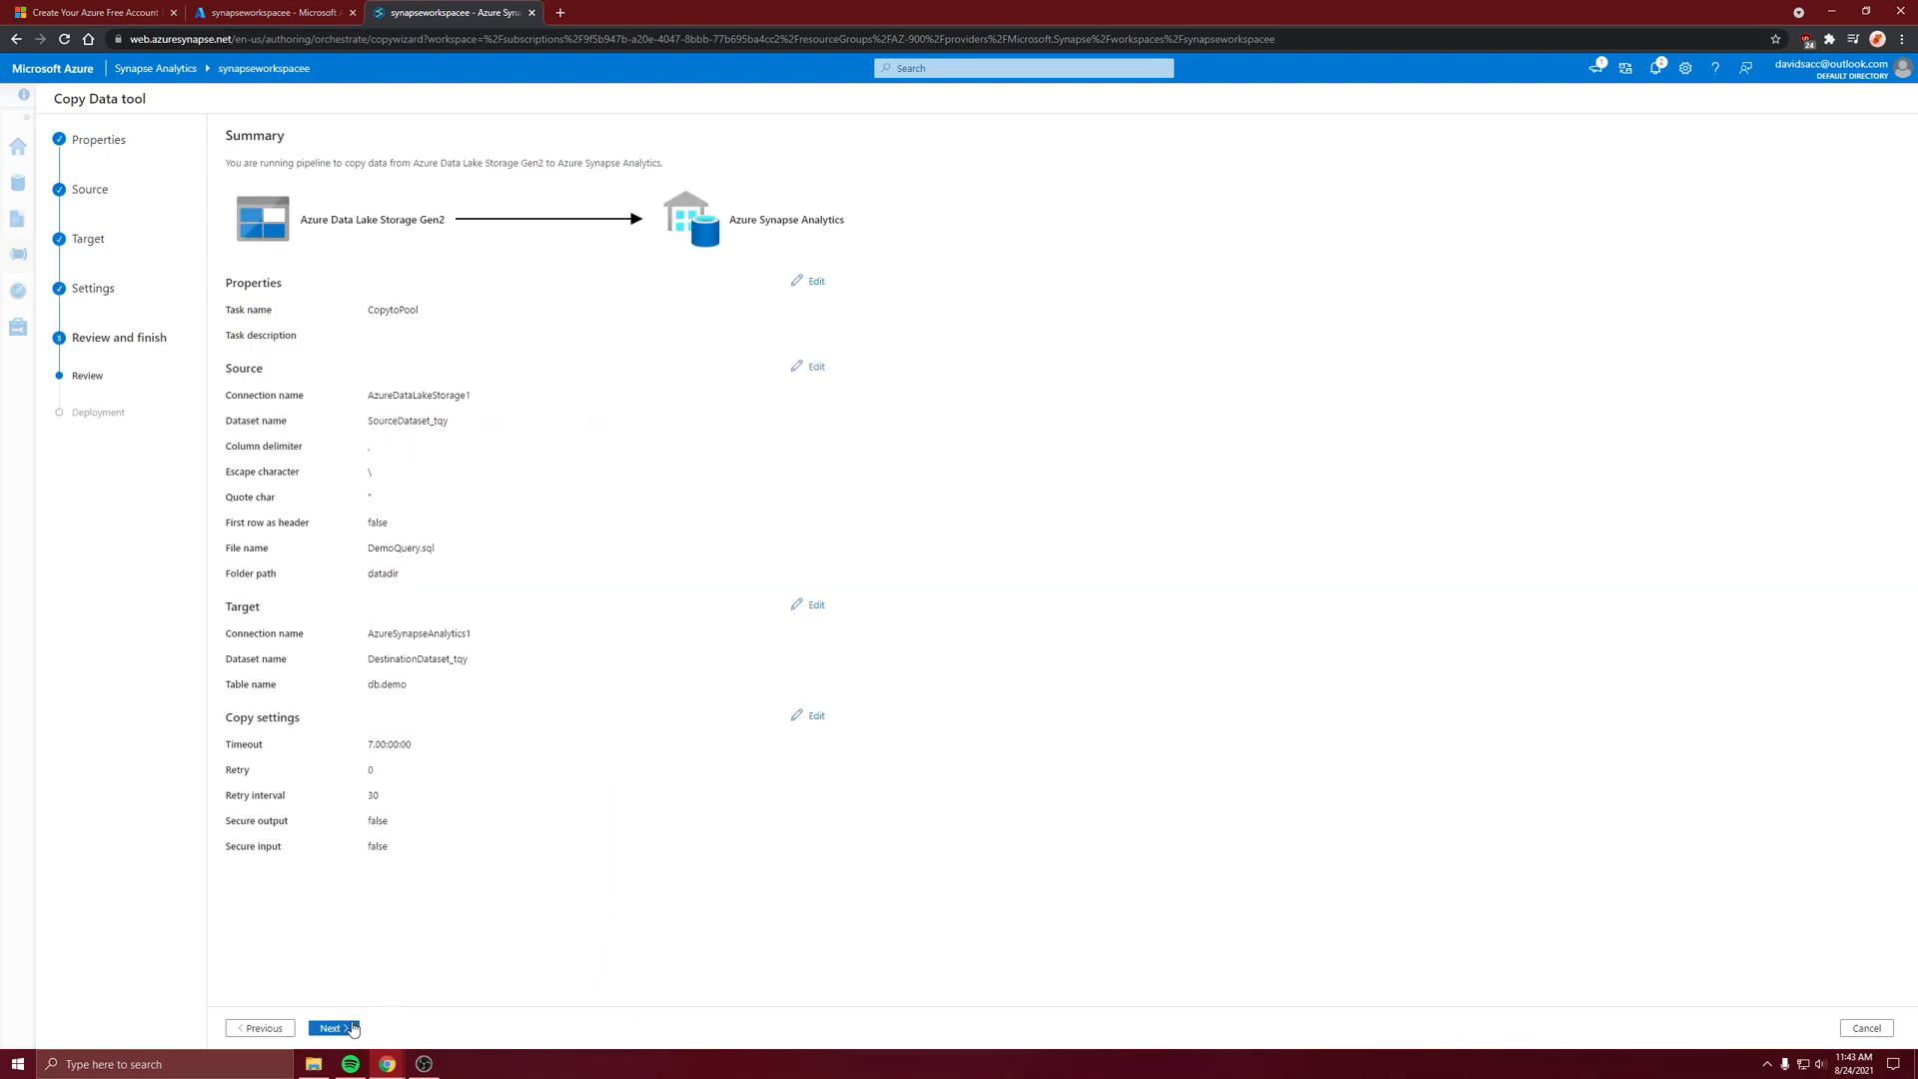
Deploy the copy pipeline and finish the Copy Data tool, declining the browser's offer to save the password
left_click(332, 1028)
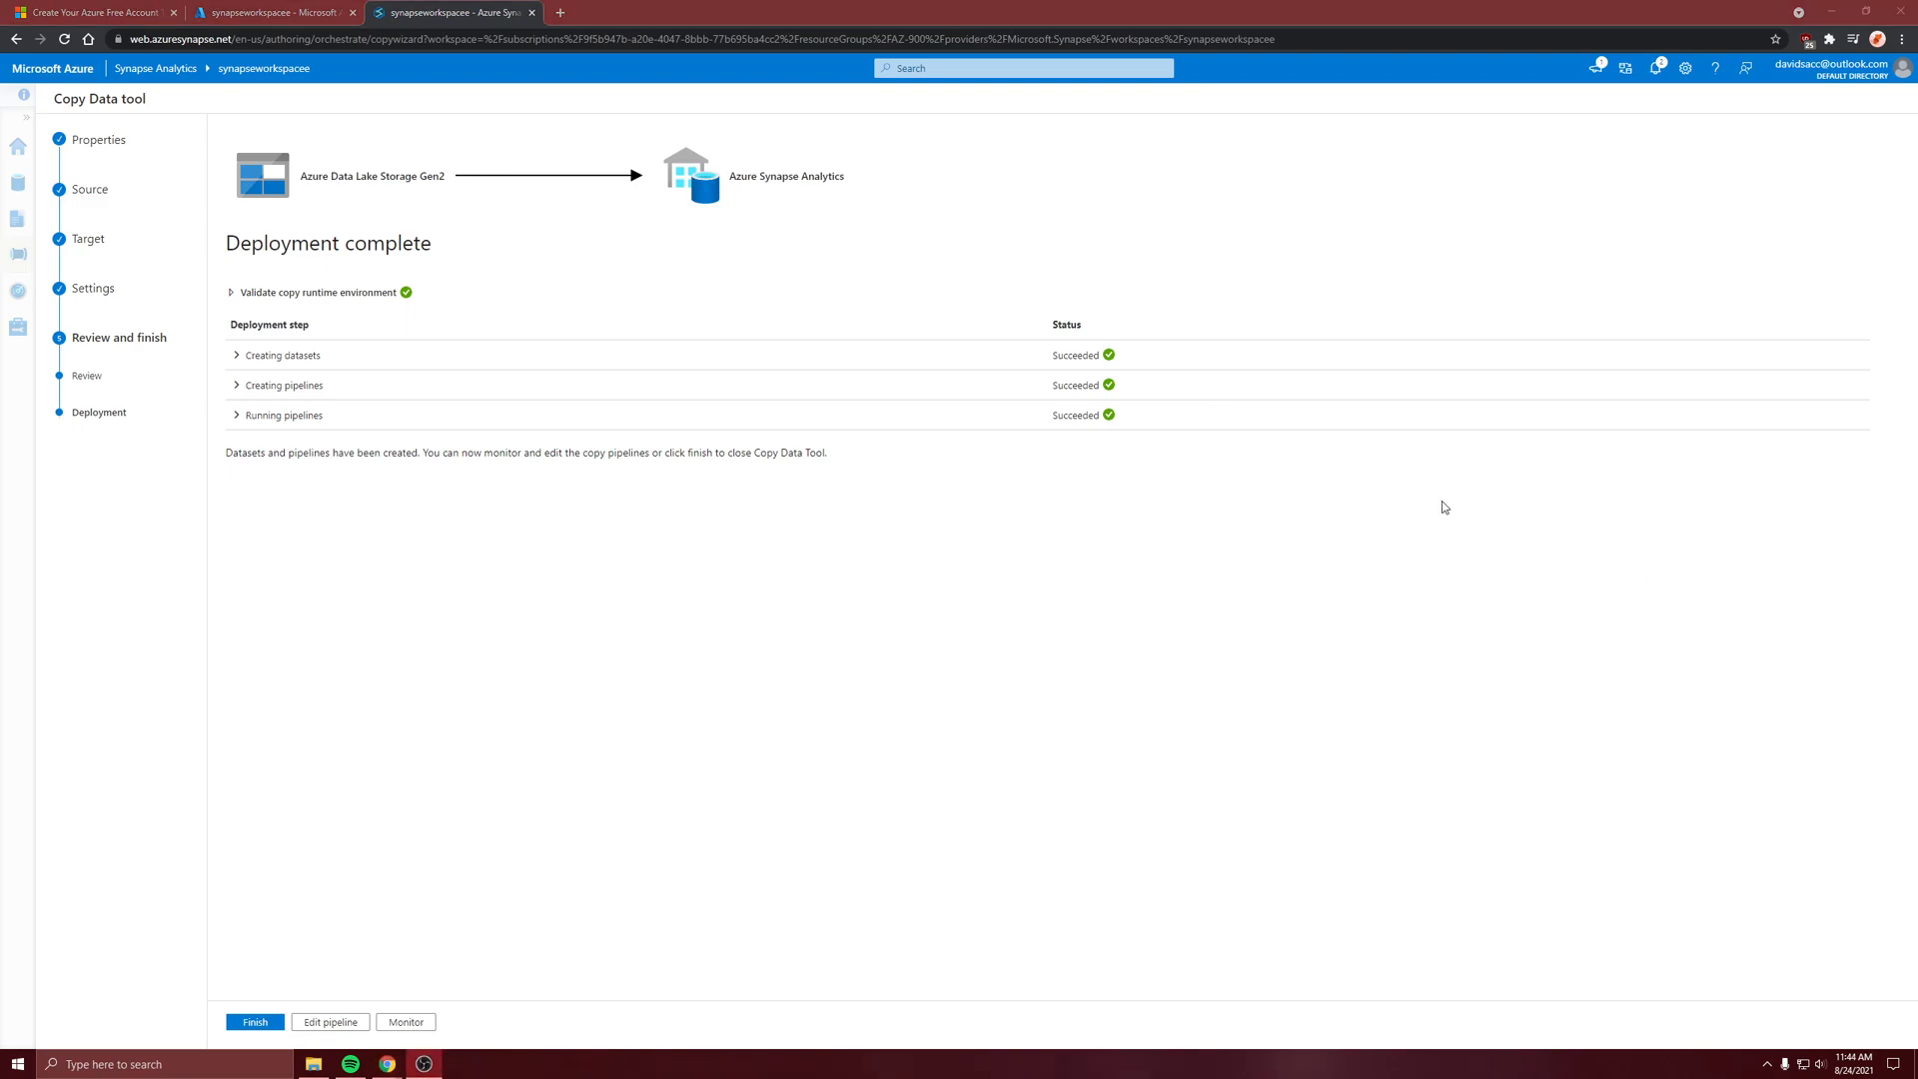
left_click(1443, 507)
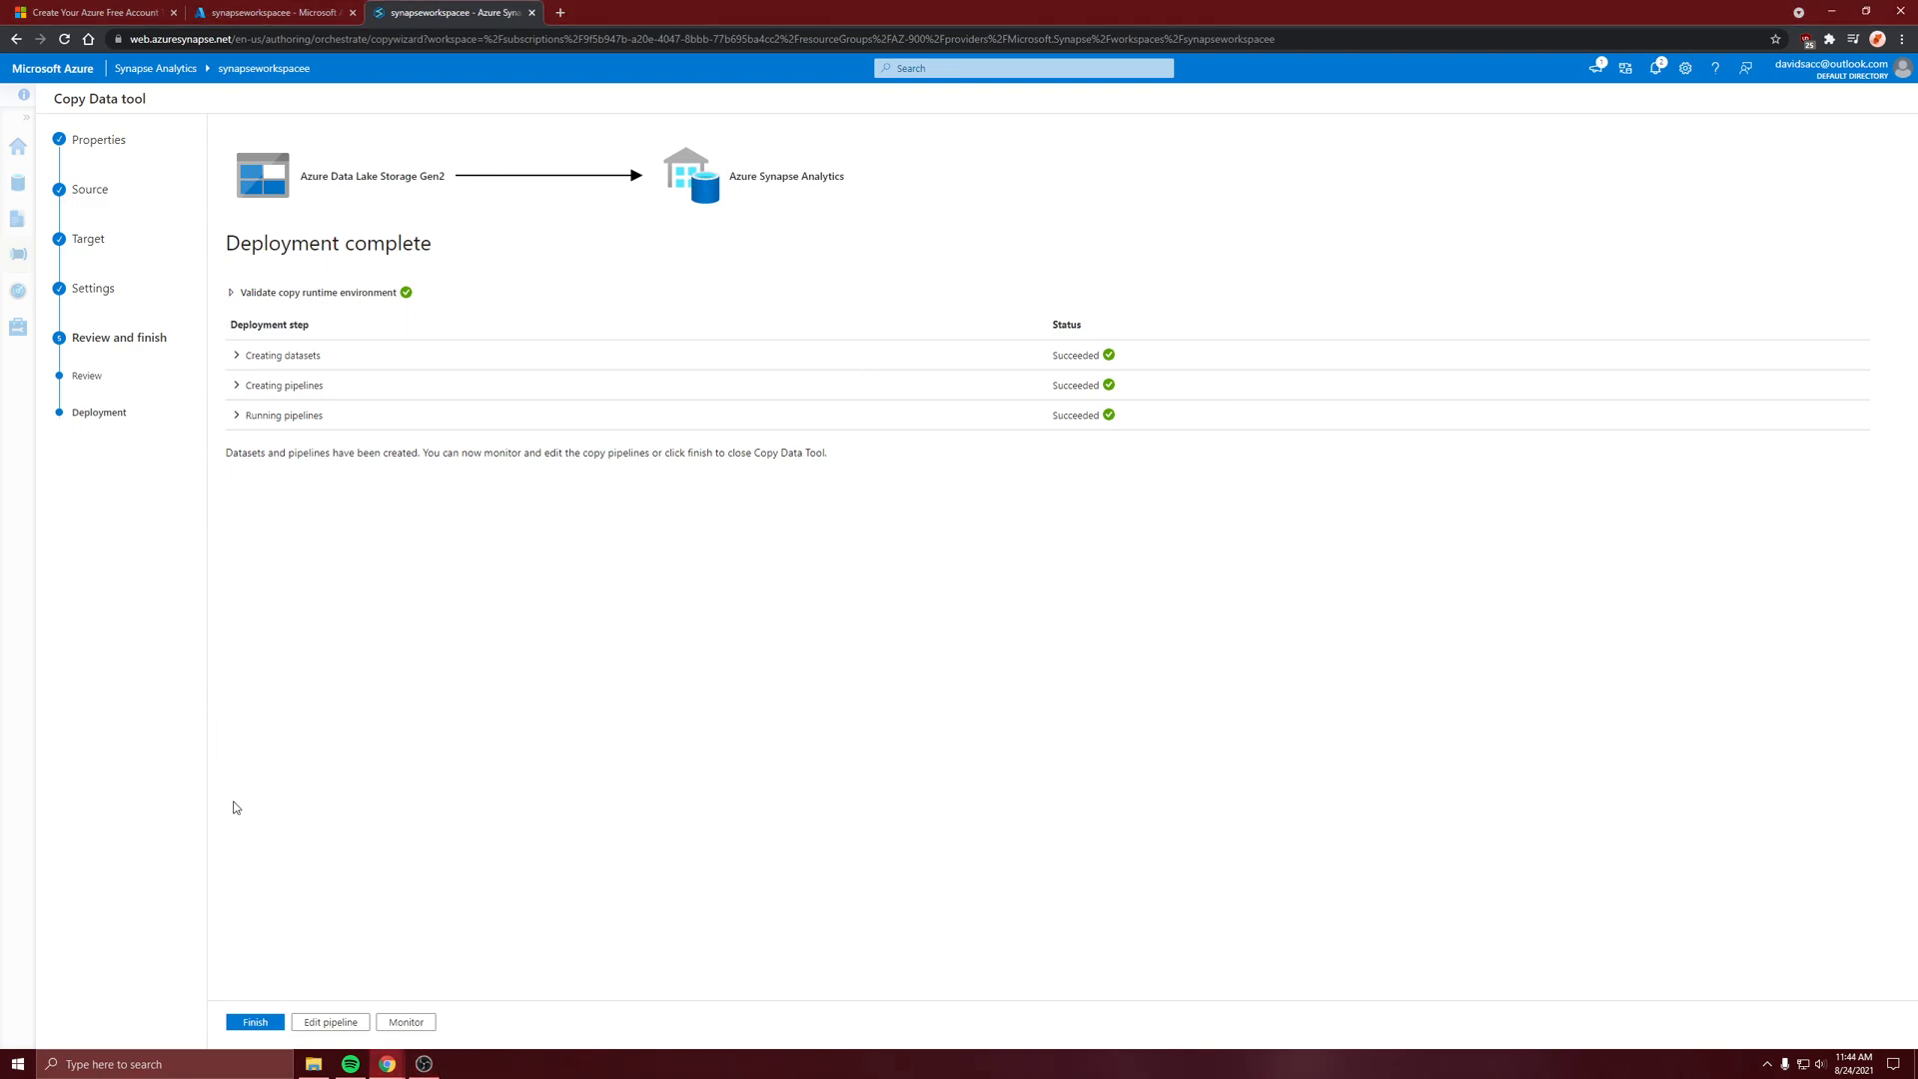
left_click(255, 1022)
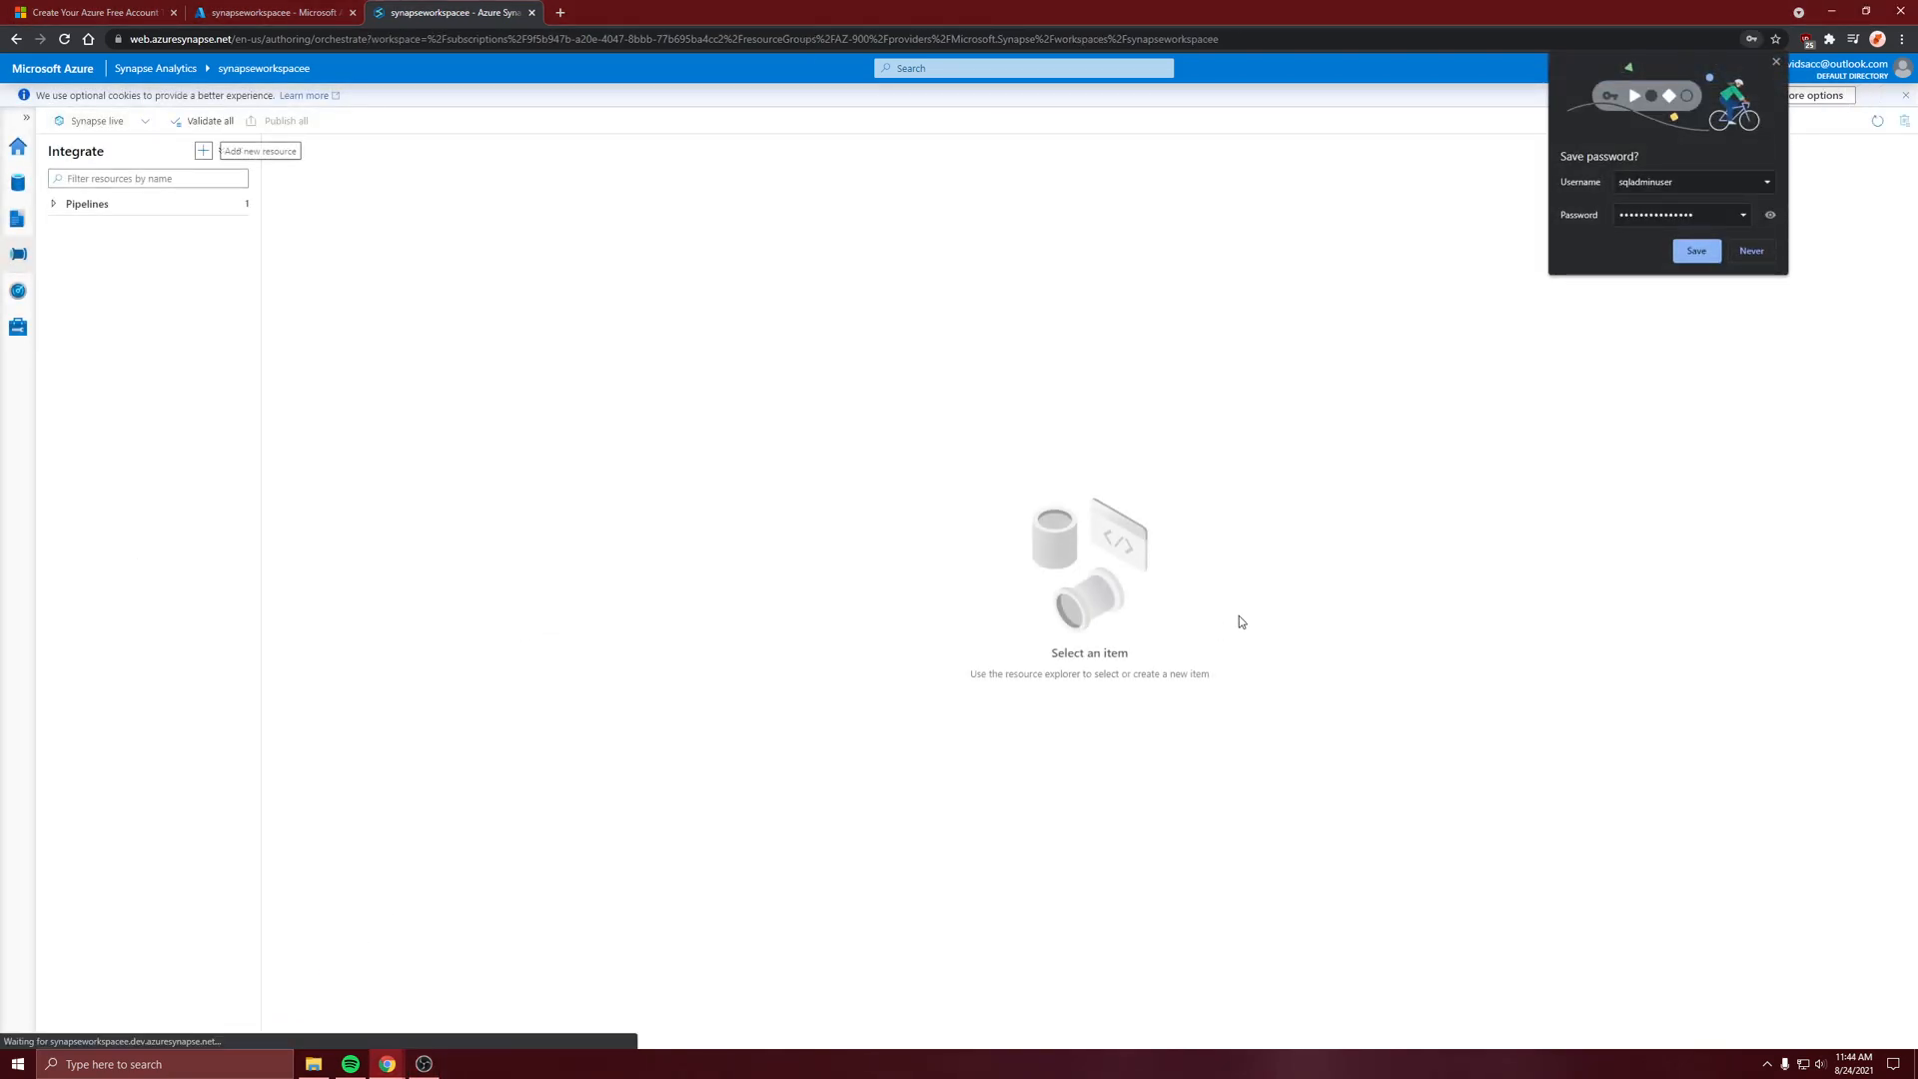
left_click(1760, 256)
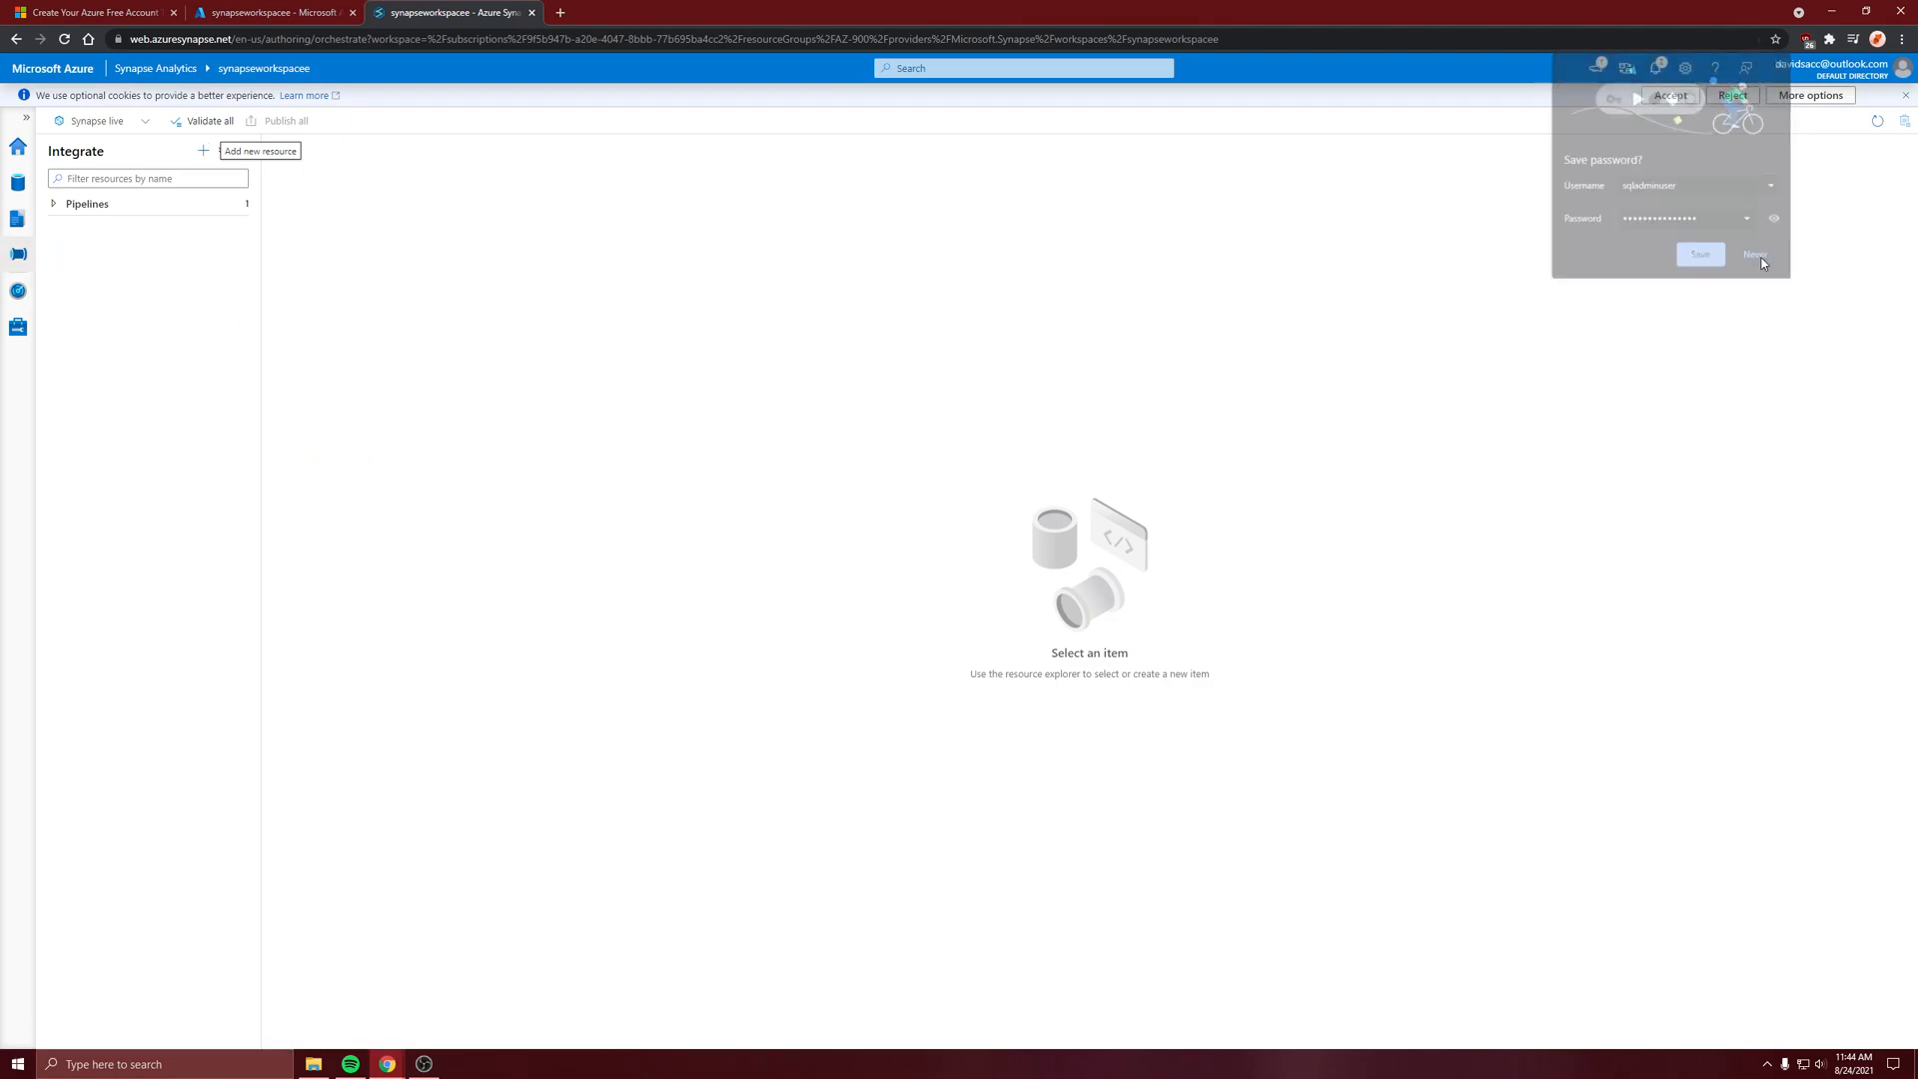
Check the CopytoPool run in the pipeline runs monitor and read through its error details
left_click(18, 291)
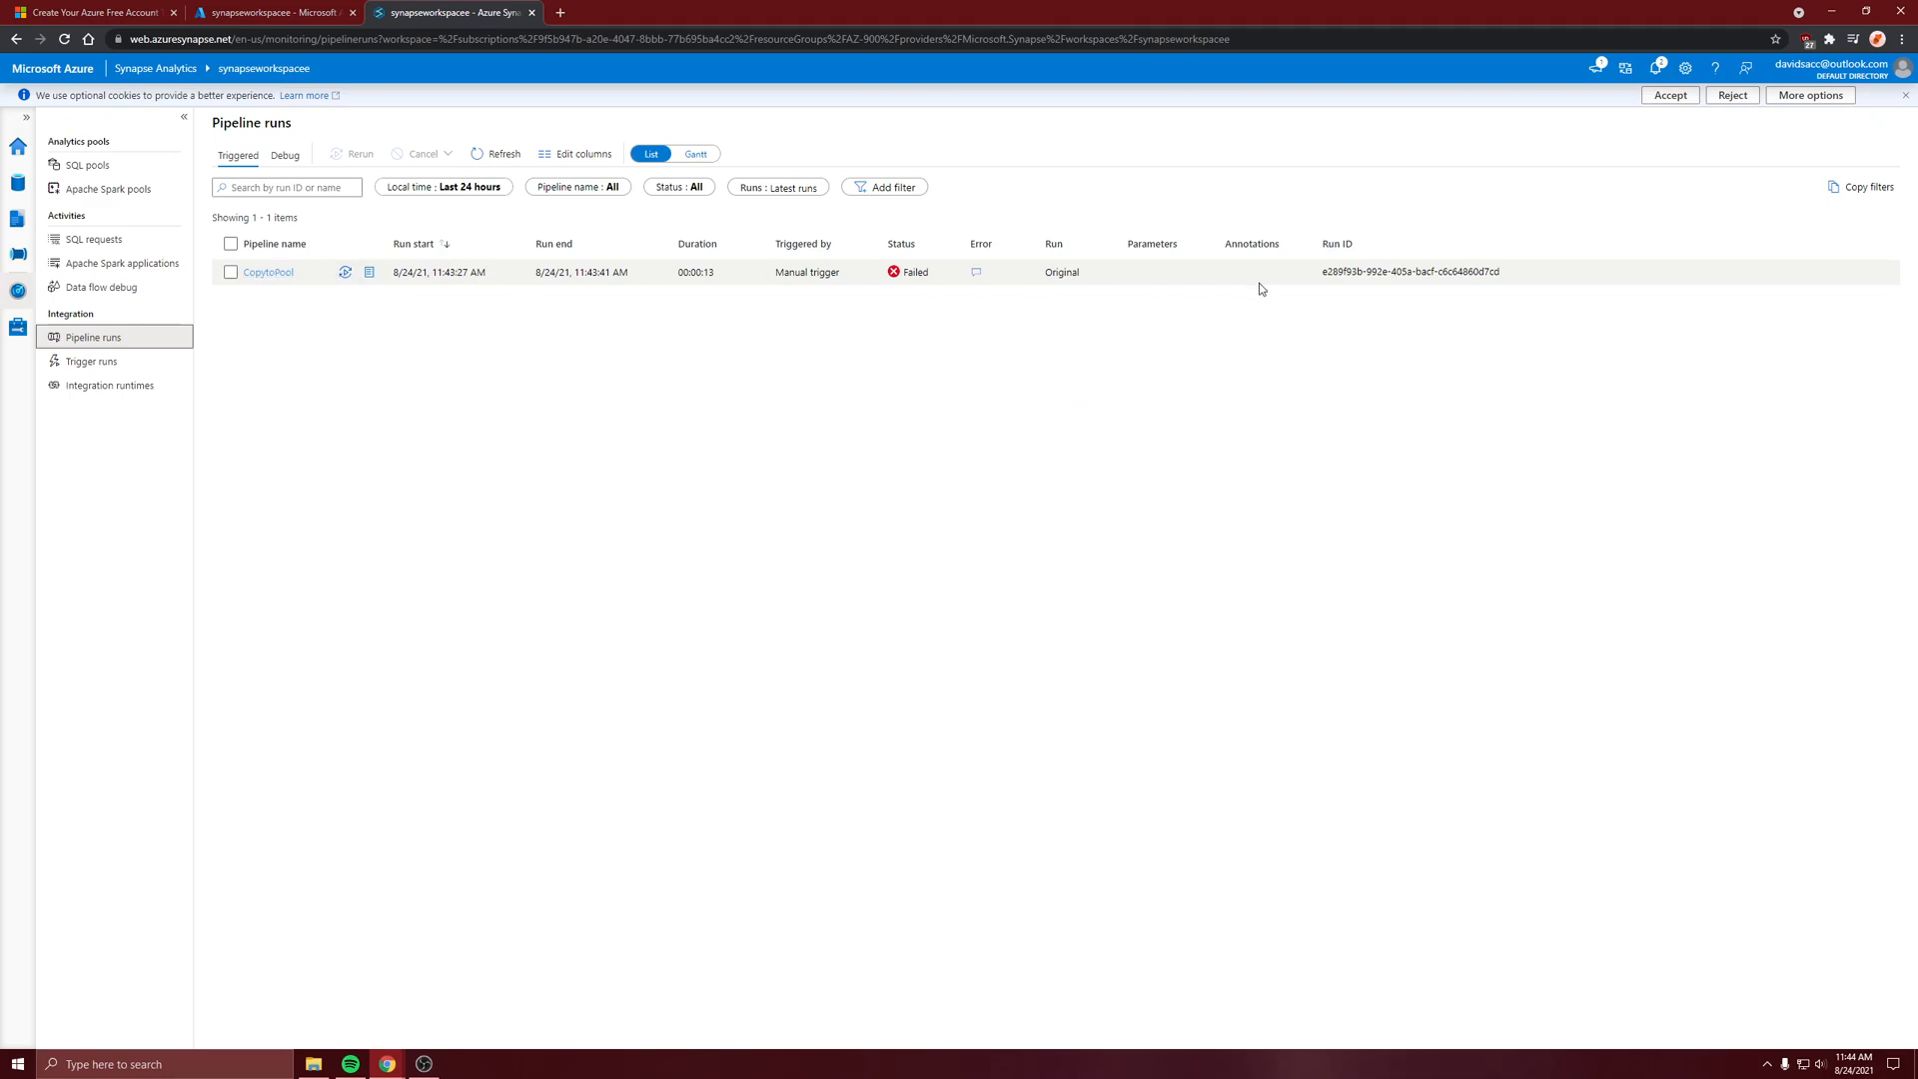
left_click(921, 273)
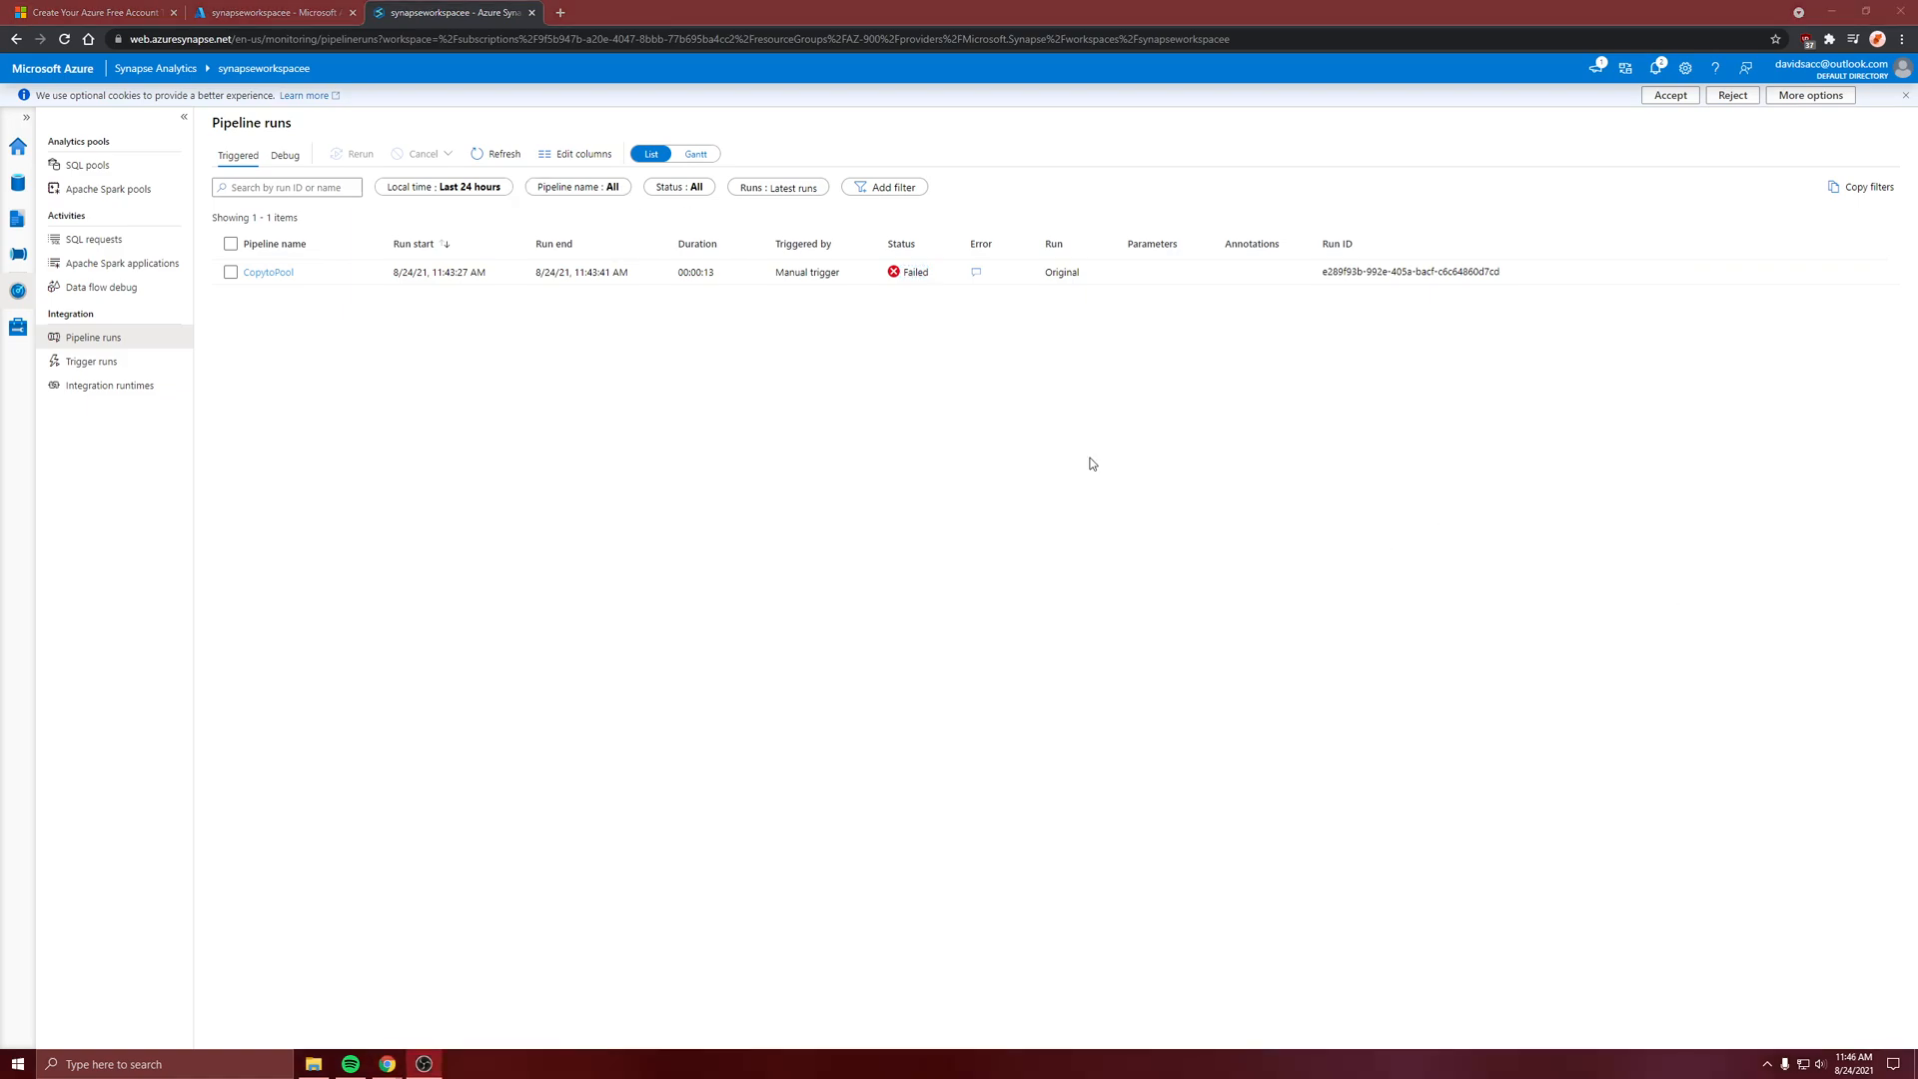
left_click(883, 400)
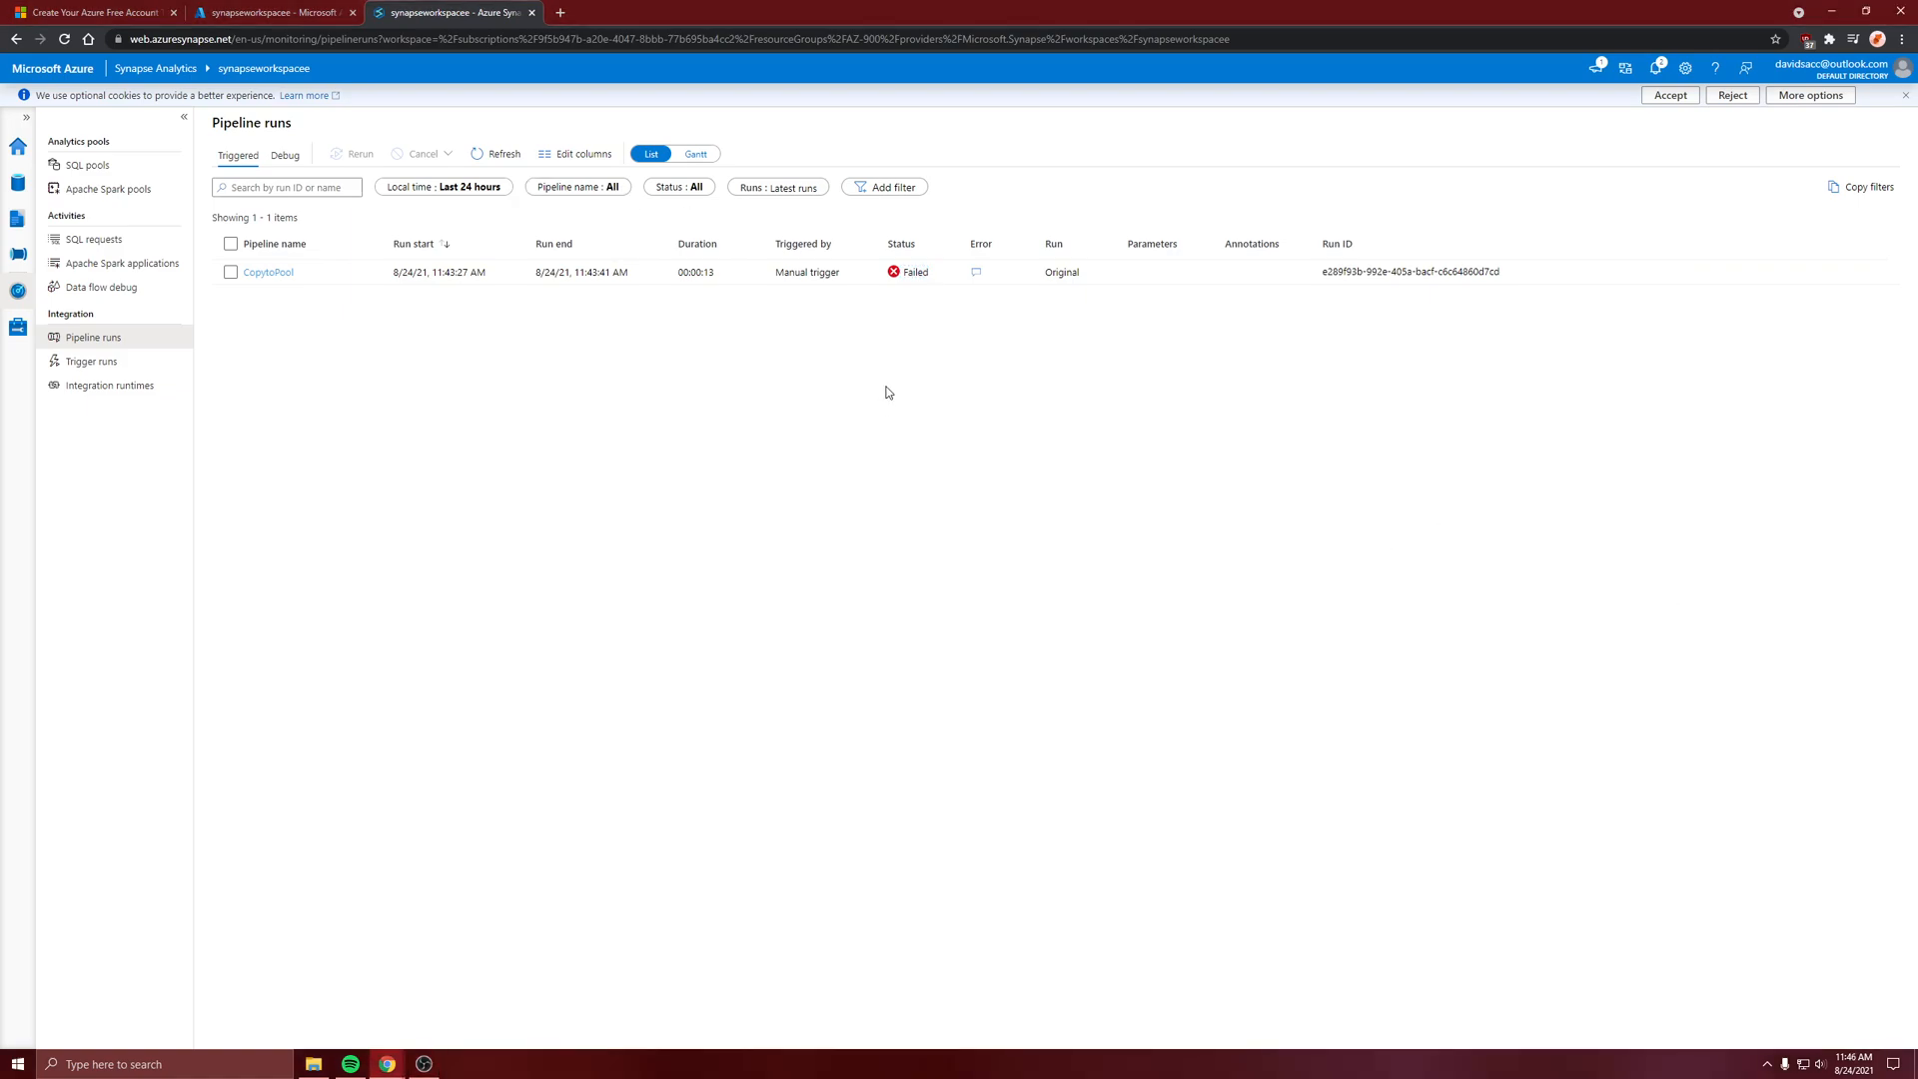
left_click(974, 273)
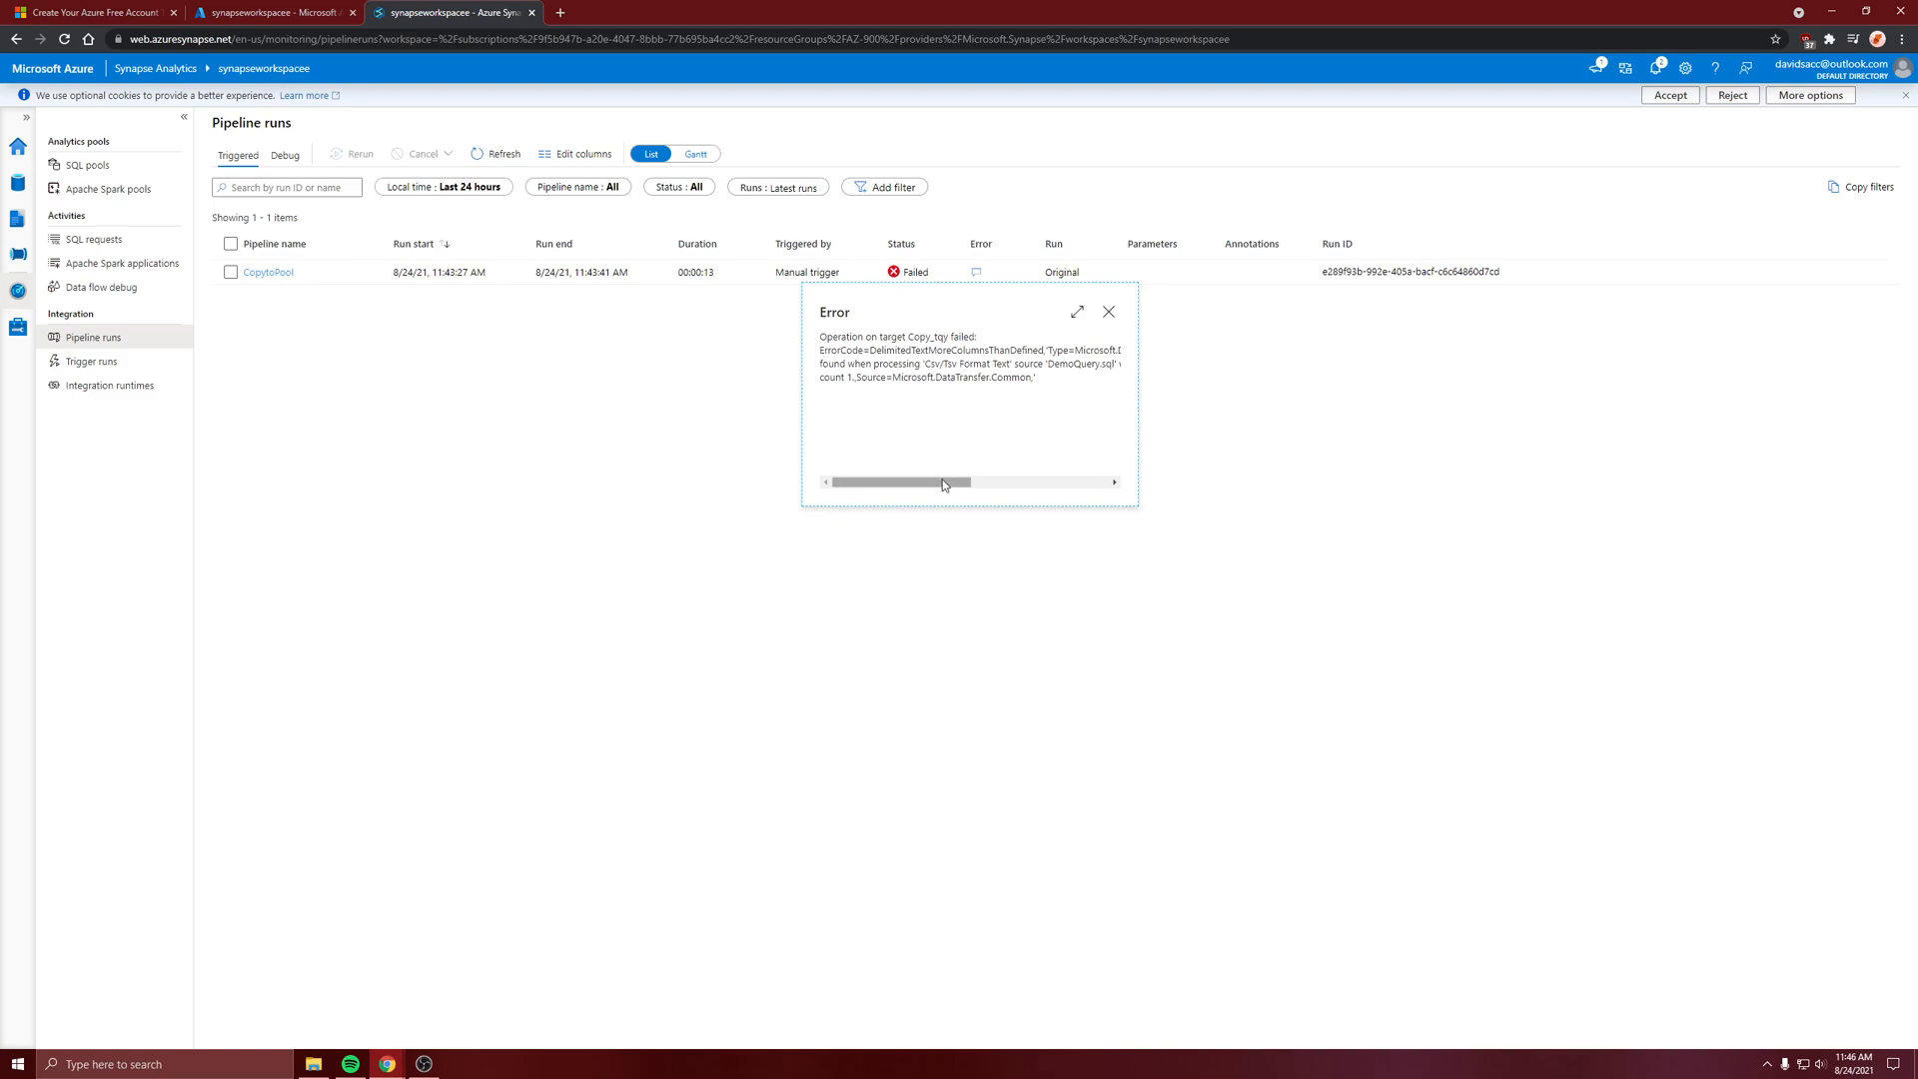
left_click_drag(944, 485, 889, 480)
left_click(603, 421)
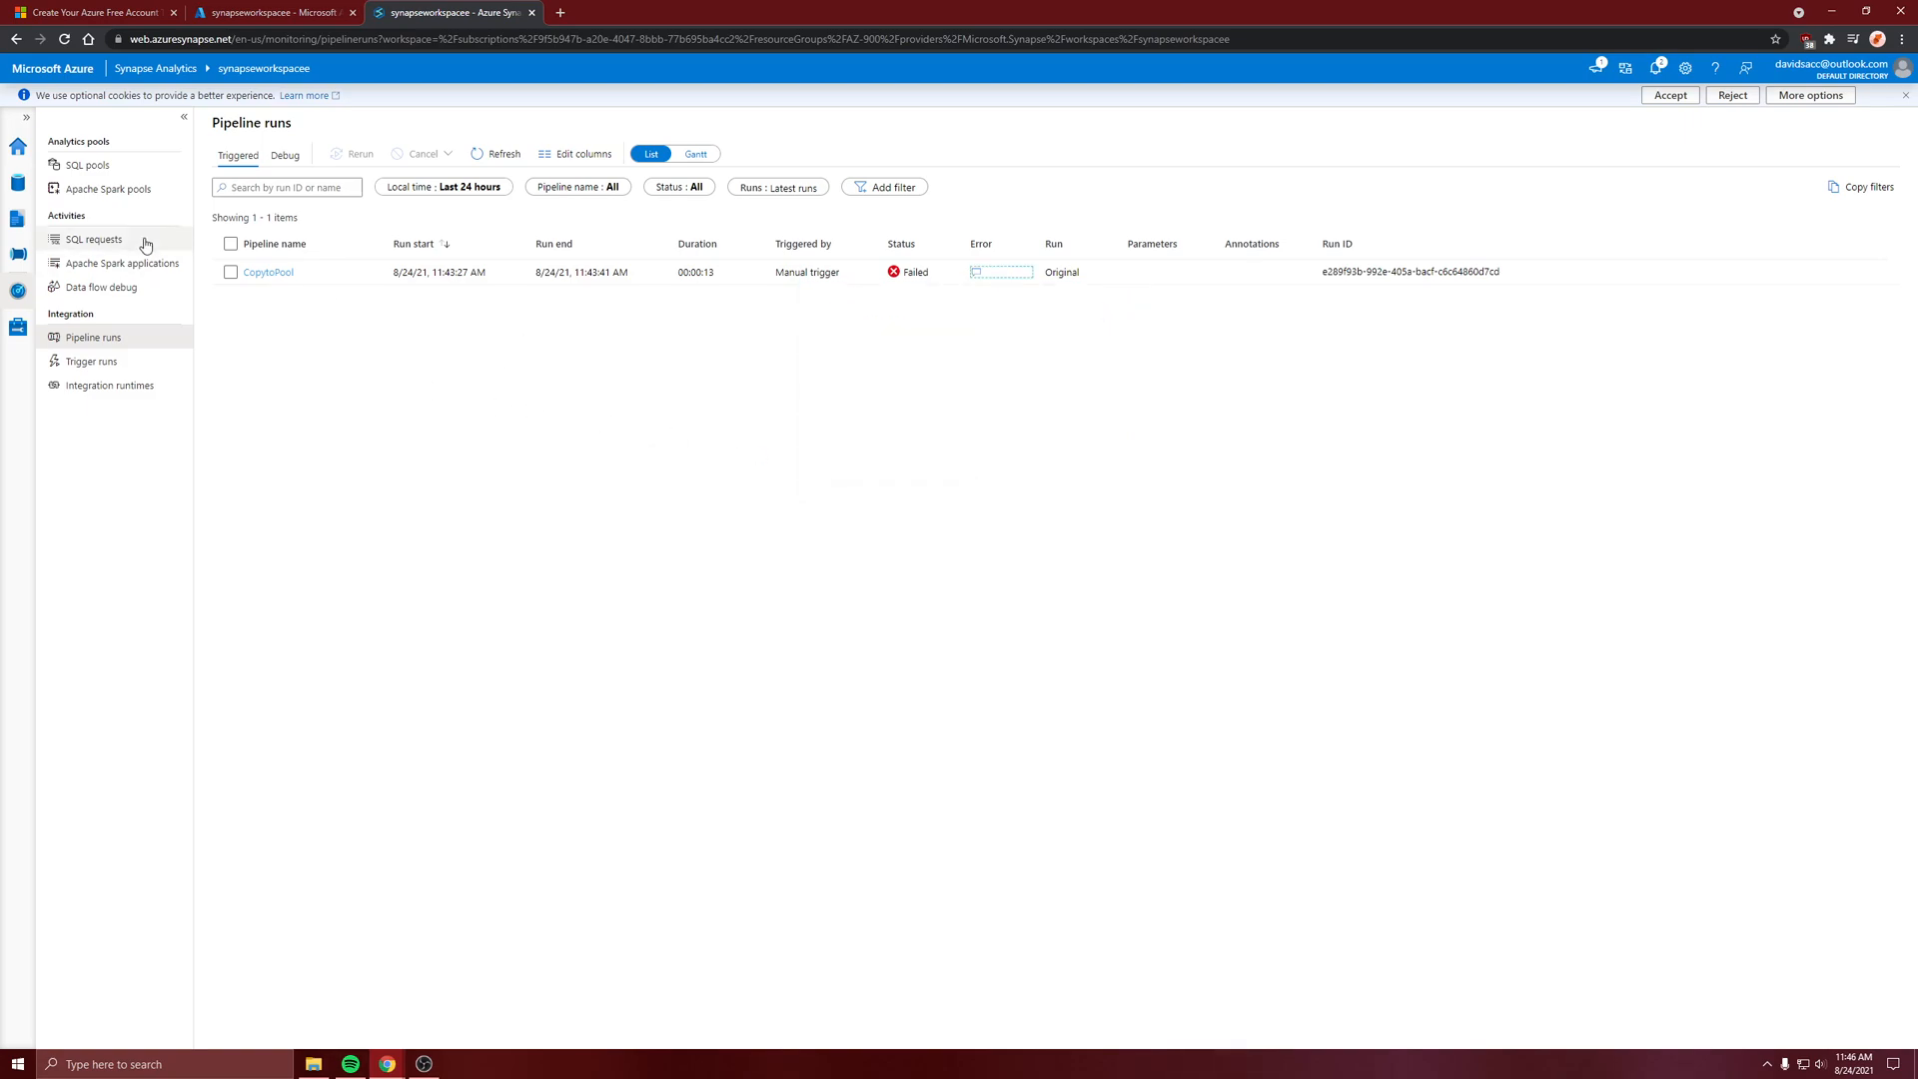
In the workspace data of Synapse Studio, generate a new SQL script selecting the top 100 rows of sqlpool's db.demo table
left_click(18, 183)
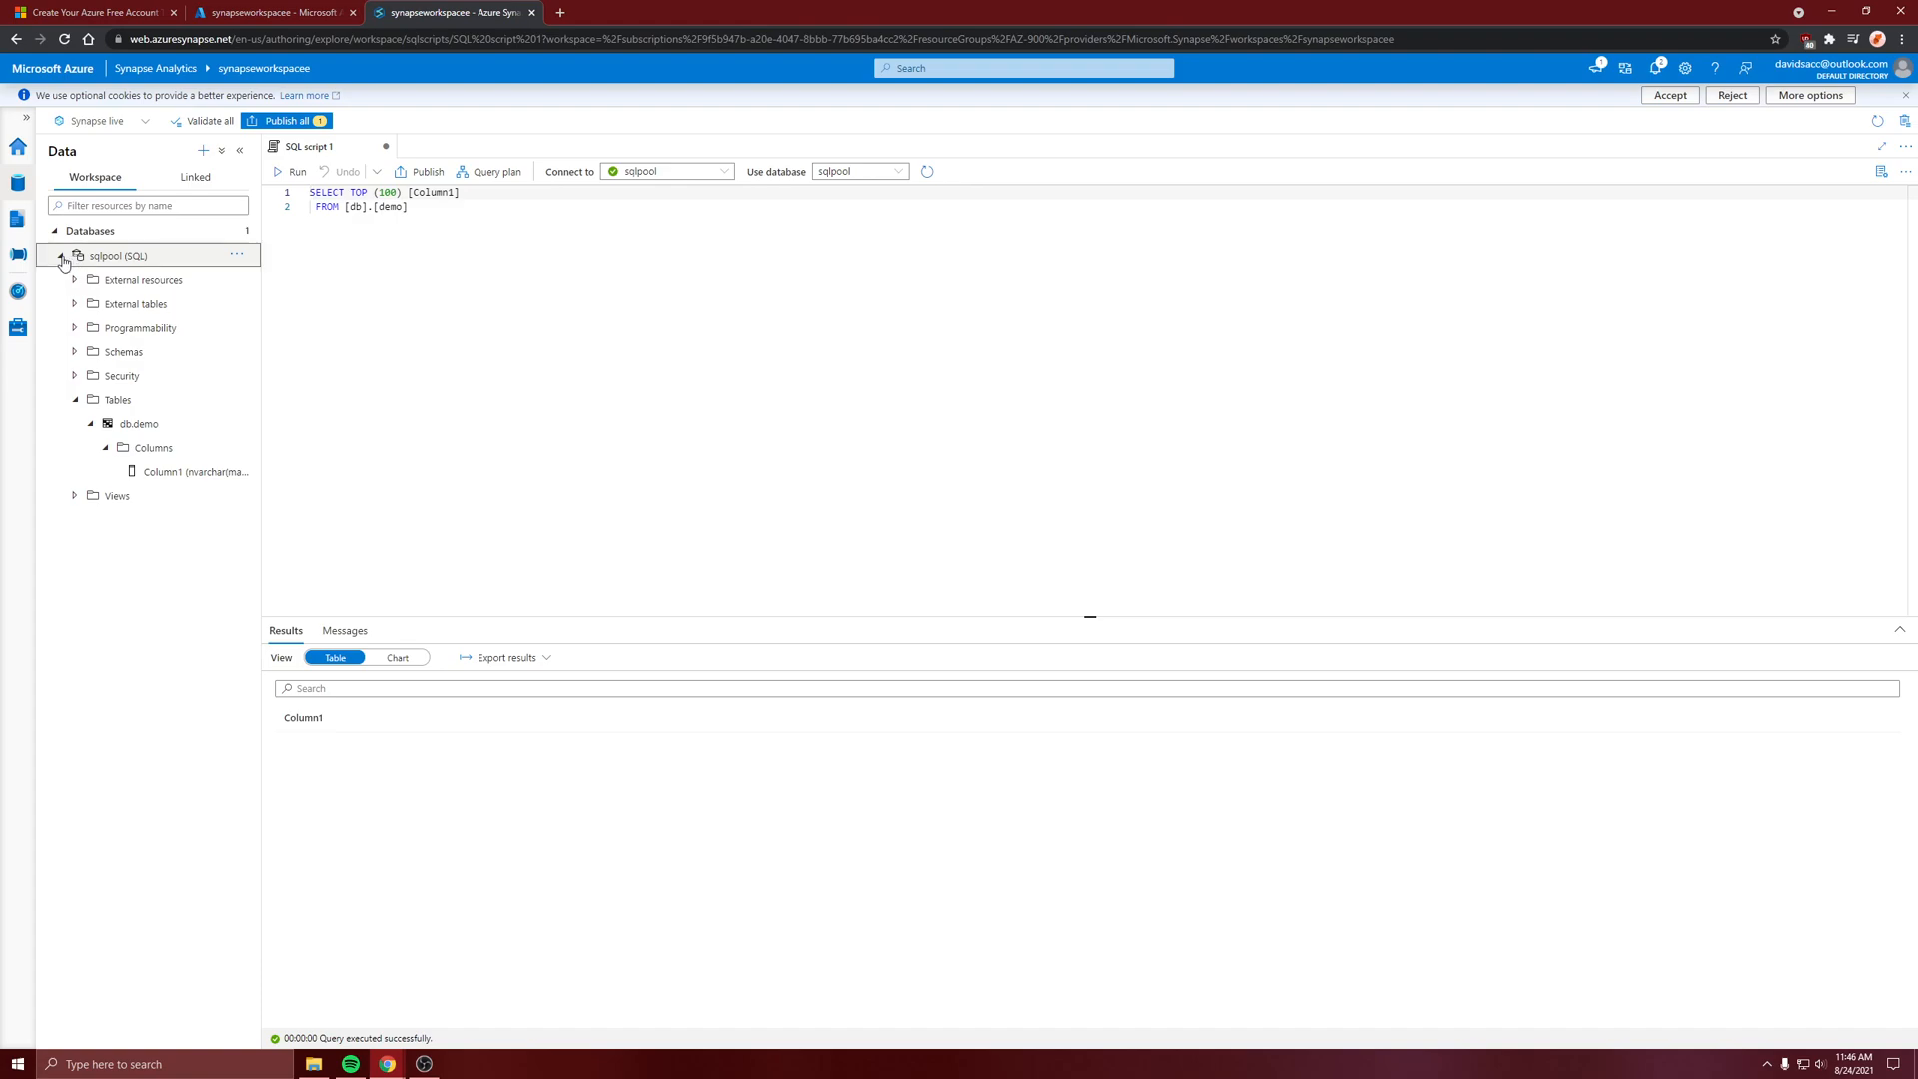
left_click(58, 256)
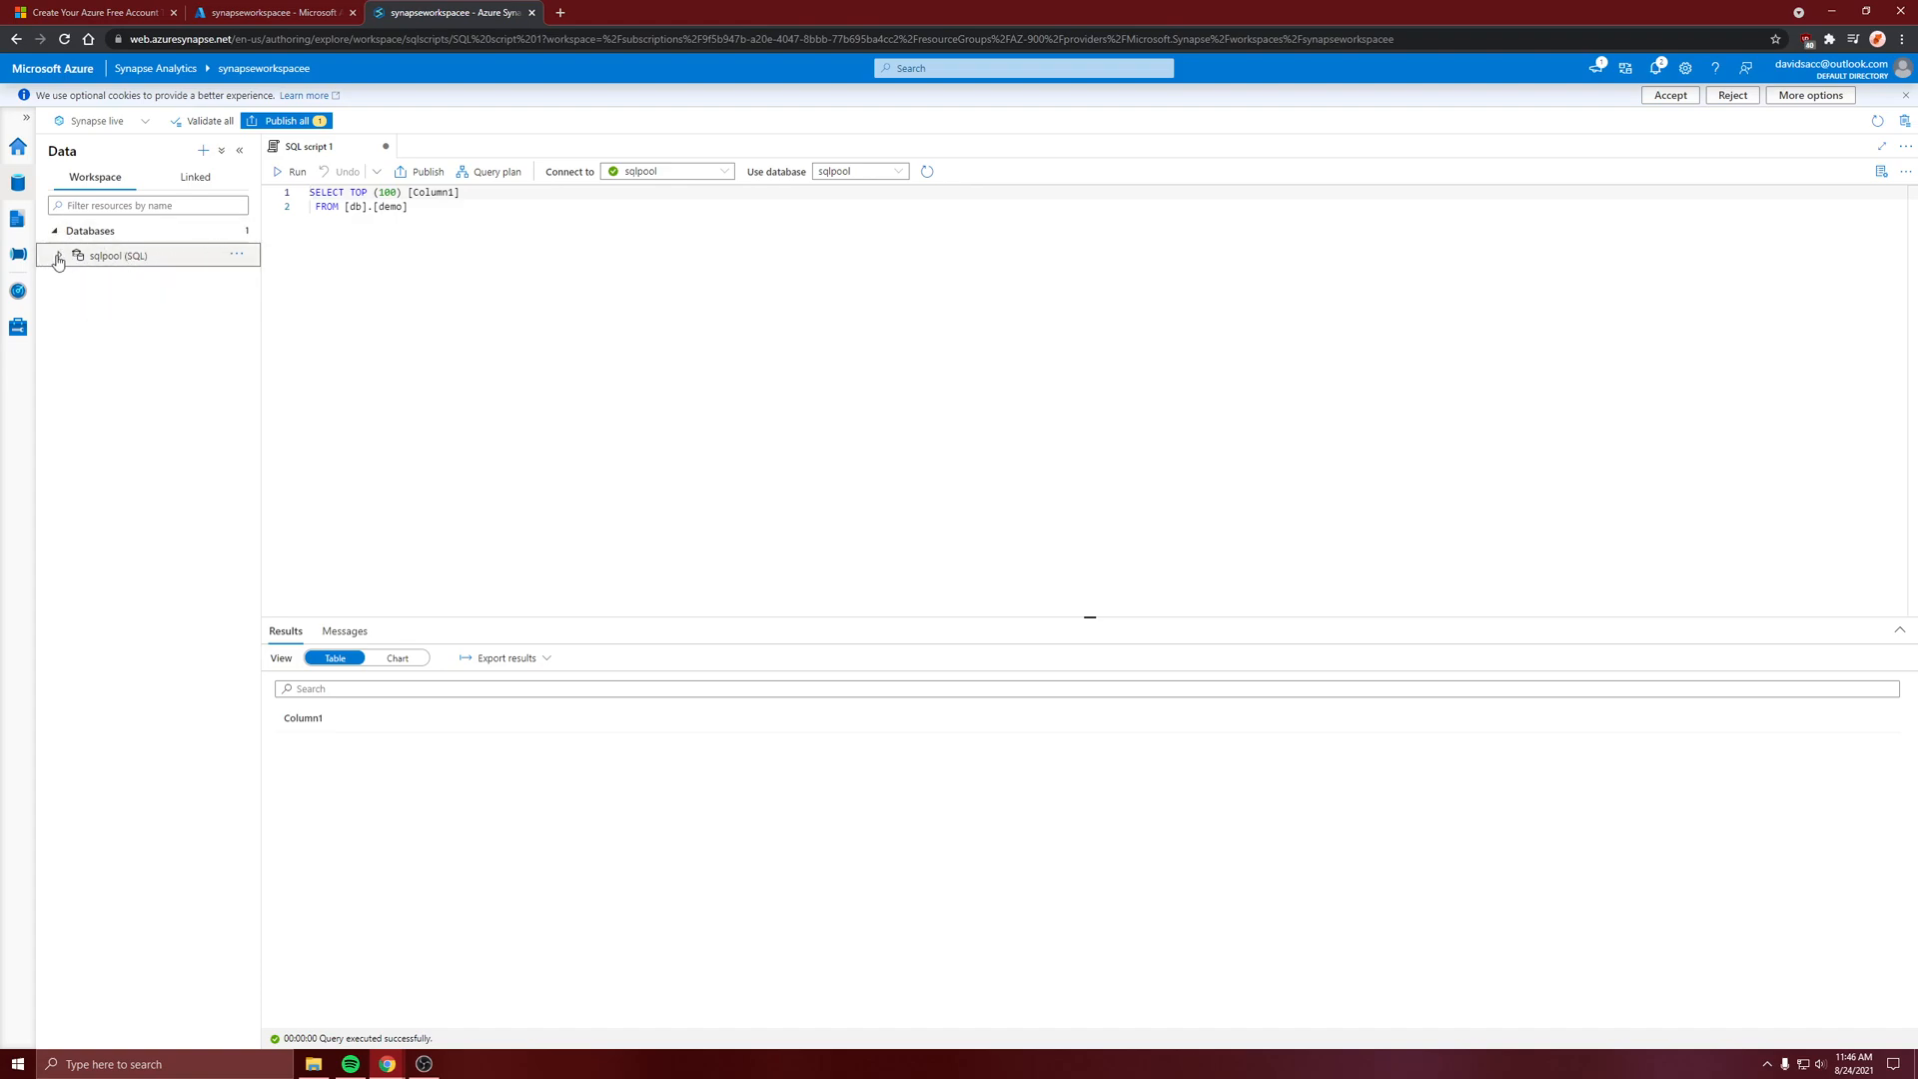
left_click(116, 258)
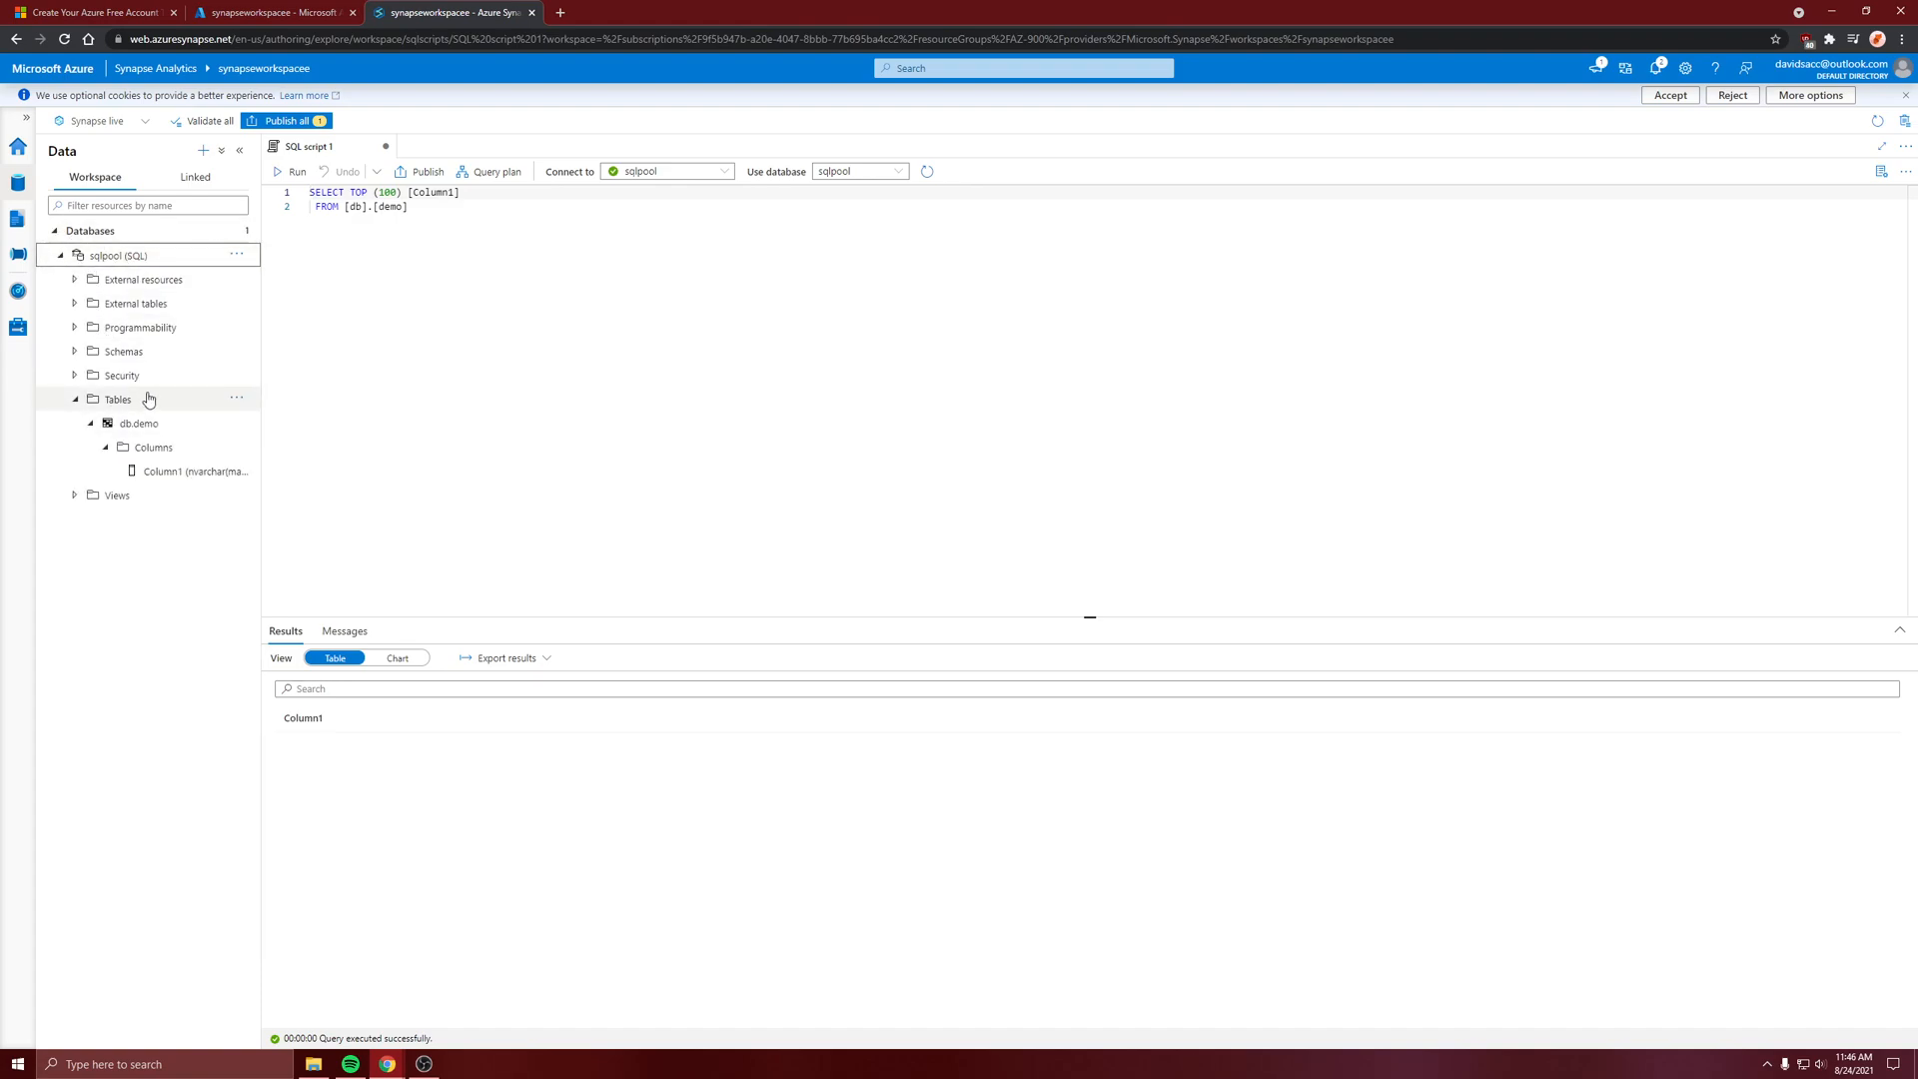
left_click(140, 427)
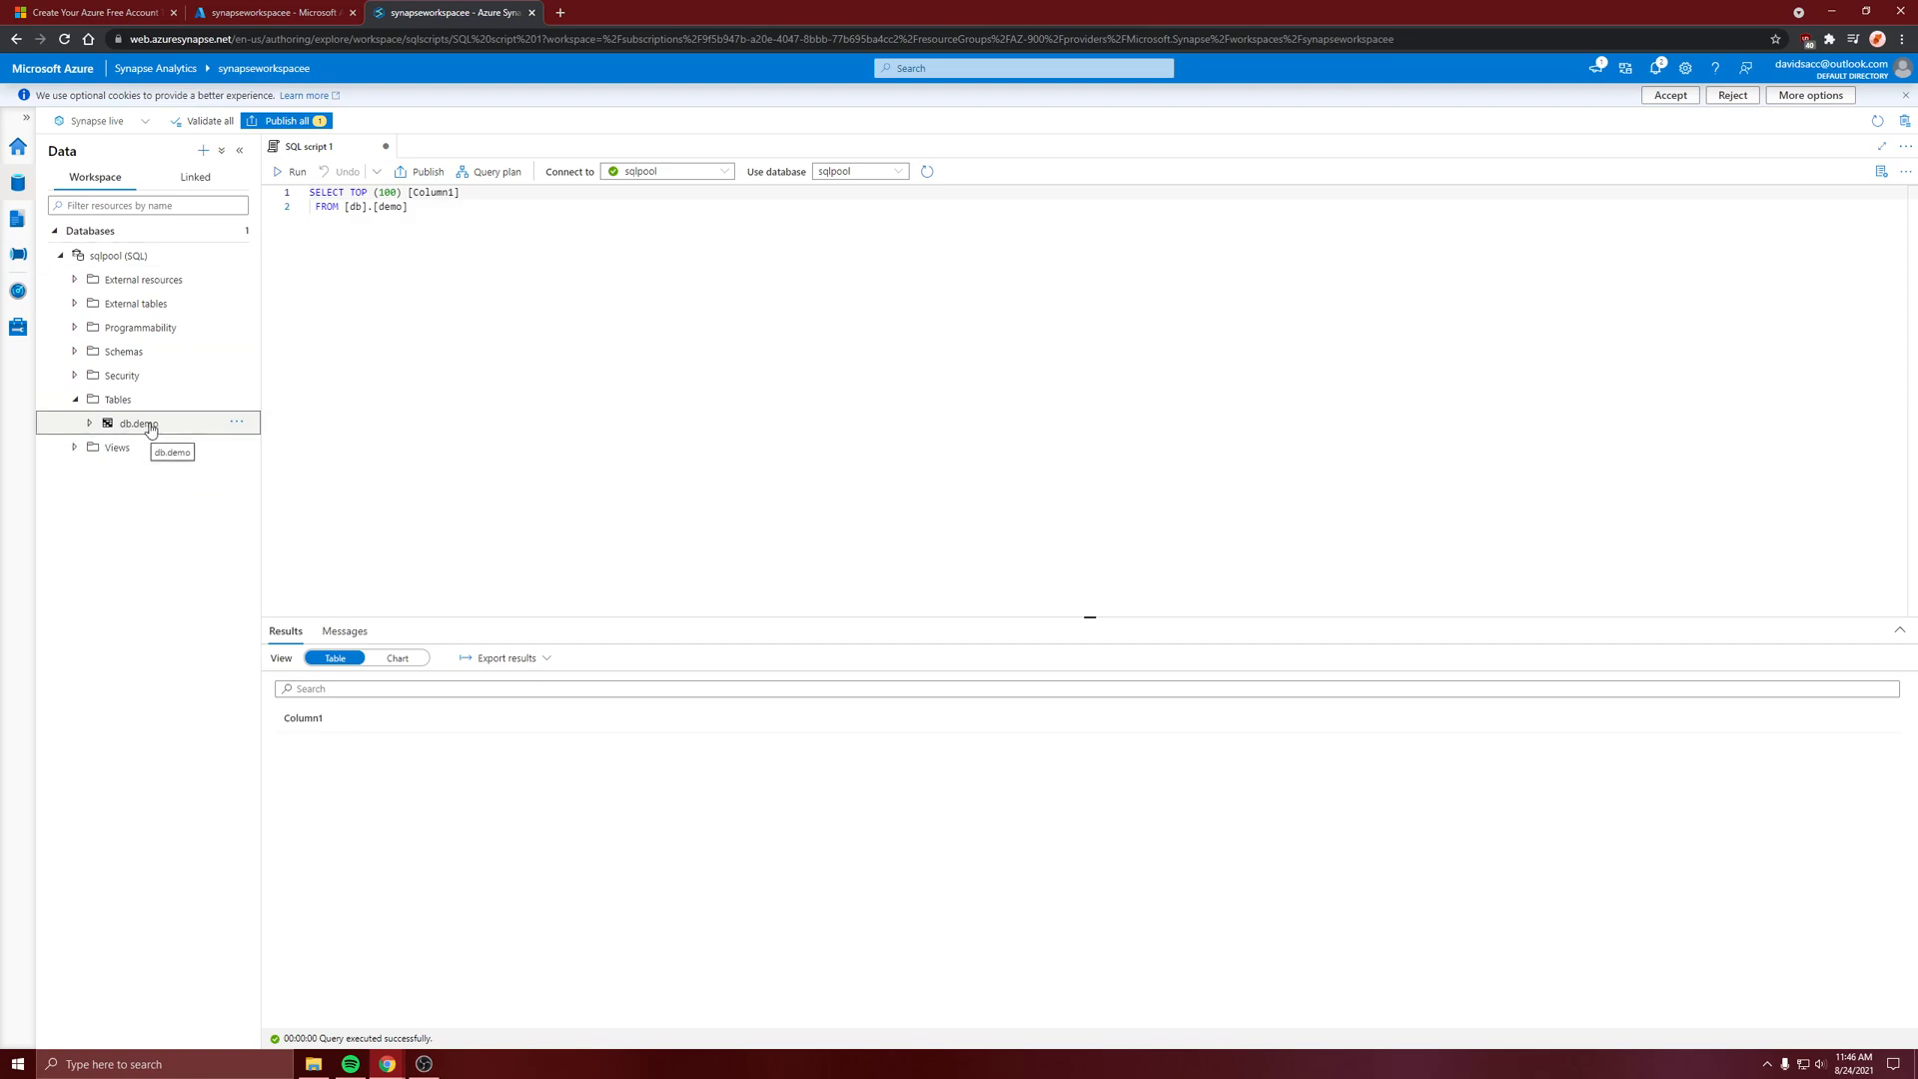
left_click(235, 424)
mouse_move(285, 446)
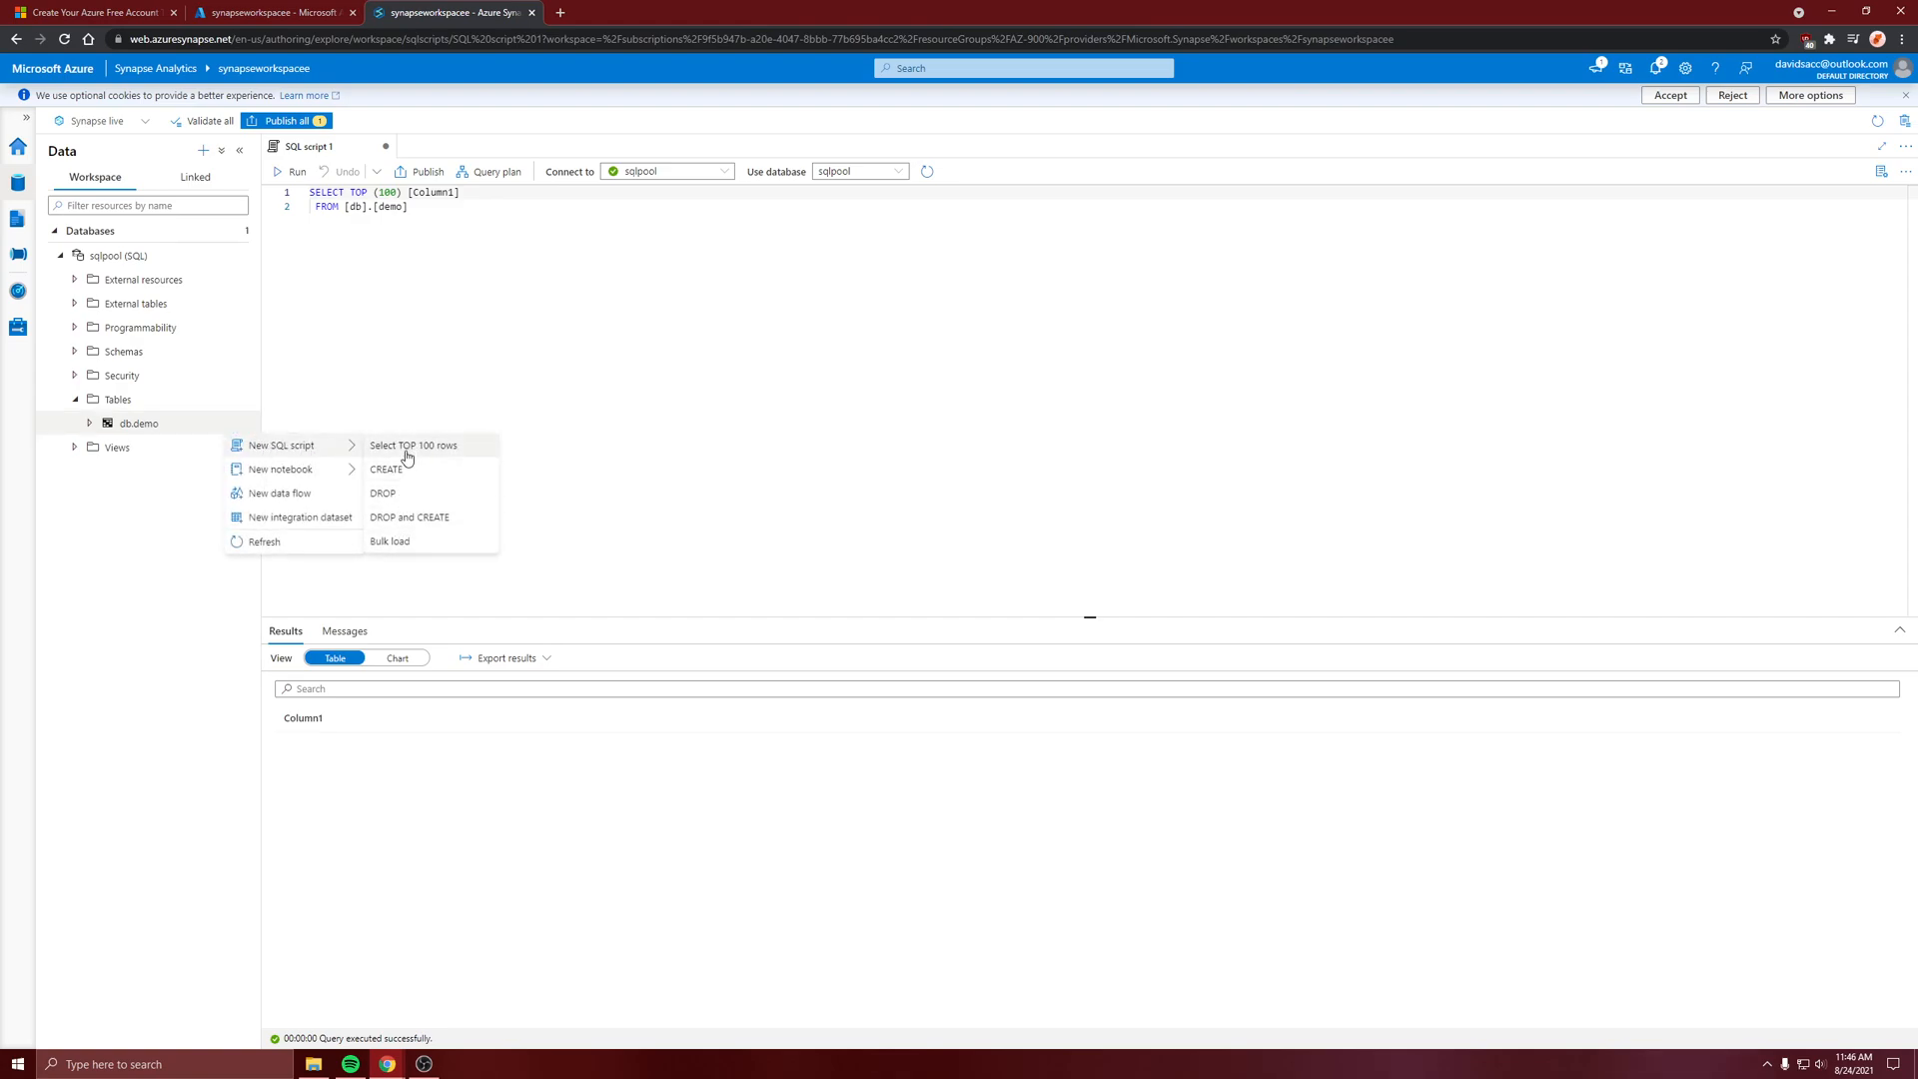
left_click(410, 446)
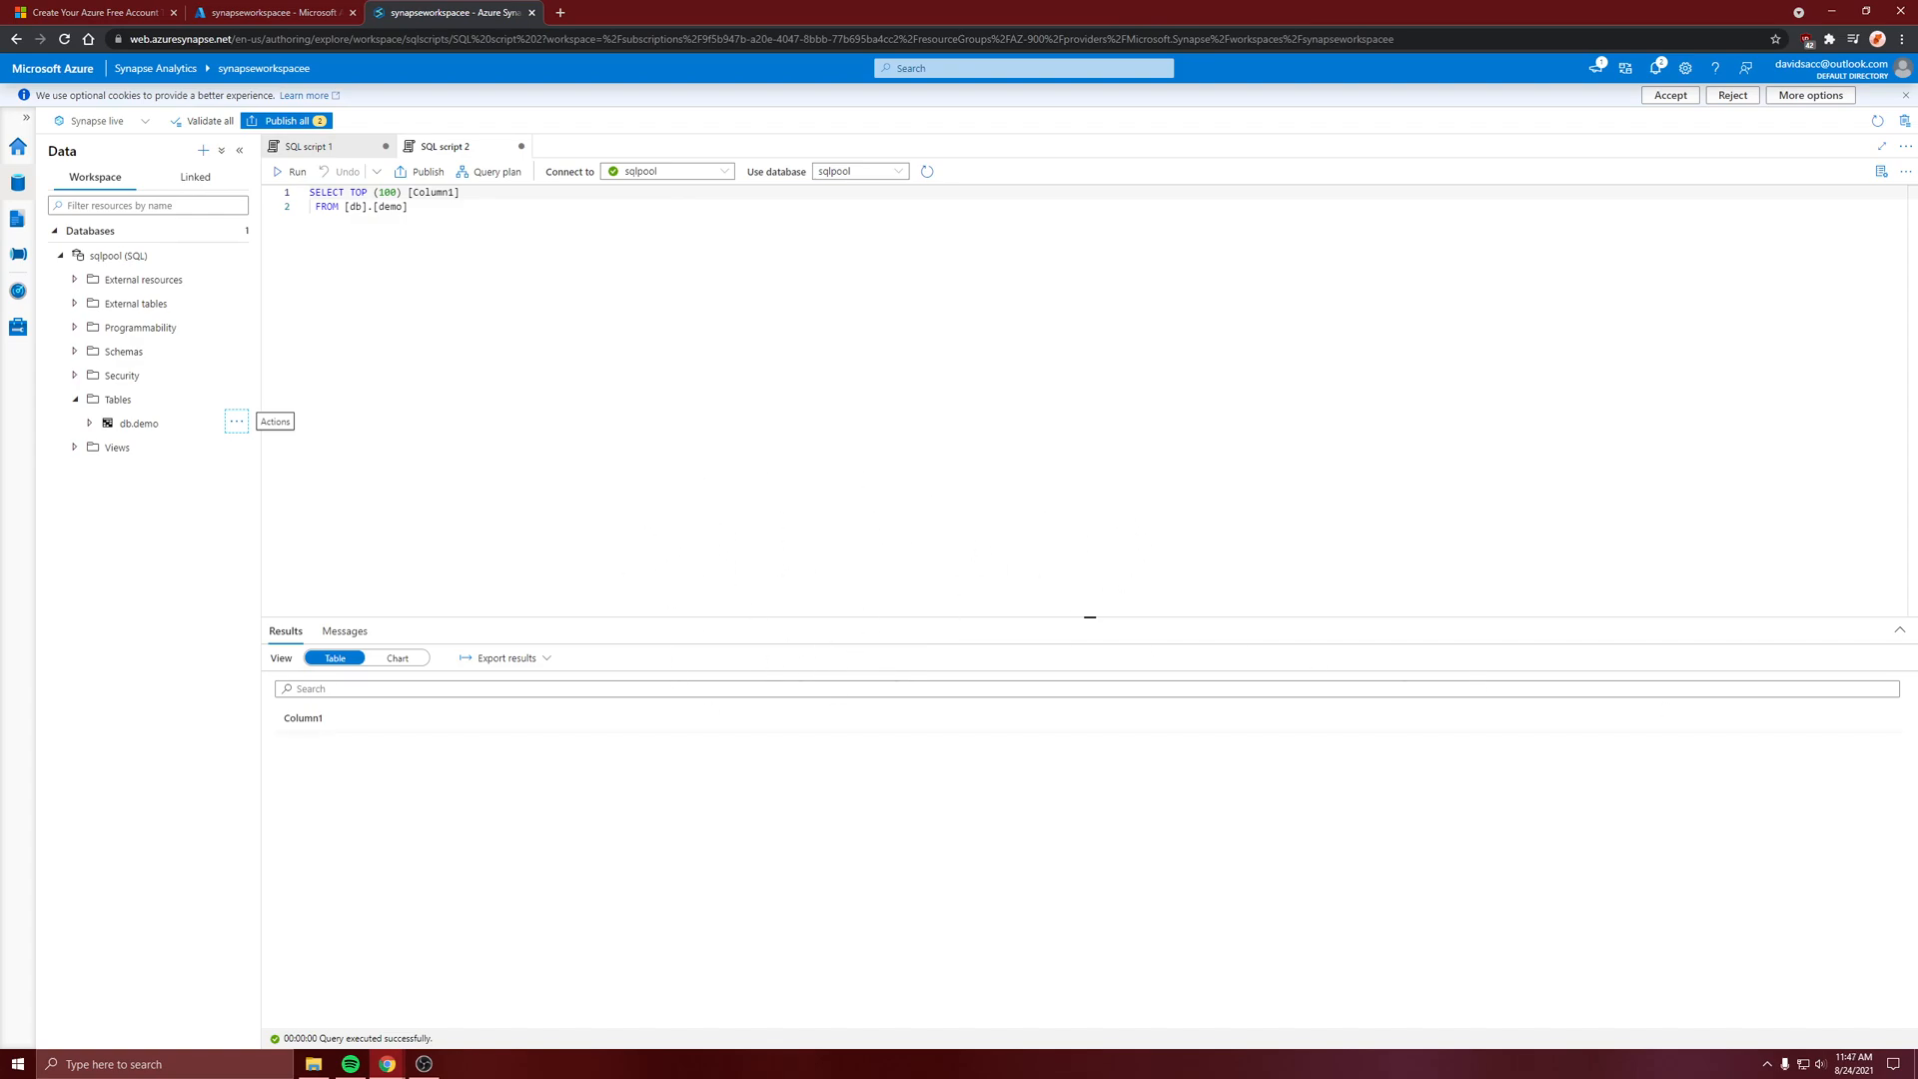
Close Synapse Studio, discarding the unsaved scripts, and list all resources in the Azure portal
left_click(532, 13)
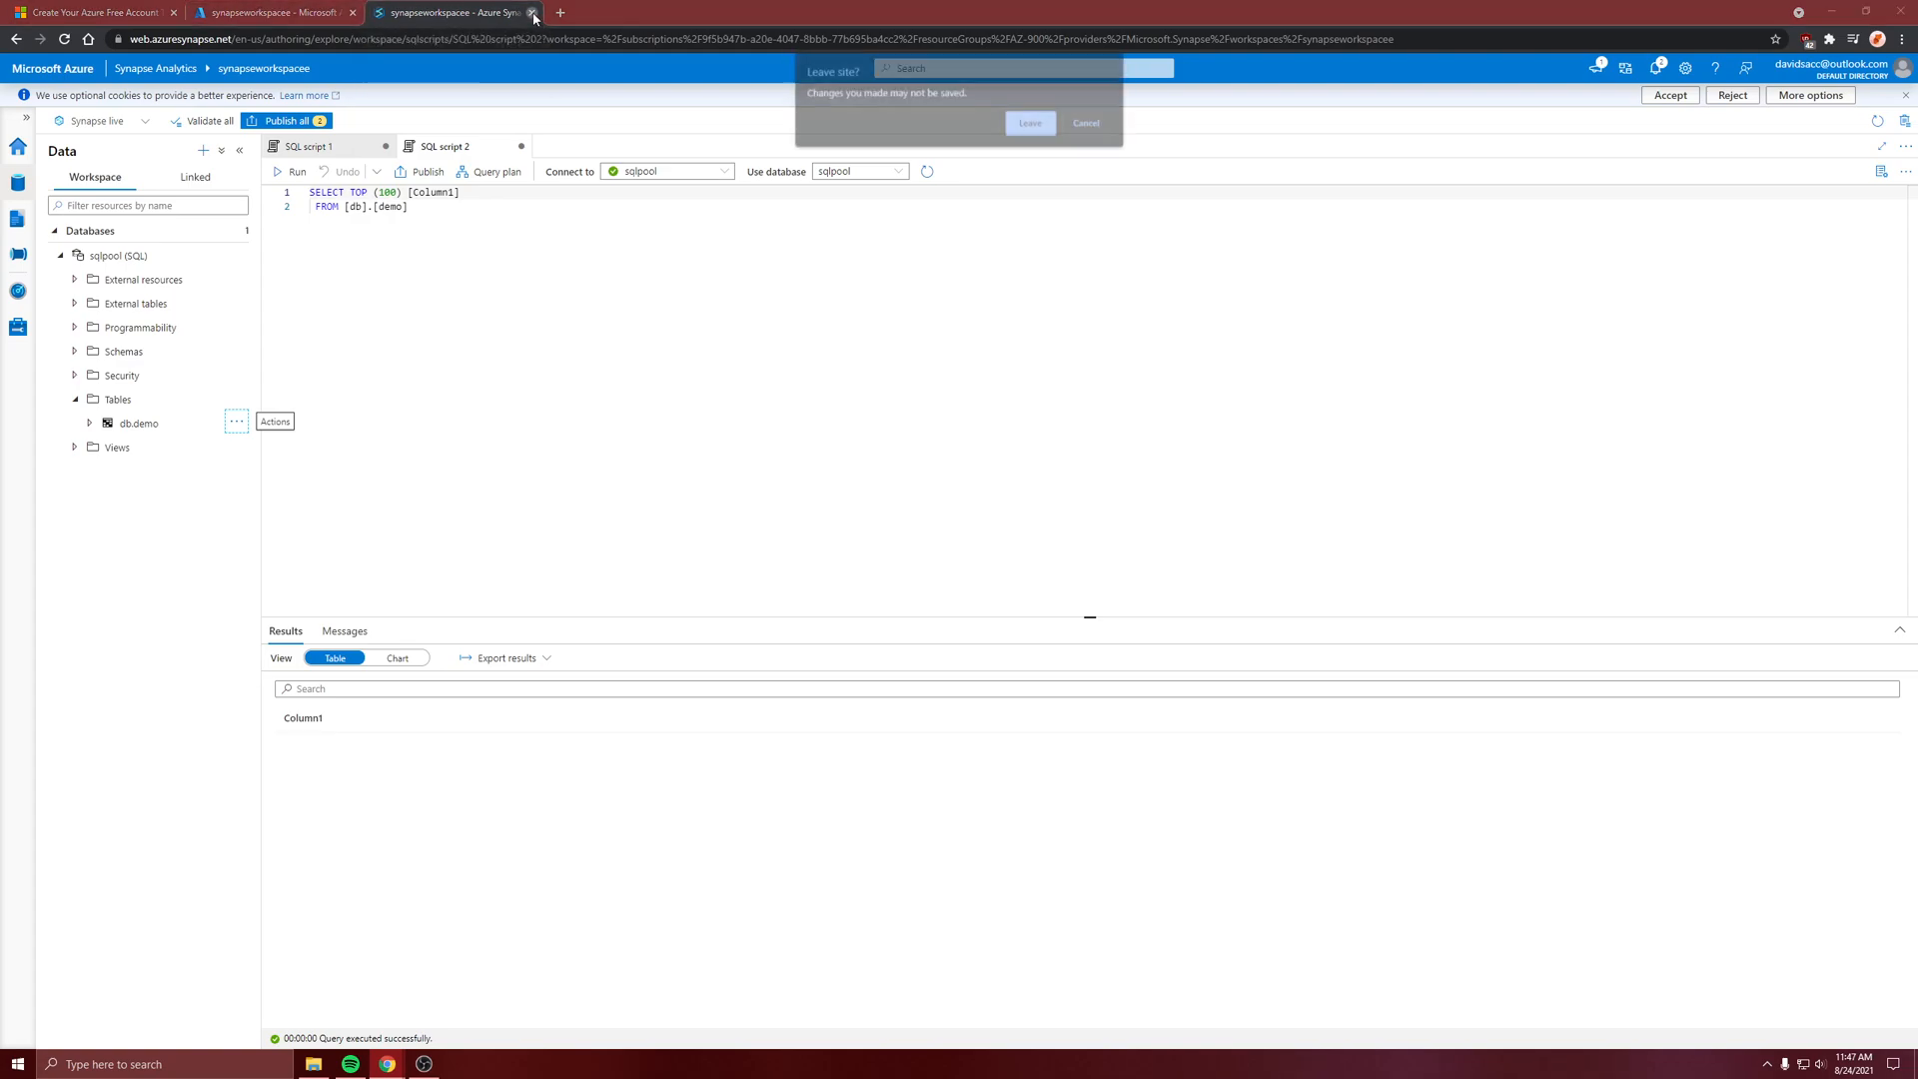
left_click(1032, 124)
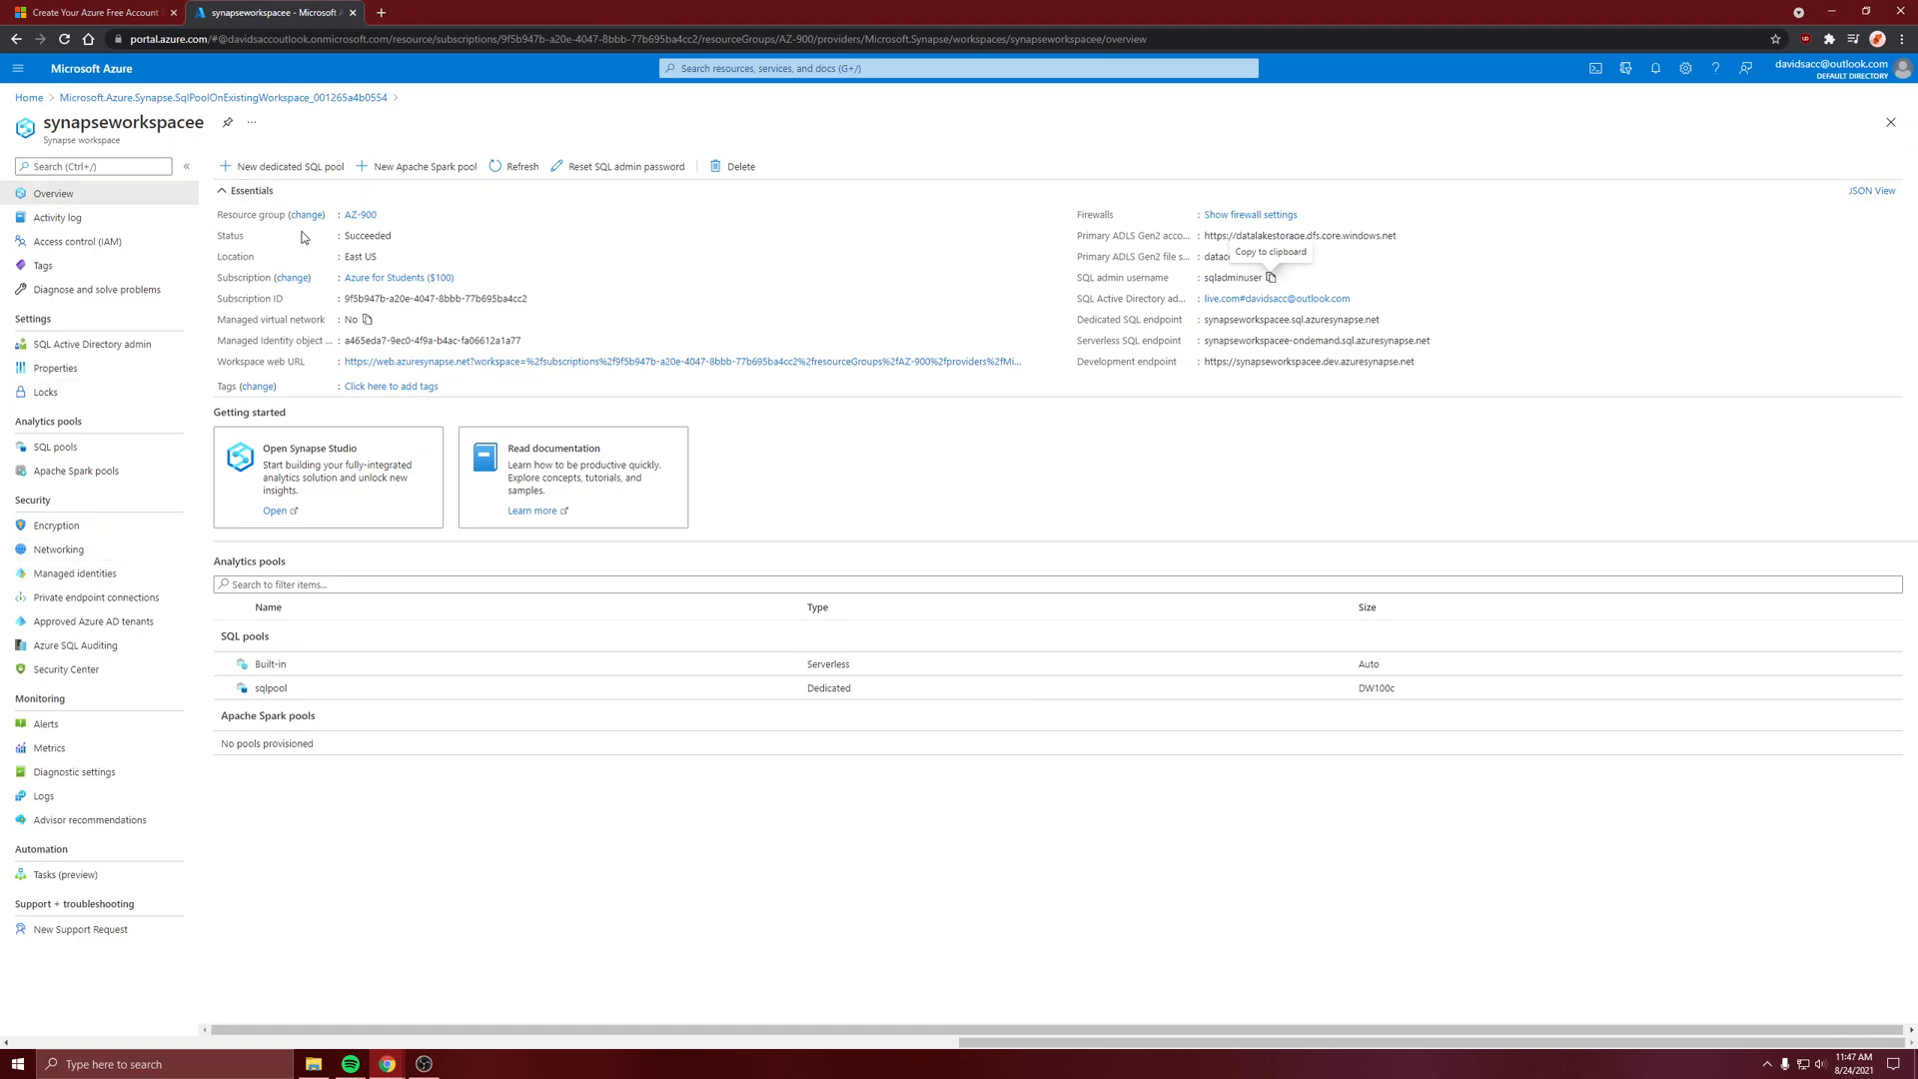
left_click(29, 98)
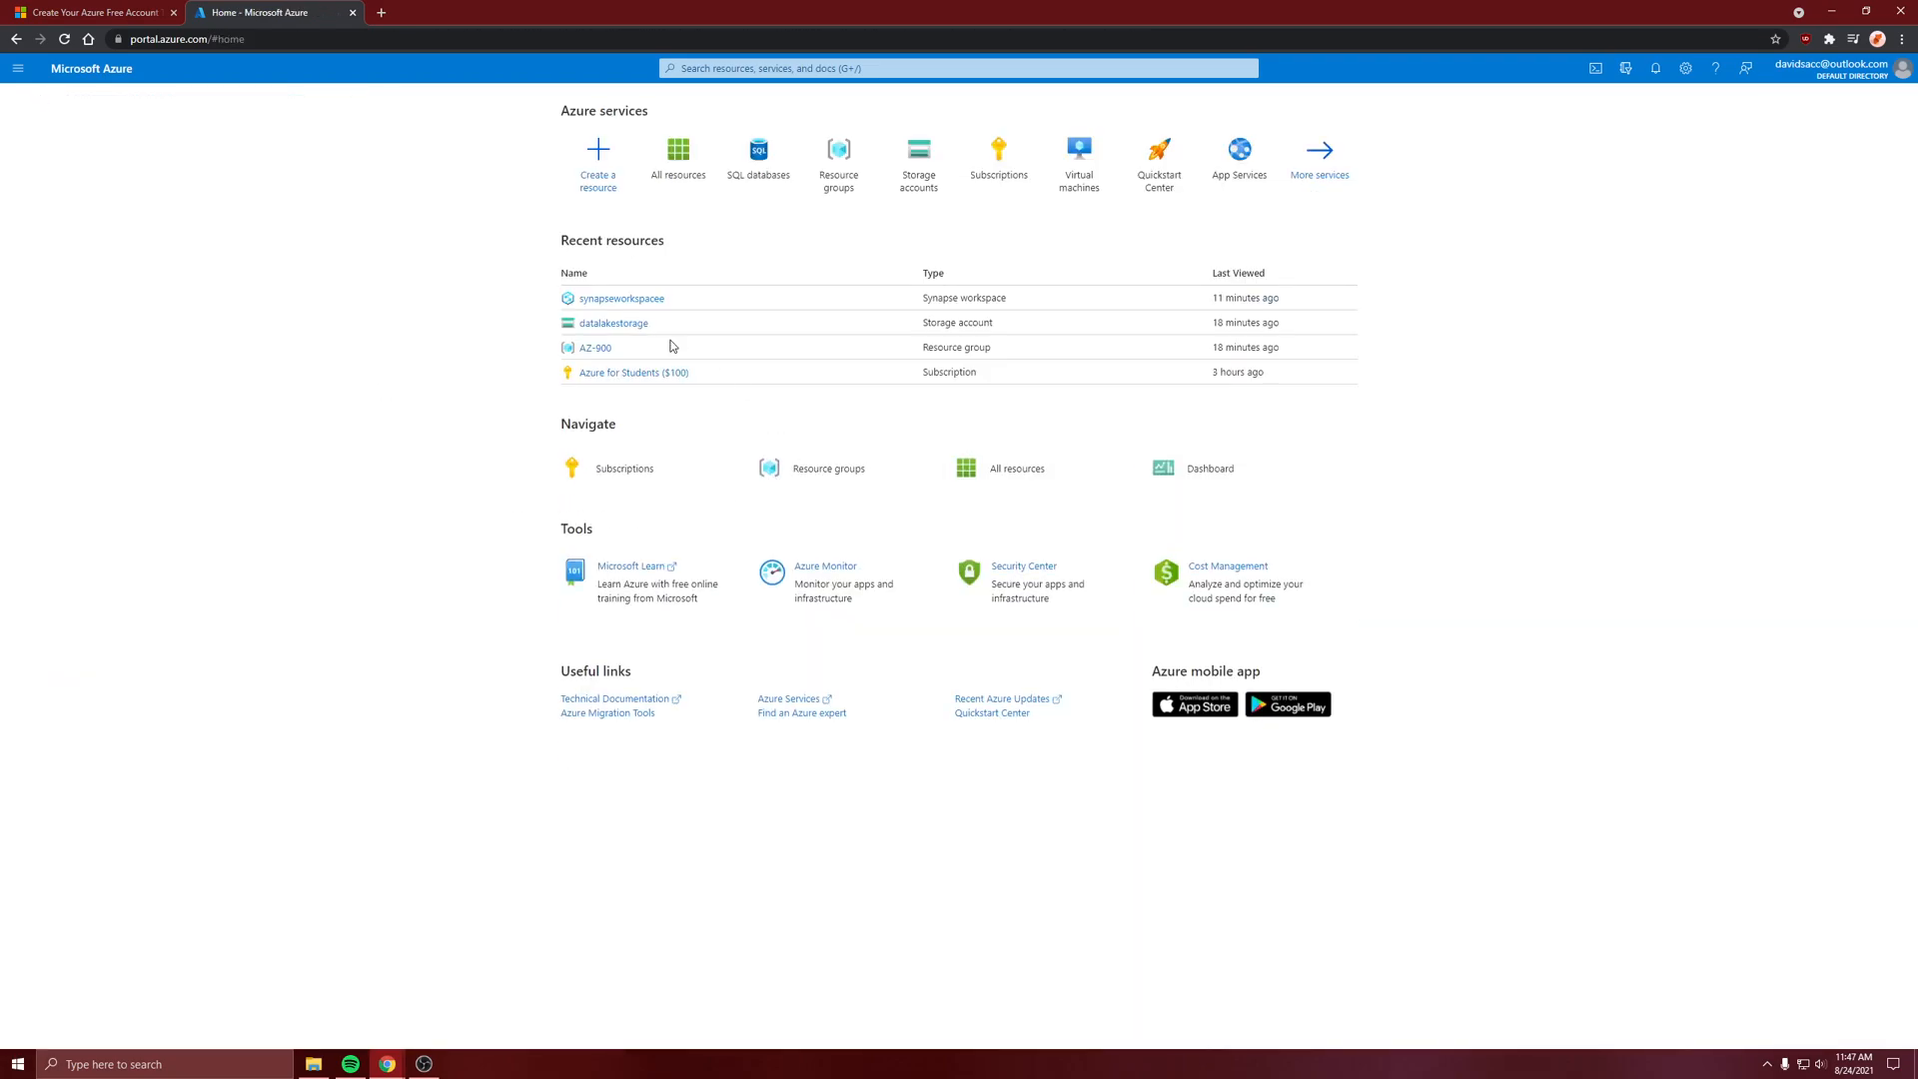
left_click(679, 180)
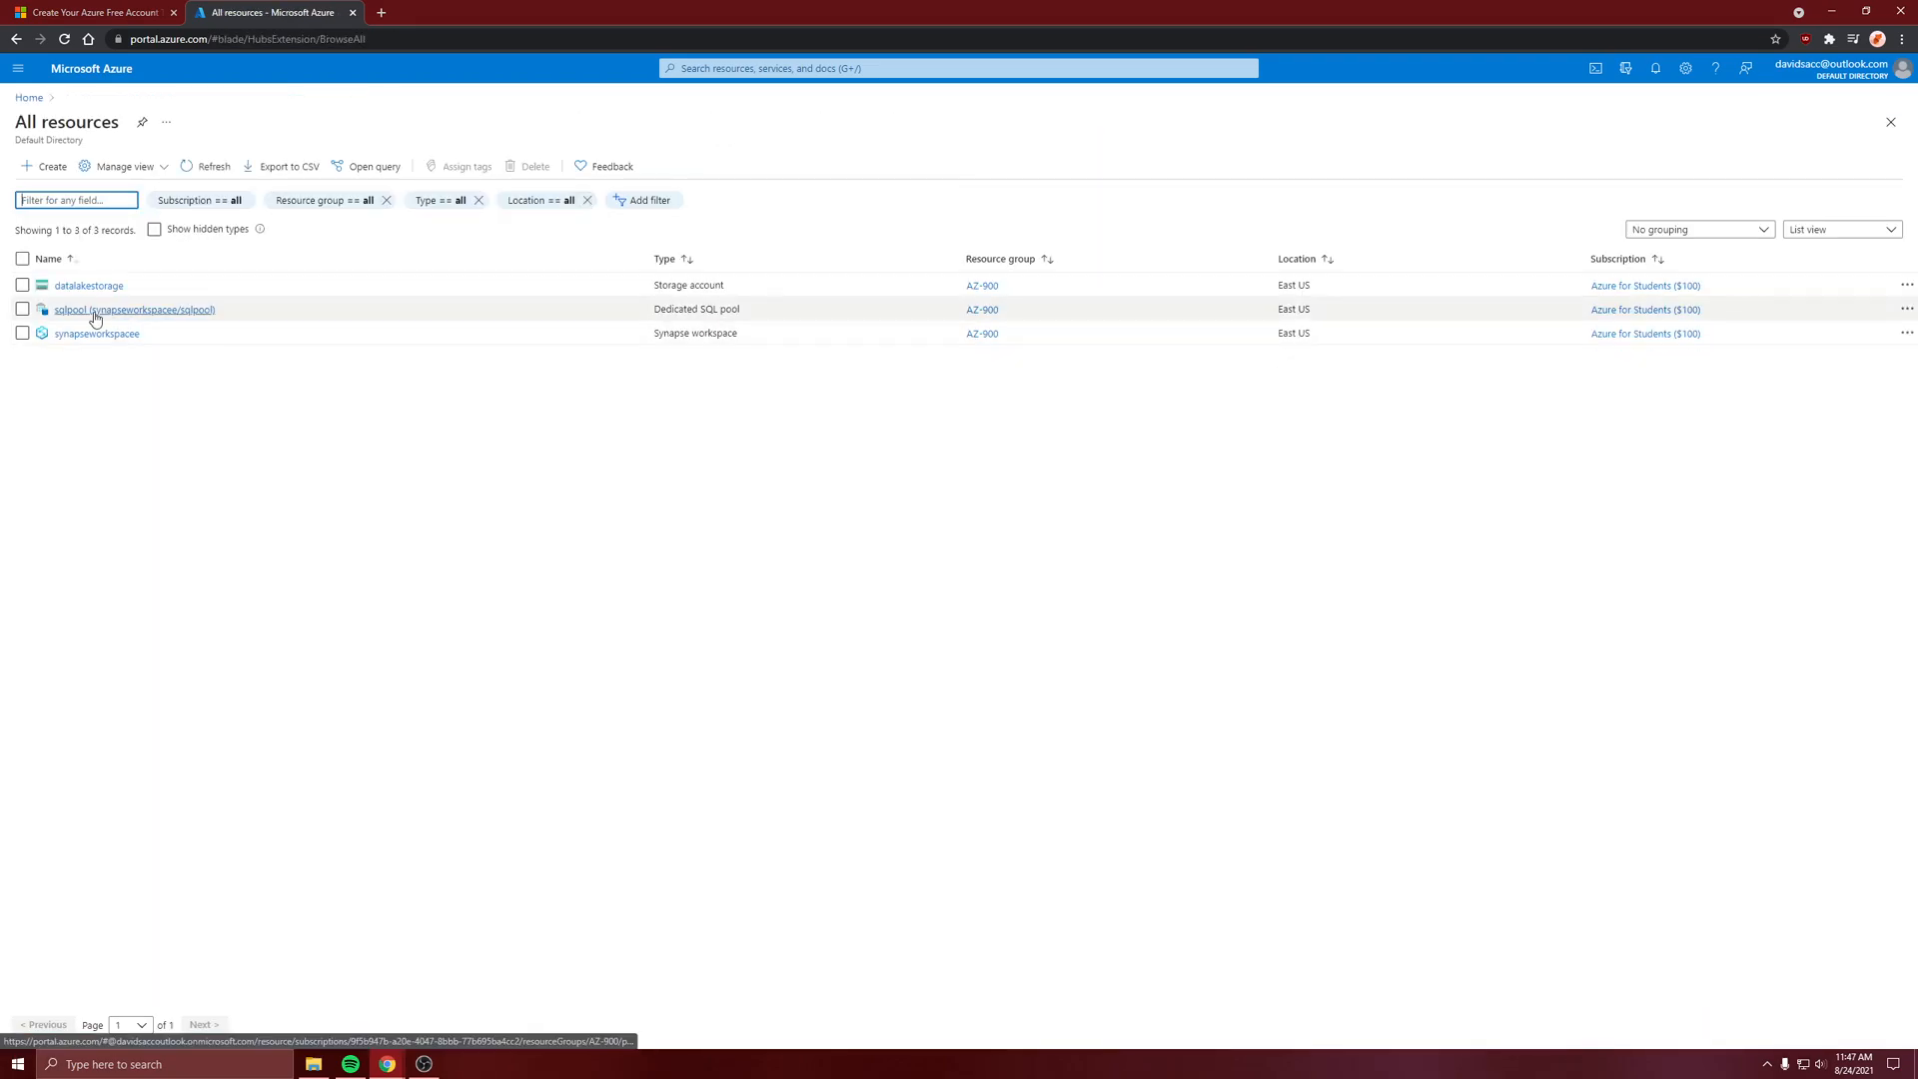
Delete the sqlpool dedicated SQL pool and the synapseworkspacee workspace together, confirming the deletion with yes
left_click(22, 310)
left_click(22, 333)
left_click(532, 167)
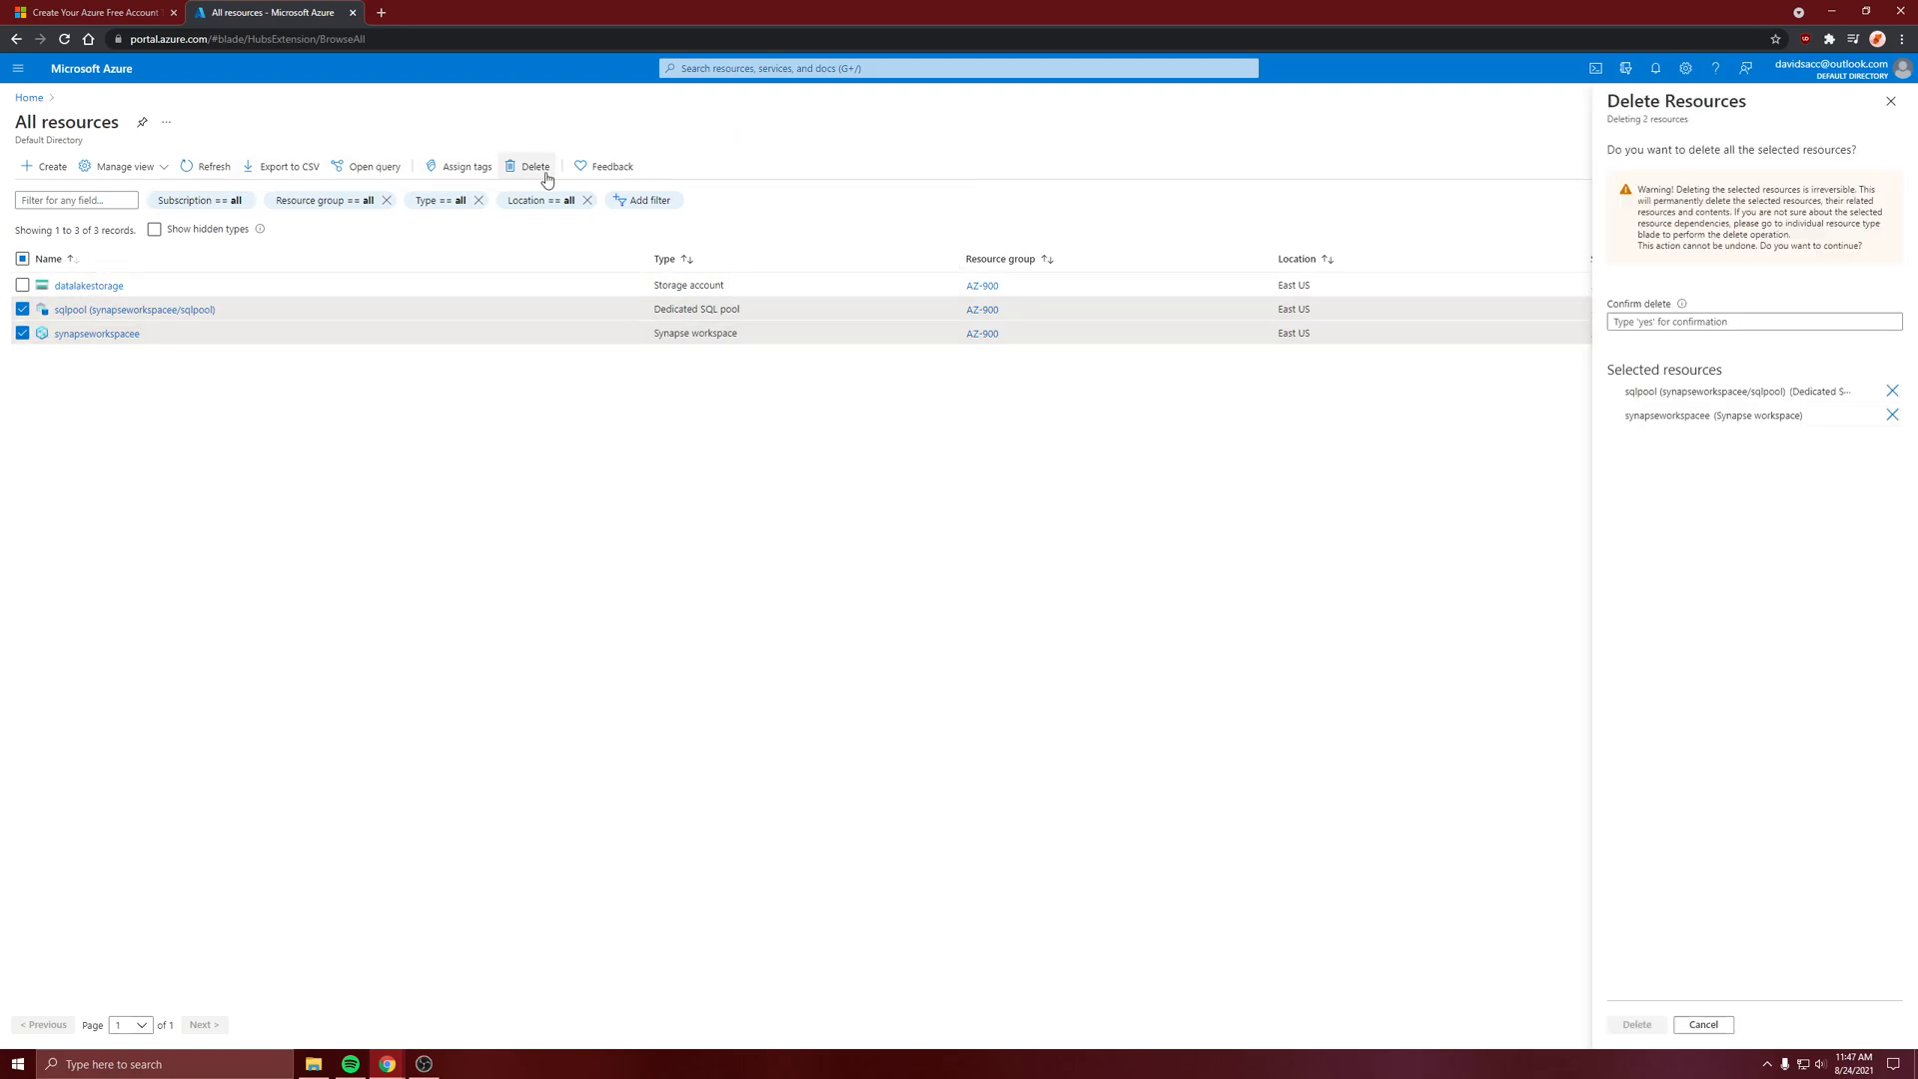
type("yes")
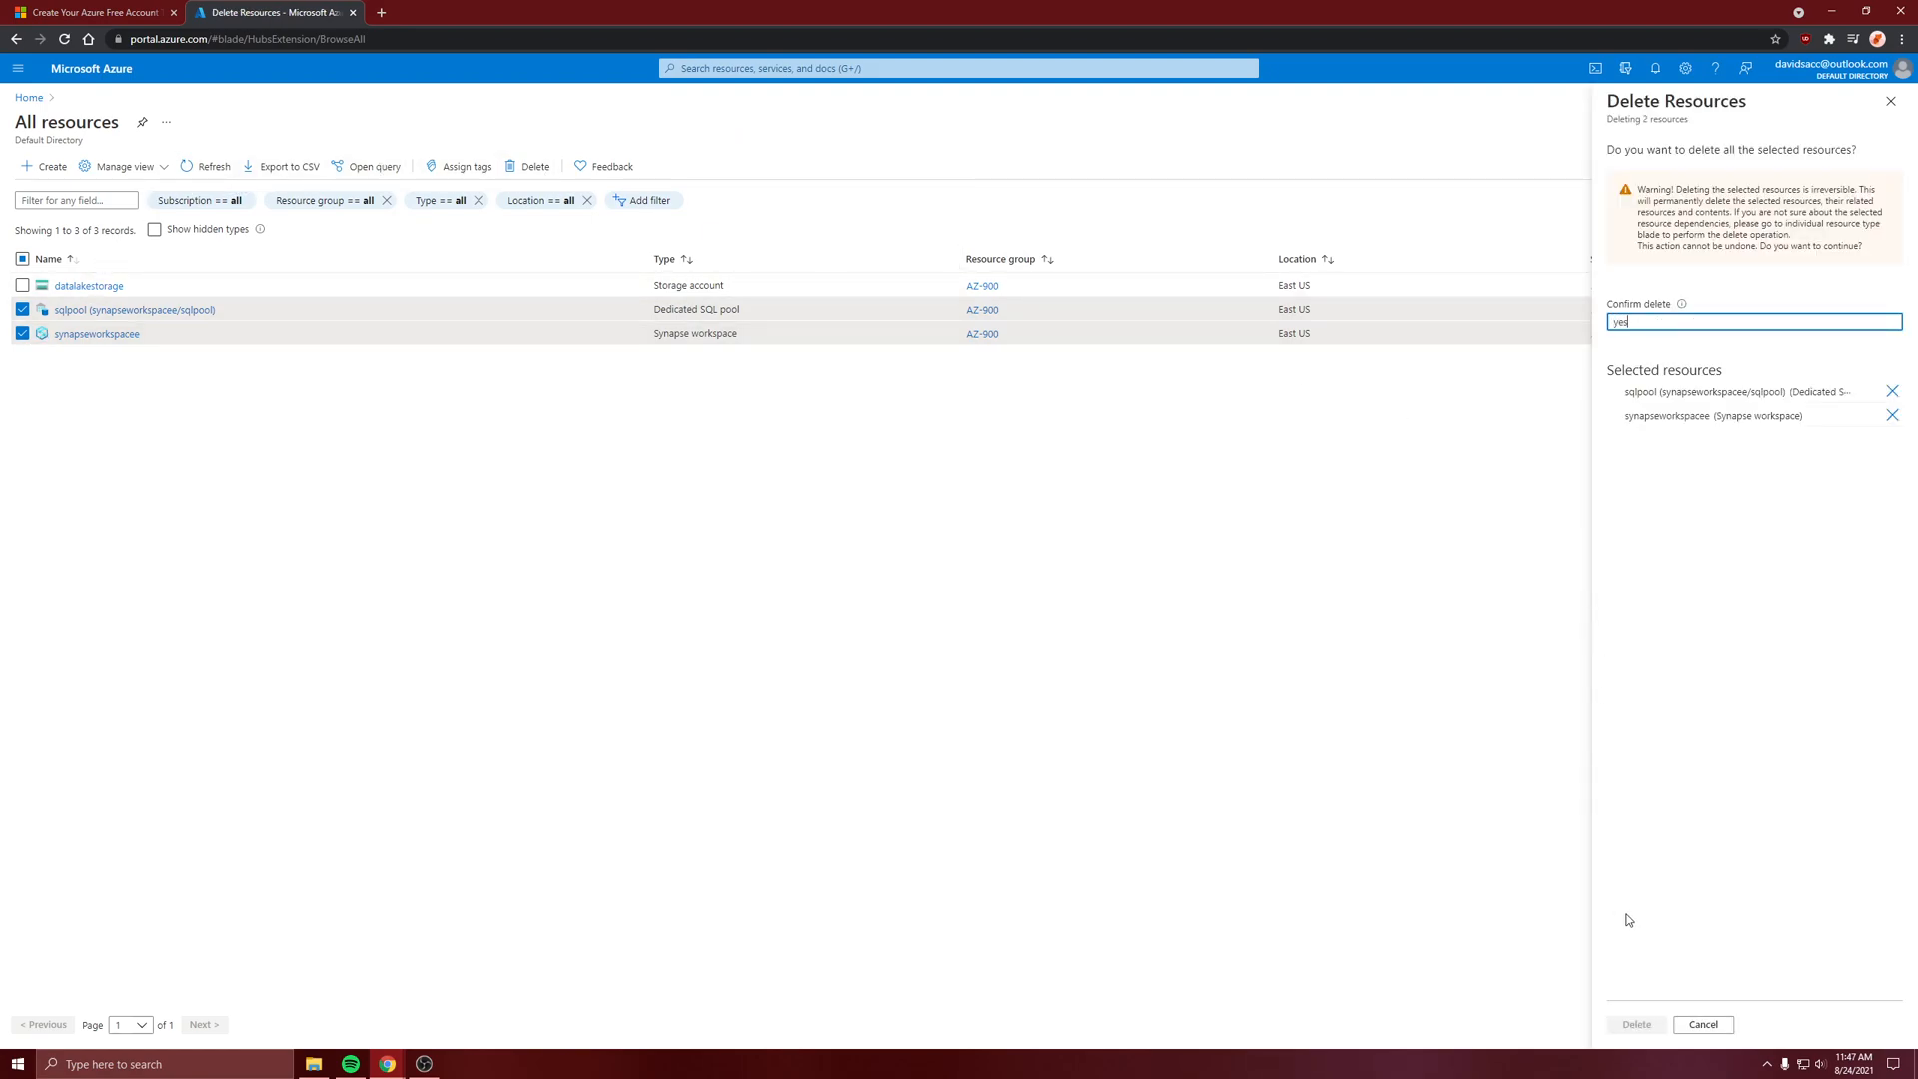
left_click(1636, 1025)
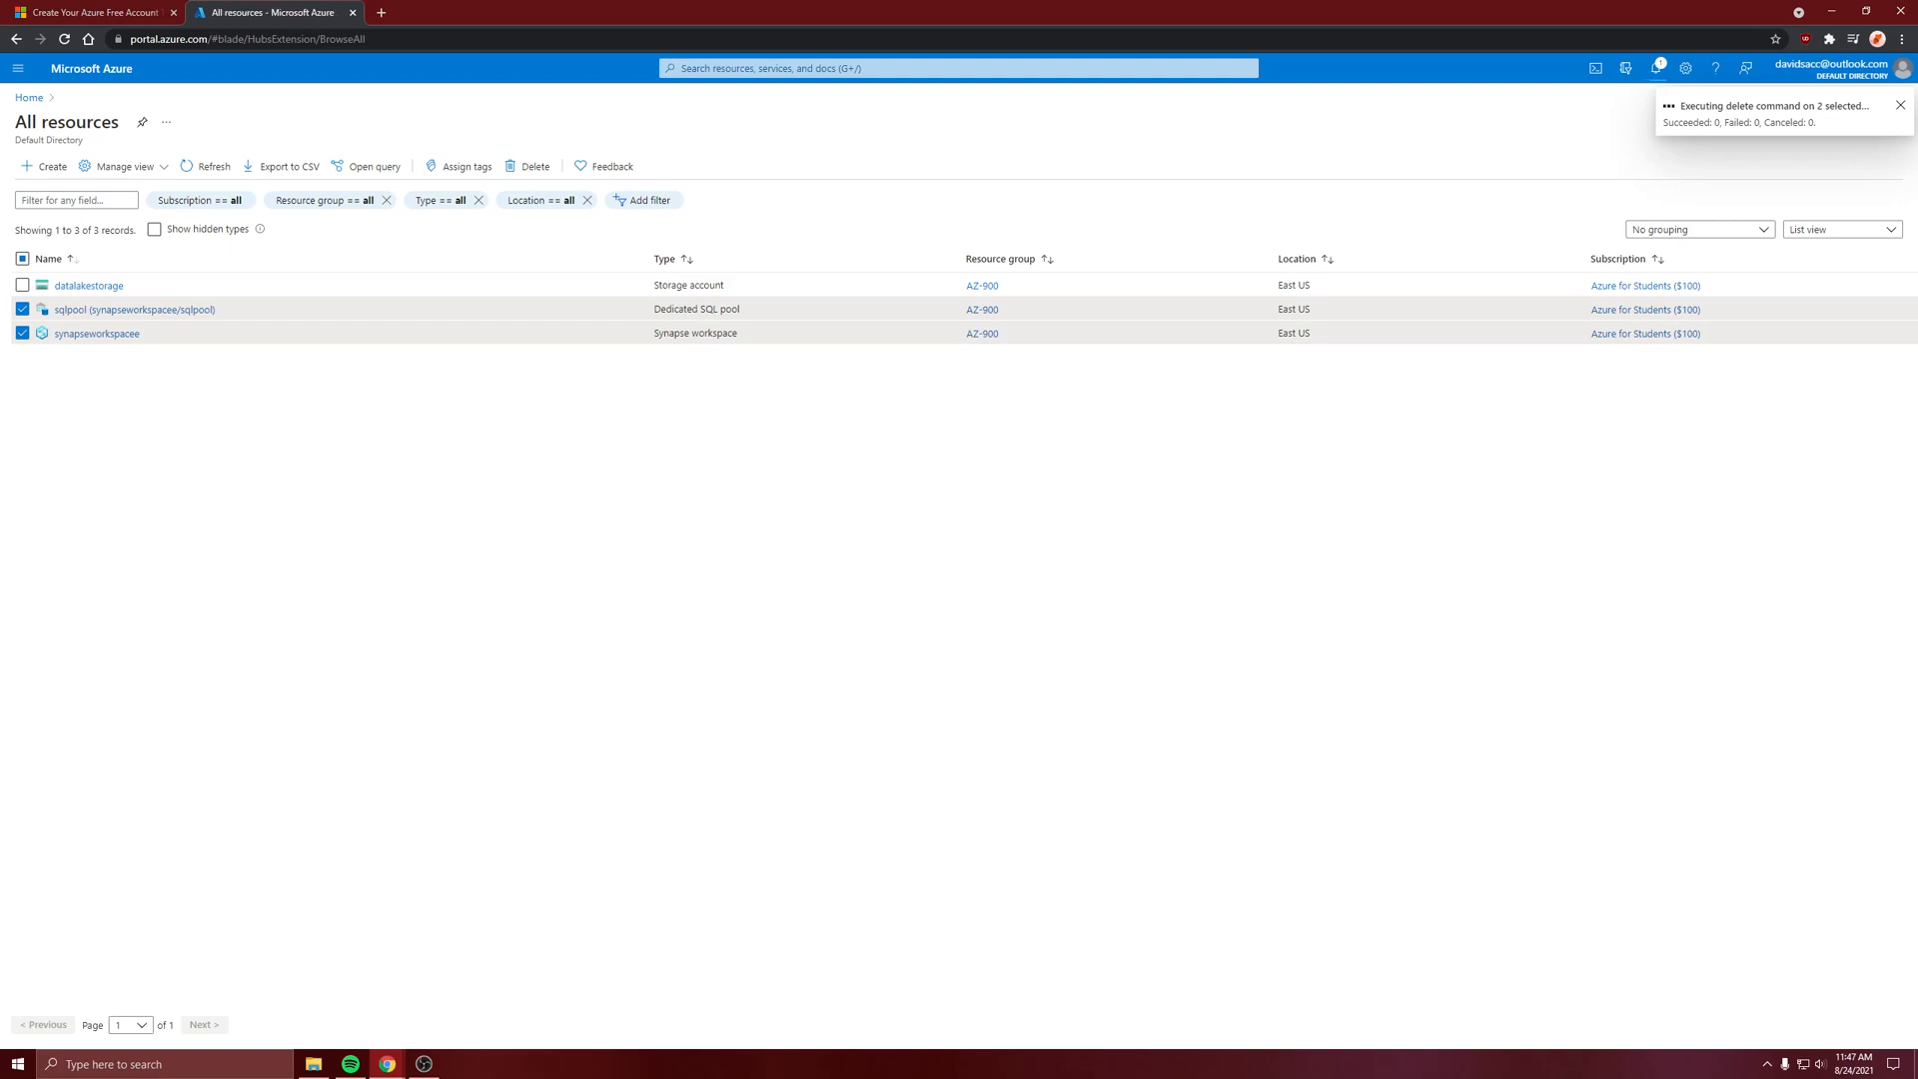